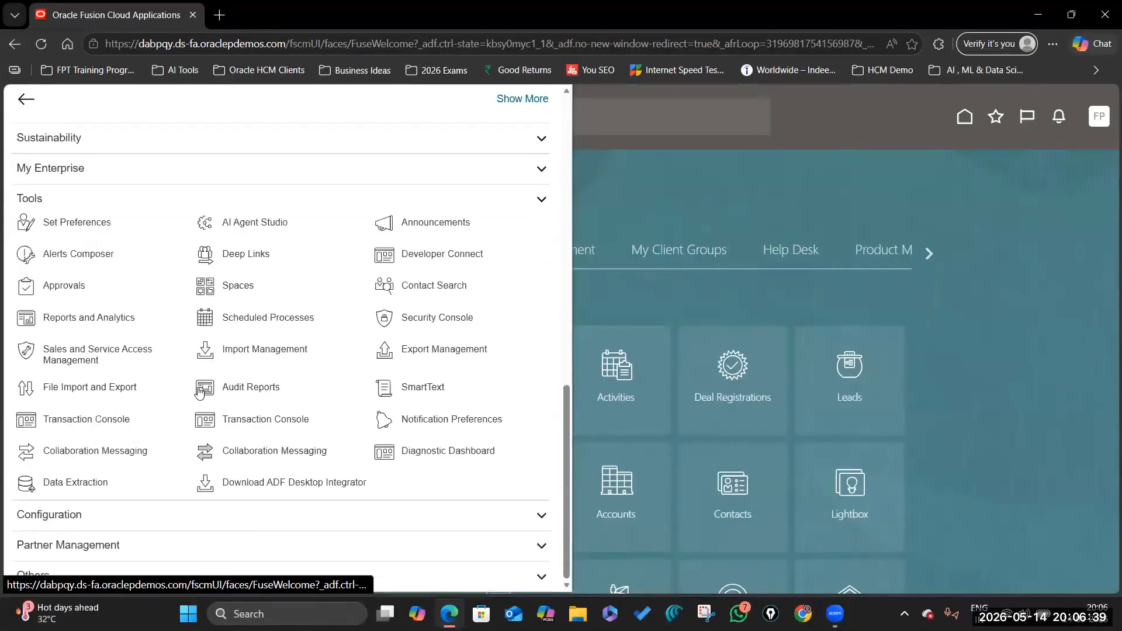
# - Open the Transaction Console's approval rules for assignment processes and turn on Bypass Approvals for Change Assignment and Delete Assignment
pyautogui.click(93, 422)
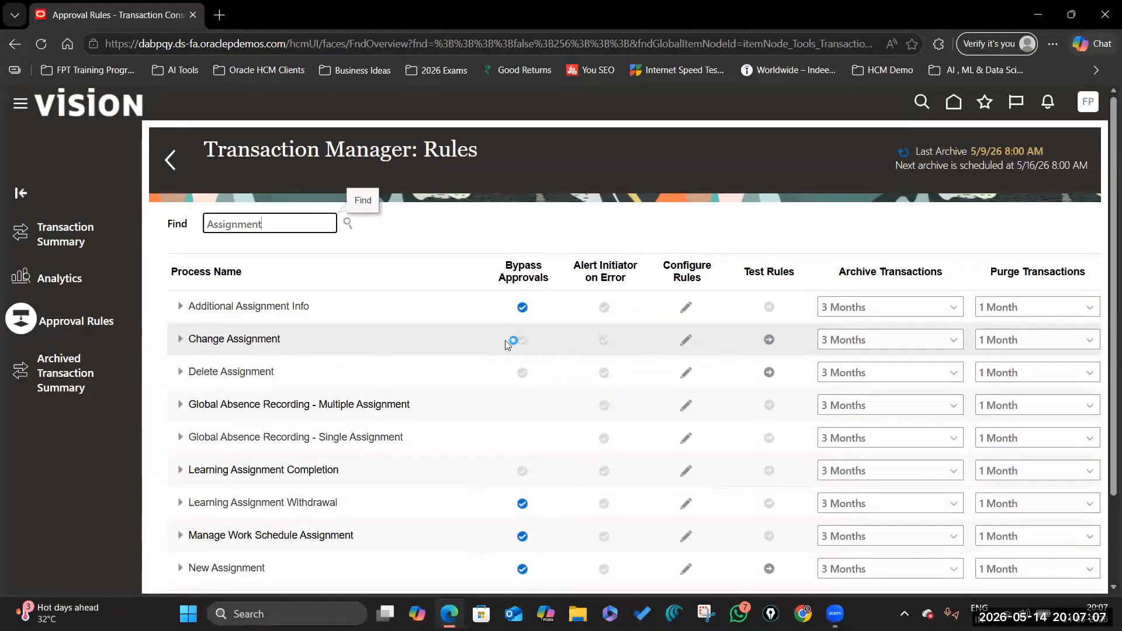
pyautogui.click(522, 341)
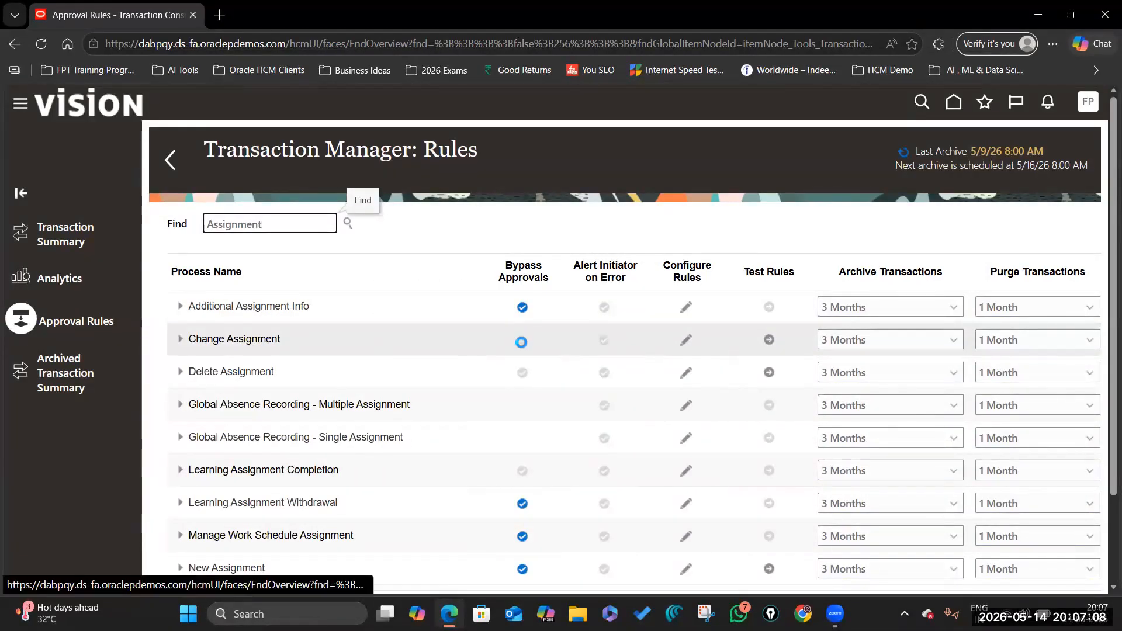
pyautogui.click(522, 375)
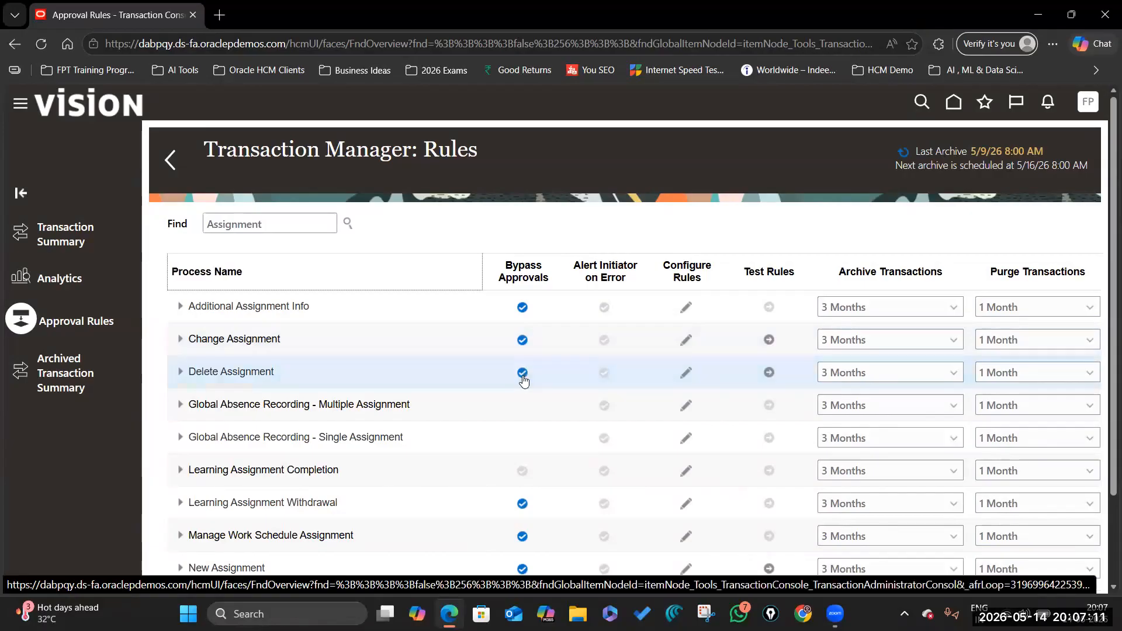
pyautogui.scroll(-2, 515, 363)
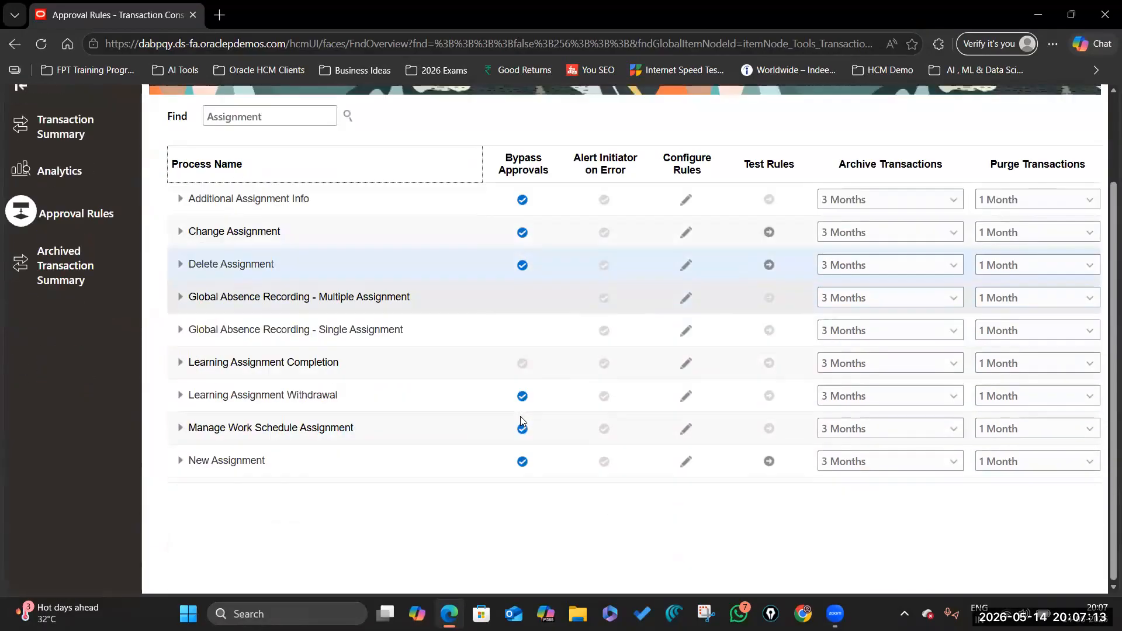
# - Find the processes matching "Change" and turn on Bypass Approvals for Change Legal Employer, Change Location and Change Manager
pyautogui.doubleClick(289, 115)
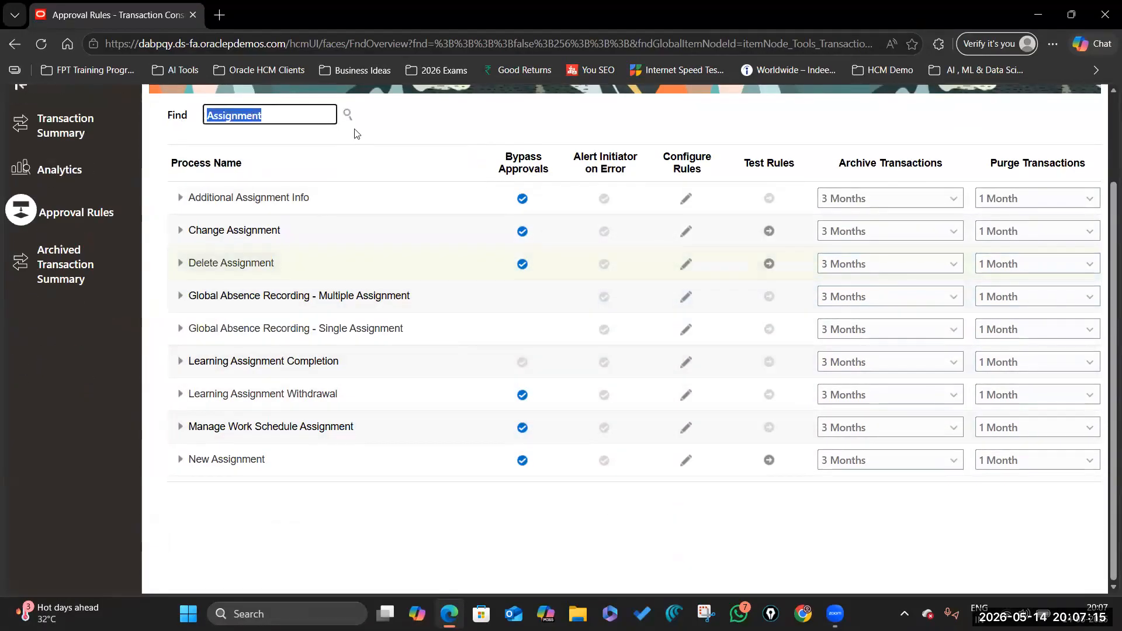
pyautogui.write('Change')
pyautogui.press('Return')
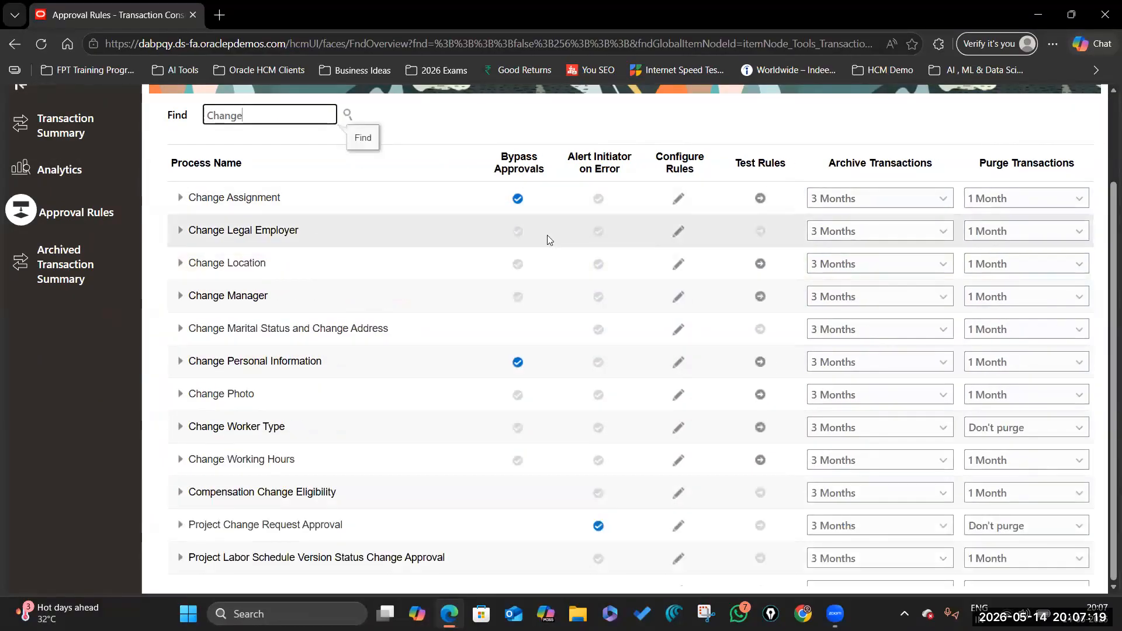
pyautogui.click(522, 234)
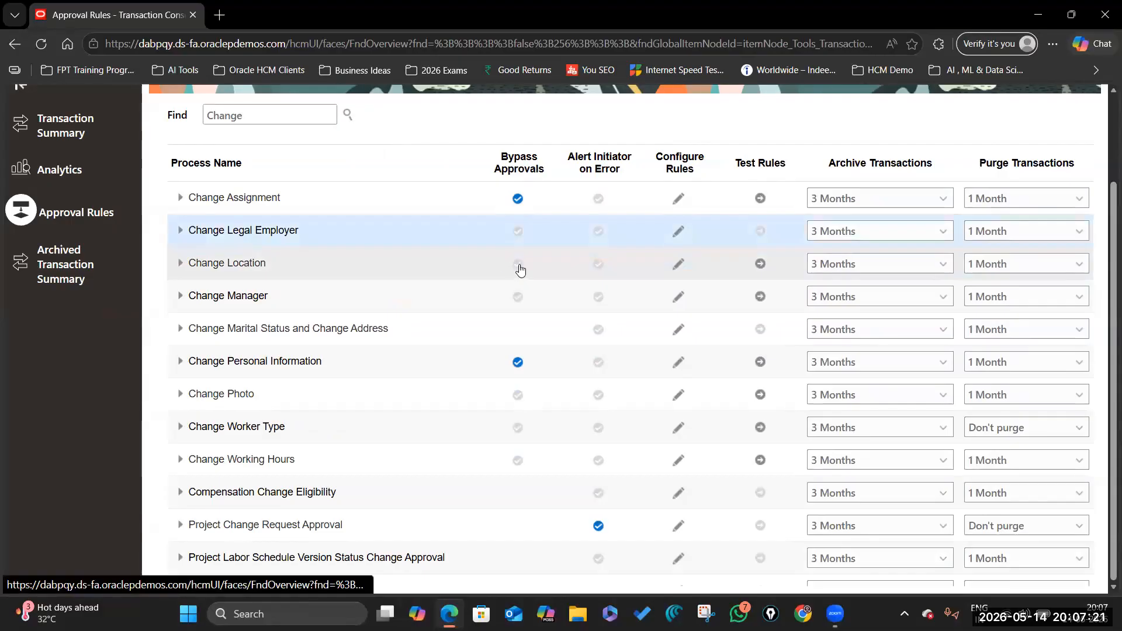
pyautogui.click(519, 268)
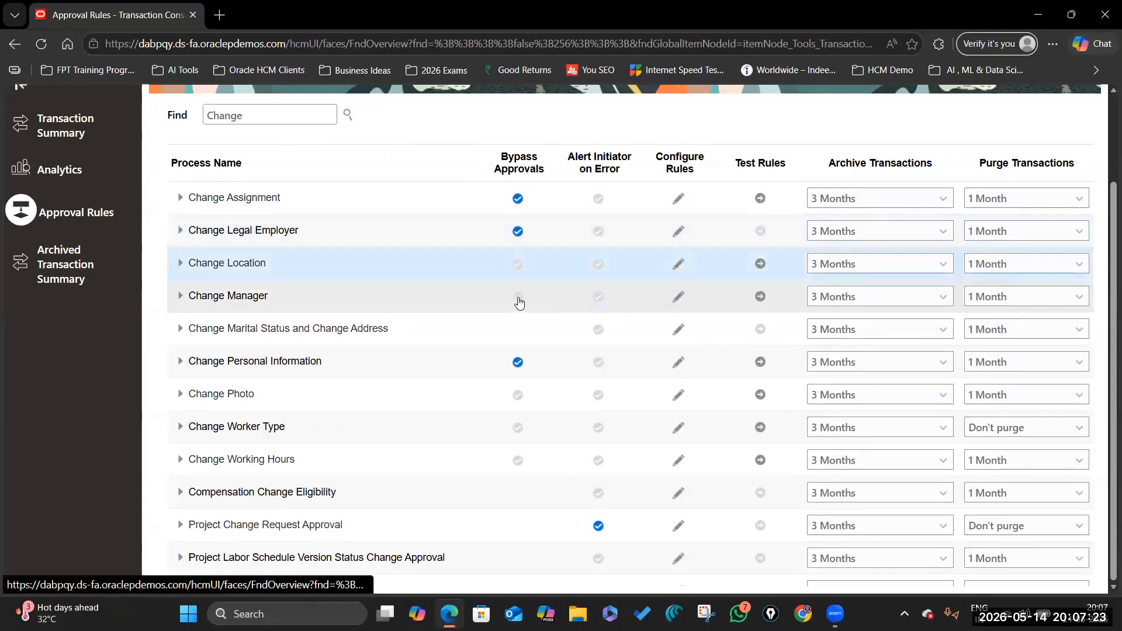
# - Turn on Bypass Approvals for the Change Photo, Change Worker Type and Change Working Hours processes
pyautogui.click(517, 394)
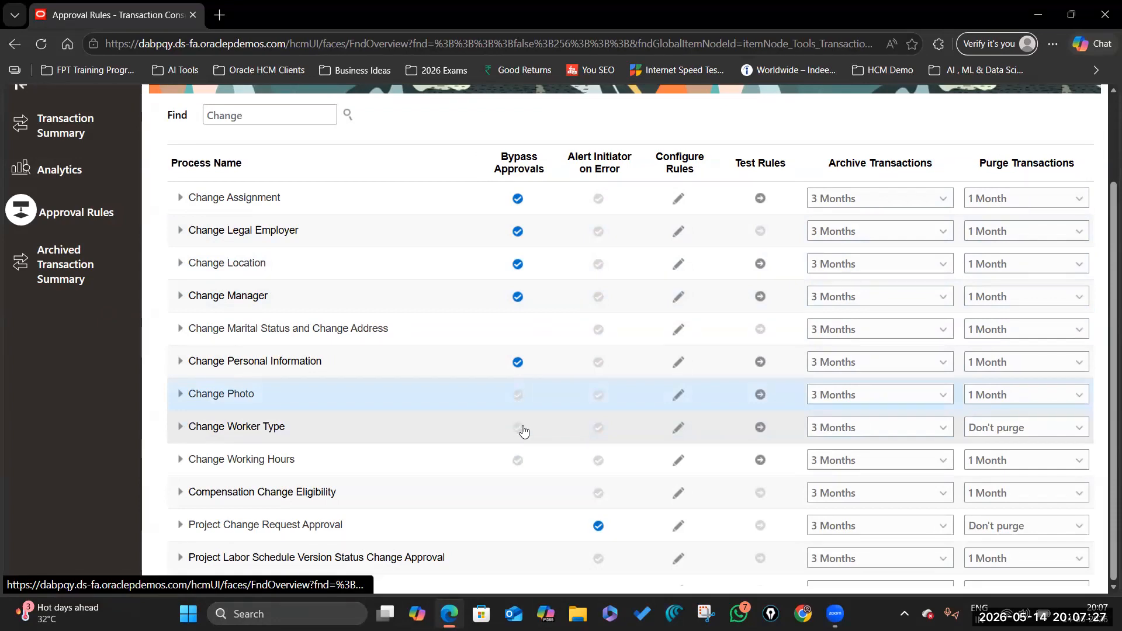
pyautogui.scroll(-2, 510, 414)
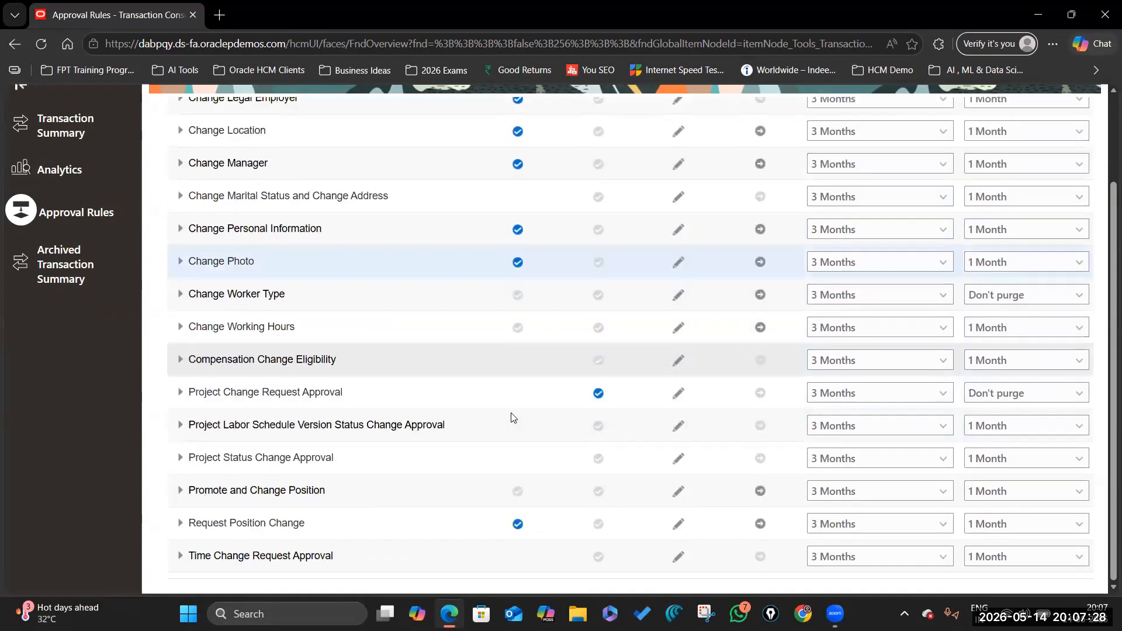
pyautogui.click(518, 295)
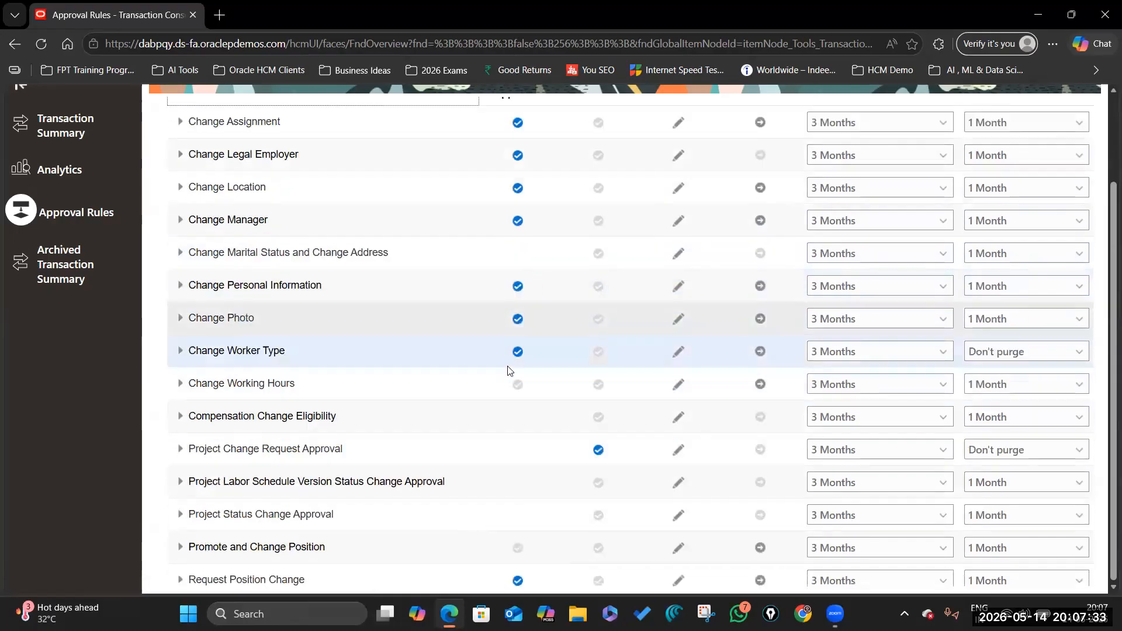
pyautogui.click(518, 327)
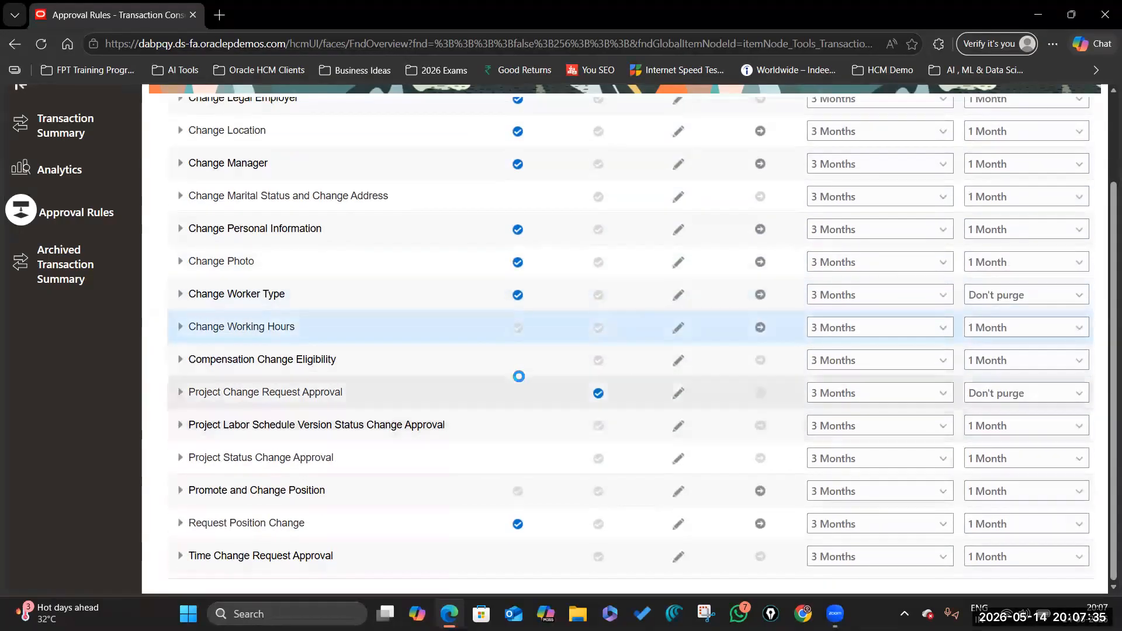
pyautogui.scroll(-1, 501, 467)
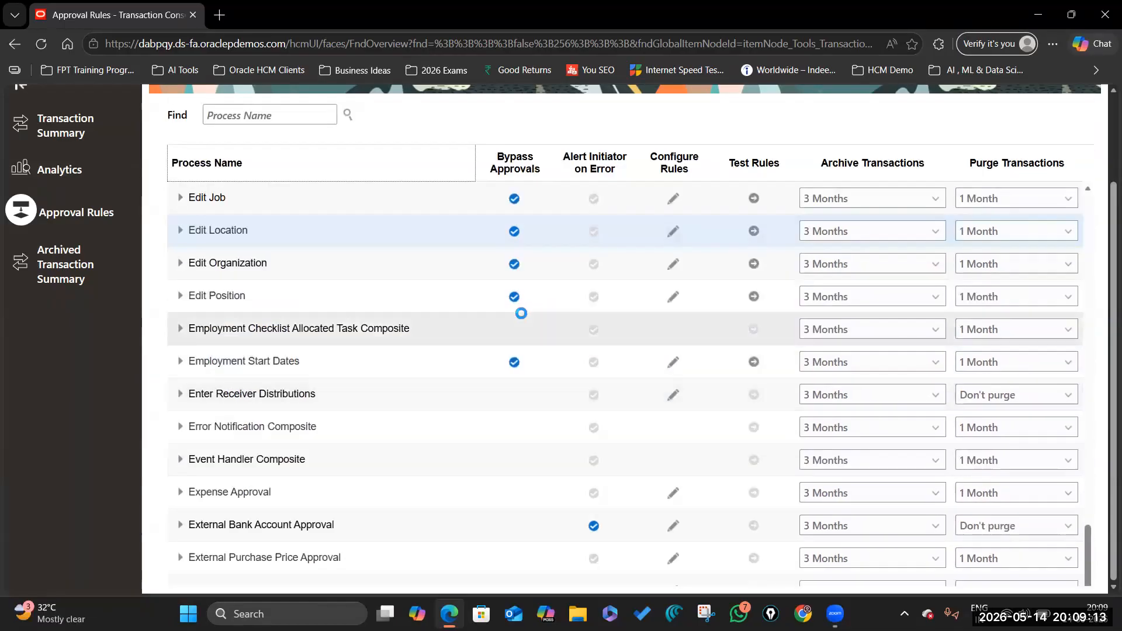
# - Turn on Bypass Approvals for the Edit Grade and Edit Grade Rate processes in the full process list
pyautogui.scroll(5, 520, 314)
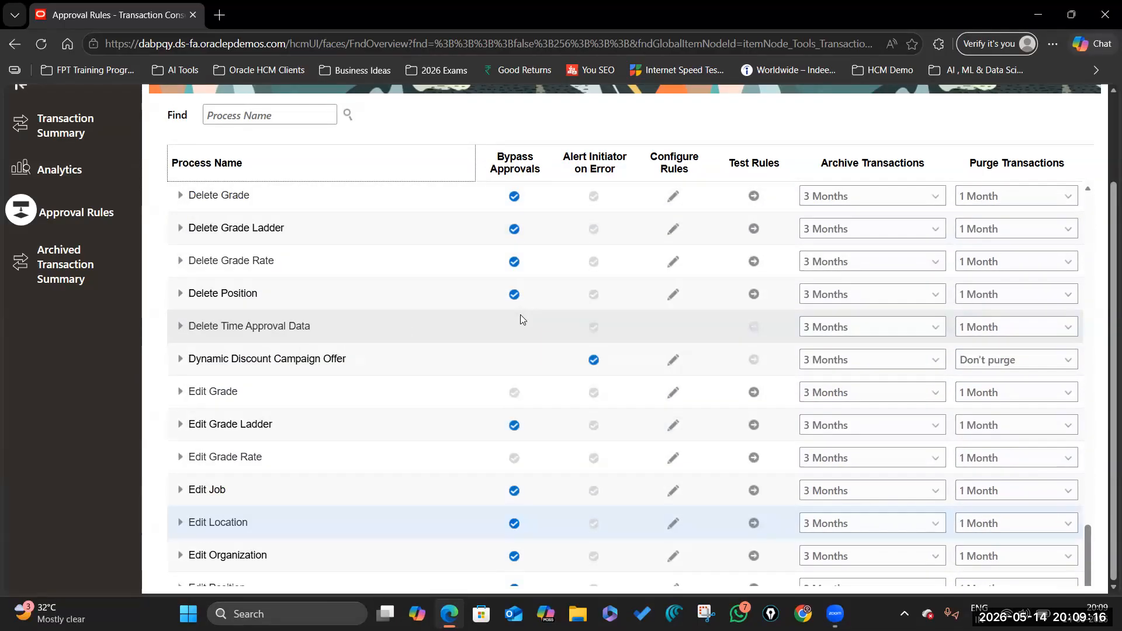
pyautogui.click(509, 399)
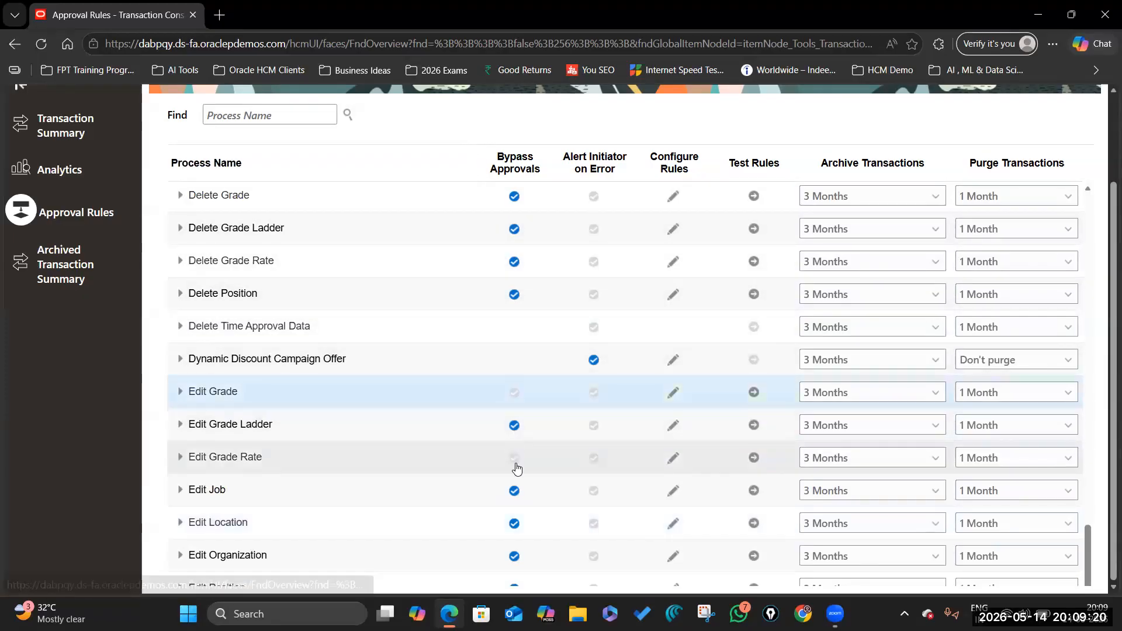
pyautogui.click(514, 392)
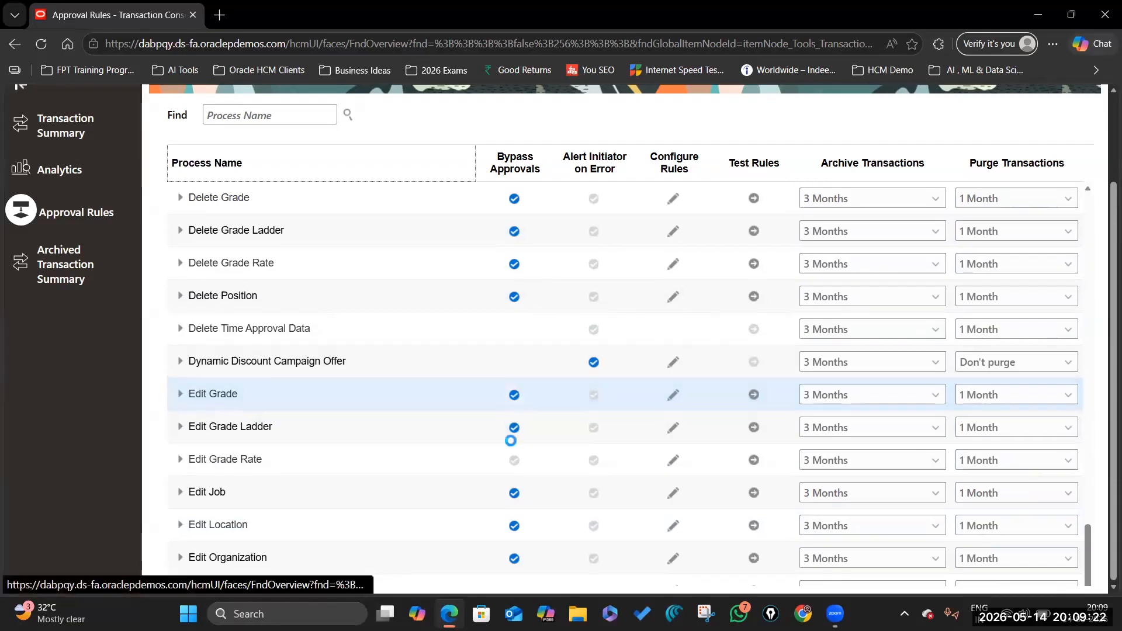
pyautogui.click(515, 462)
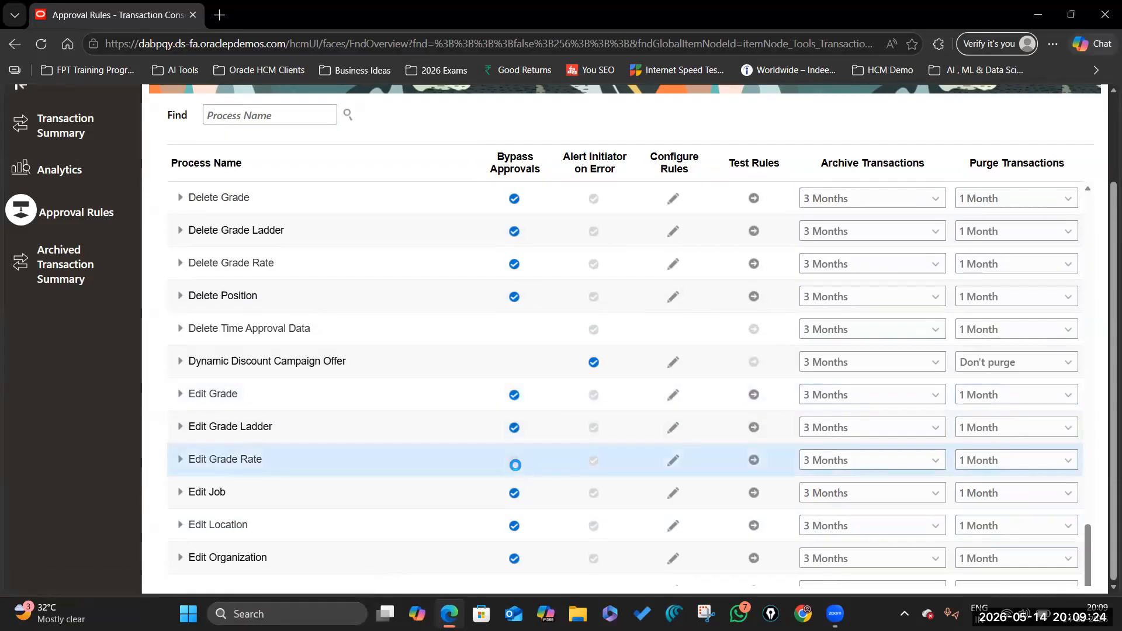
# - Locate the Promote process further down the approval rules and turn on Bypass Approvals for it
pyautogui.scroll(-6, 488, 476)
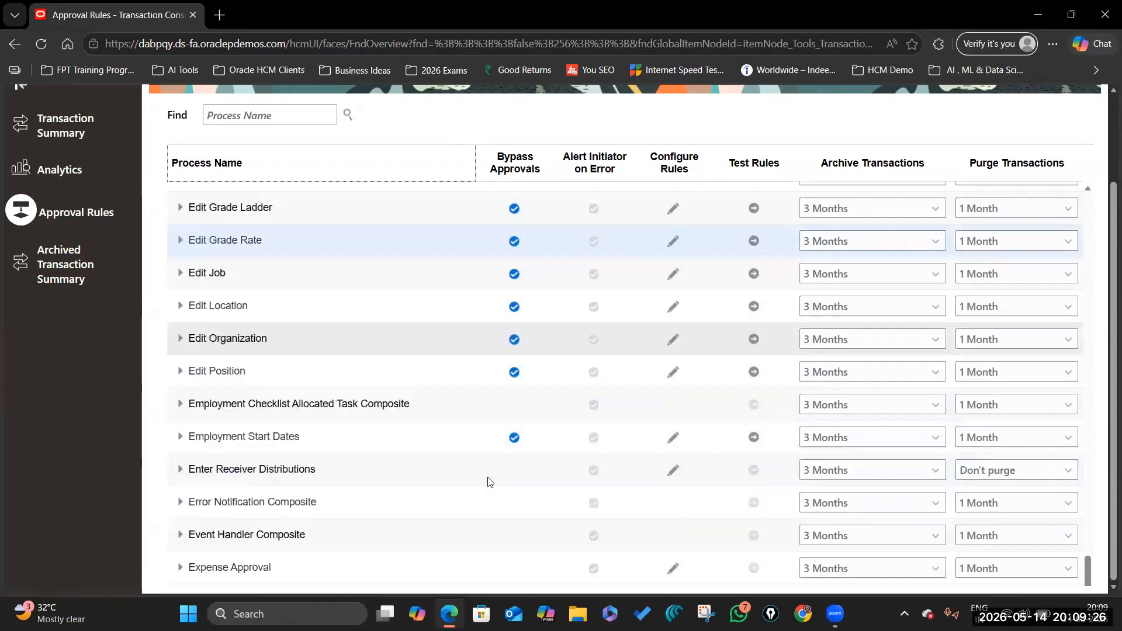
pyautogui.scroll(-5, 416, 489)
pyautogui.scroll(2, 411, 483)
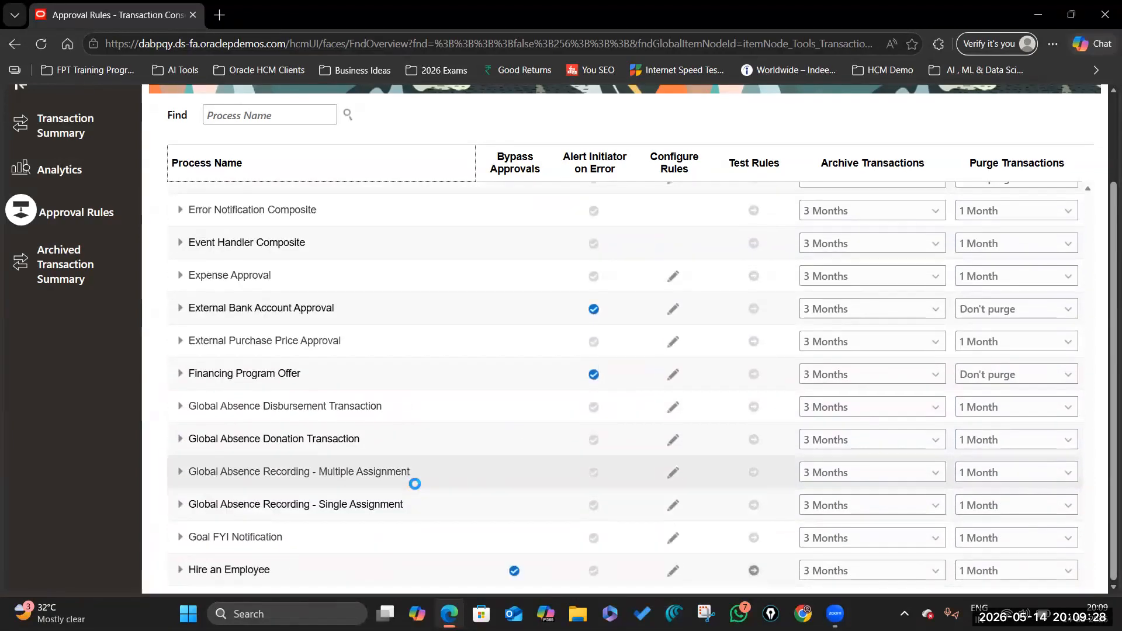
pyautogui.scroll(-4, 417, 489)
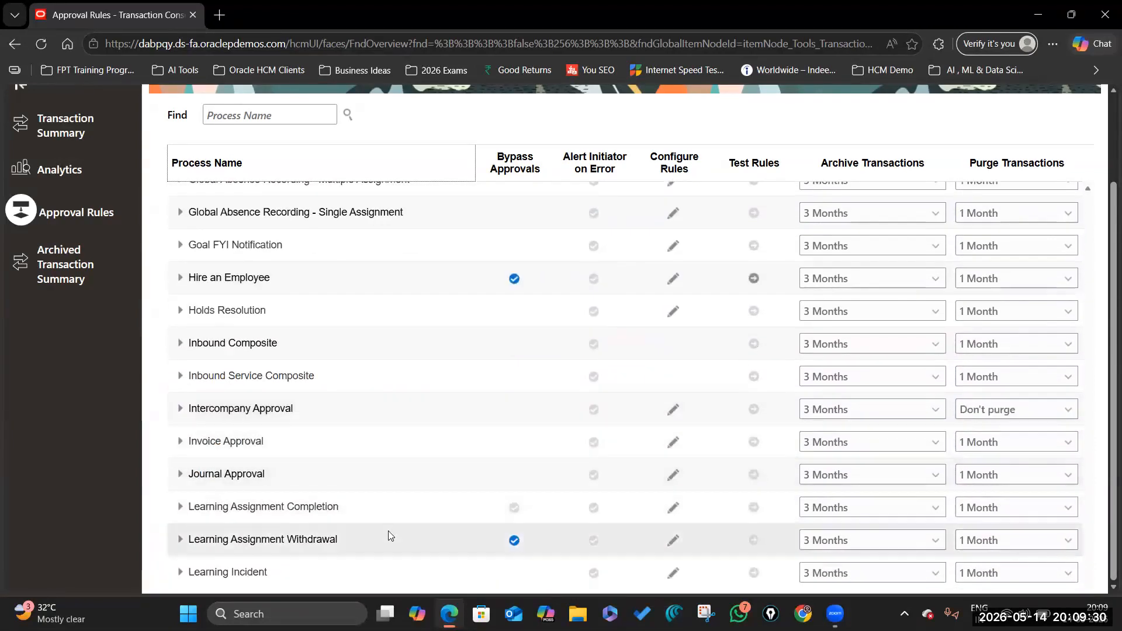
pyautogui.scroll(-6, 427, 519)
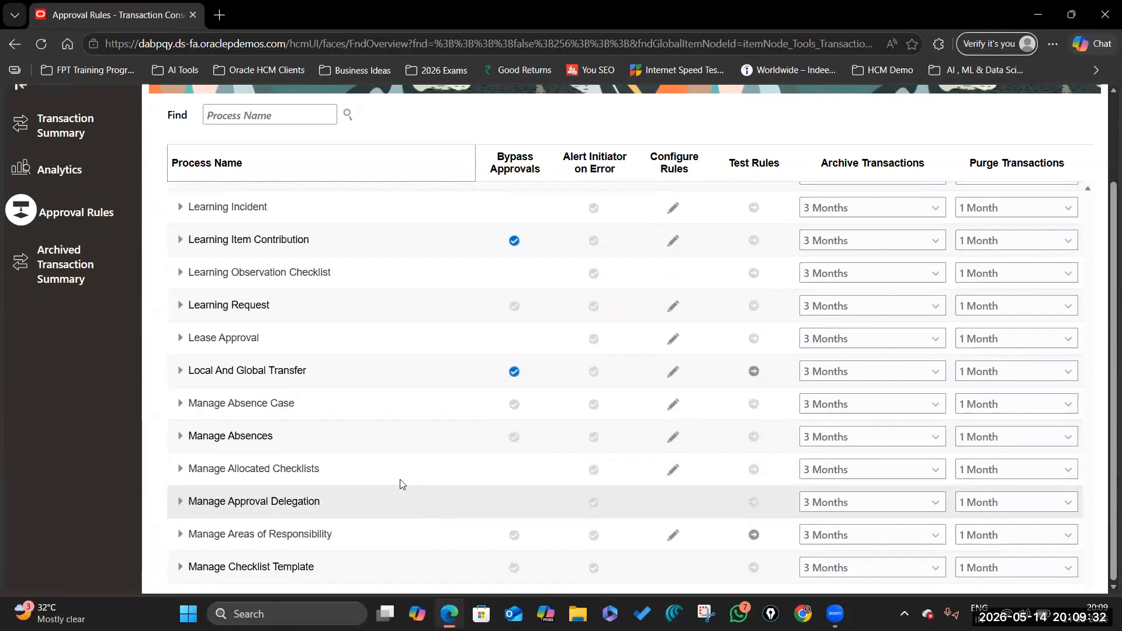
pyautogui.scroll(-10, 401, 483)
pyautogui.click(515, 361)
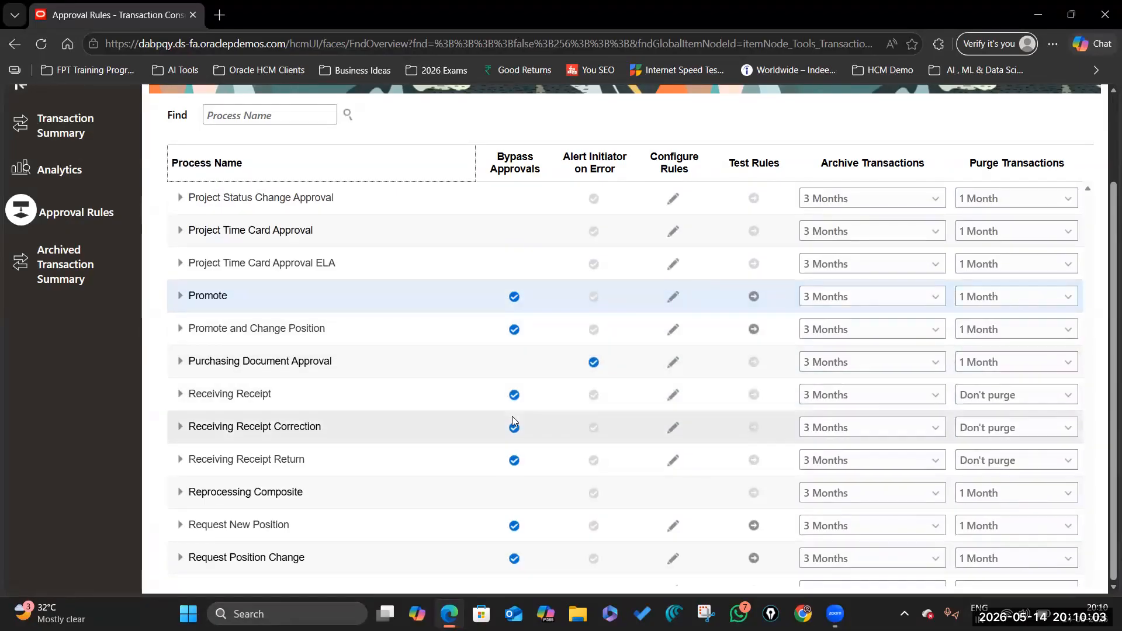
# - Turn on Bypass Approvals for the Resignation and Resign from Employment processes
pyautogui.scroll(-5, 514, 404)
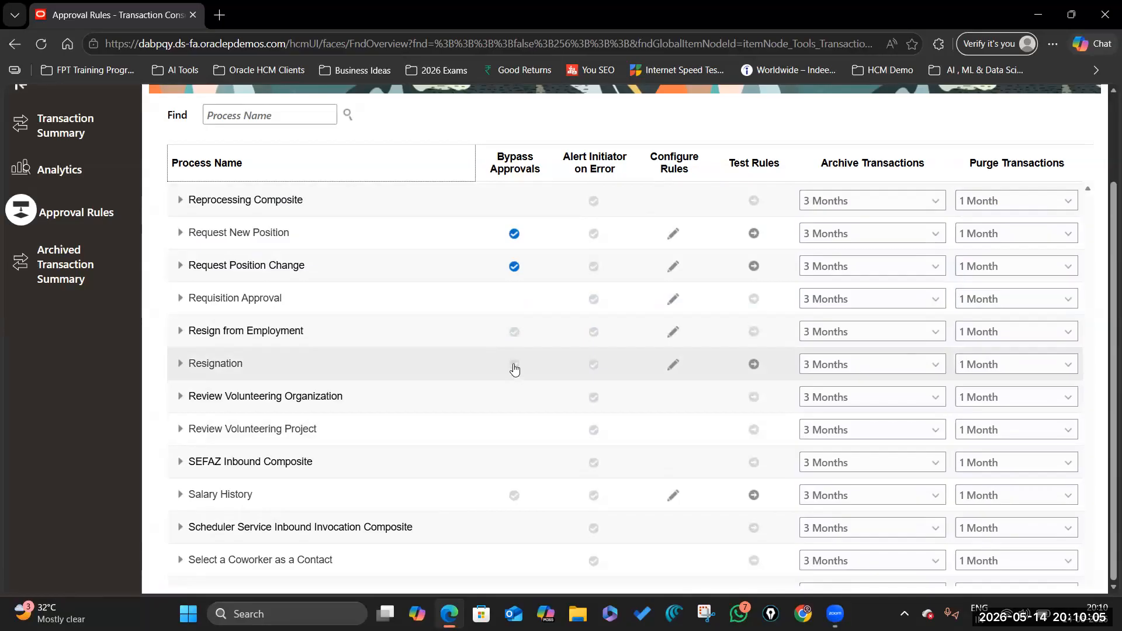
pyautogui.click(515, 364)
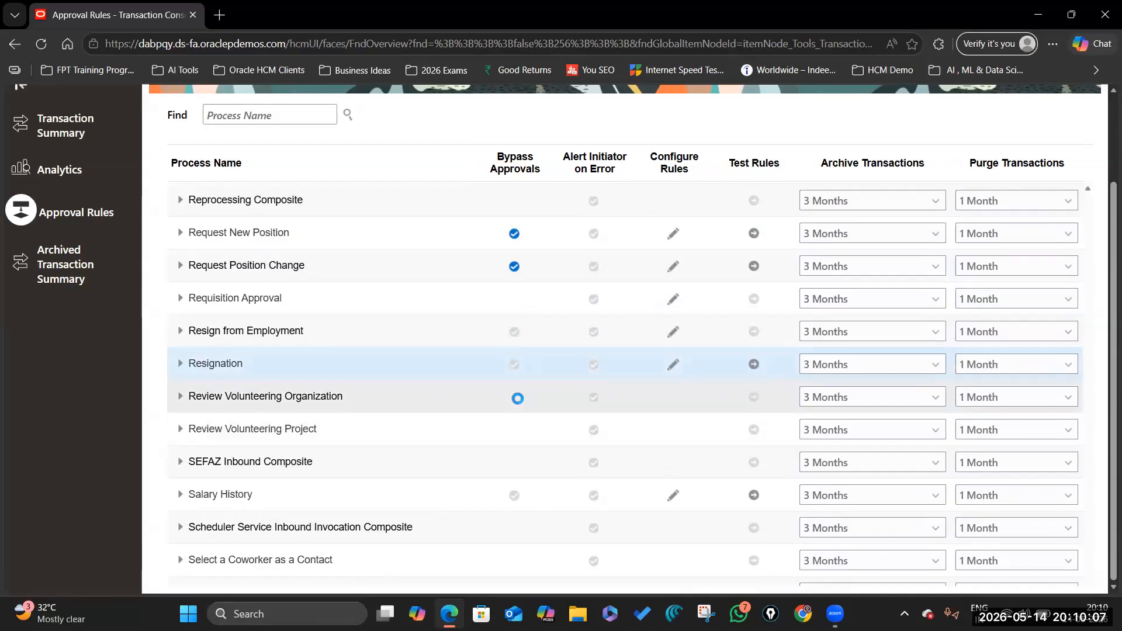
pyautogui.click(513, 330)
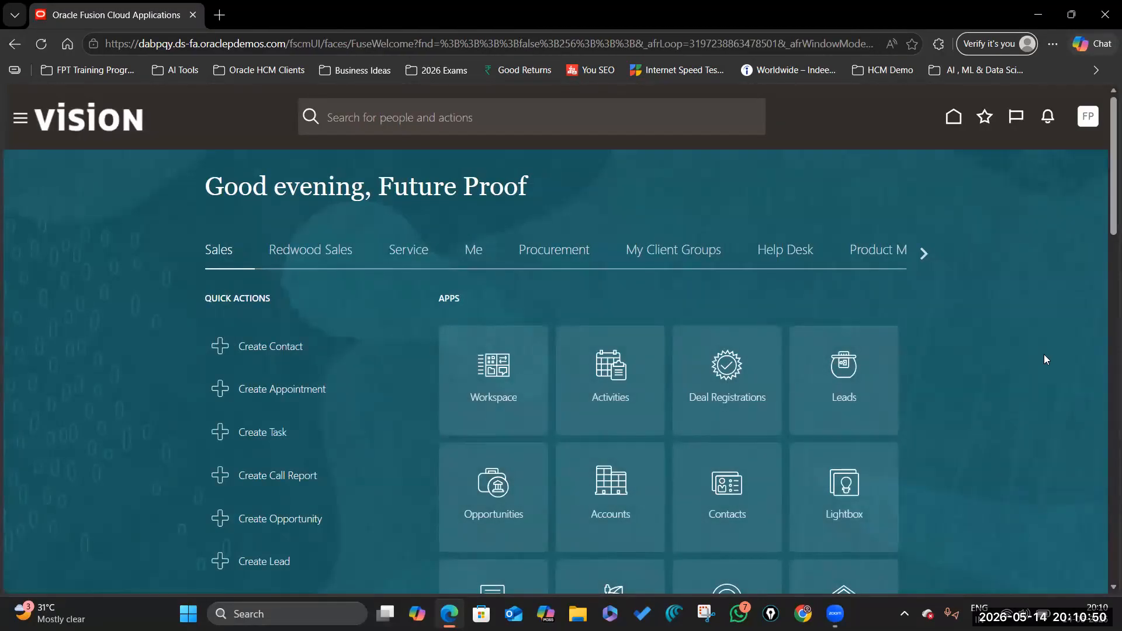
# - Go to Setup and Maintenance, search for the task Manage Legal Entity HCM Information and open it
pyautogui.click(1088, 116)
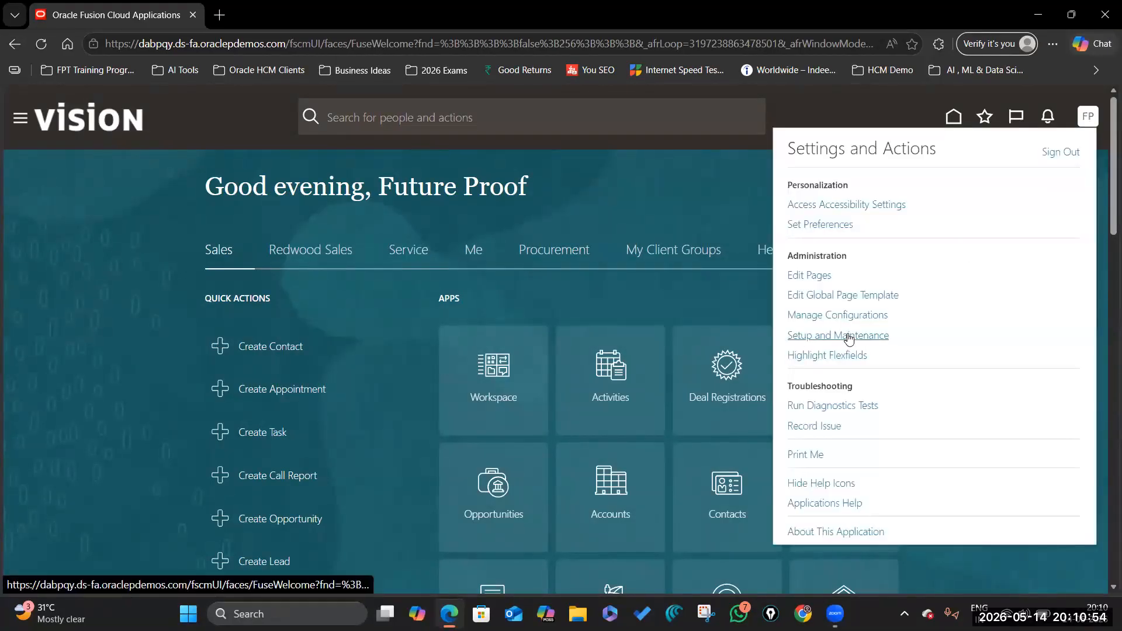
pyautogui.click(849, 337)
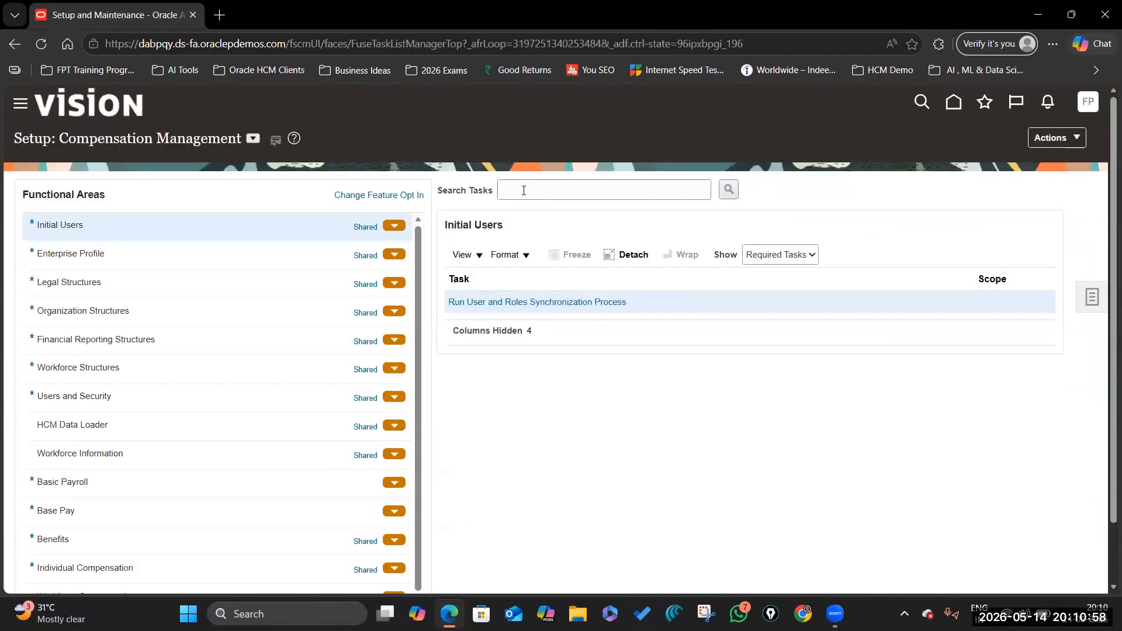
pyautogui.click(524, 191)
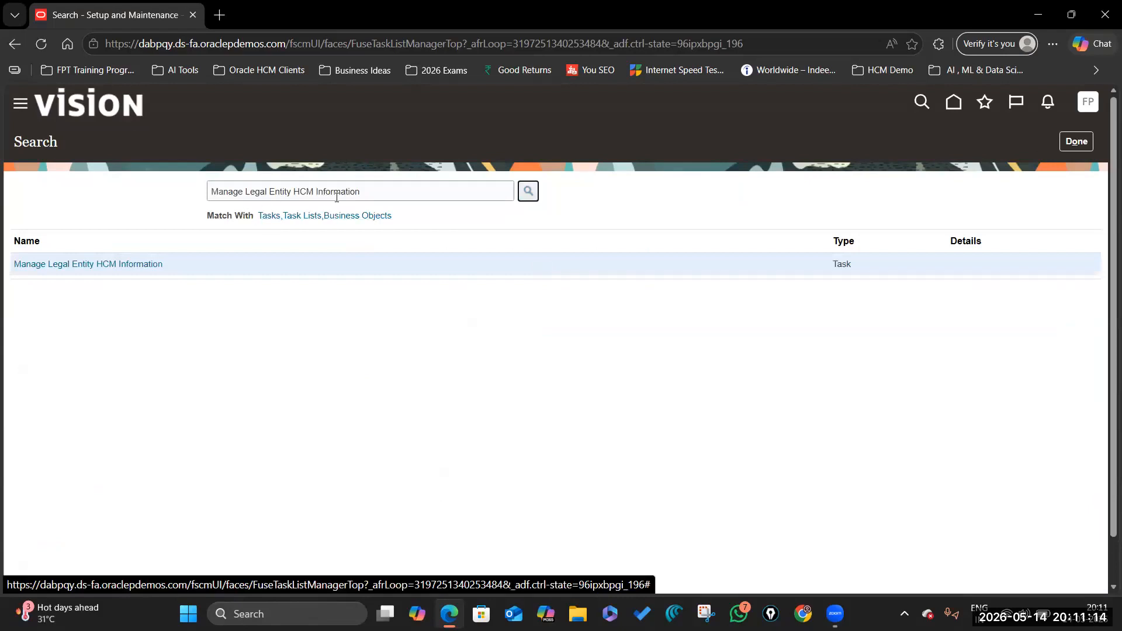
pyautogui.click(130, 265)
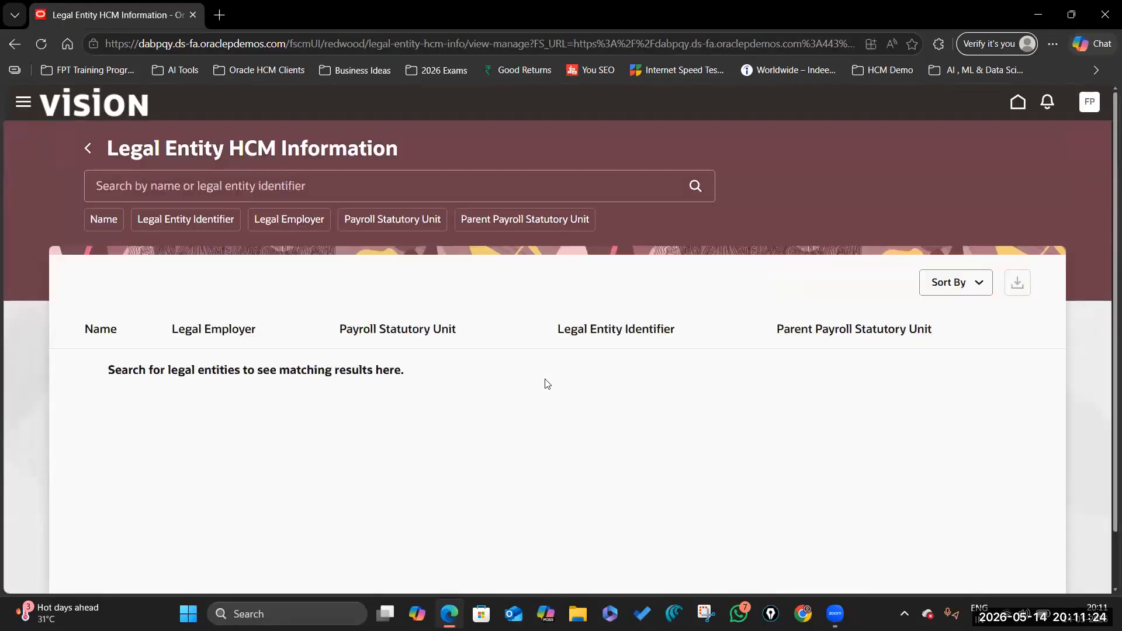
# - Search the legal entities for "US1 Legal Entity" and open its HCM information
pyautogui.click(371, 191)
pyautogui.write('US')
pyautogui.press('BackSpace')
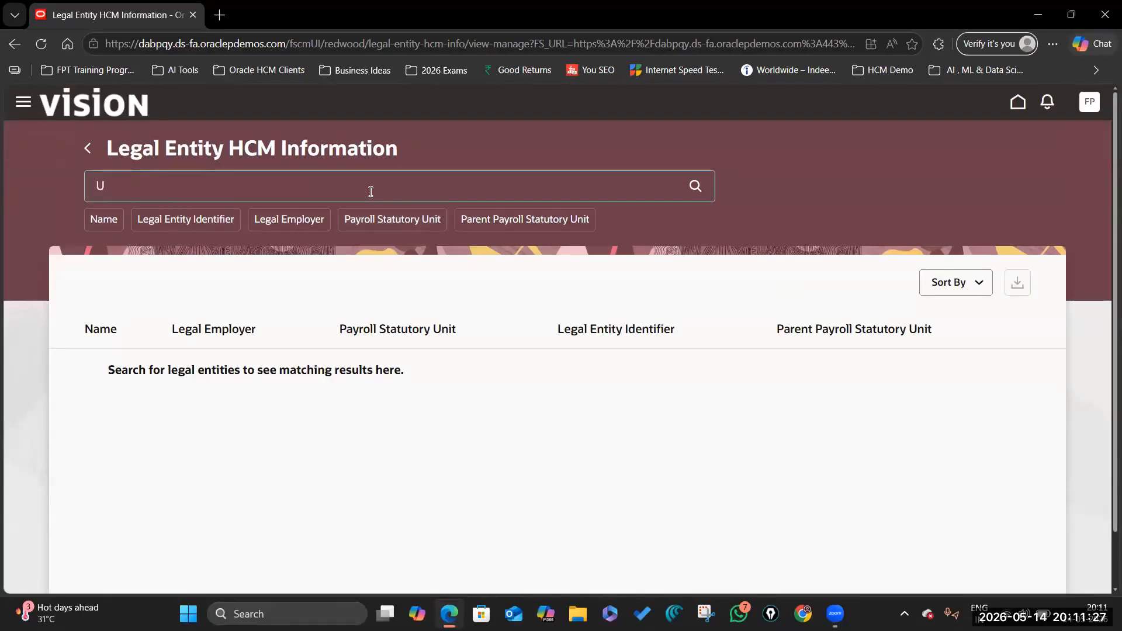
pyautogui.write('S1 Legal Entity')
pyautogui.press('Return')
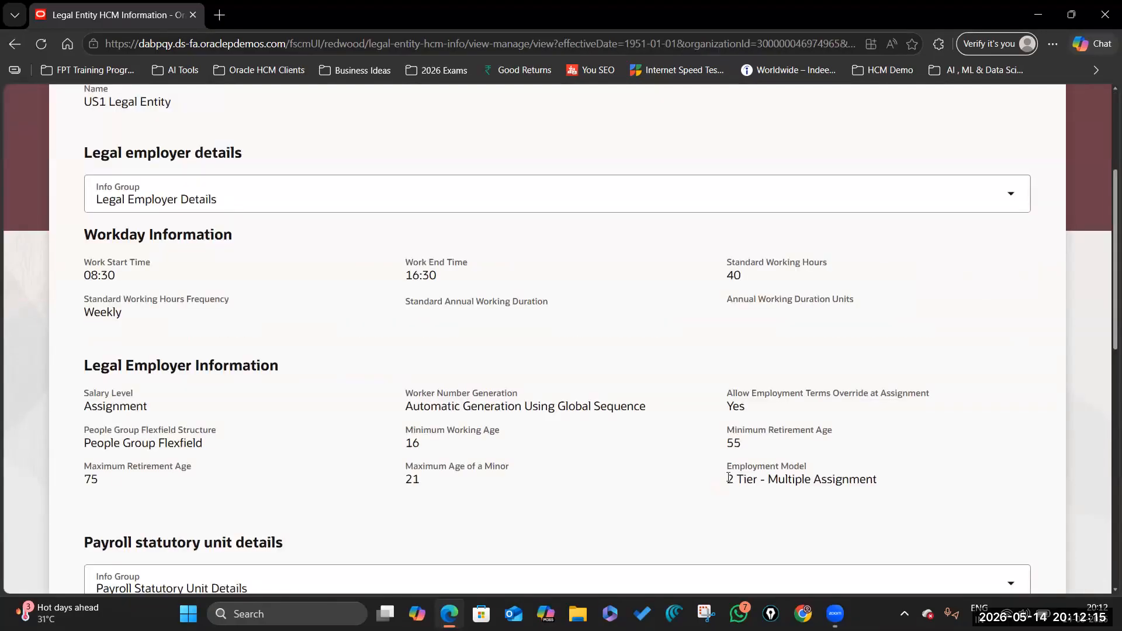
# - Review US1 Legal Entity's basic details, workday information, salary level and employment model, and return to the home page
pyautogui.scroll(4, 511, 444)
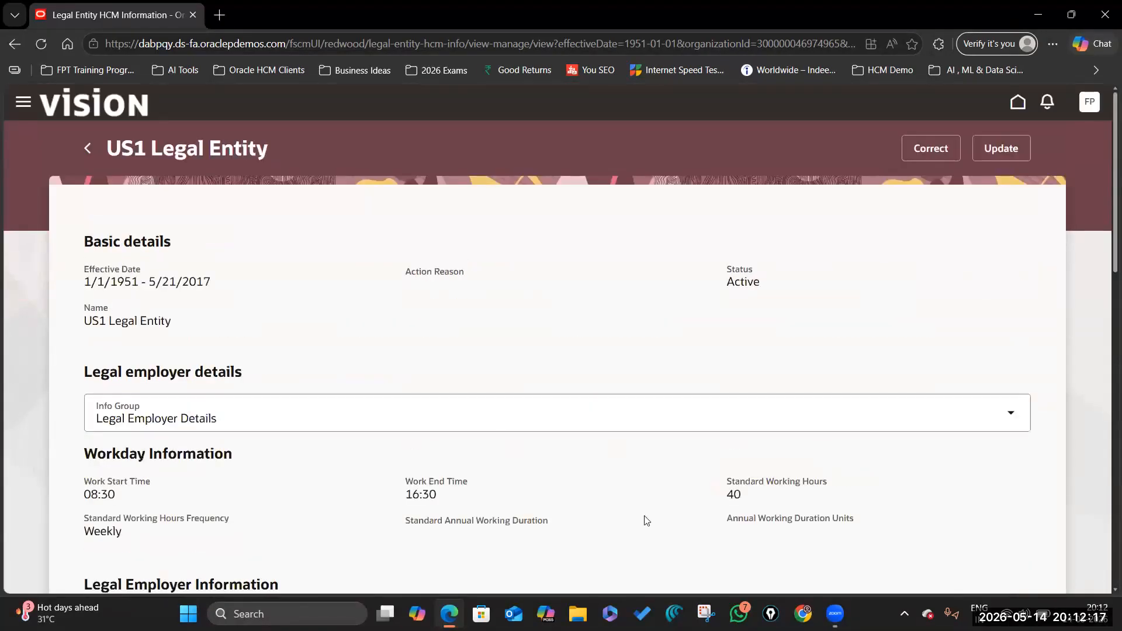
pyautogui.scroll(-5, 648, 521)
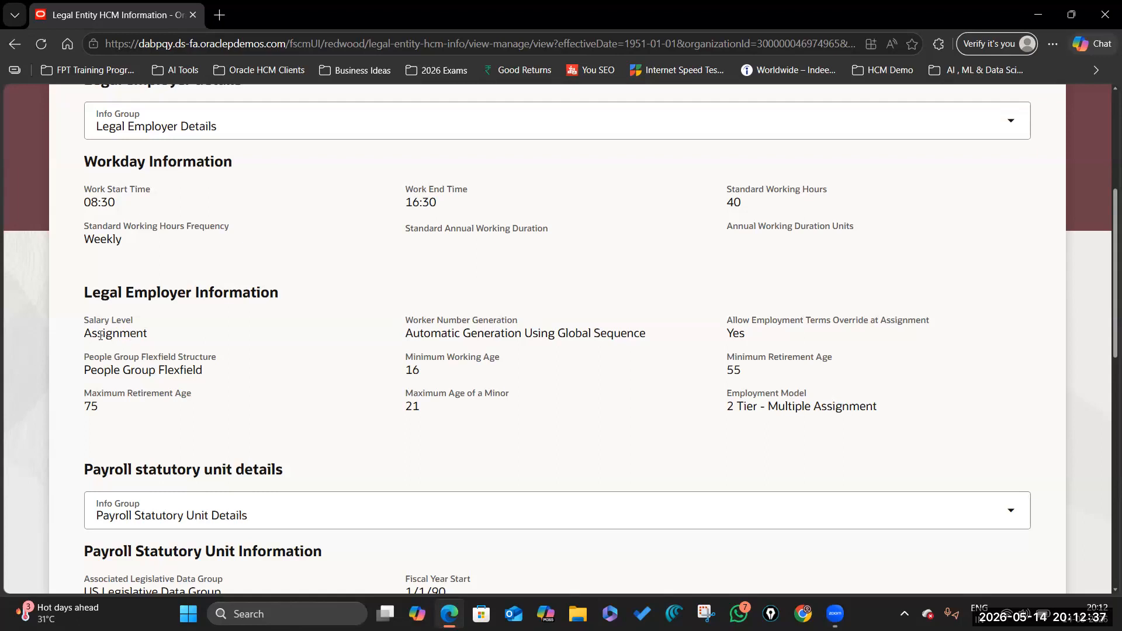
pyautogui.scroll(5, 496, 380)
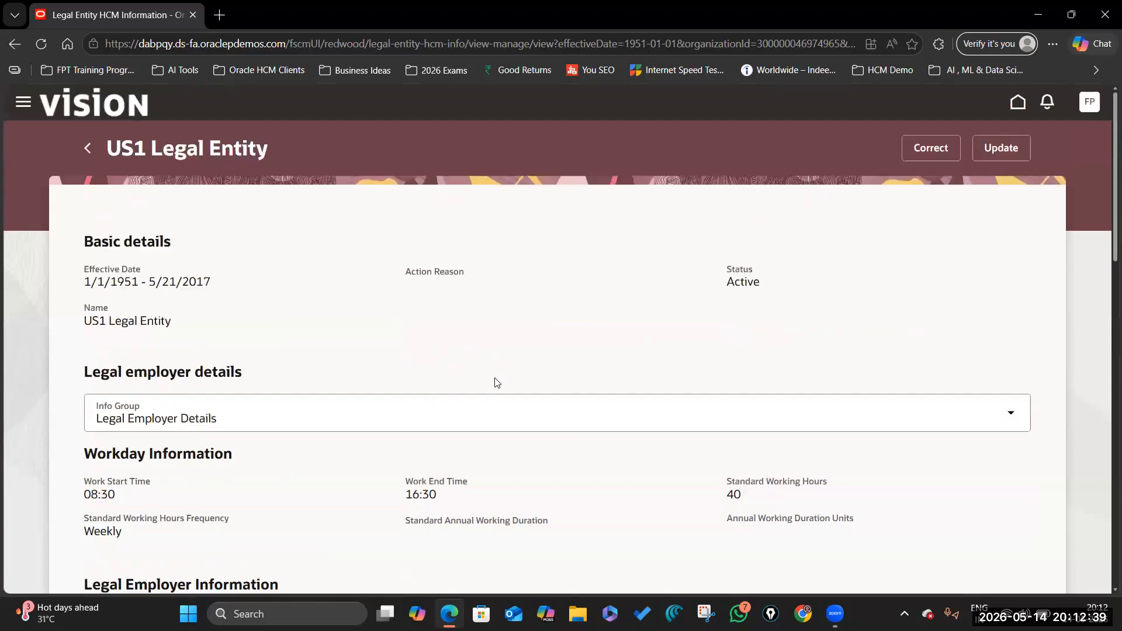
pyautogui.click(1020, 103)
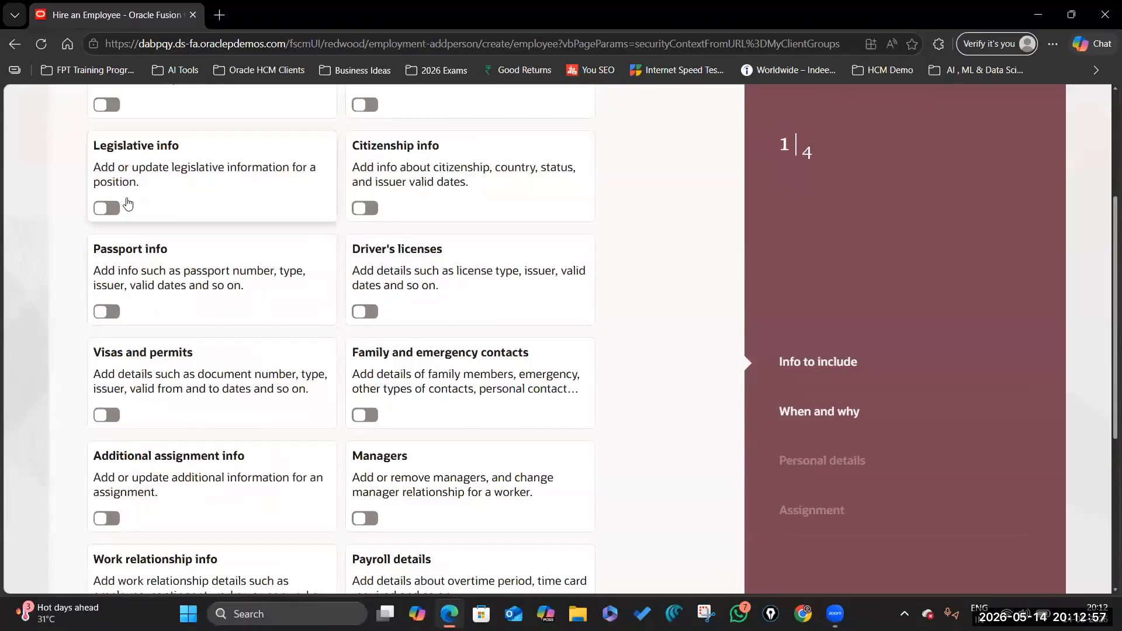
# - Include the Communication info and Addresses sections in the hire
pyautogui.scroll(4, 126, 205)
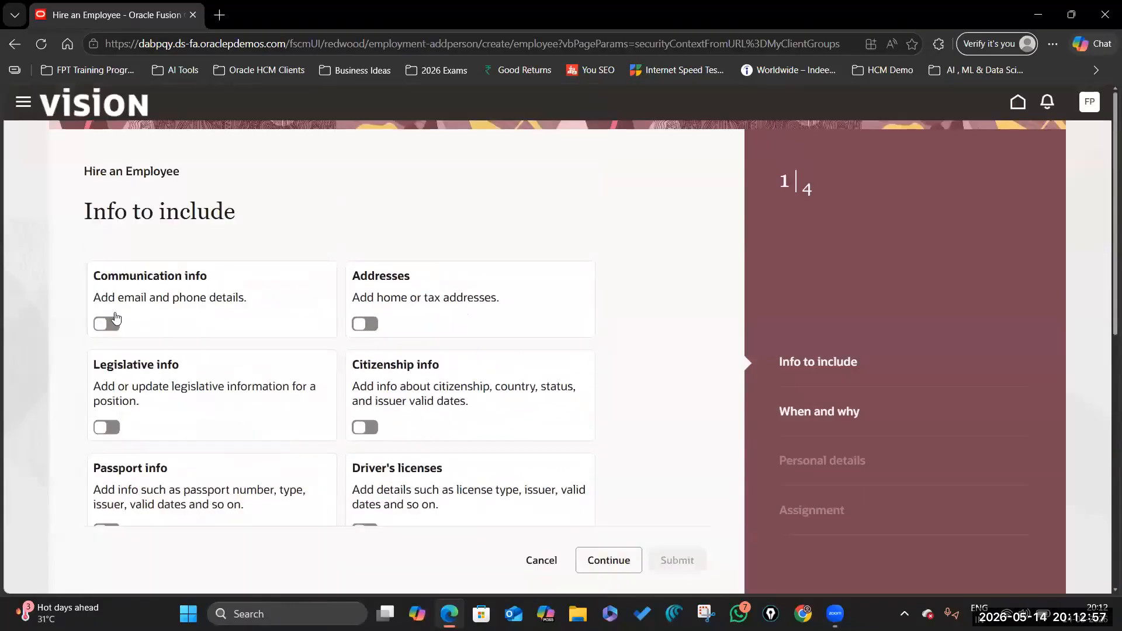
pyautogui.click(111, 324)
pyautogui.click(364, 324)
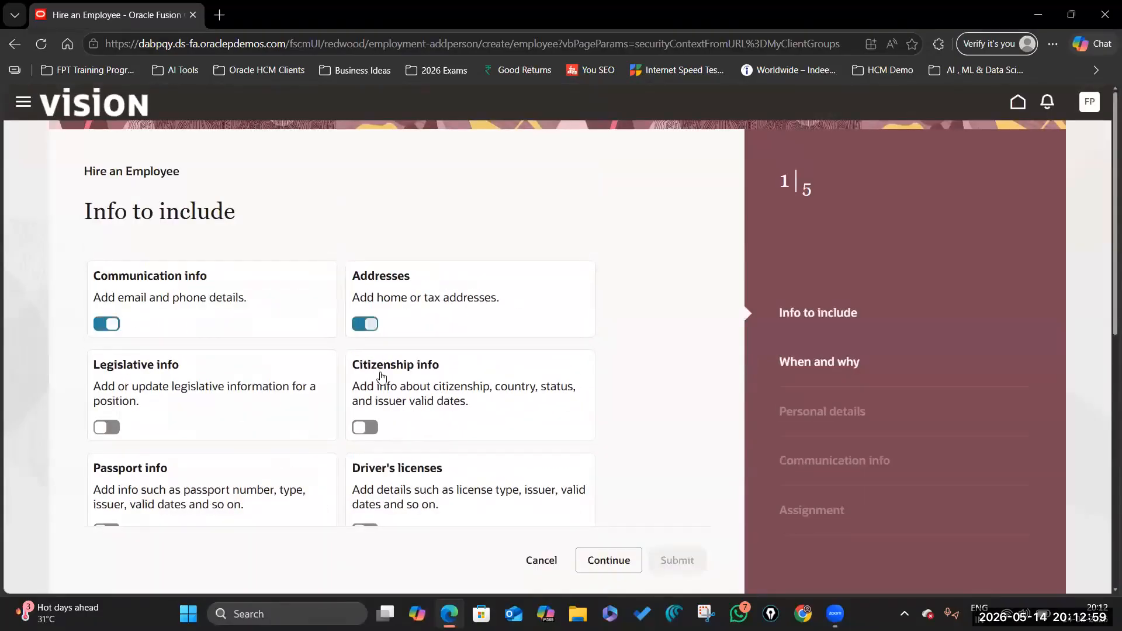
pyautogui.scroll(-4, 240, 351)
pyautogui.scroll(-2, 234, 292)
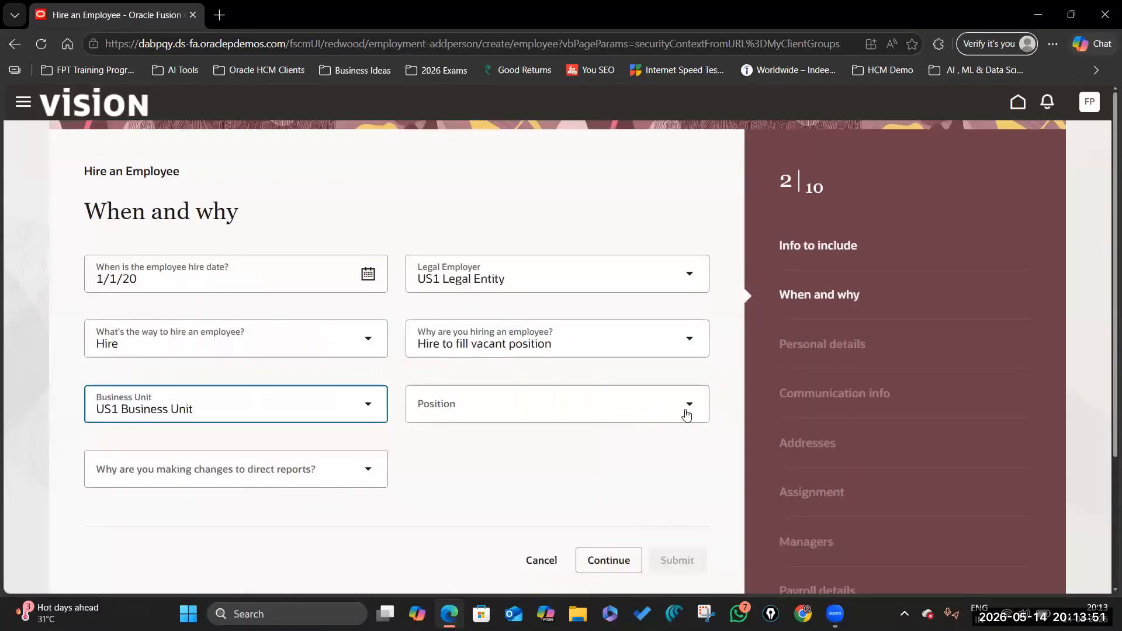
# - Set the position to Director of Payroll and choose a reason for making changes to direct reports
pyautogui.click(689, 406)
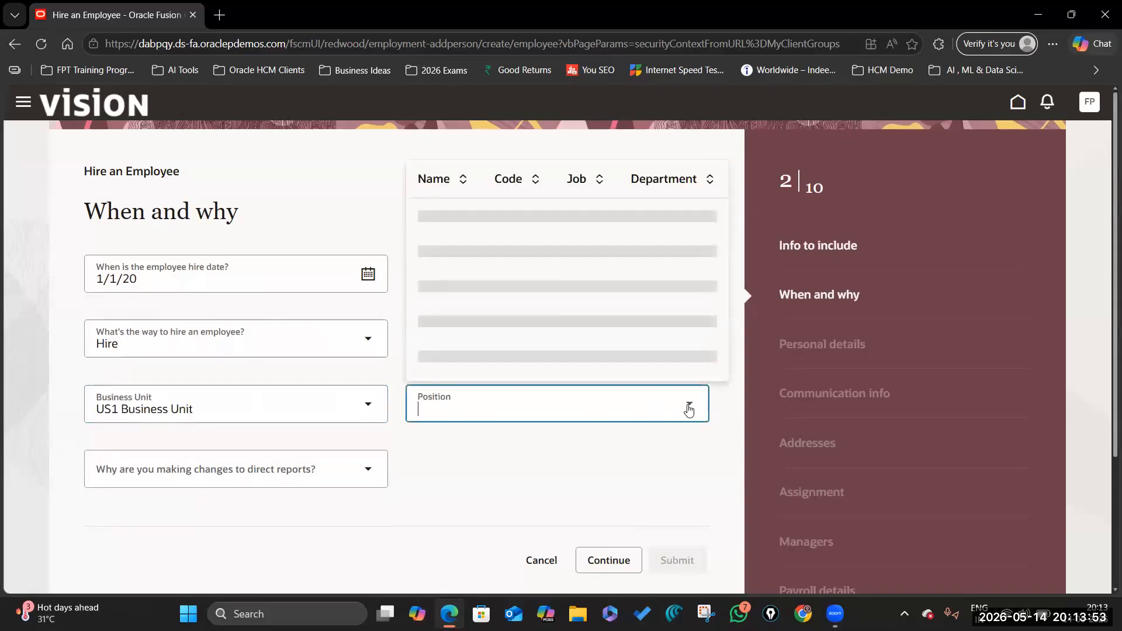
pyautogui.write('Payroll')
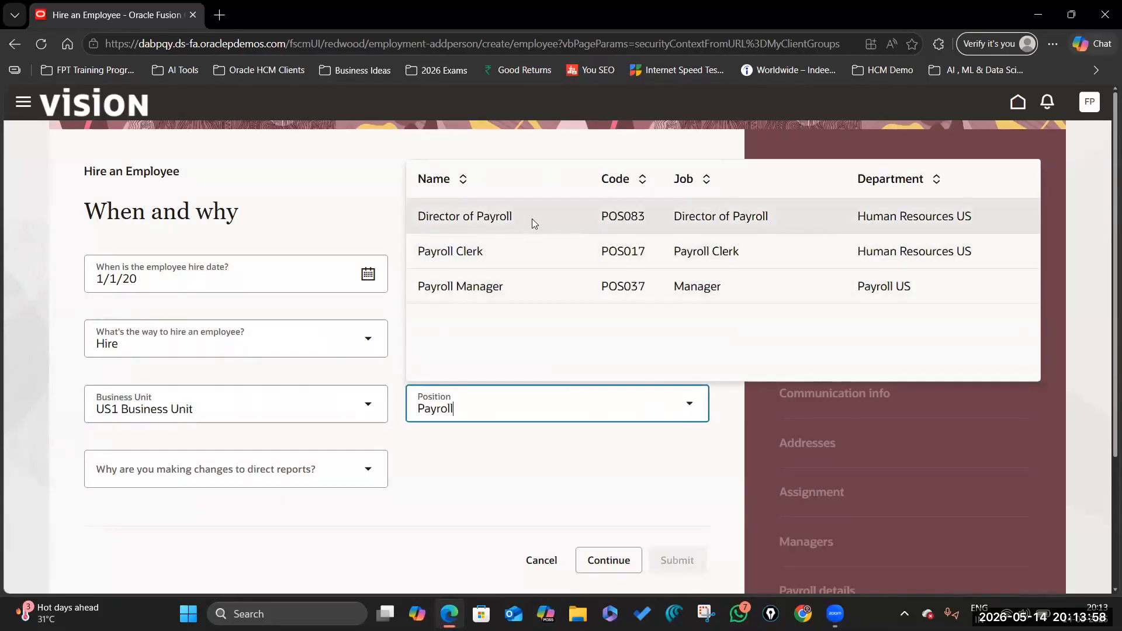
pyautogui.click(532, 219)
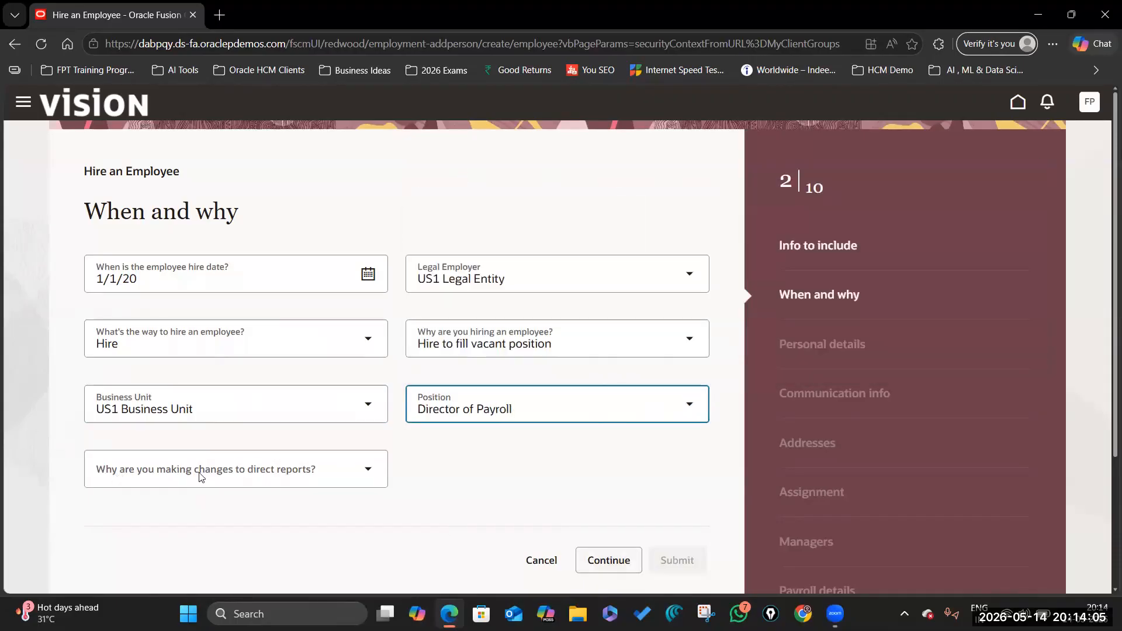
pyautogui.click(369, 469)
pyautogui.click(197, 430)
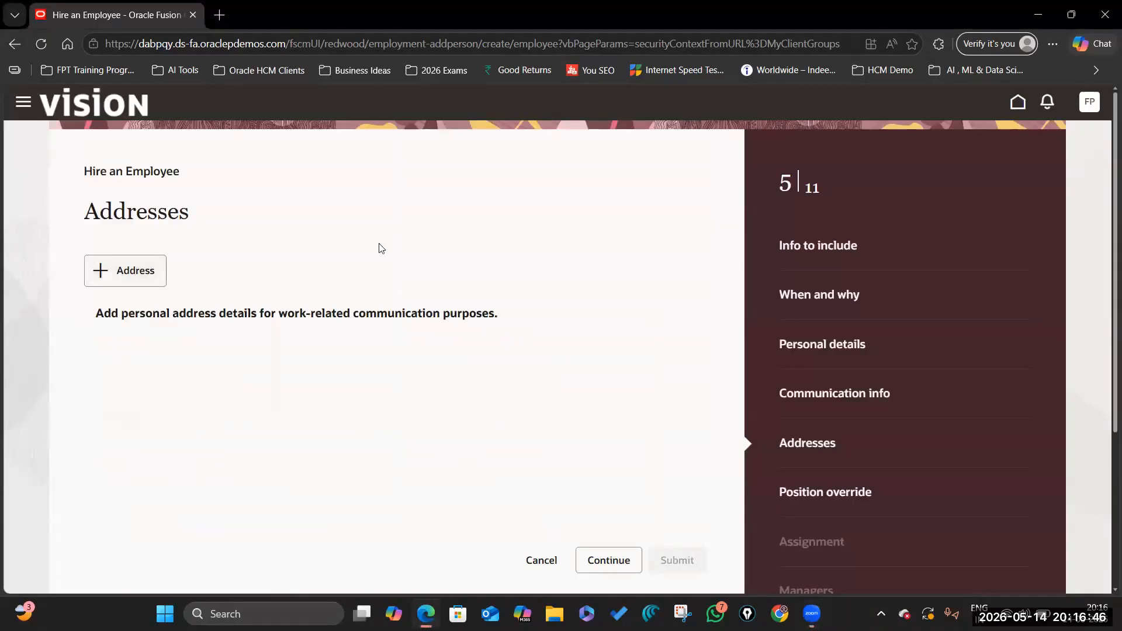
# - Set the address type to Home Address, save the employee's address and continue to the Position override section
pyautogui.click(401, 392)
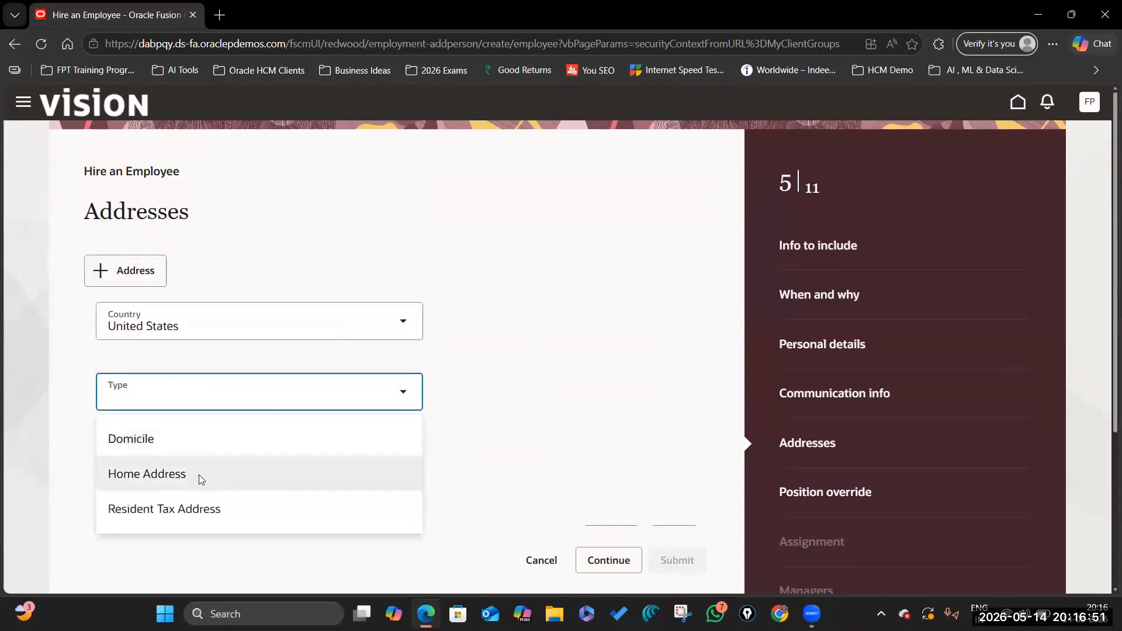
pyautogui.click(199, 474)
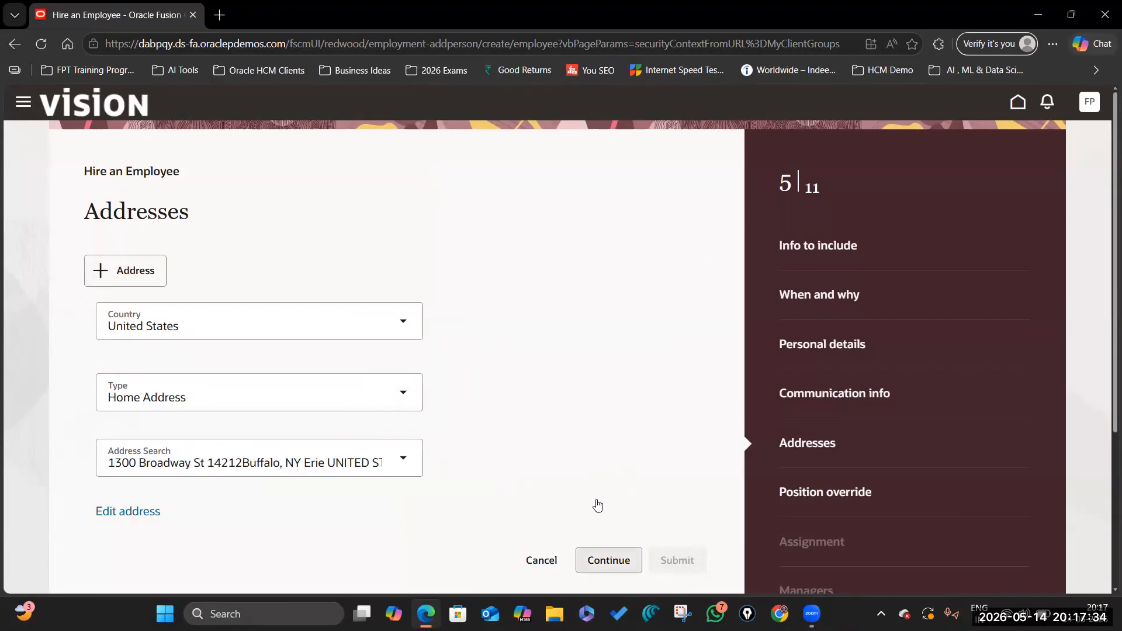
pyautogui.scroll(-4, 608, 541)
pyautogui.click(682, 430)
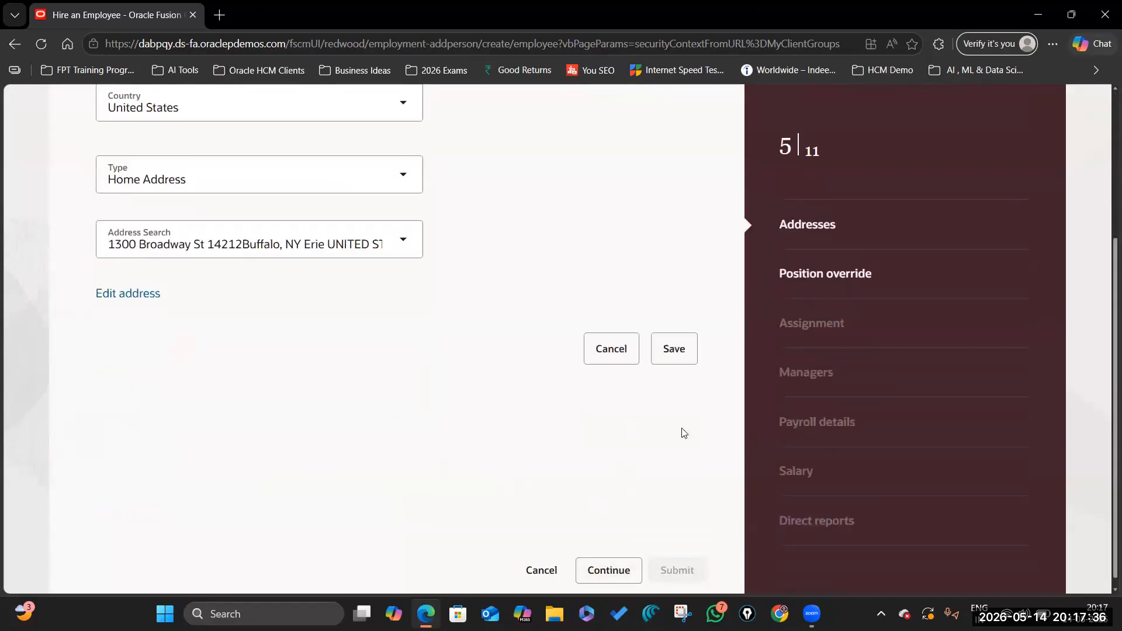
pyautogui.click(609, 570)
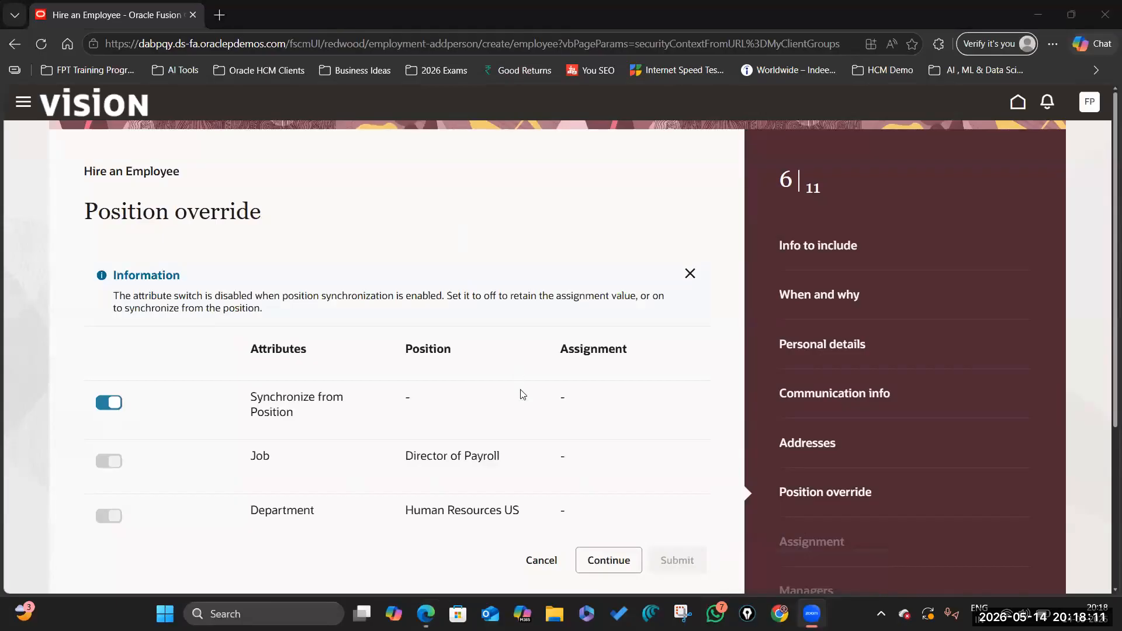
# - Set the assignment category to Full-time regular, Hourly Paid or Salaried to Salaried, and the headcount to 1
pyautogui.scroll(-3, 523, 383)
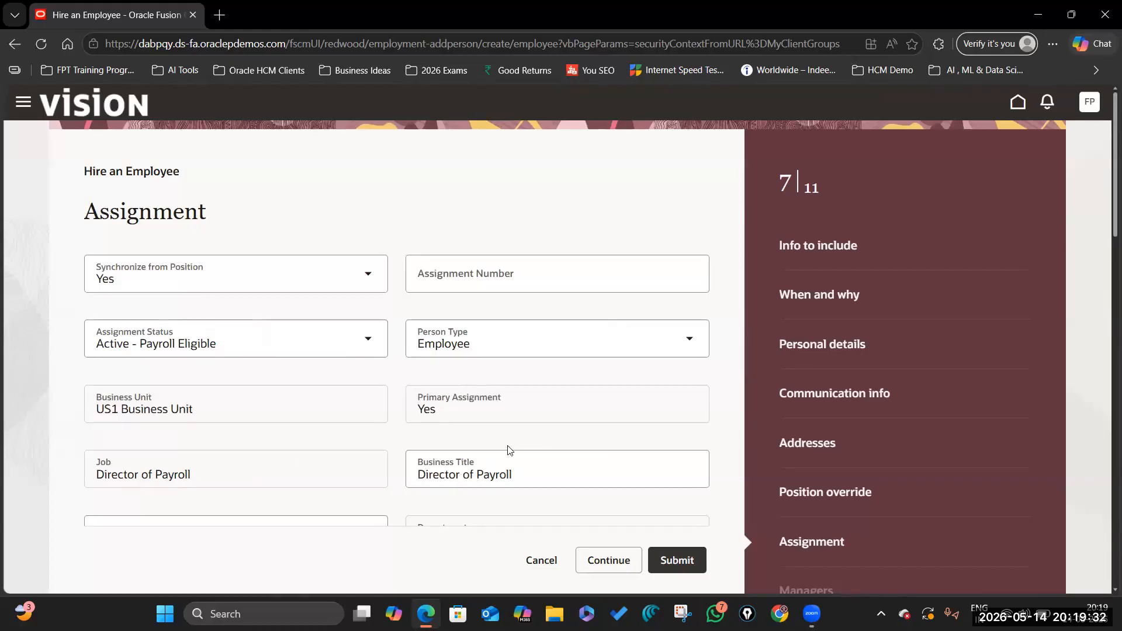
pyautogui.scroll(-2, 507, 450)
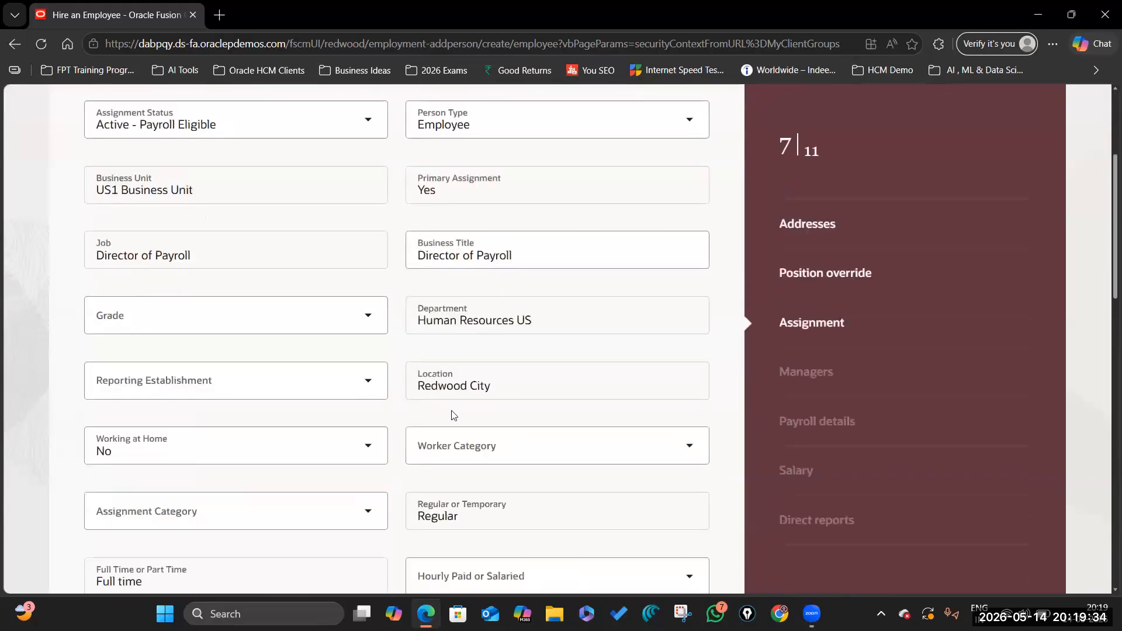
pyautogui.scroll(-5, 303, 328)
pyautogui.click(369, 366)
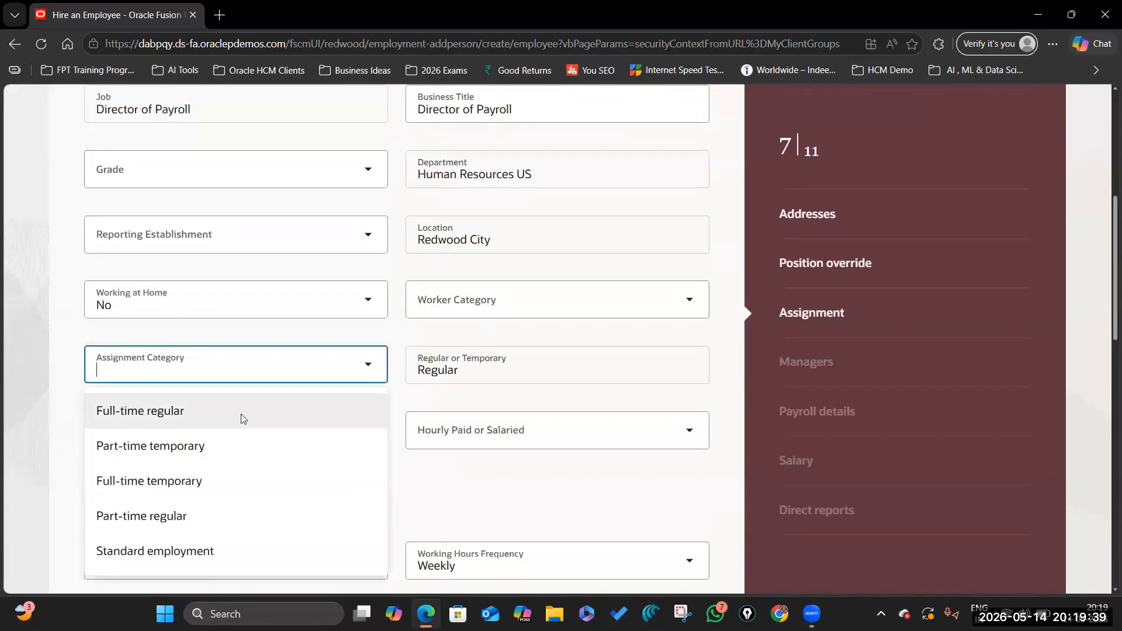
pyautogui.click(241, 413)
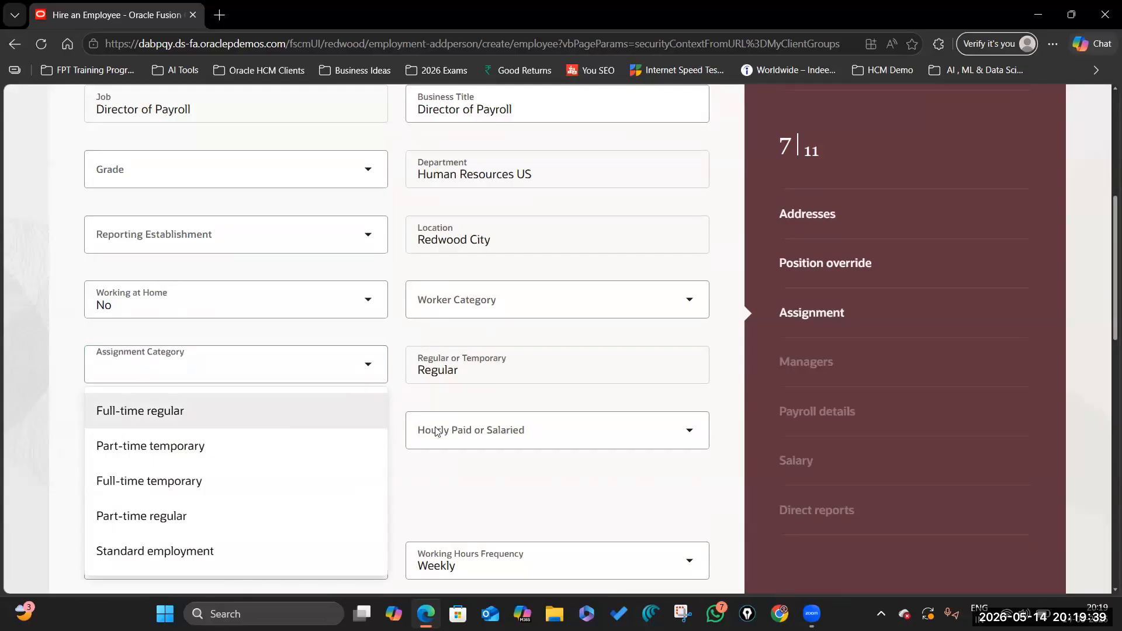
pyautogui.click(688, 431)
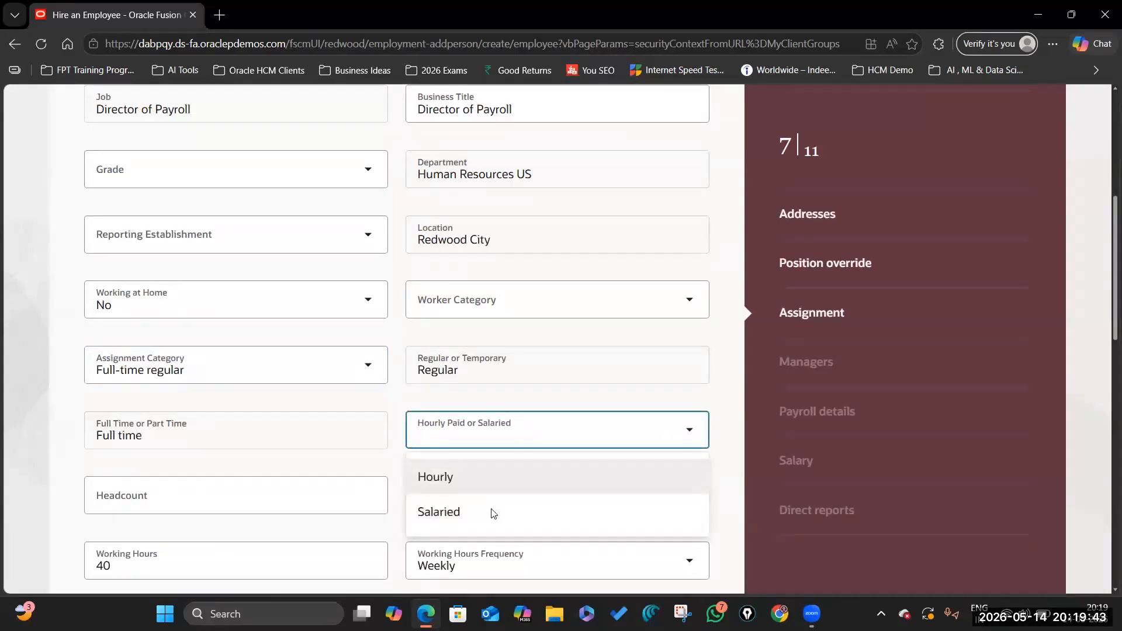
pyautogui.click(491, 513)
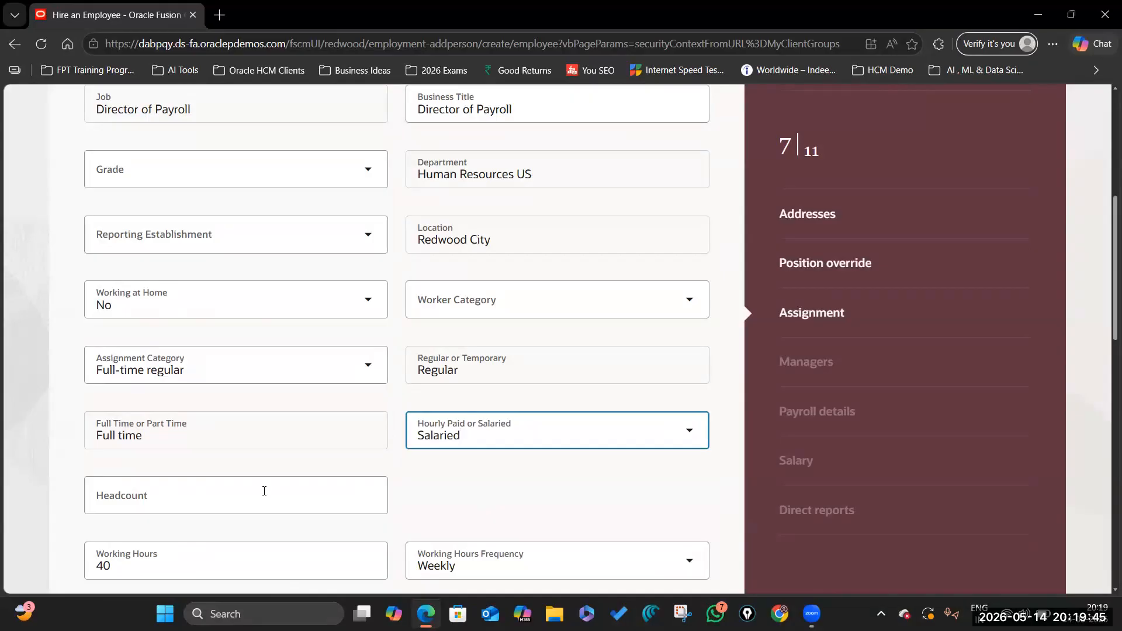
pyautogui.click(264, 495)
pyautogui.write('1')
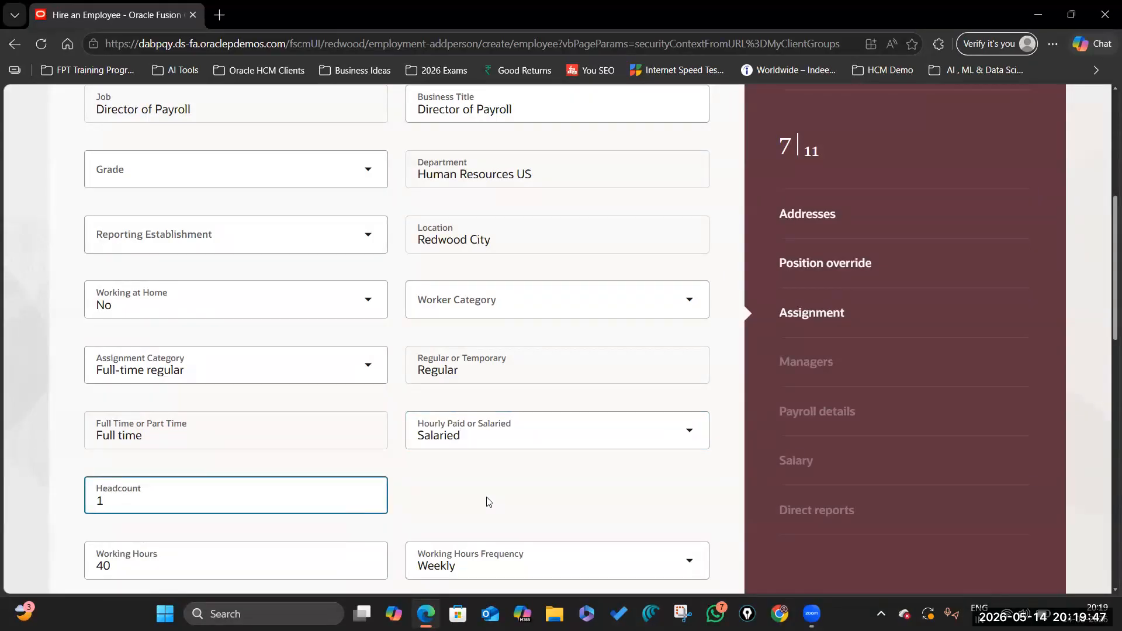
# - Review all the assignment details and continue to the Managers section
pyautogui.scroll(6, 467, 491)
pyautogui.scroll(-5, 489, 456)
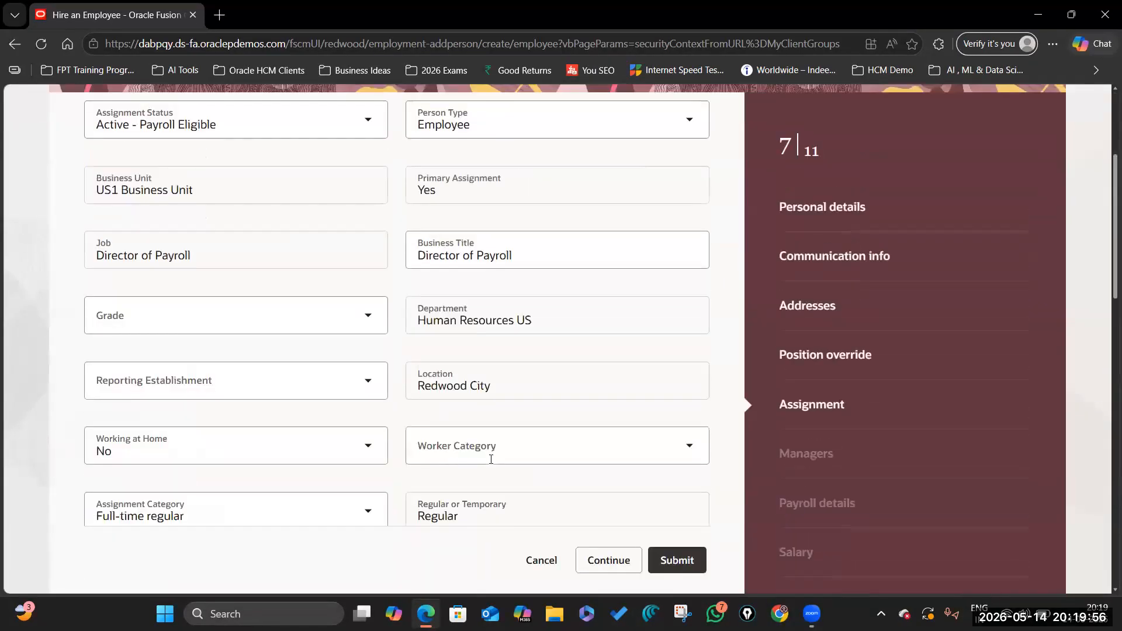
pyautogui.scroll(5, 489, 463)
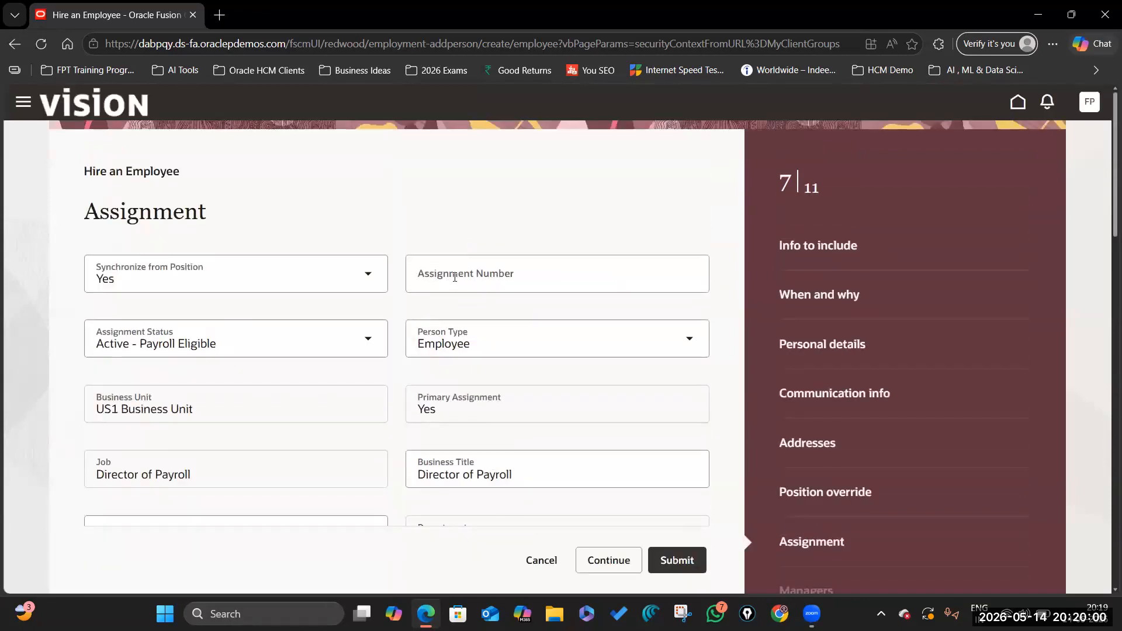
pyautogui.scroll(-14, 516, 473)
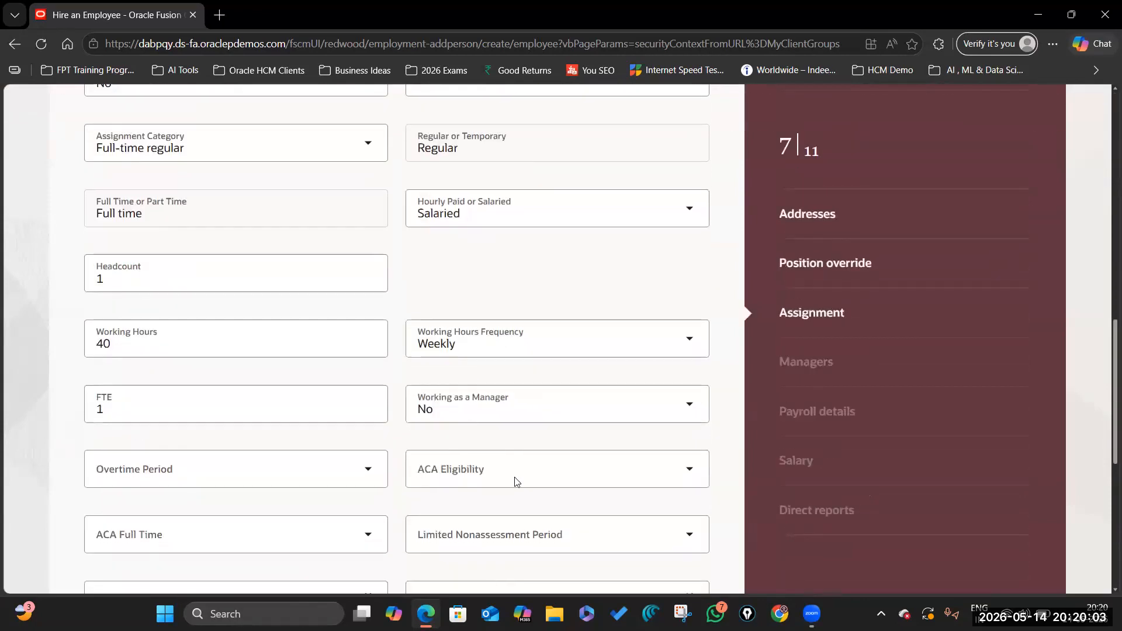
pyautogui.scroll(-7, 516, 482)
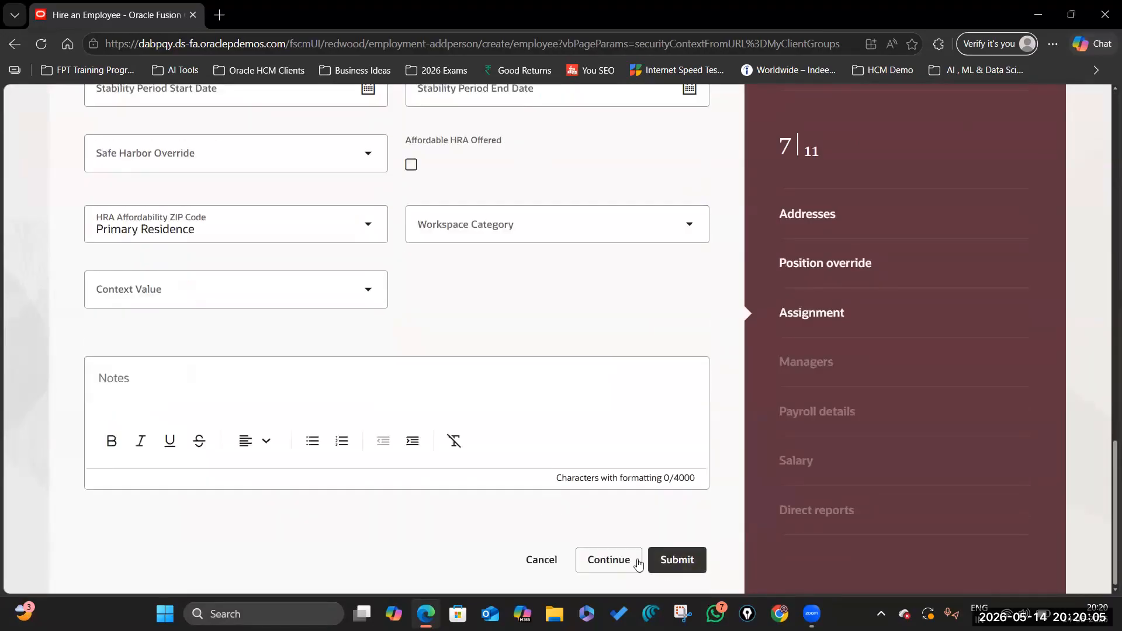
pyautogui.click(616, 562)
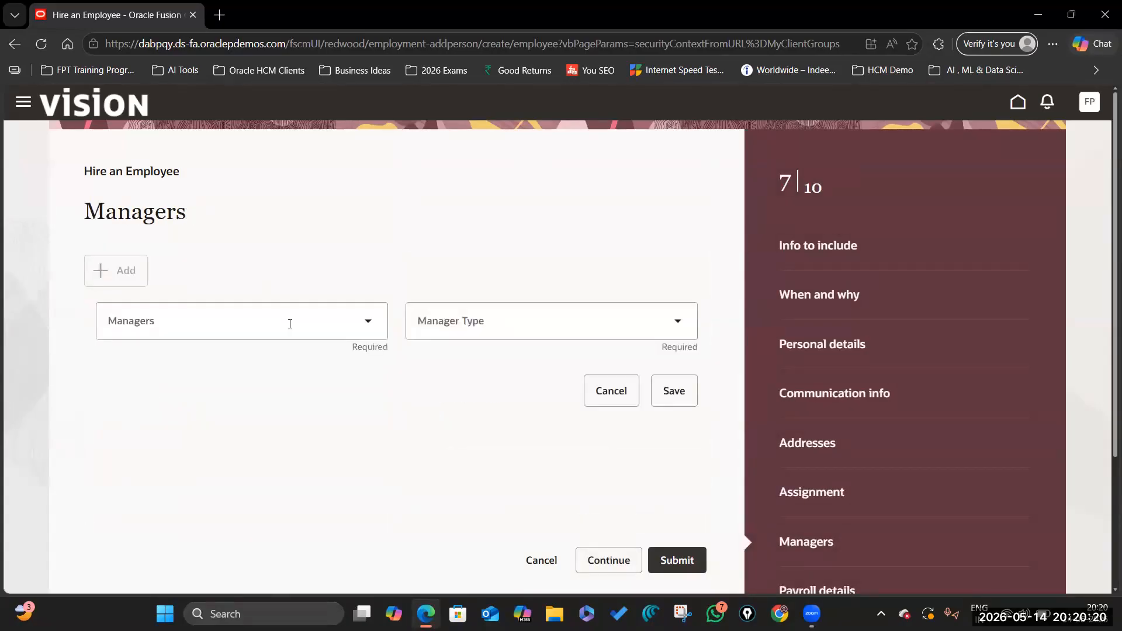
# - Search the managers for "Payroll" and select the Director of Payroll listed directly above the first Payroll Time Specialist
pyautogui.click(203, 319)
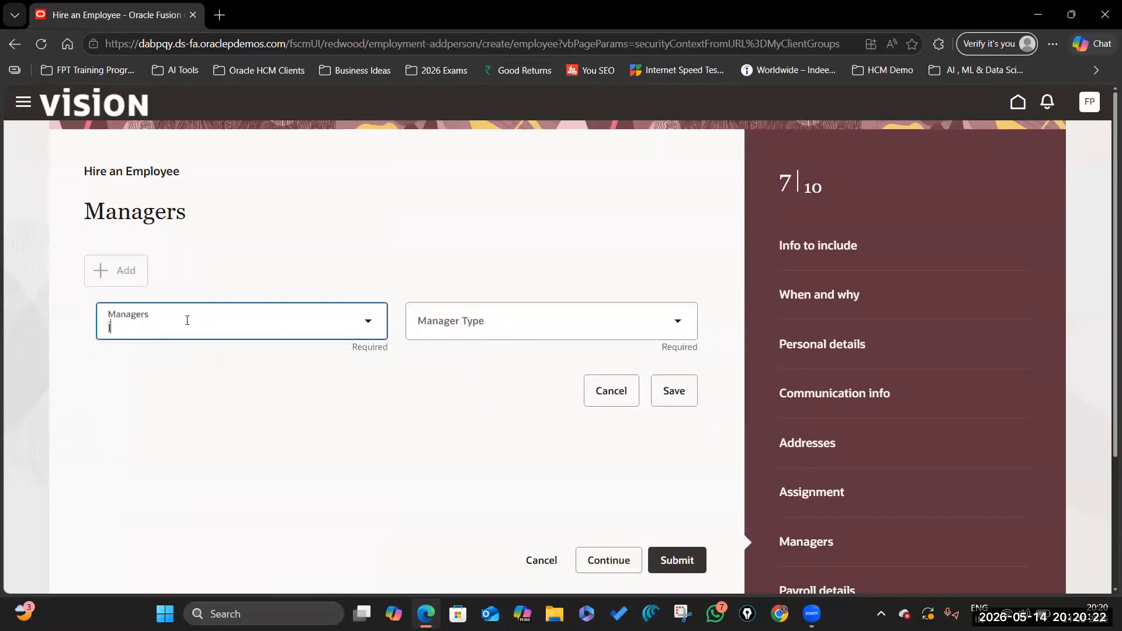
pyautogui.write('jP')
pyautogui.press('BackSpace')
pyautogui.press('BackSpace')
pyautogui.write('Payroll')
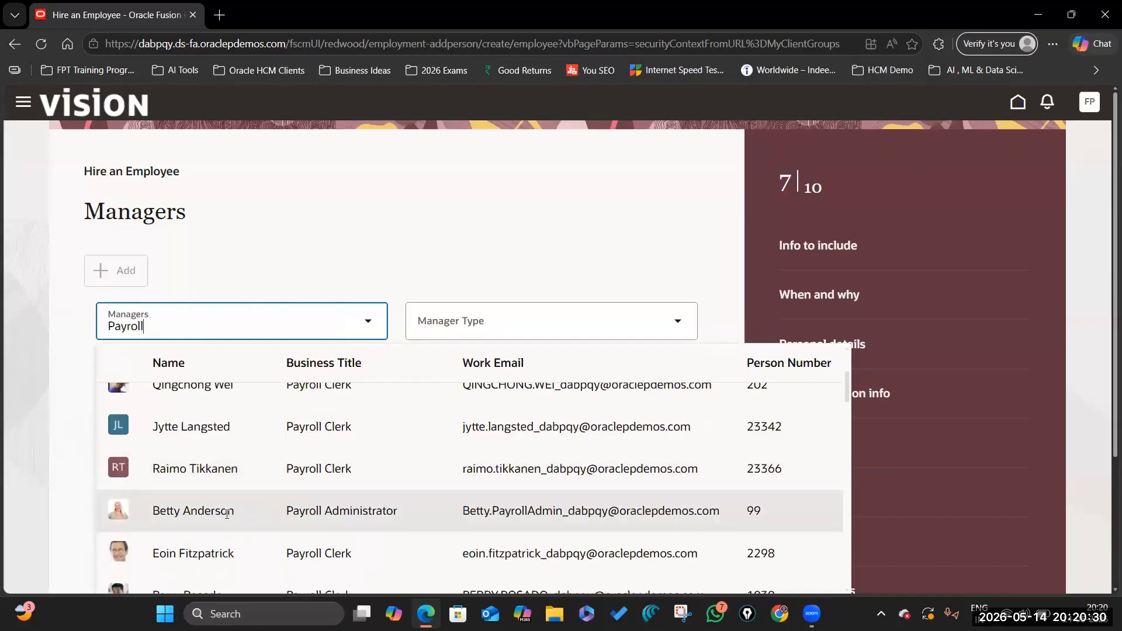
pyautogui.scroll(-5, 228, 511)
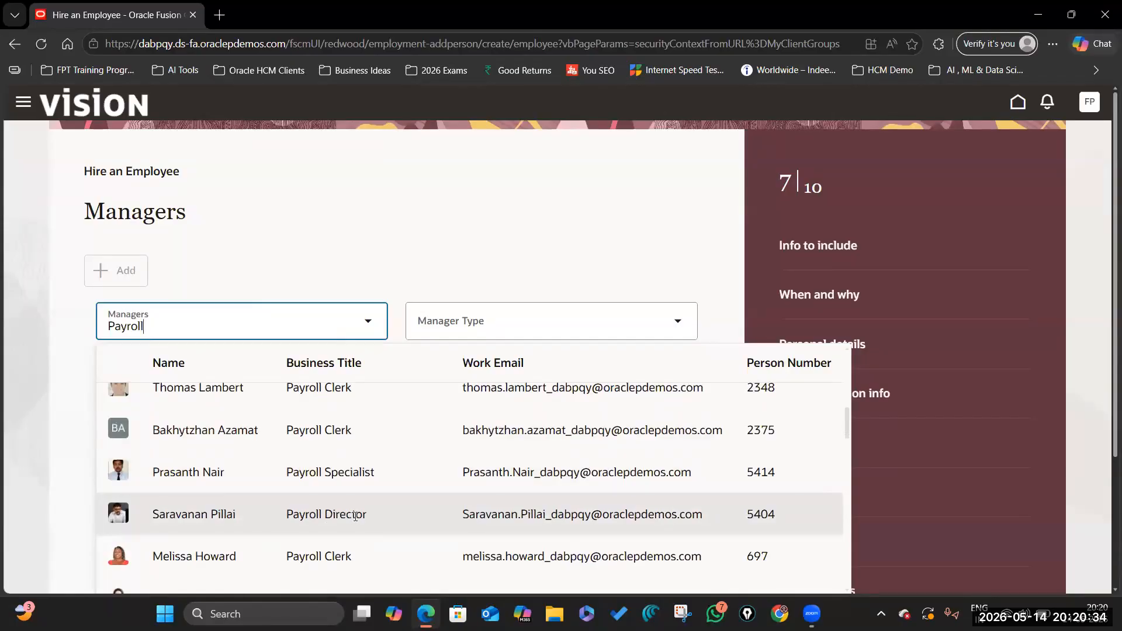
pyautogui.scroll(-2, 354, 516)
pyautogui.scroll(-3, 349, 497)
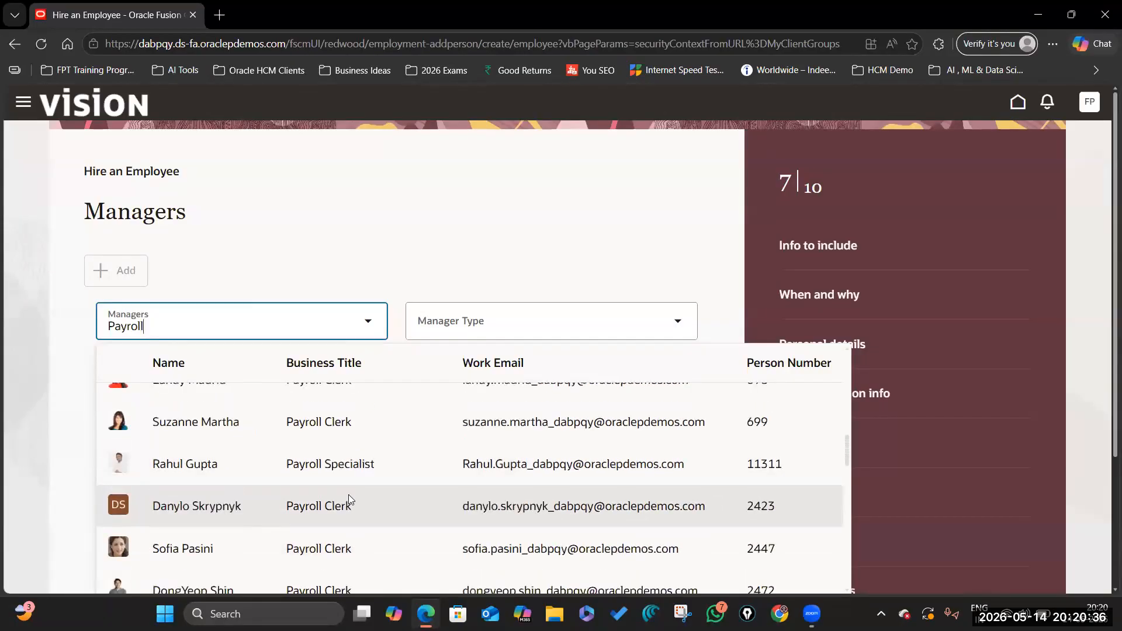
pyautogui.scroll(-7, 320, 499)
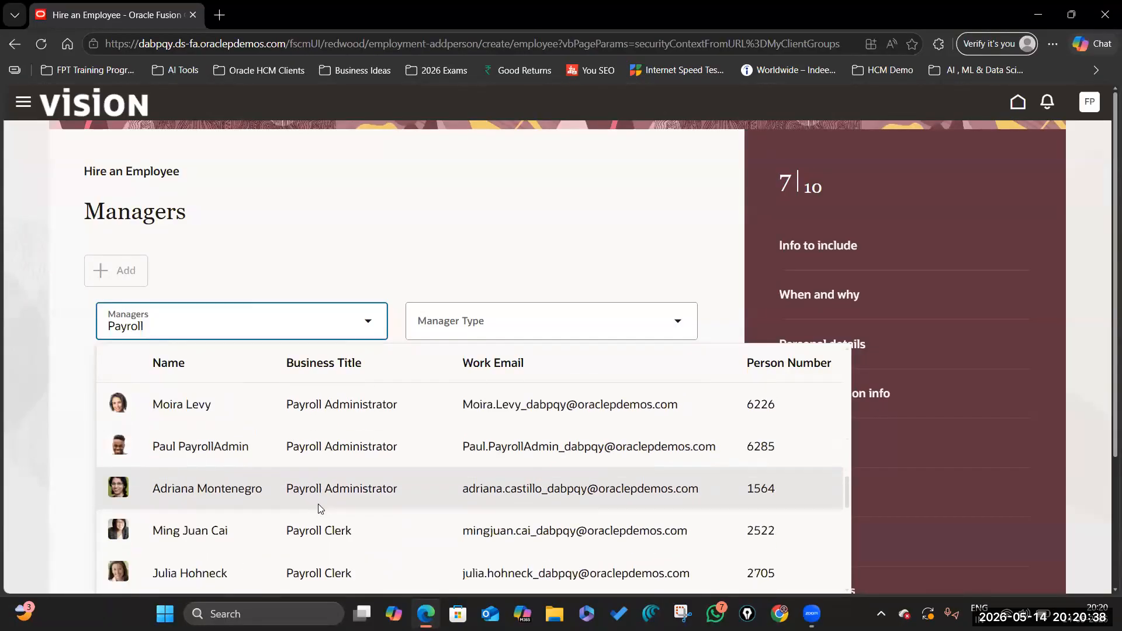
pyautogui.scroll(-5, 319, 504)
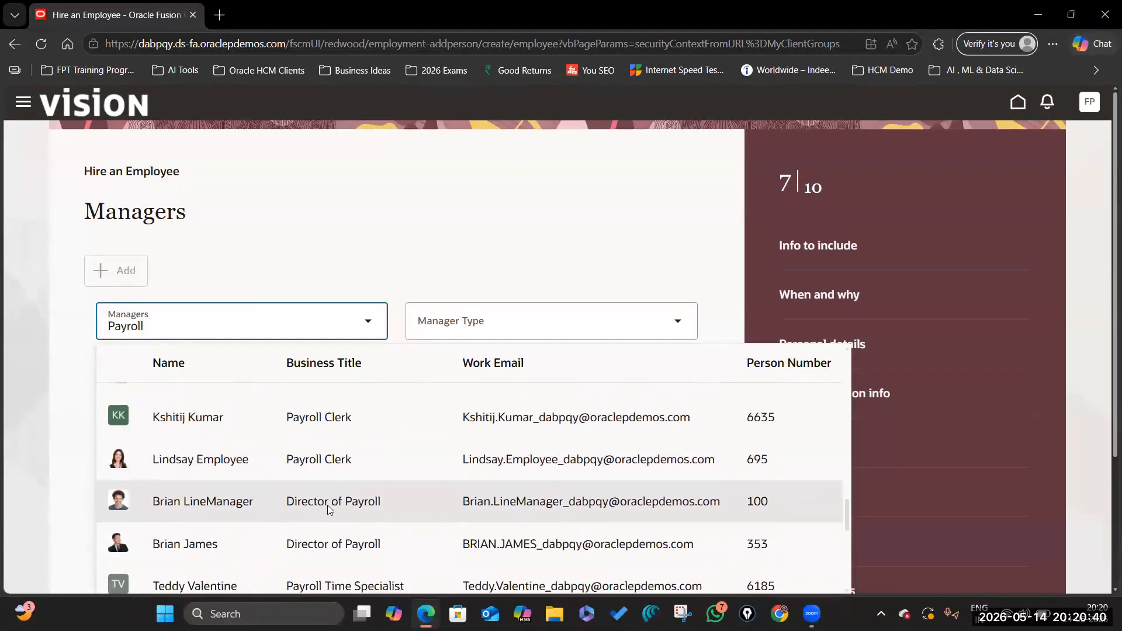
pyautogui.scroll(-2, 210, 487)
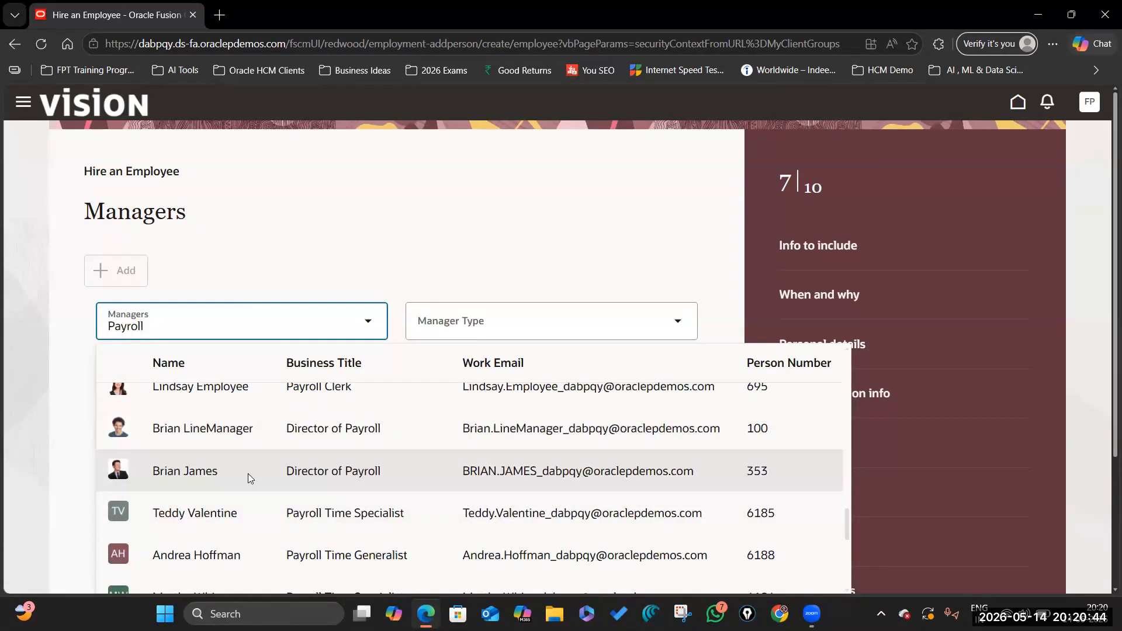
pyautogui.scroll(-4, 247, 478)
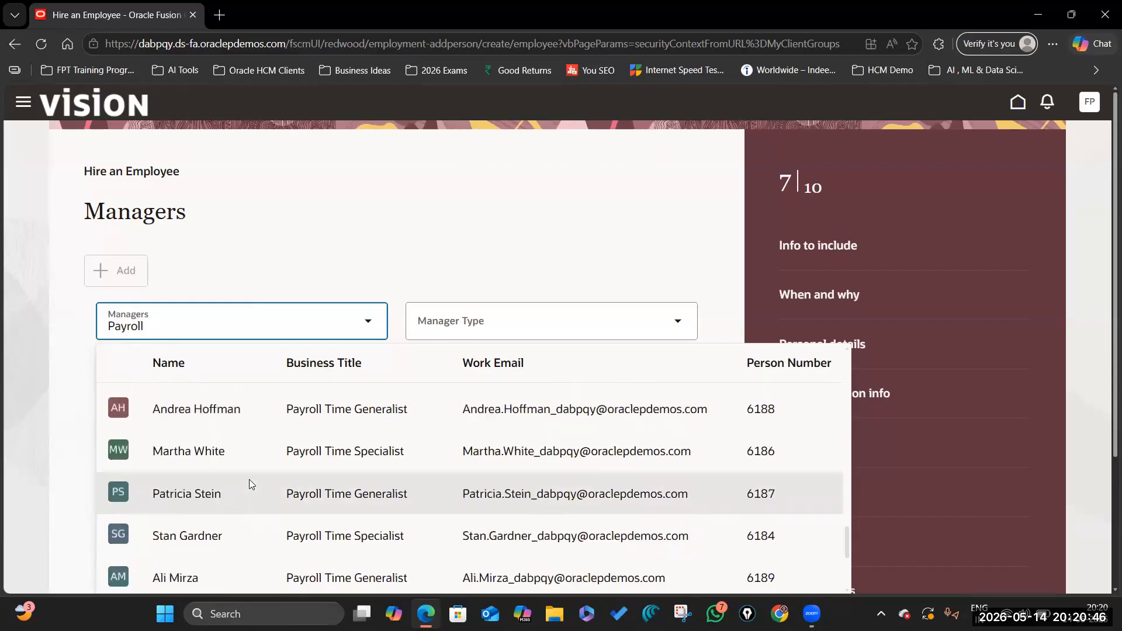
pyautogui.scroll(-5, 249, 485)
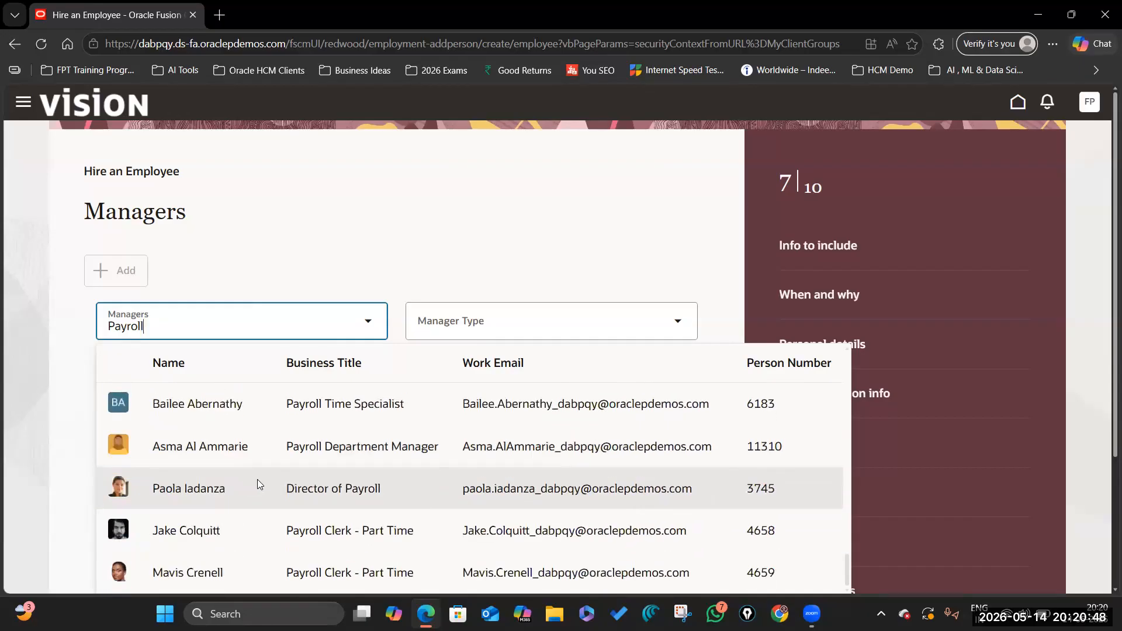
pyautogui.scroll(-3, 257, 480)
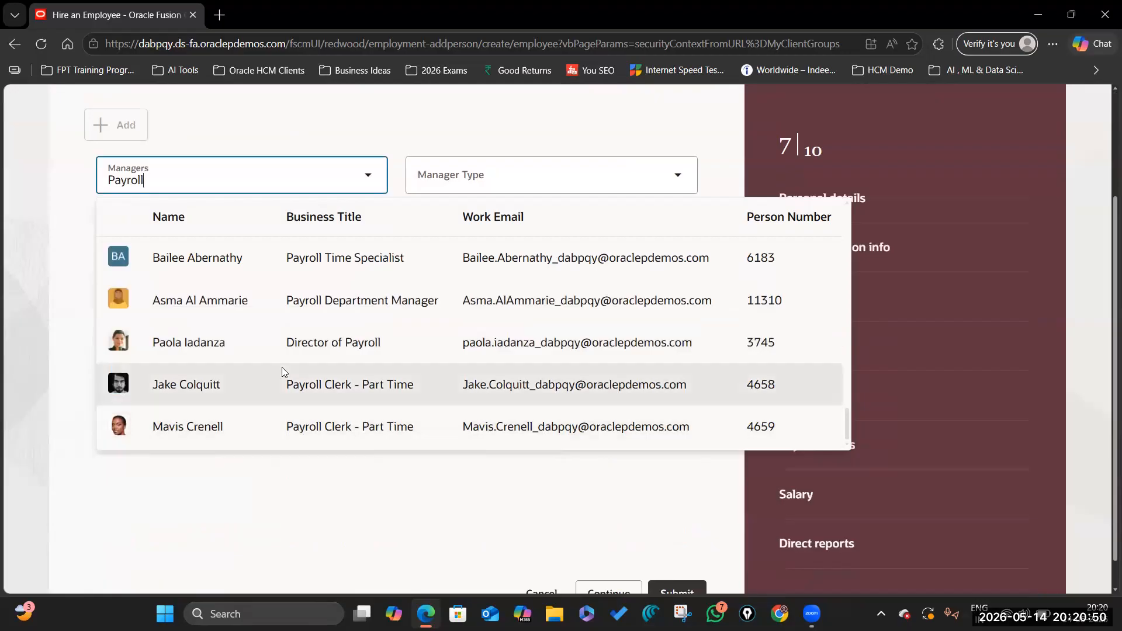
pyautogui.scroll(5, 282, 372)
pyautogui.scroll(4, 283, 371)
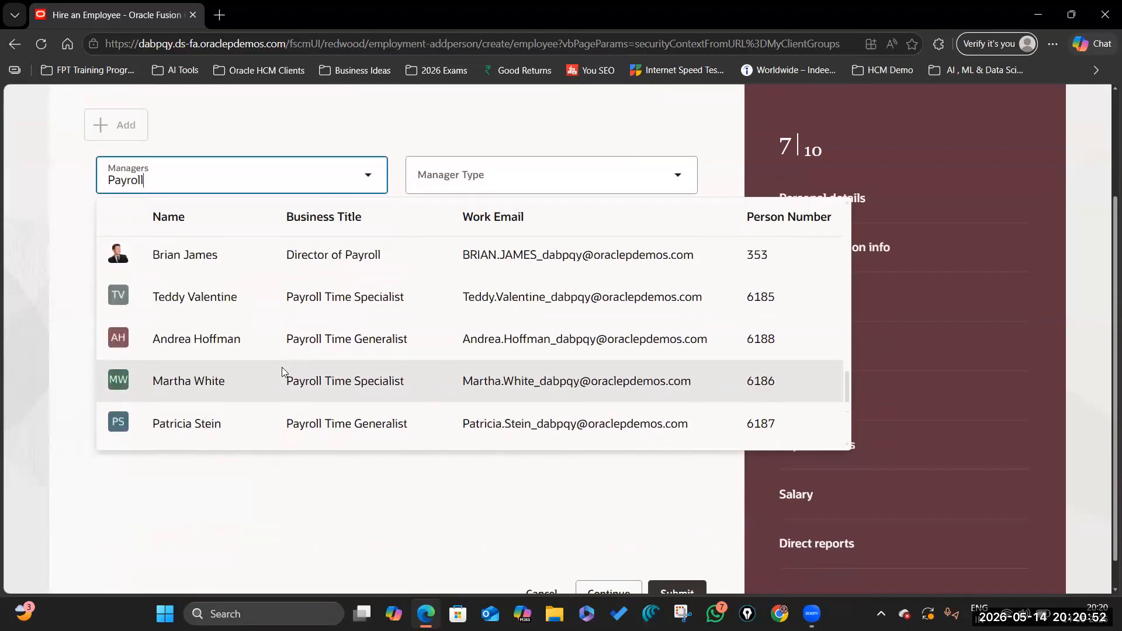
pyautogui.click(238, 327)
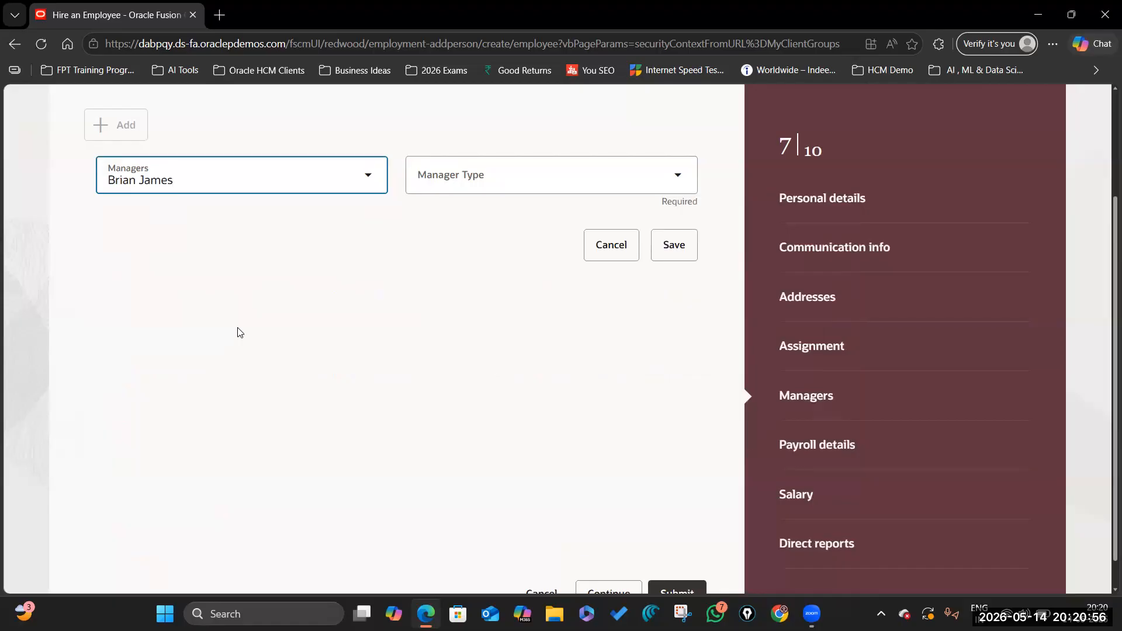
# - Set the manager type to Line Manager, save the manager entry and continue to the Payroll details section
pyautogui.click(674, 176)
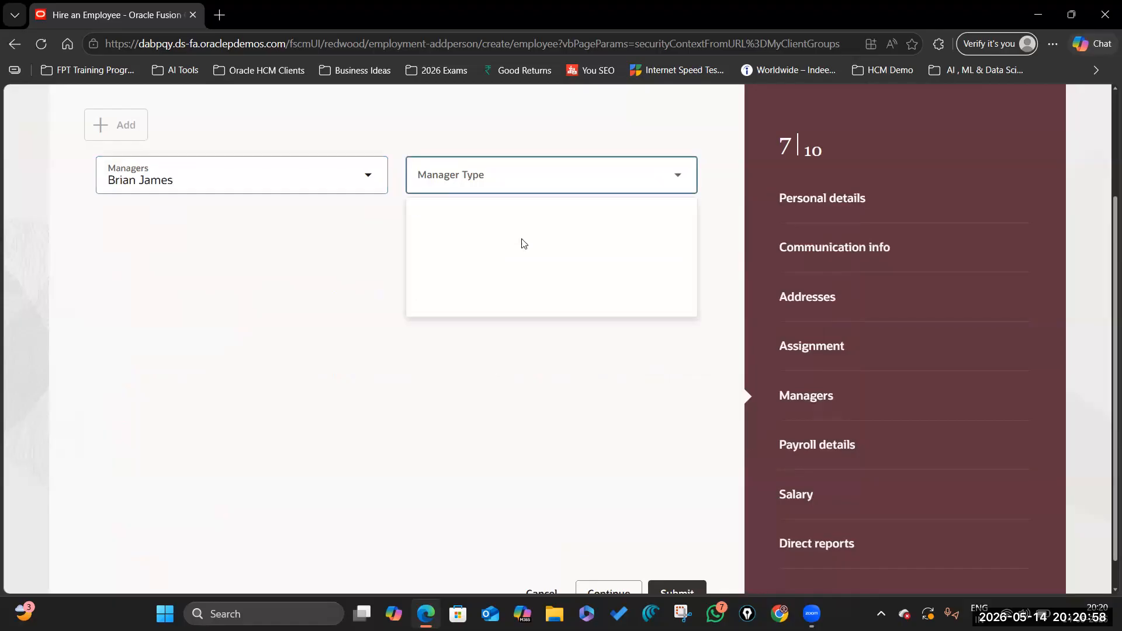
pyautogui.click(465, 226)
pyautogui.scroll(3, 306, 351)
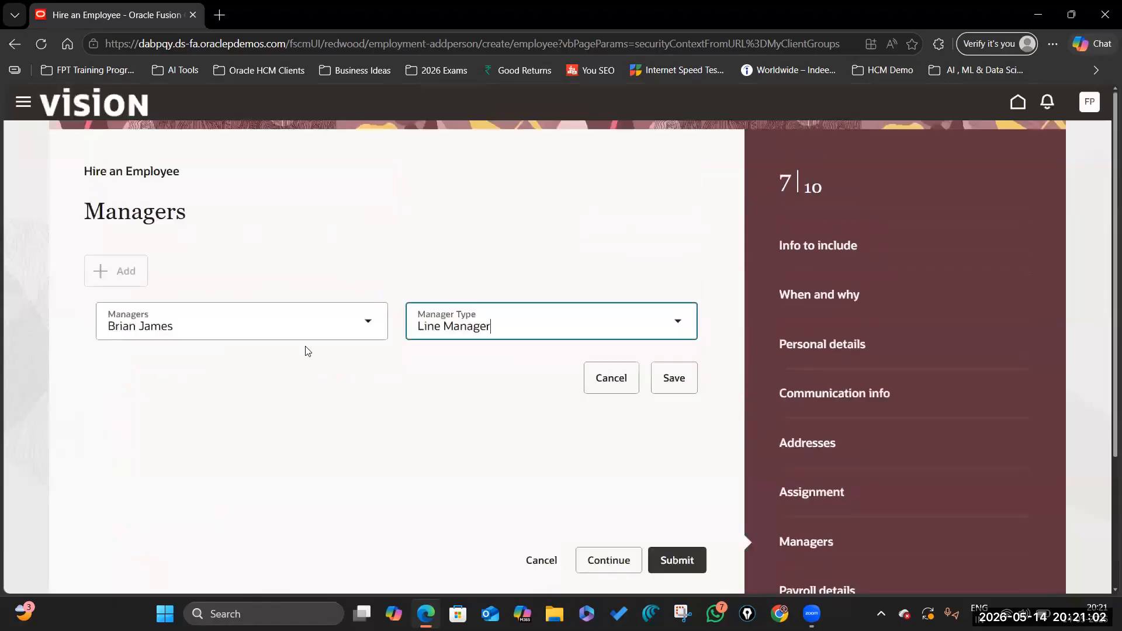
pyautogui.click(682, 381)
pyautogui.scroll(-2, 783, 471)
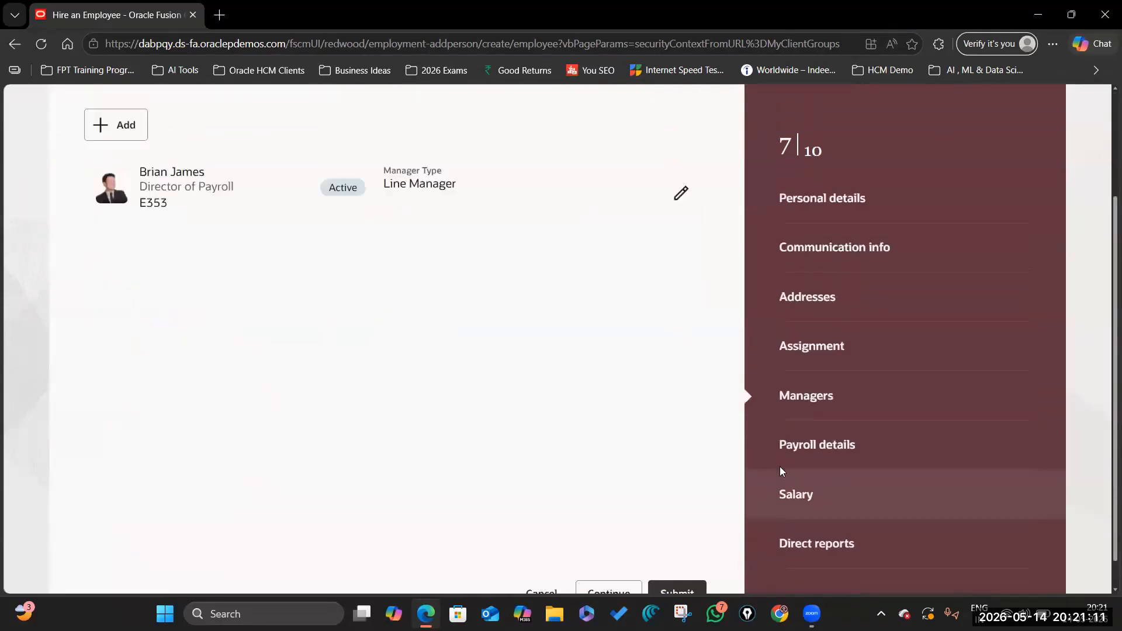
pyautogui.scroll(-1, 616, 591)
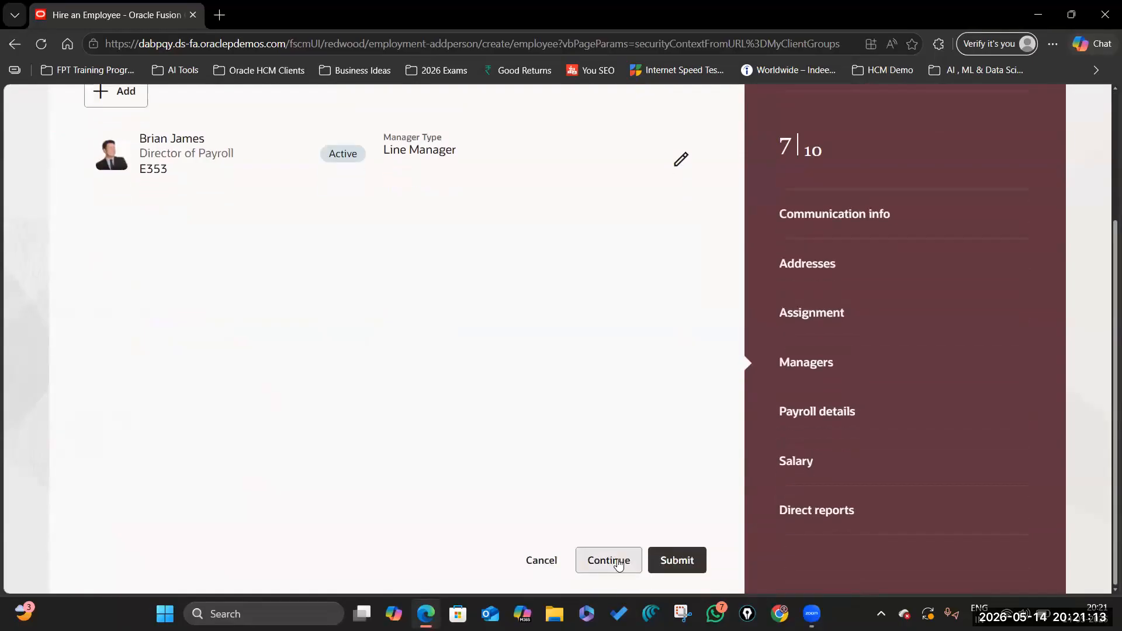
pyautogui.click(615, 564)
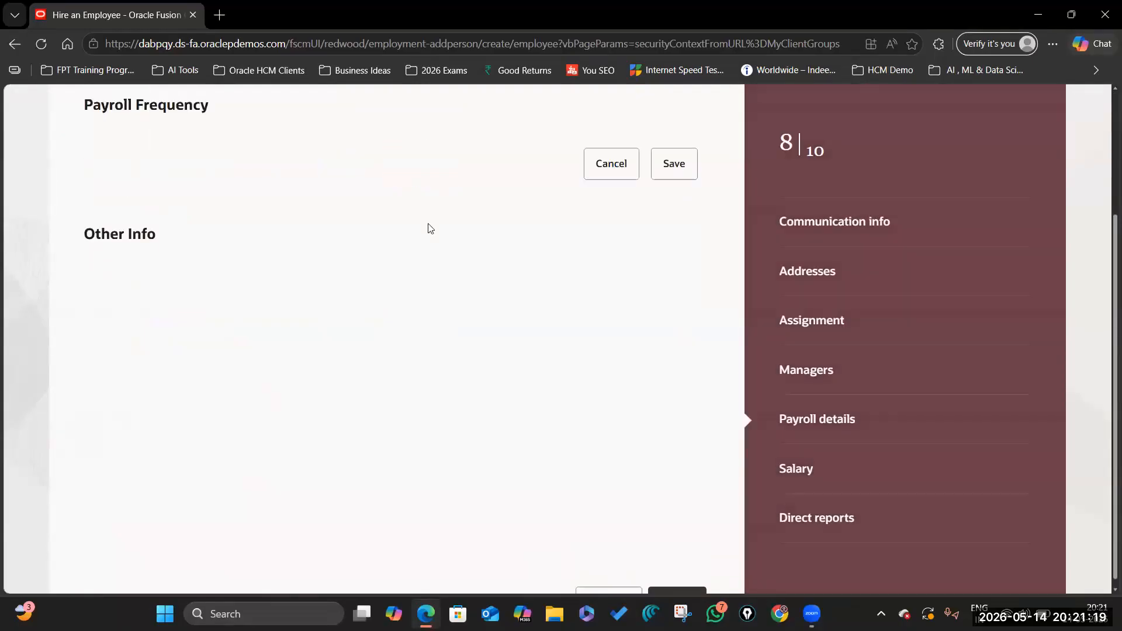
# - Set the payroll to Monthly and Time Card Required for Payroll to No, and save the payroll frequency
pyautogui.click(368, 327)
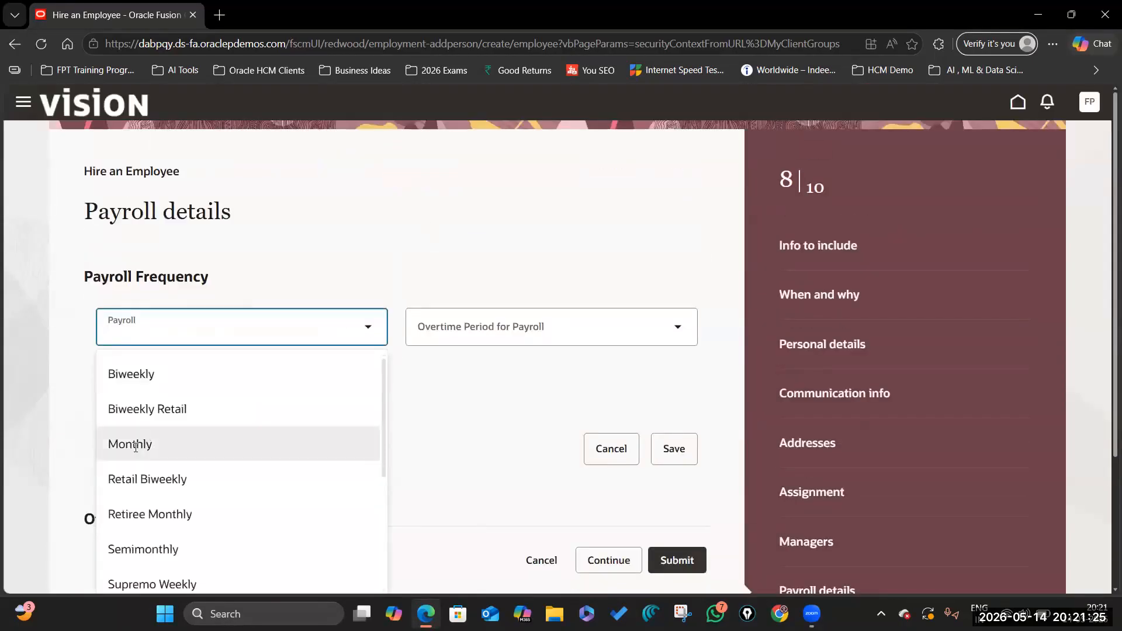
pyautogui.click(153, 447)
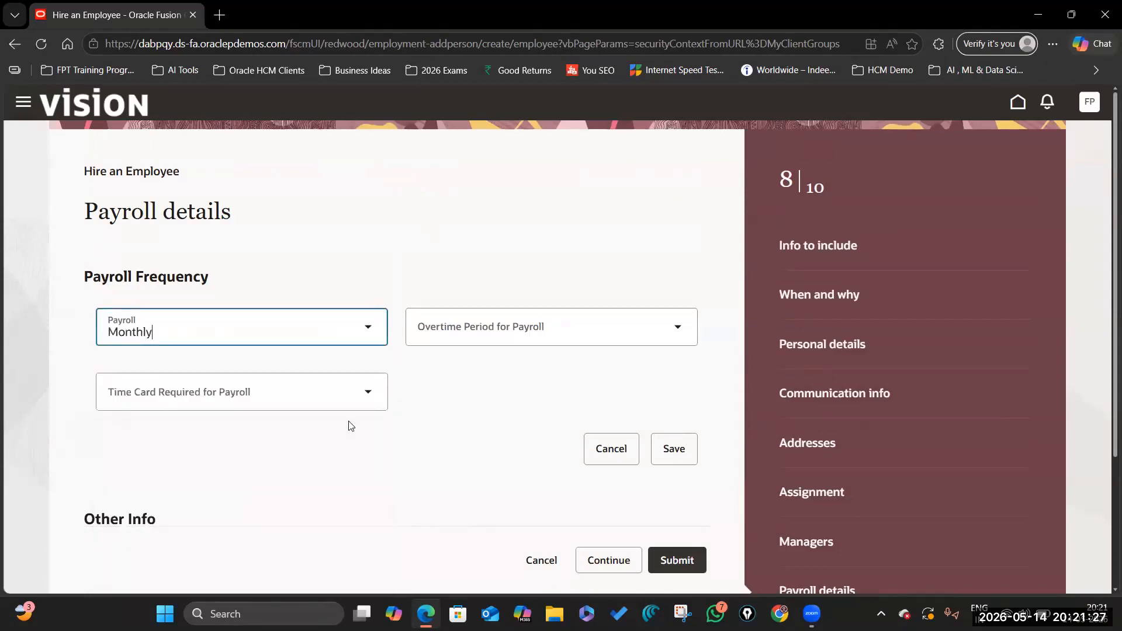
pyautogui.scroll(-3, 447, 261)
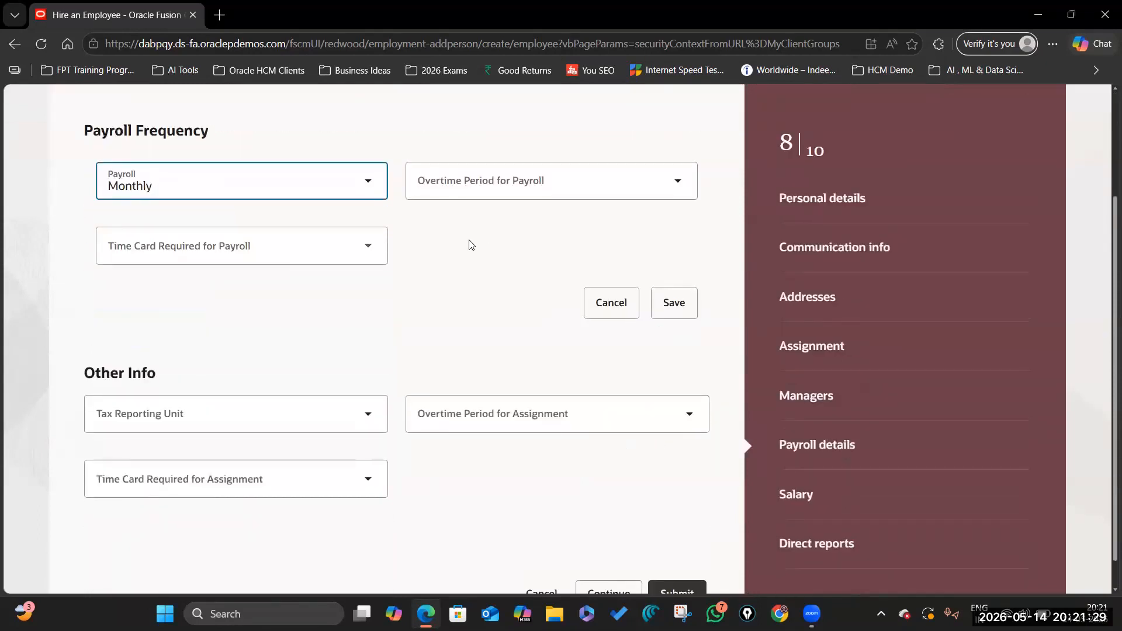
pyautogui.click(368, 245)
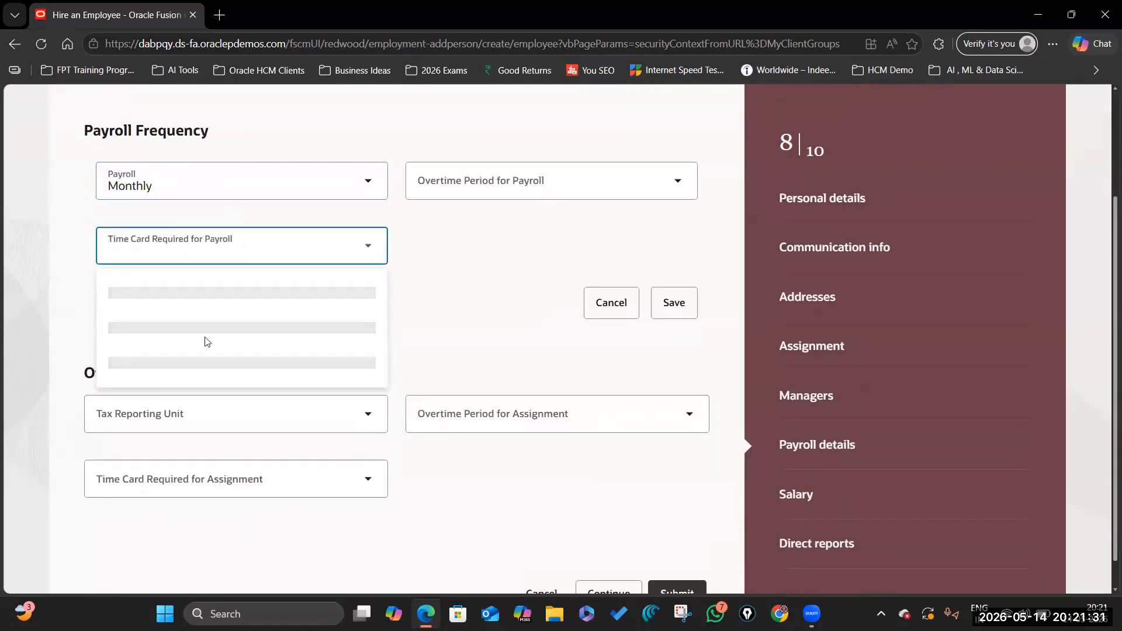
pyautogui.click(172, 302)
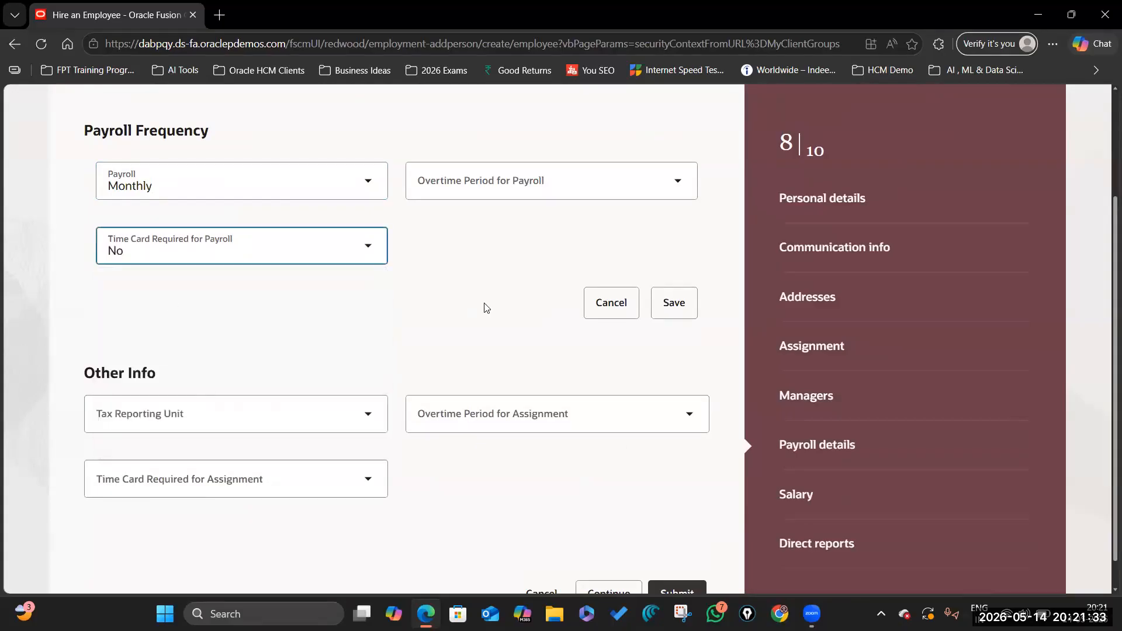
pyautogui.click(678, 304)
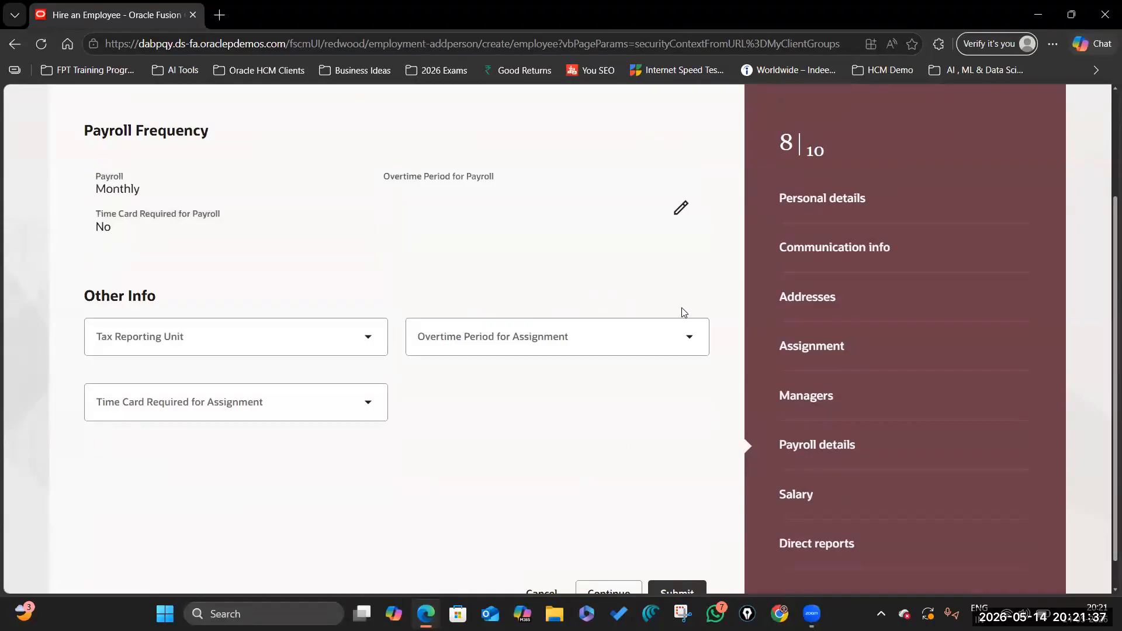
# - Set the tax reporting unit to US1 Legal Entity and continue to the Salary section
pyautogui.click(367, 338)
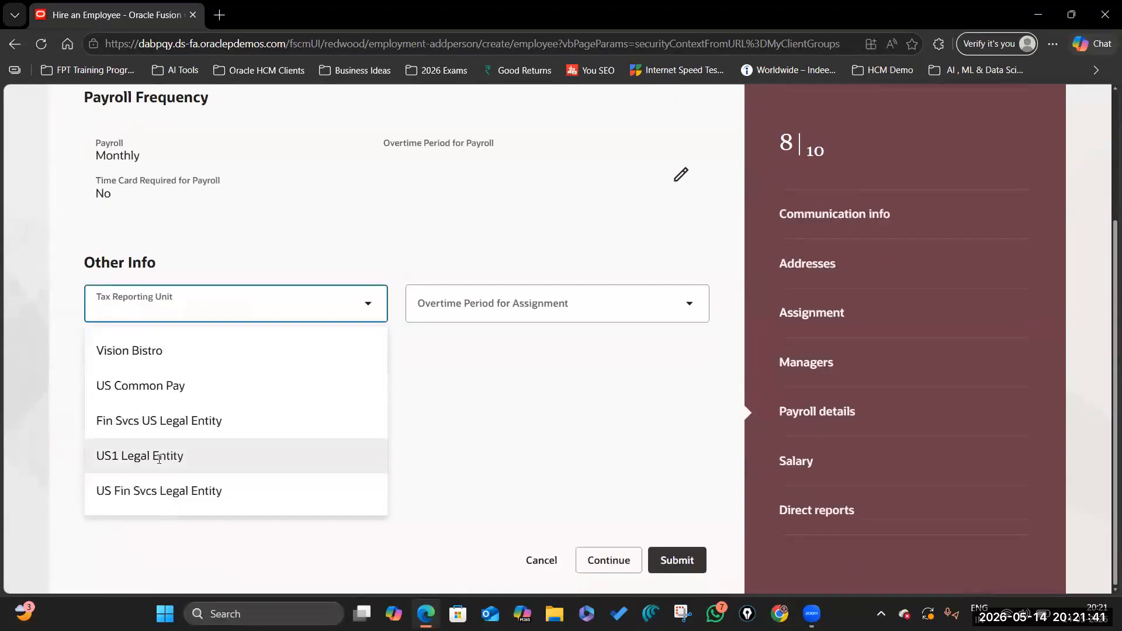
pyautogui.click(232, 457)
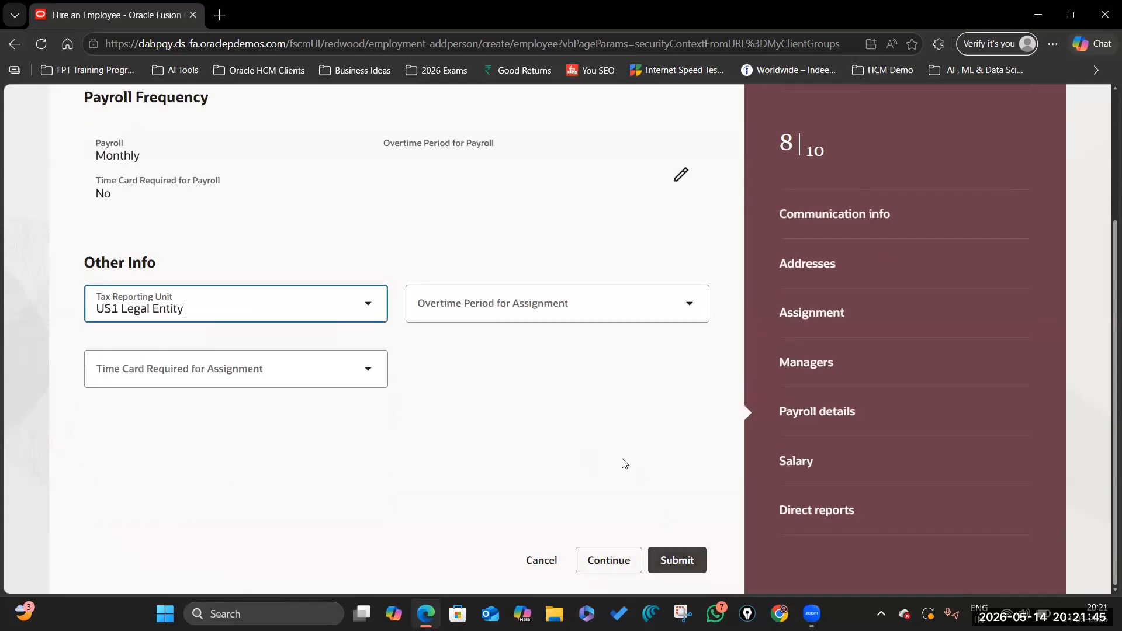
pyautogui.click(616, 563)
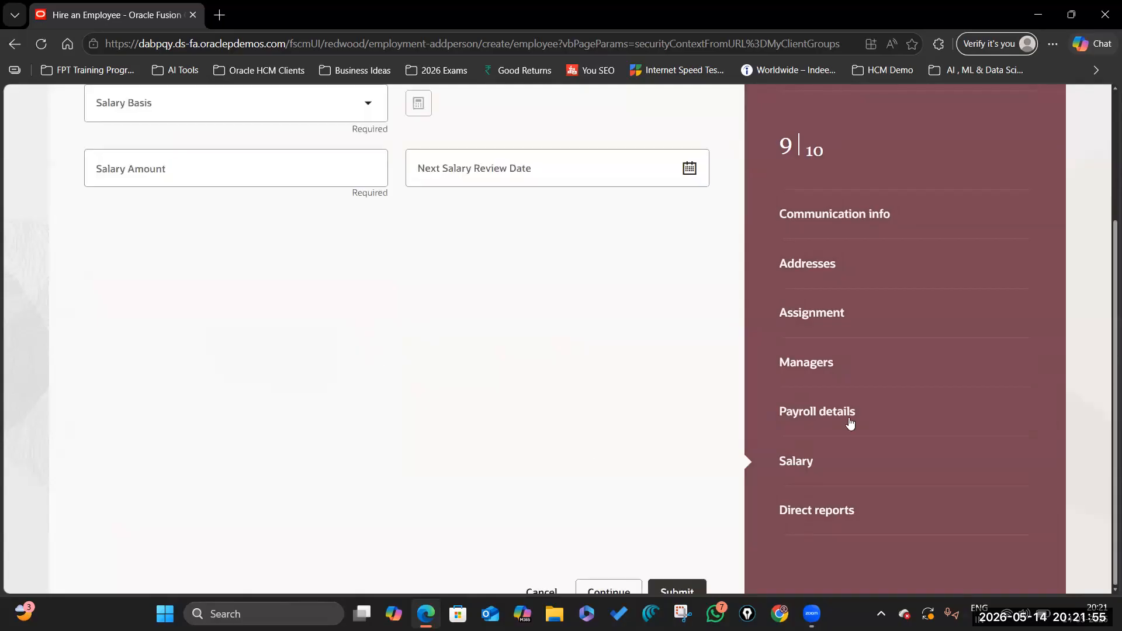
# - Set the salary basis to US1 Annual Salary and the salary amount to 240,000.00 USD annually
pyautogui.scroll(3, 853, 420)
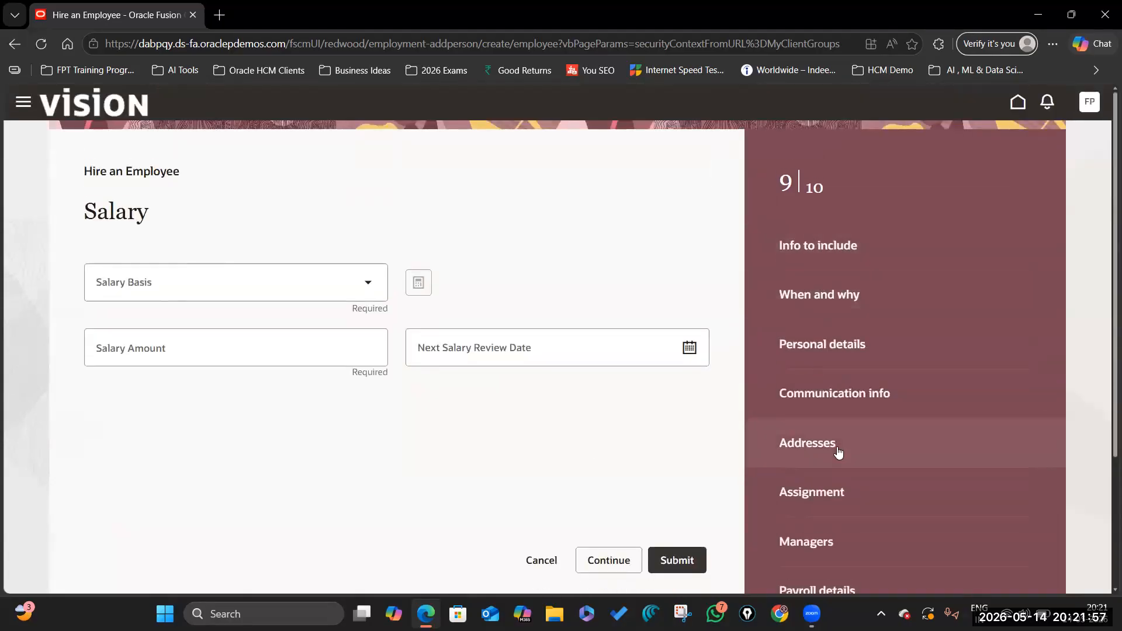
pyautogui.click(370, 285)
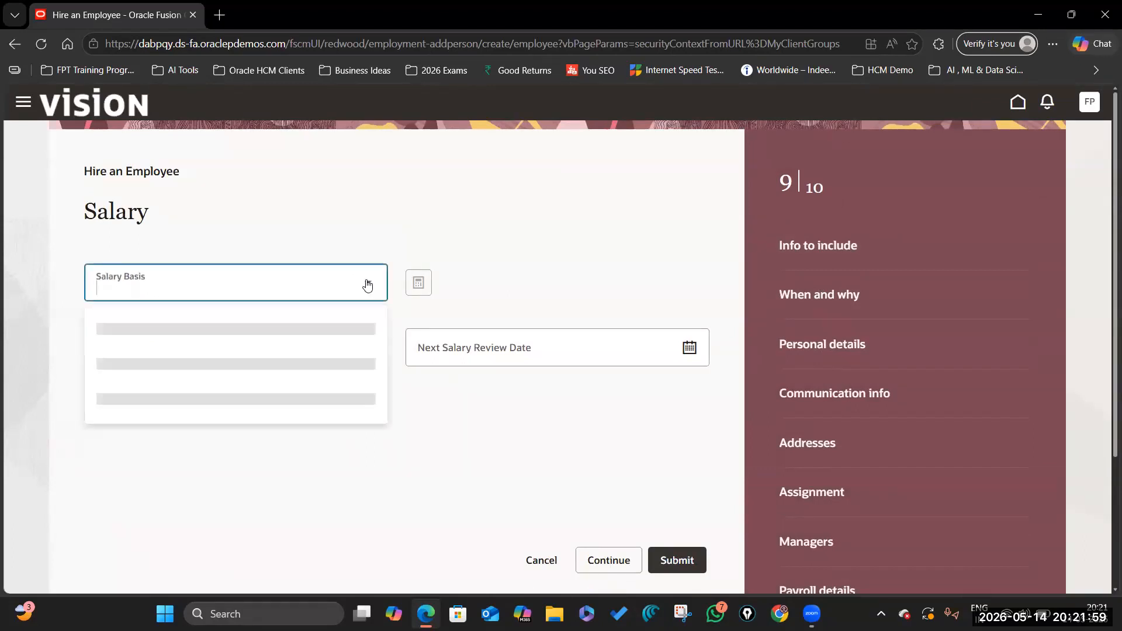
pyautogui.scroll(-2, 246, 455)
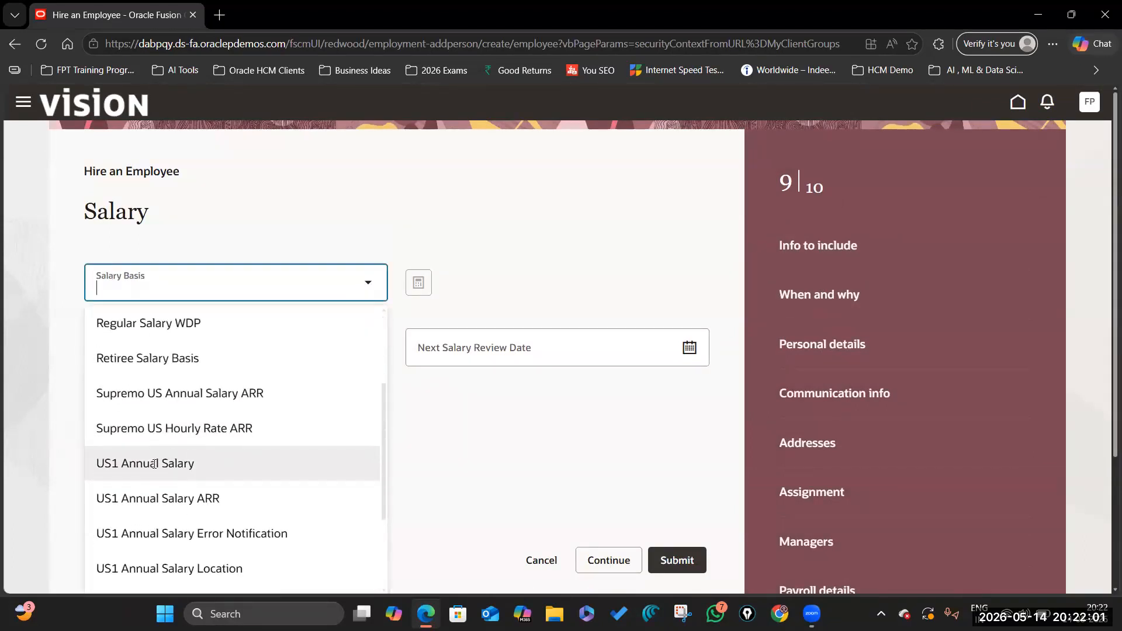
pyautogui.click(349, 464)
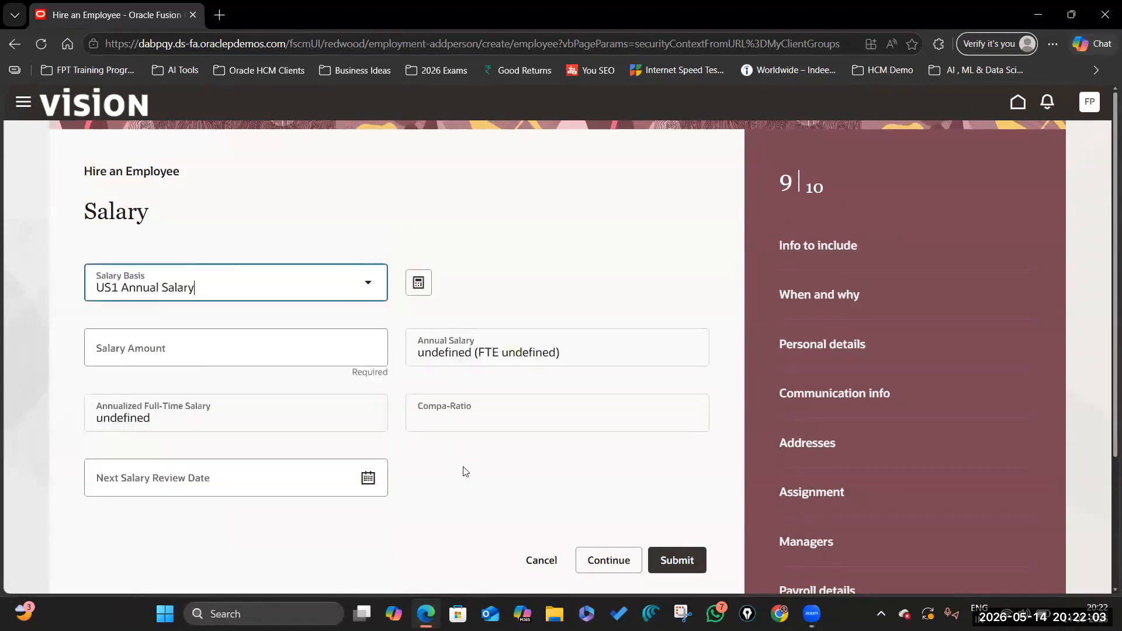
pyautogui.click(311, 350)
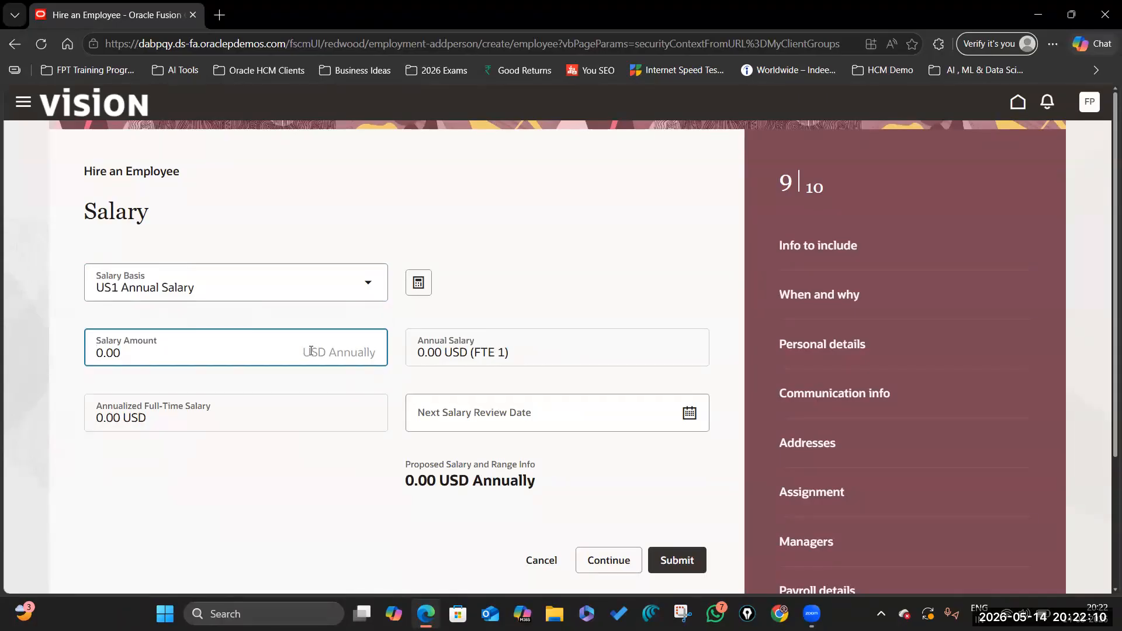
pyautogui.write('24000')
pyautogui.click(278, 467)
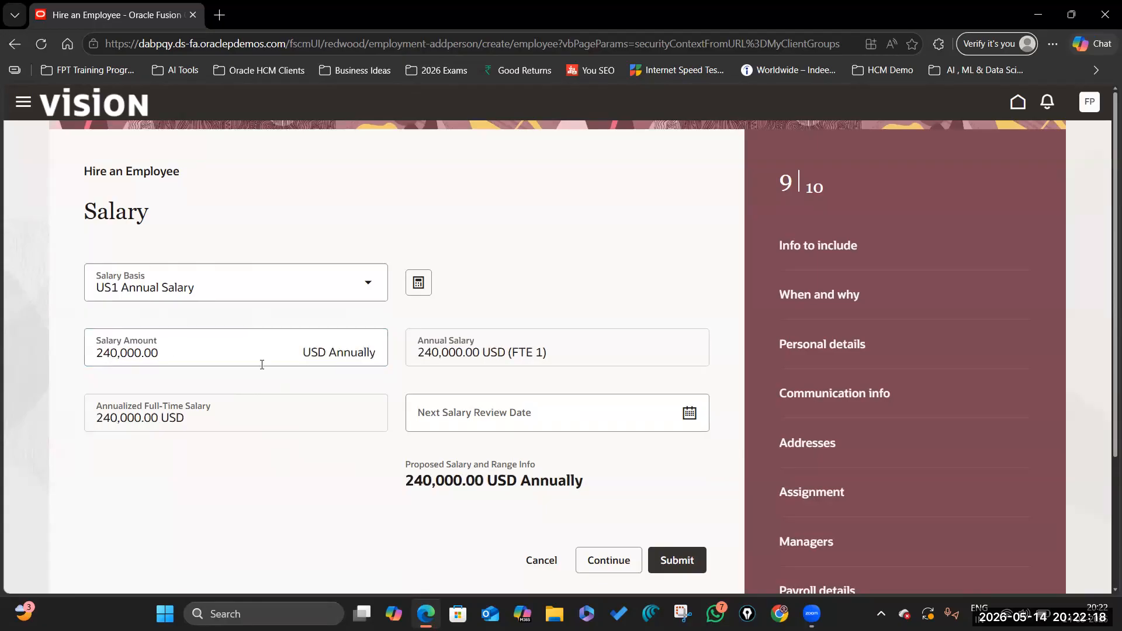
# - Set the next salary review date to 5/10/27 and continue to the Direct reports section
pyautogui.click(690, 413)
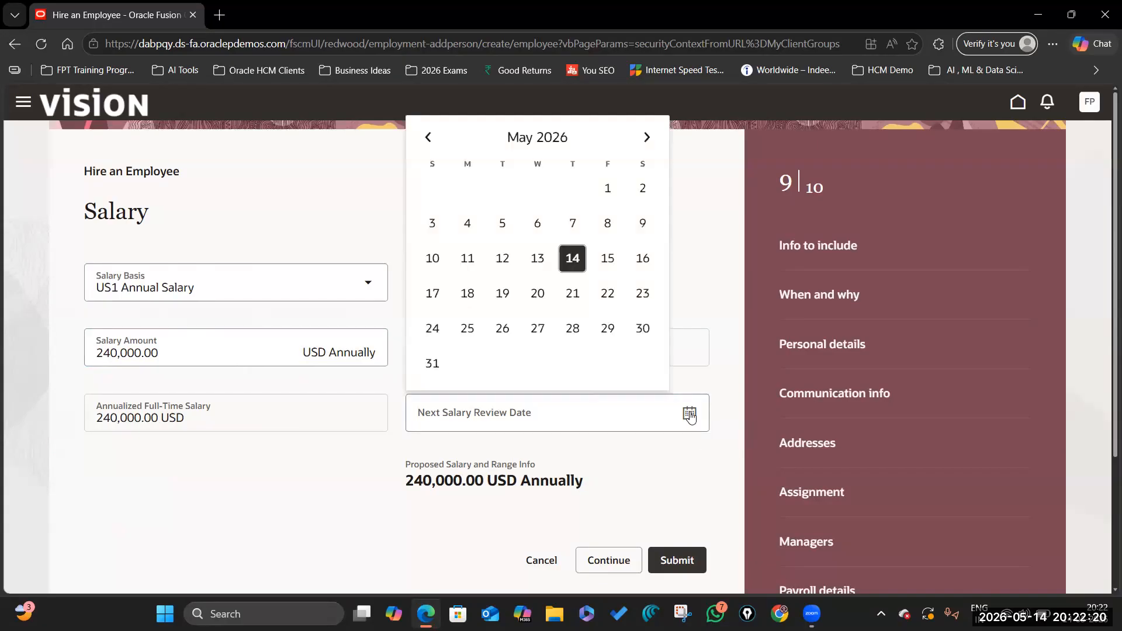
pyautogui.click(562, 146)
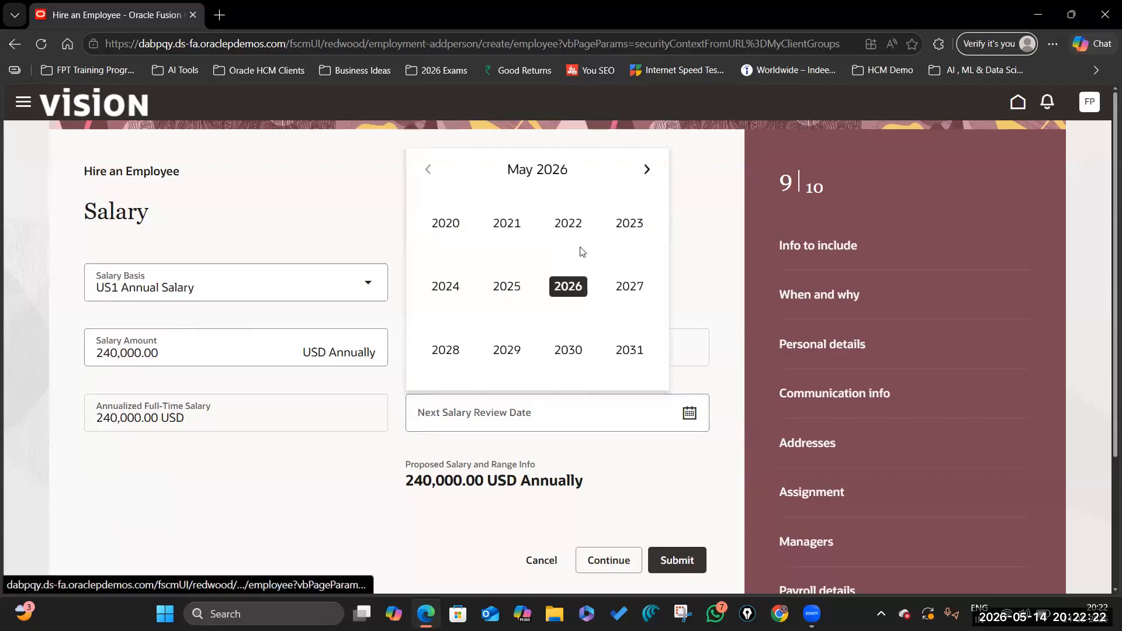
pyautogui.click(629, 287)
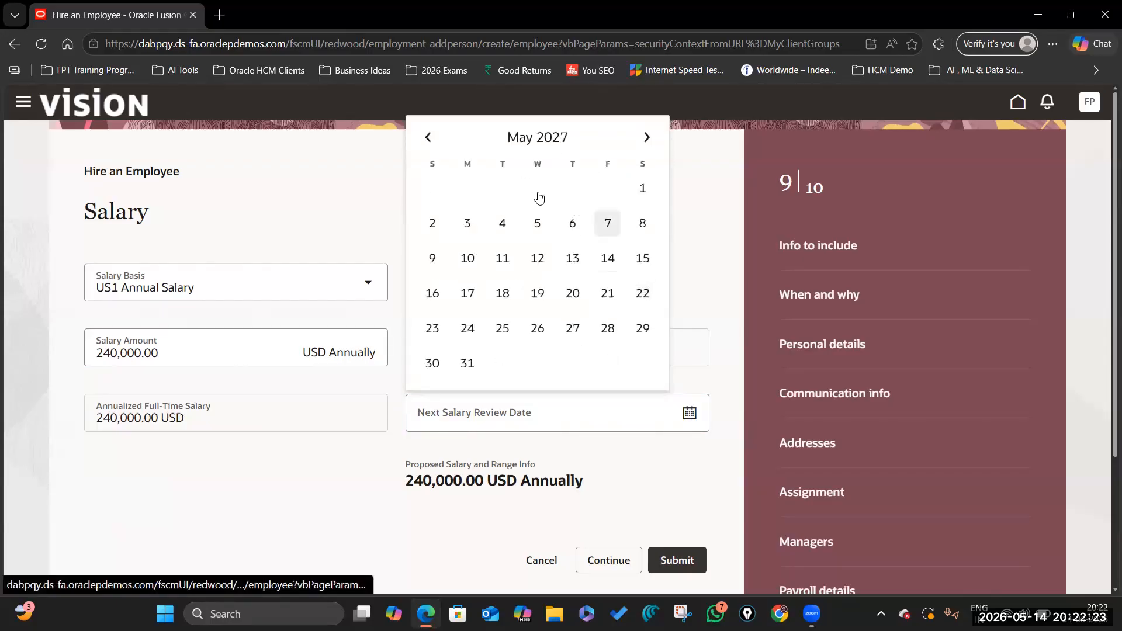
pyautogui.click(468, 258)
pyautogui.scroll(-3, 627, 475)
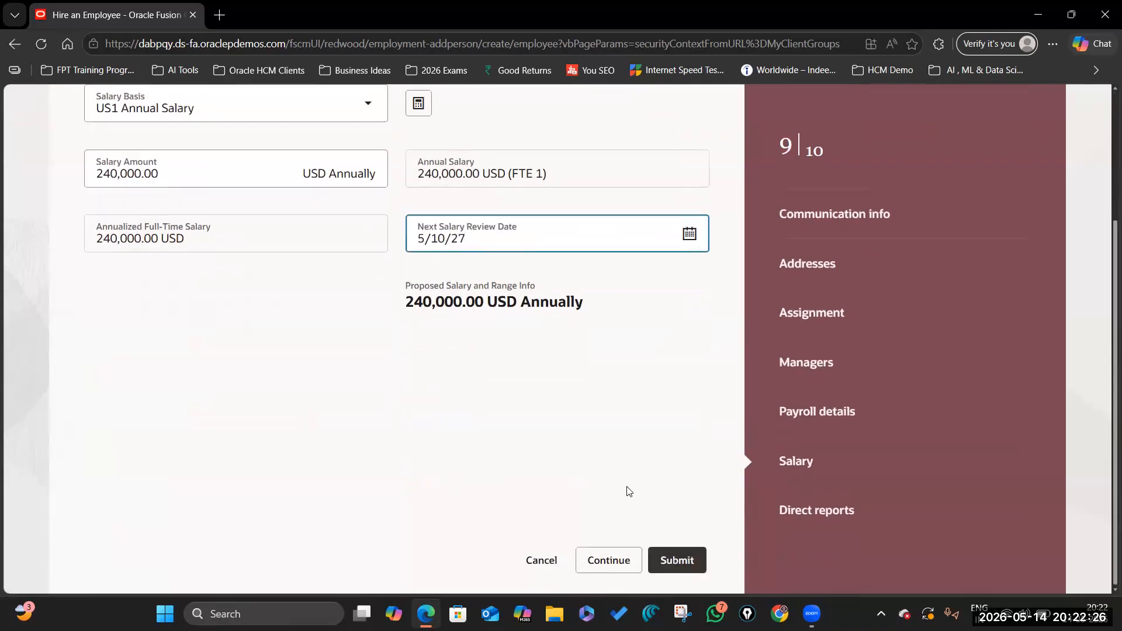
pyautogui.click(618, 563)
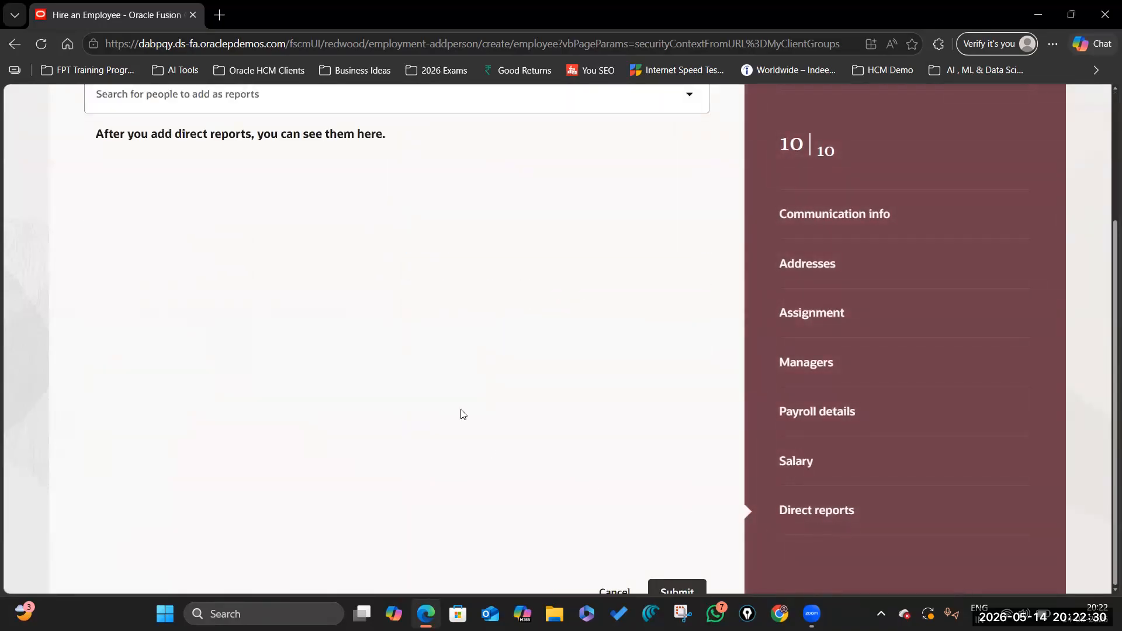
# - Search for "Payroll" and add two direct reports: the second Payroll Clerk listed below the Payroll Director, and the Payroll Administrator
pyautogui.scroll(3, 416, 363)
pyautogui.click(232, 274)
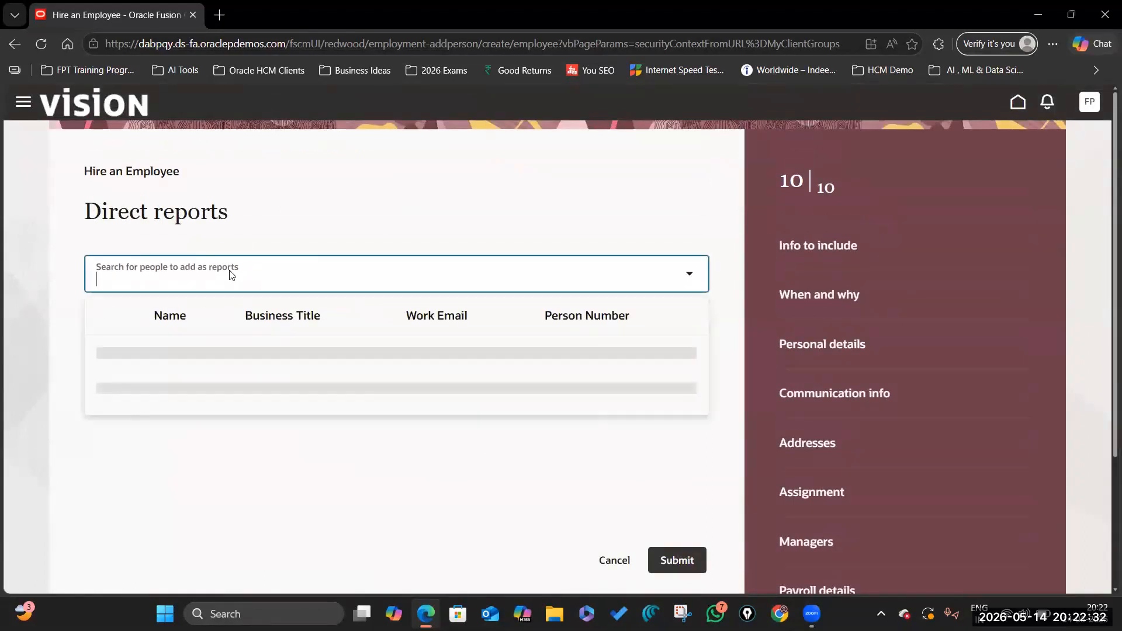
pyautogui.write('Payroll')
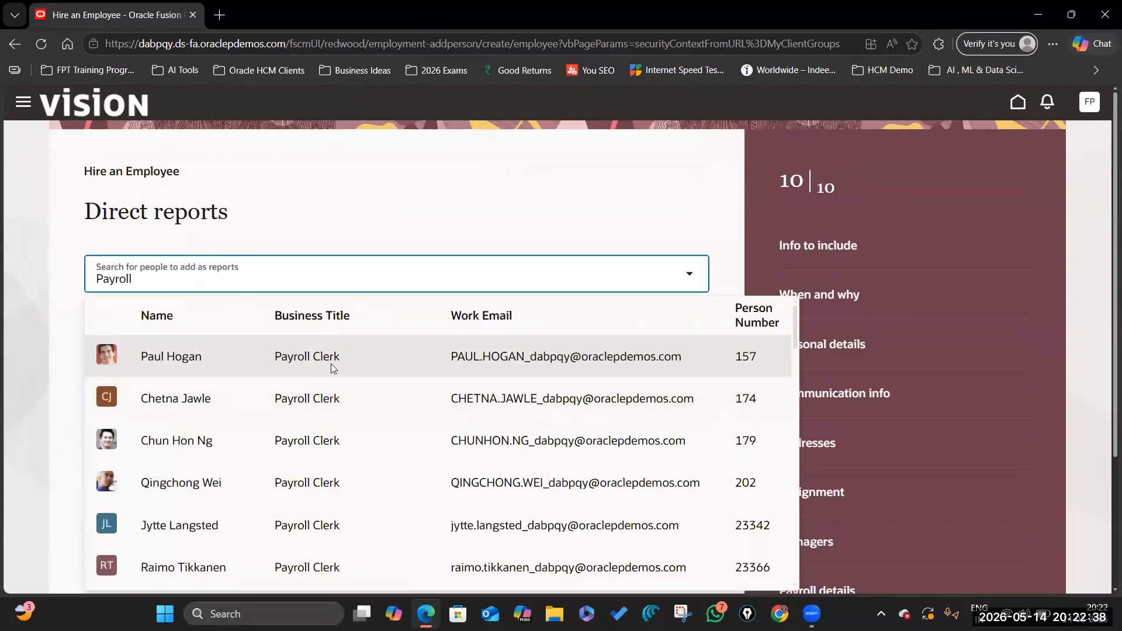
pyautogui.scroll(-2, 312, 443)
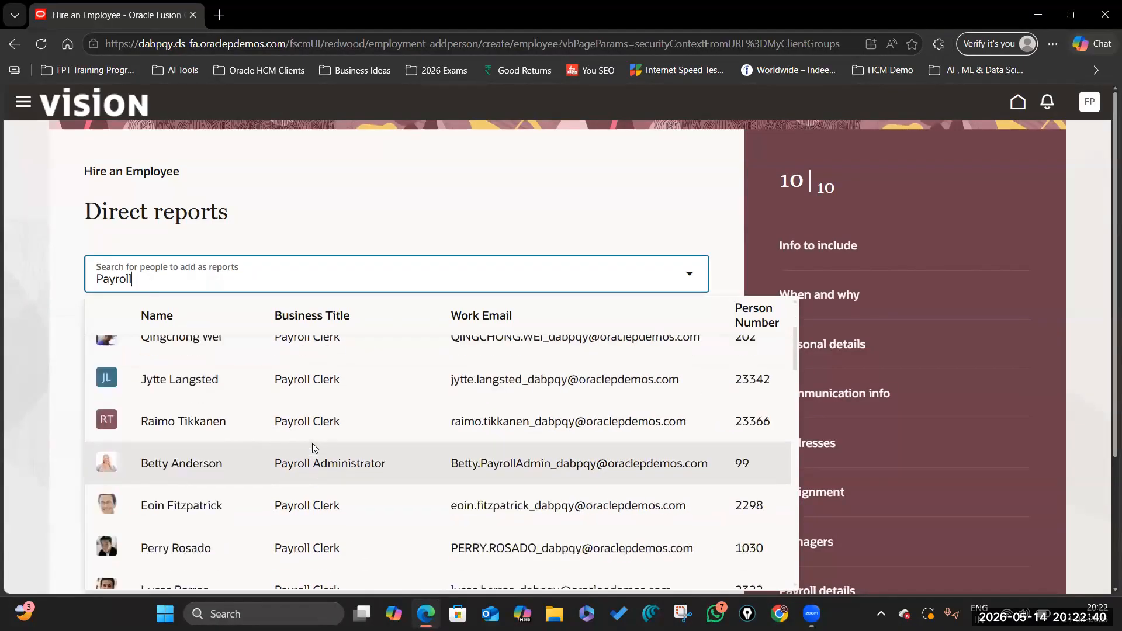
pyautogui.scroll(-3, 313, 443)
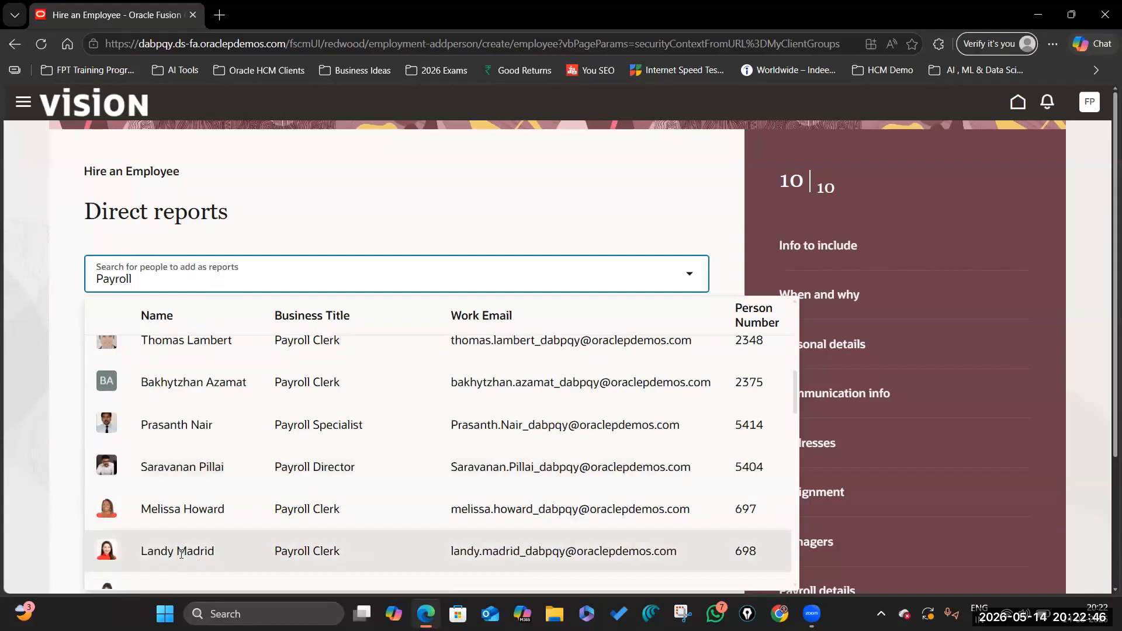
pyautogui.click(277, 557)
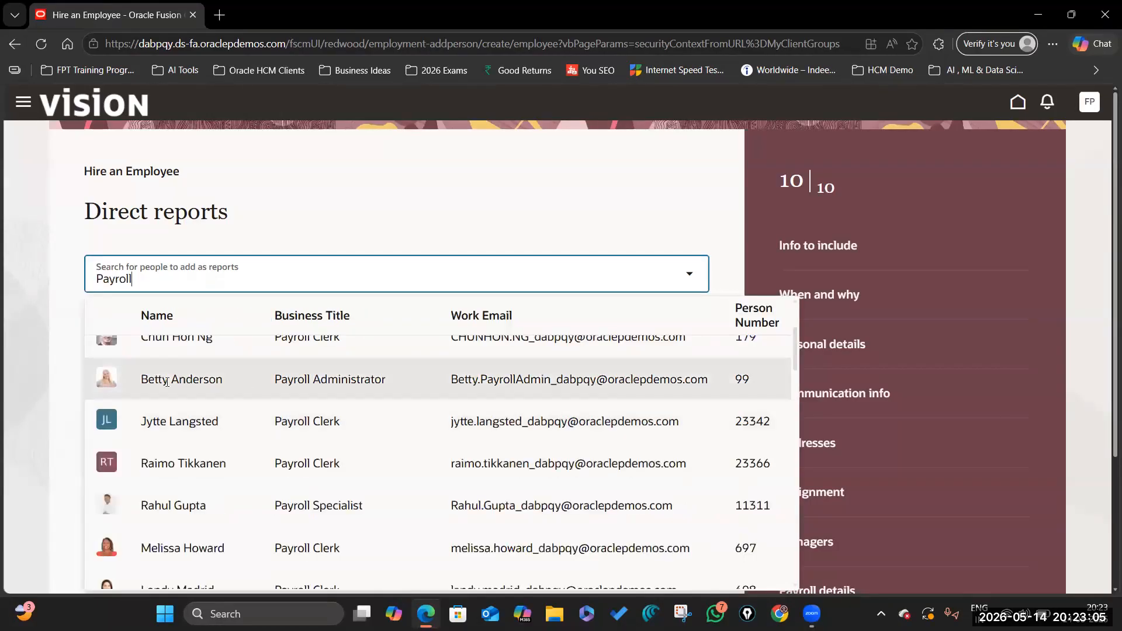
pyautogui.click(253, 383)
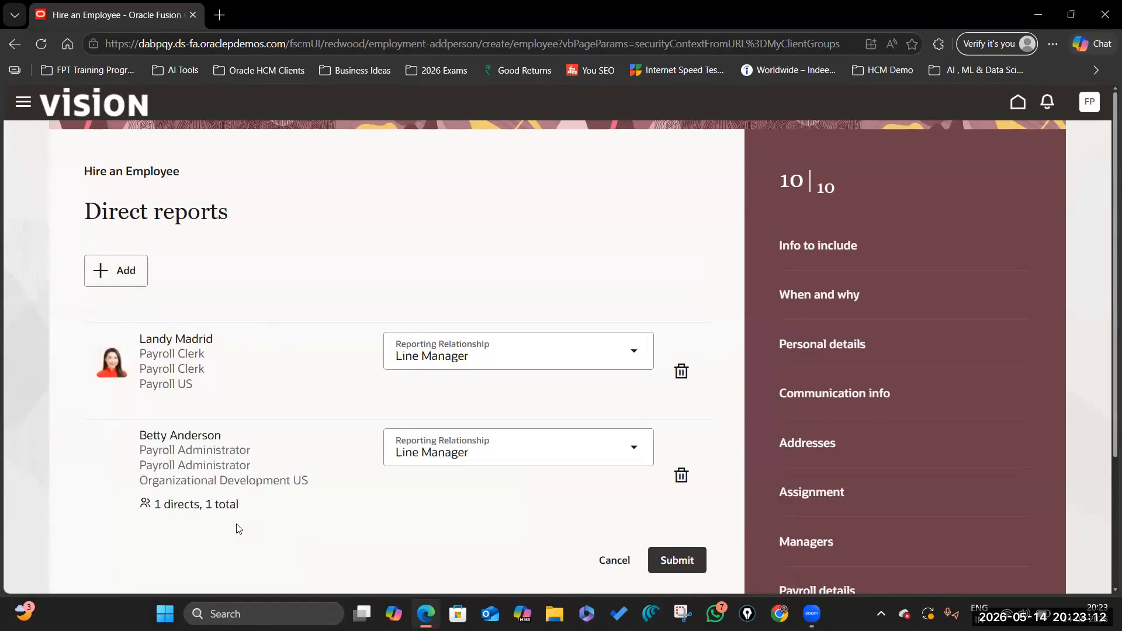
# - Search for "Payroll Manager" and add the Payroll Manager from Human Resources Prg UK as another direct report
pyautogui.click(120, 270)
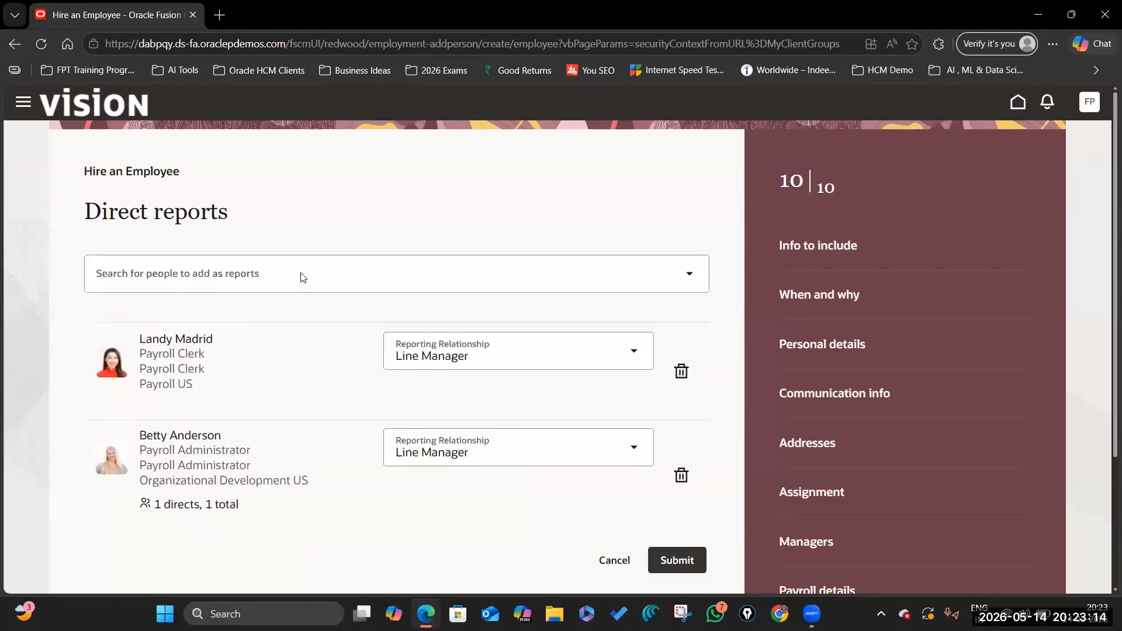
pyautogui.click(303, 277)
pyautogui.write('Payroll Manager')
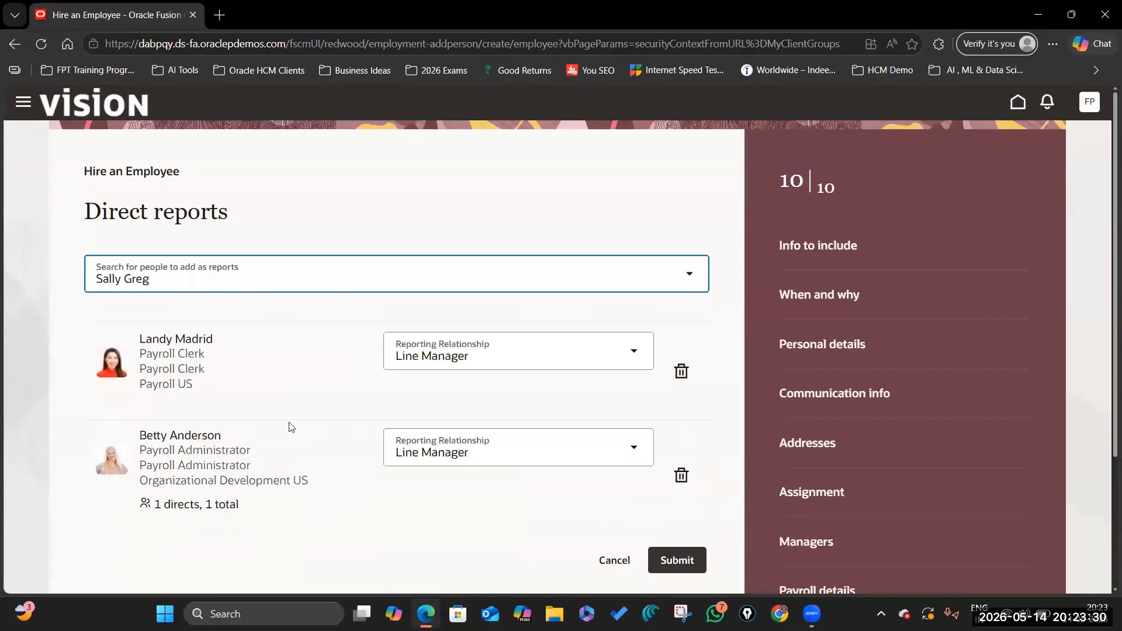
pyautogui.click(209, 391)
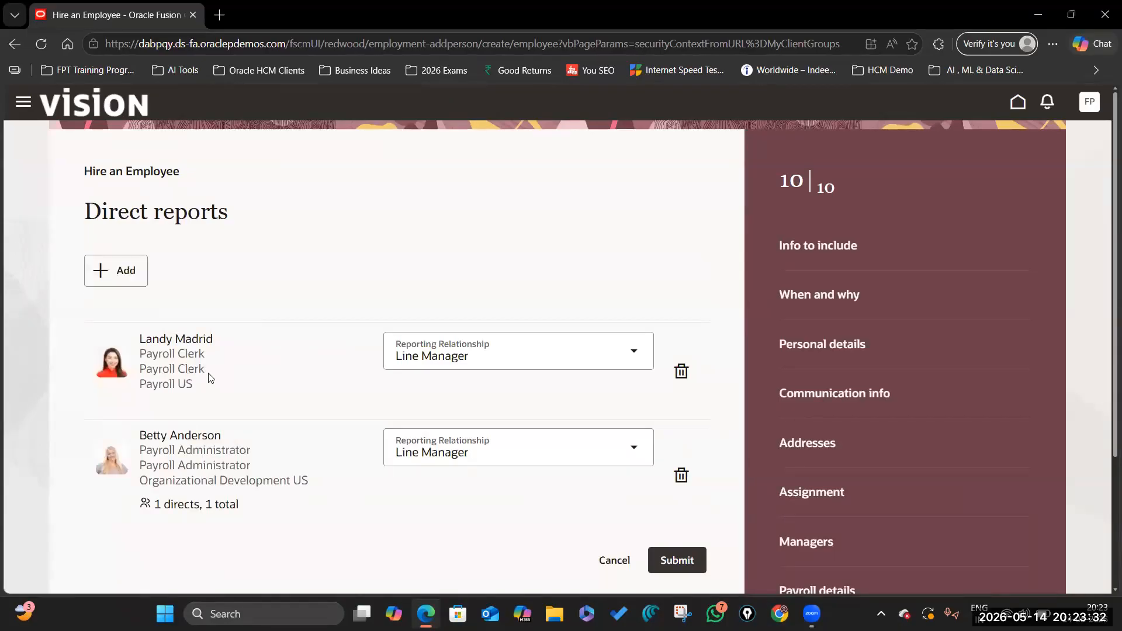
pyautogui.scroll(-2, 244, 442)
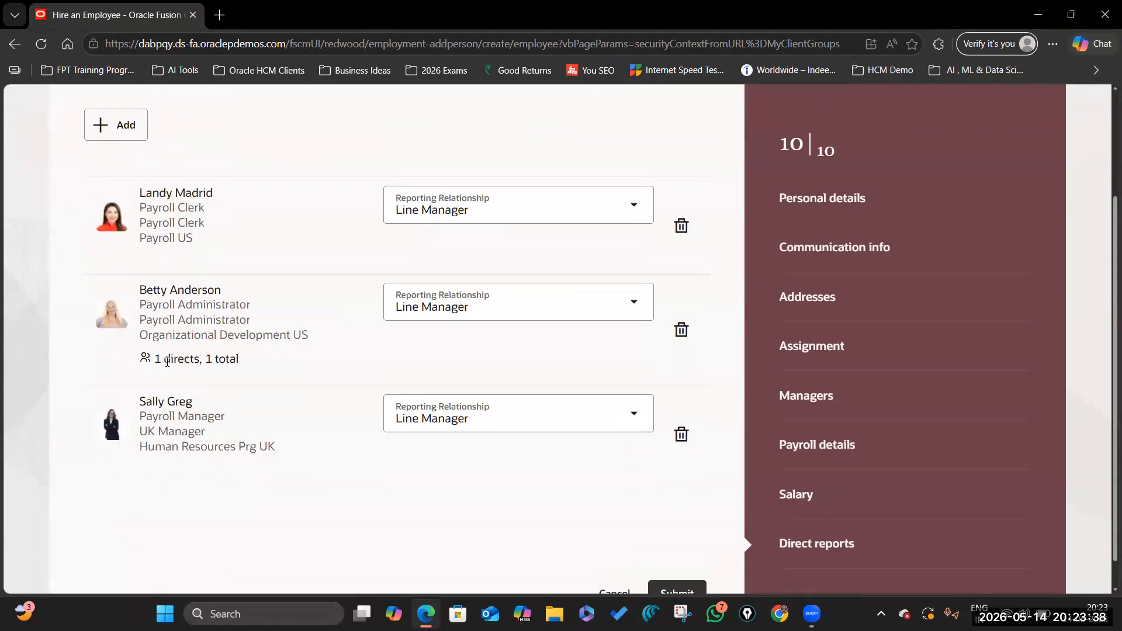
# - Submit the new hire with the three direct reports and open the Transaction Console
pyautogui.scroll(1, 222, 268)
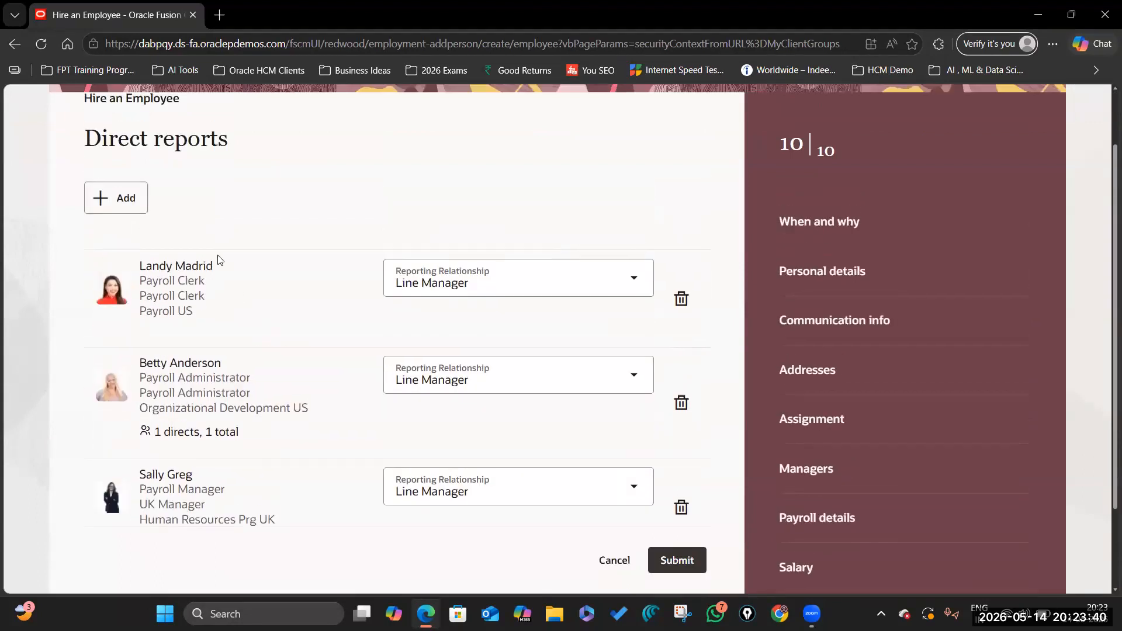
pyautogui.scroll(-2, 409, 418)
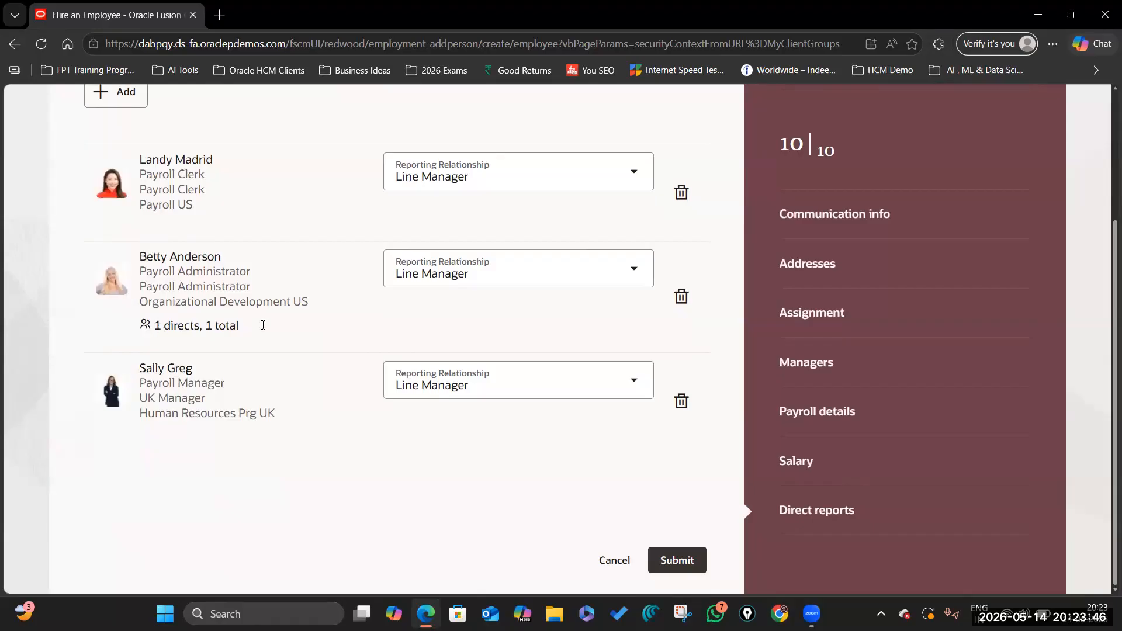
pyautogui.click(678, 561)
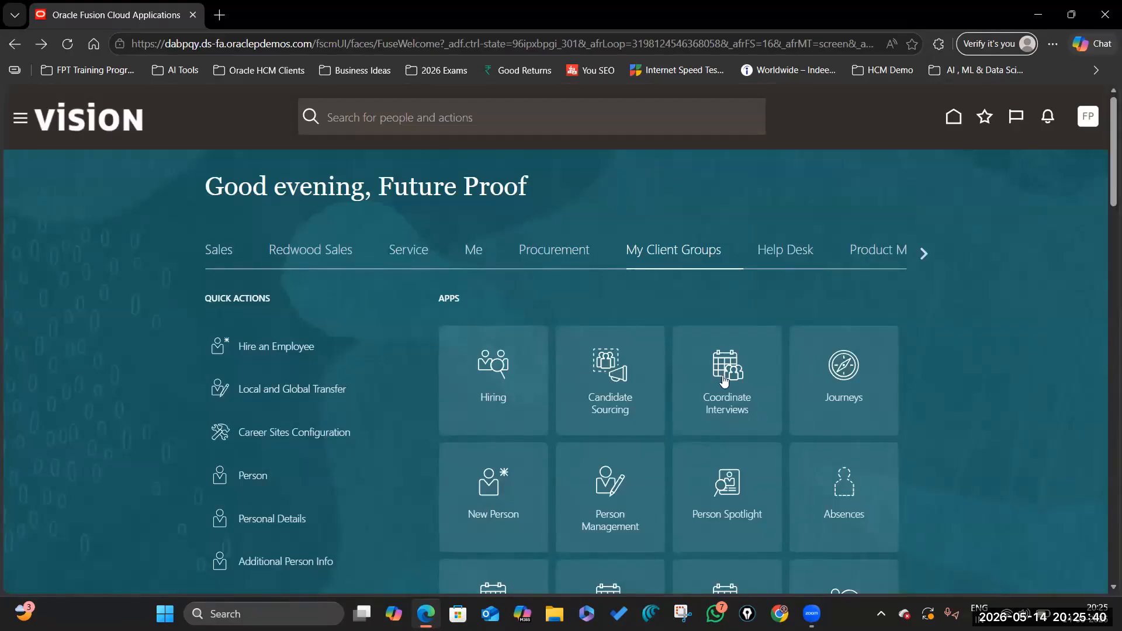
pyautogui.click(20, 121)
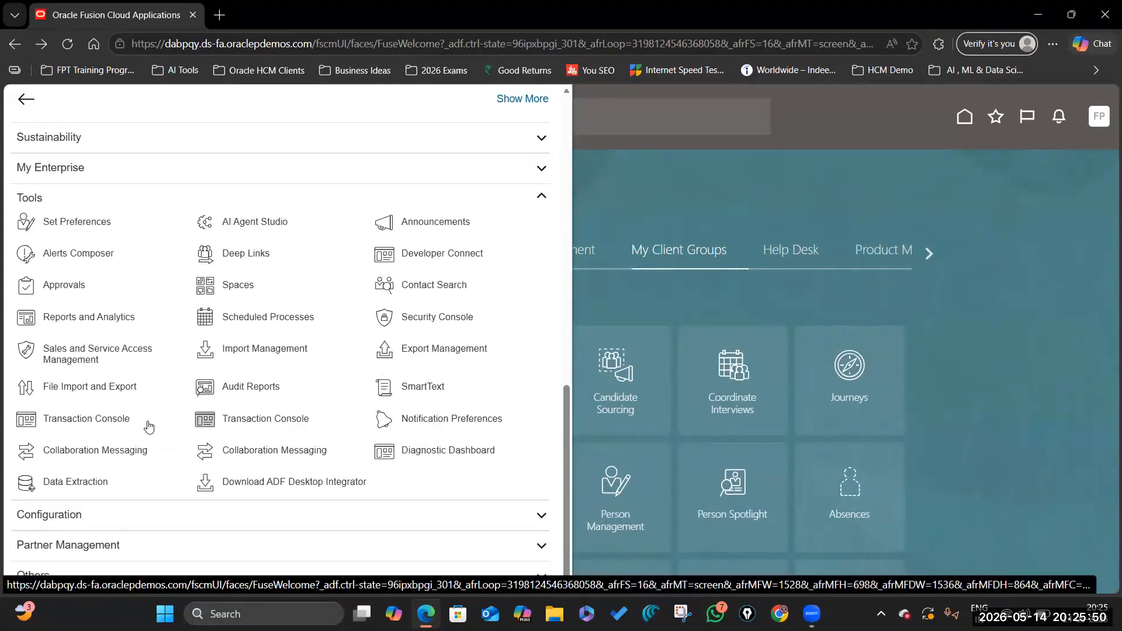
pyautogui.click(98, 420)
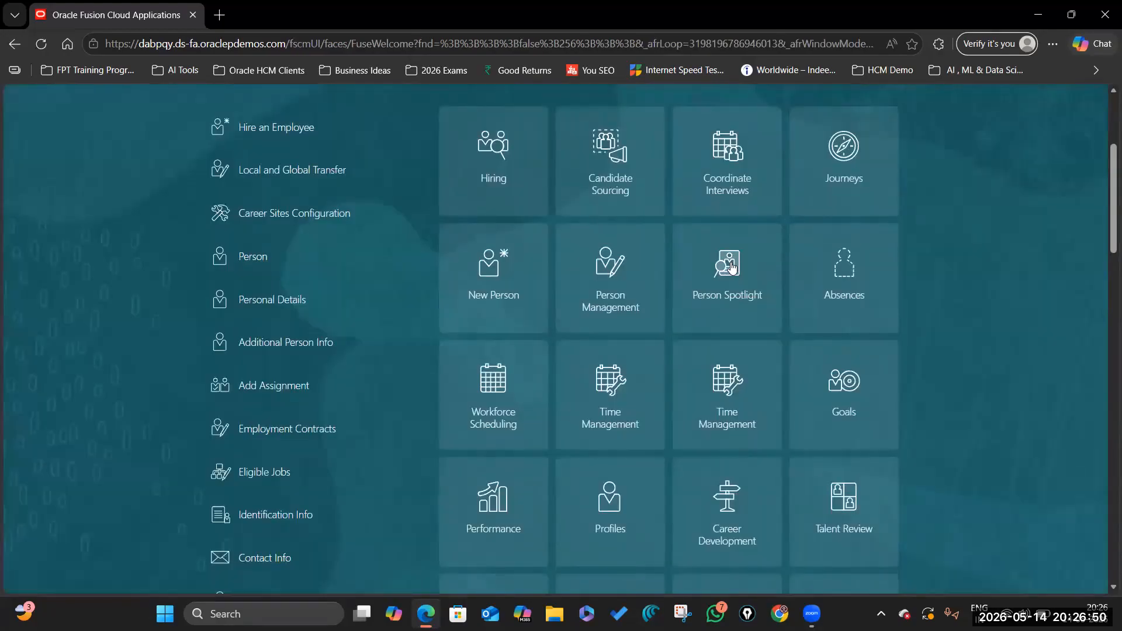
# - Search Person Spotlight for the newly hired Director of Payroll by full name
pyautogui.click(732, 268)
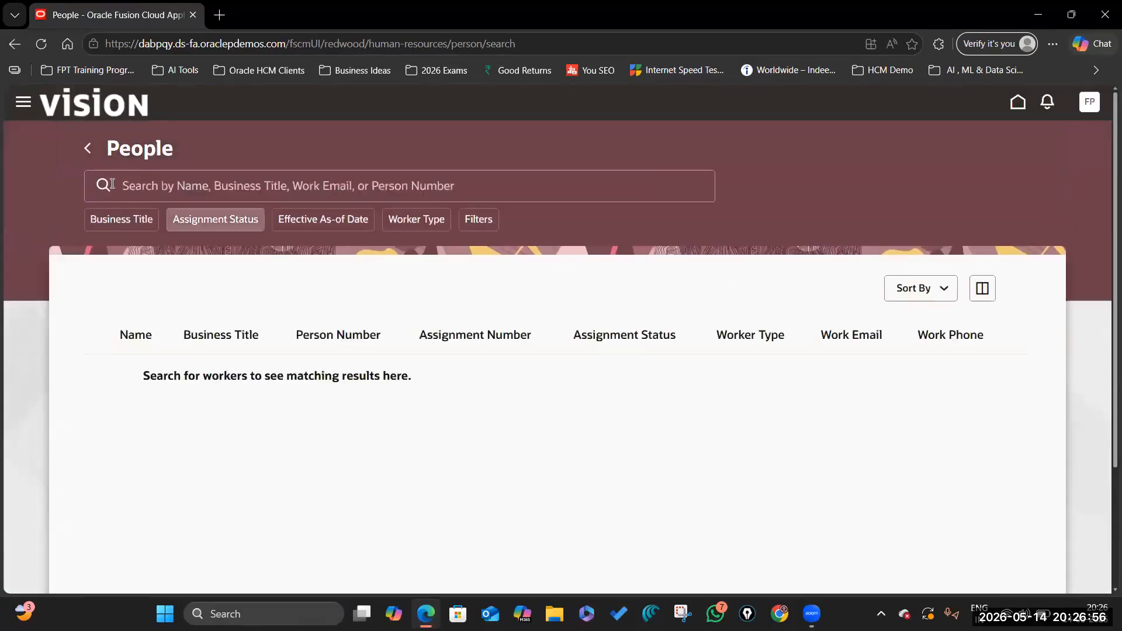
pyautogui.click(219, 183)
pyautogui.write('Lar')
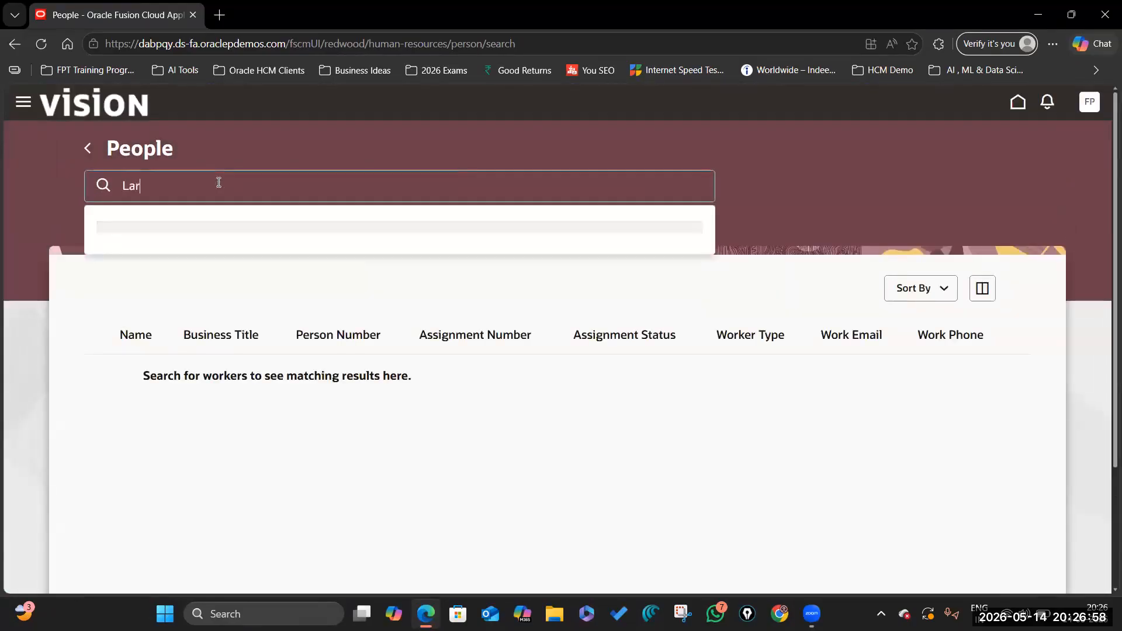
pyautogui.write('ry Page')
pyautogui.press('Return')
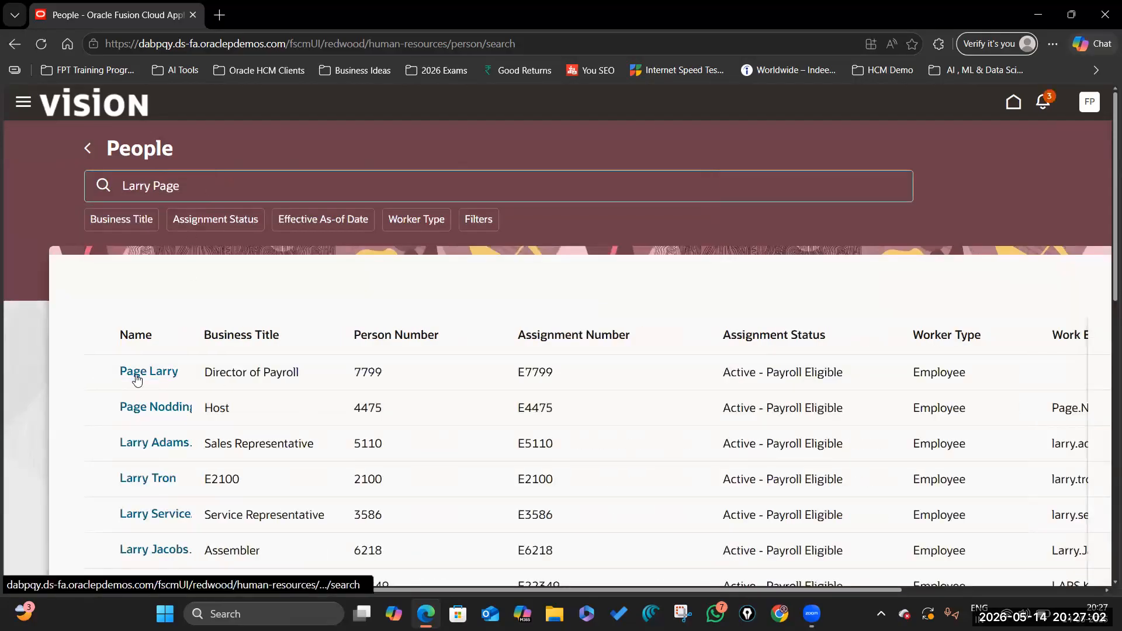
# - Compare the person number with the assignment number of the new Director of Payroll in the search results
pyautogui.click(139, 374)
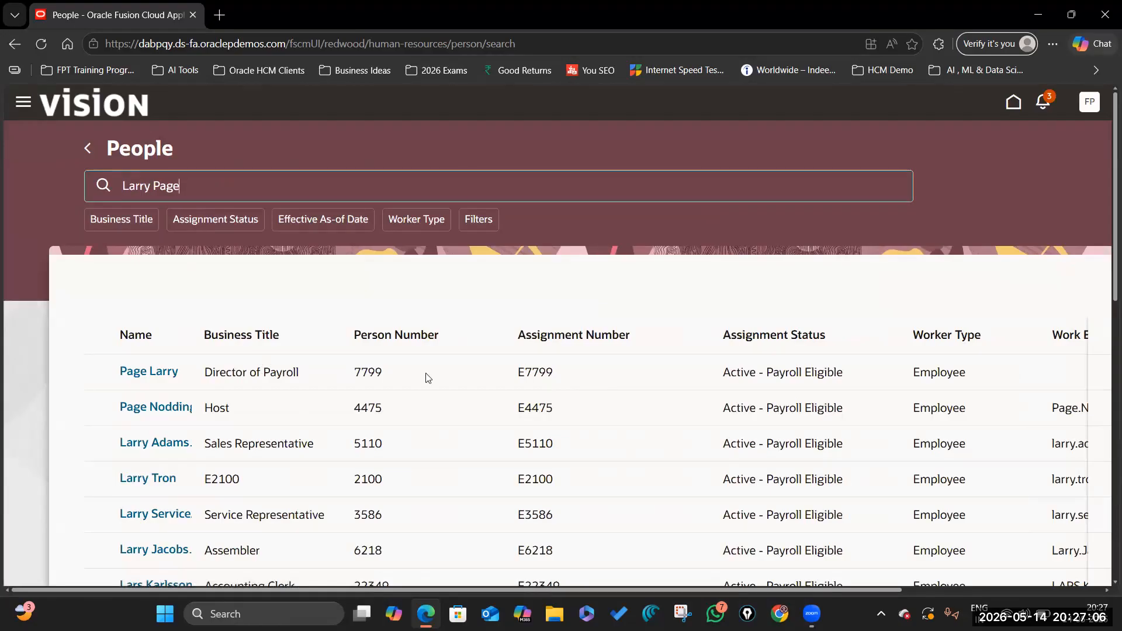
pyautogui.moveTo(355, 374); pyautogui.dragTo(424, 376)
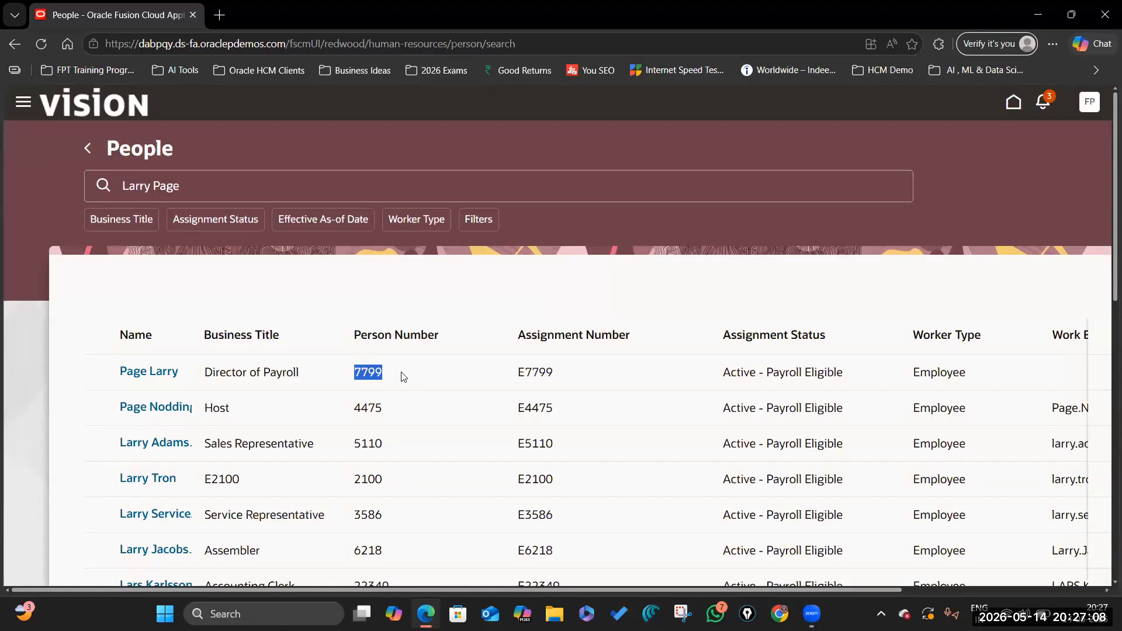
pyautogui.moveTo(528, 371); pyautogui.dragTo(554, 372)
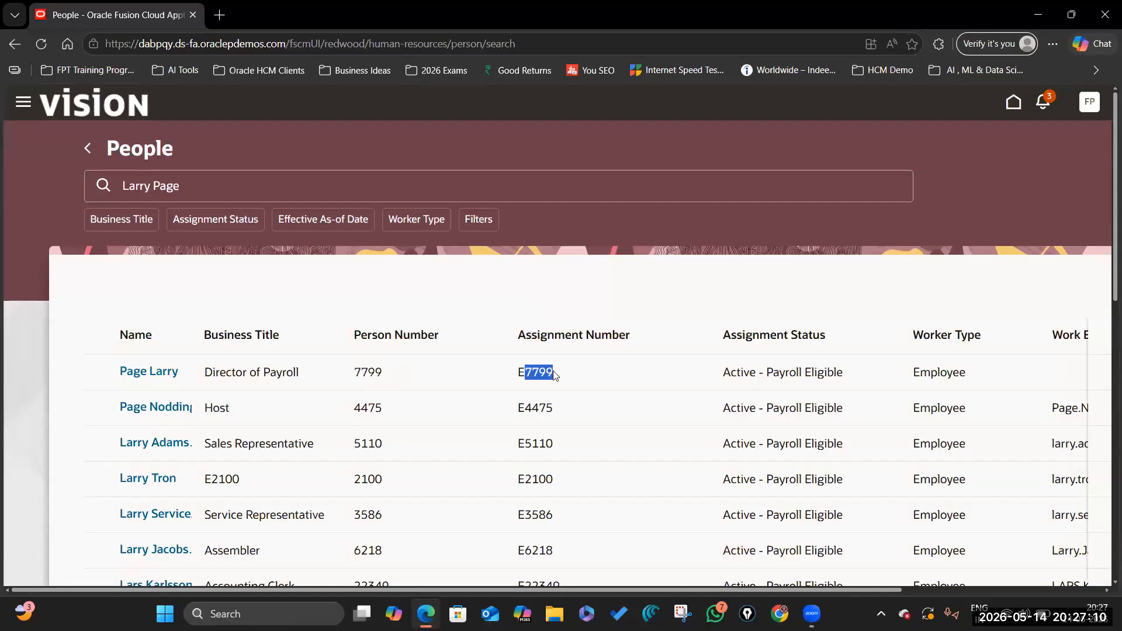
pyautogui.moveTo(355, 373); pyautogui.dragTo(392, 377)
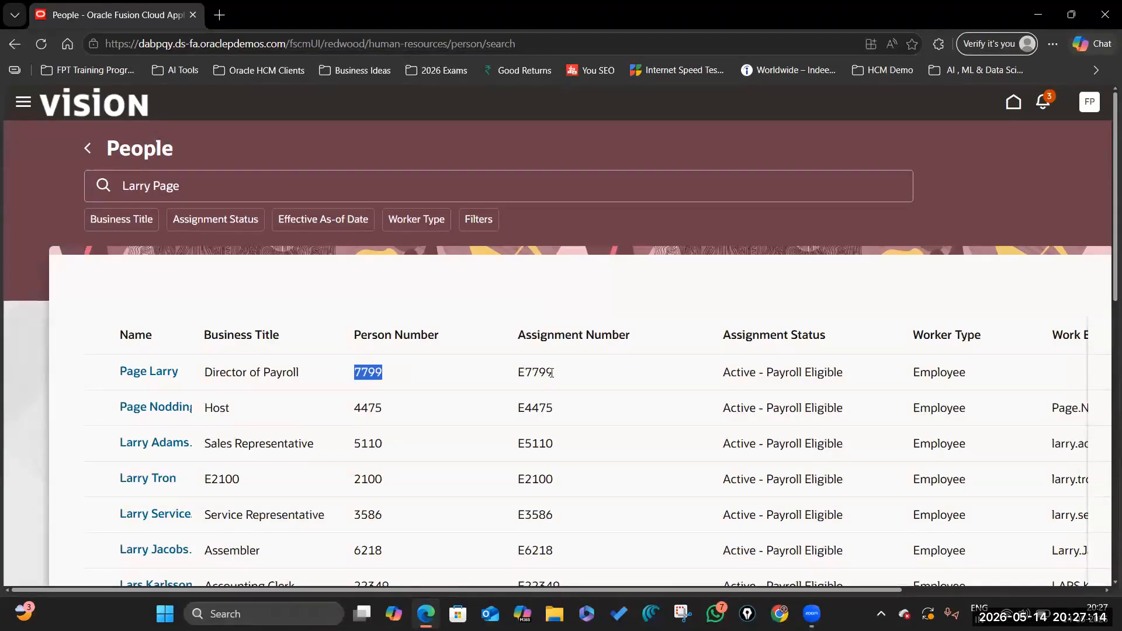
pyautogui.moveTo(520, 371); pyautogui.dragTo(553, 370)
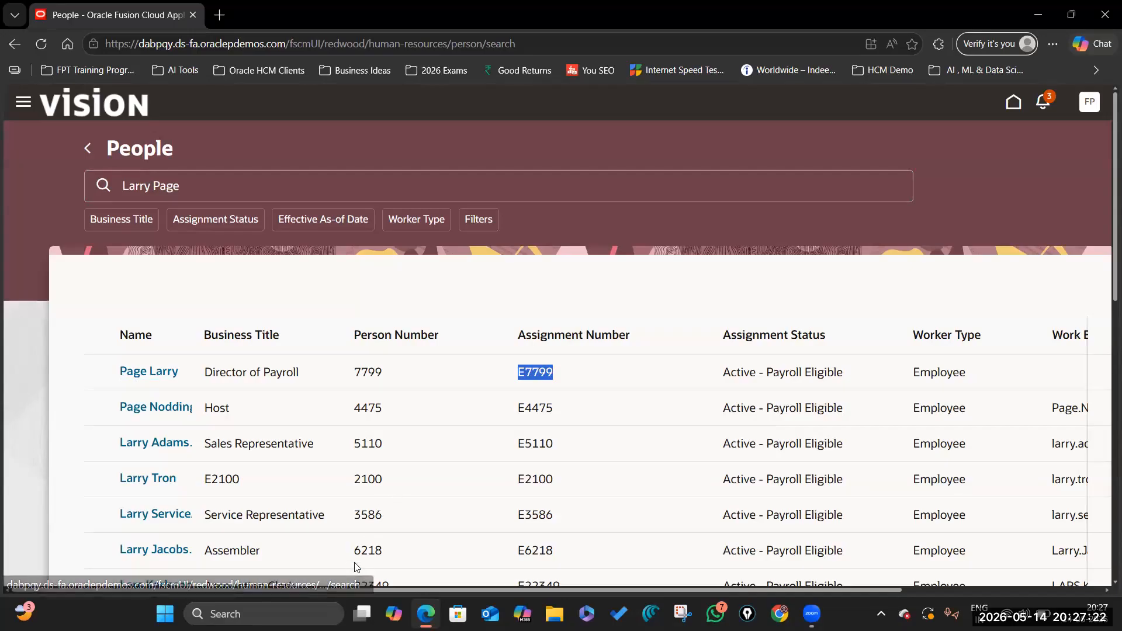
# - Open the new hire's public info and examine the managers, direct reports and representatives
pyautogui.click(170, 371)
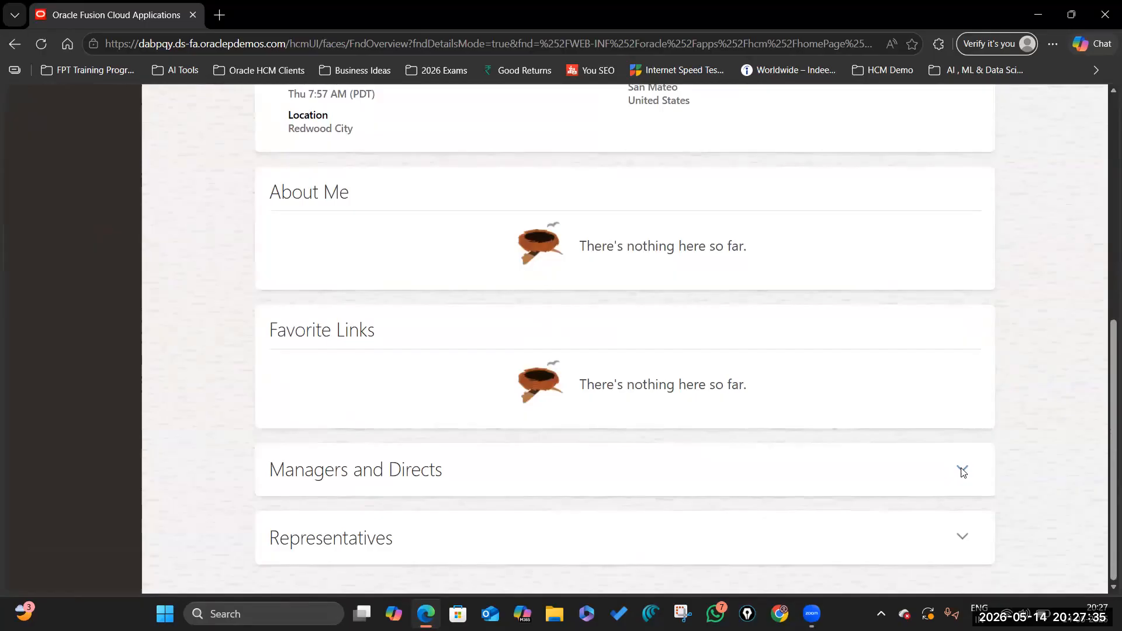
pyautogui.click(963, 471)
pyautogui.scroll(-5, 801, 457)
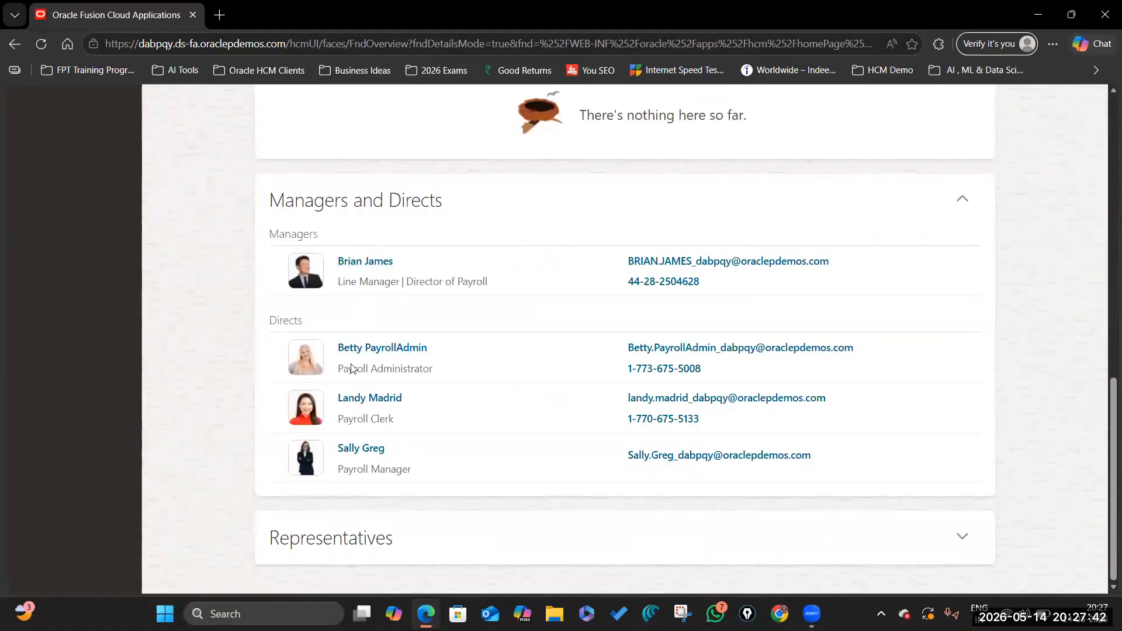
pyautogui.click(961, 537)
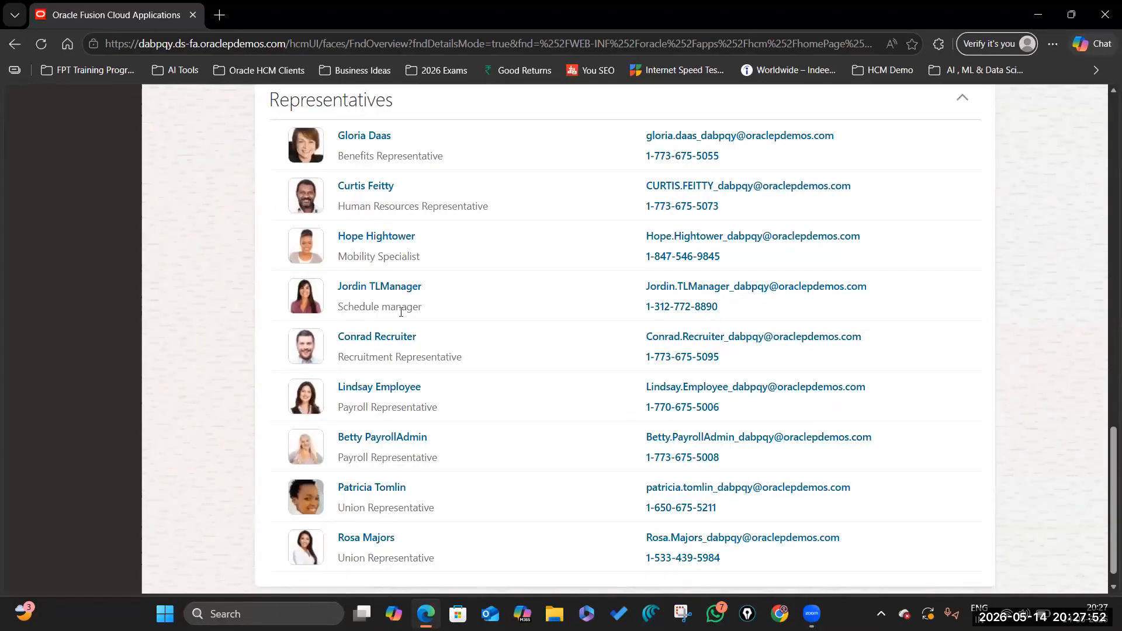
pyautogui.scroll(10, 434, 403)
pyautogui.scroll(10, 476, 391)
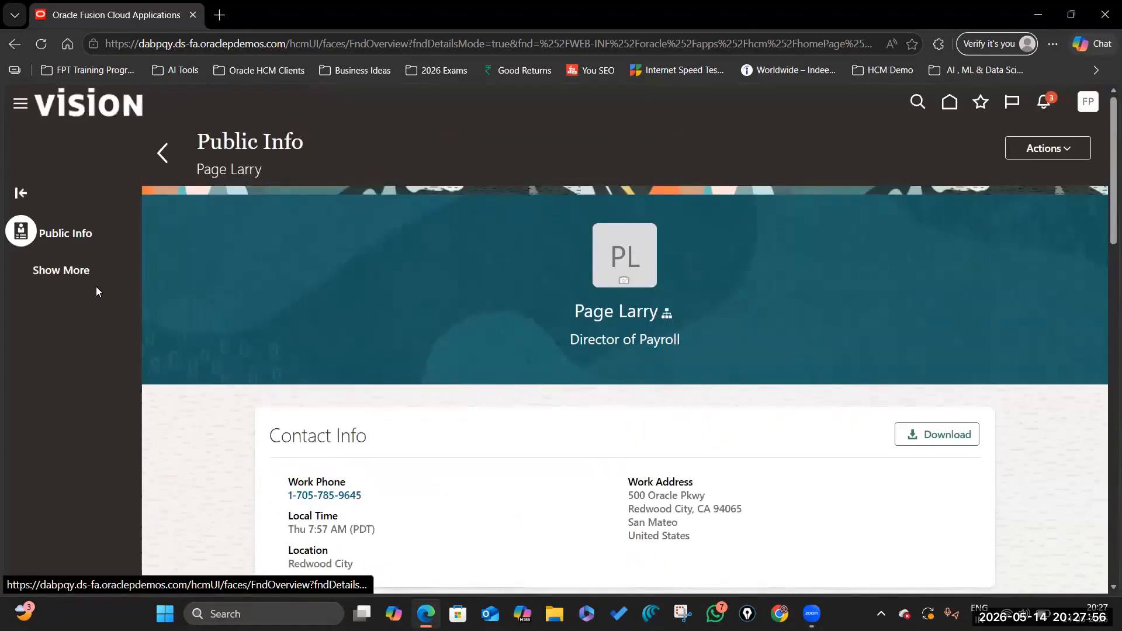
# - Open the new hire's Employment Info and examine the assignment details, especially the job, and the manager
pyautogui.click(52, 272)
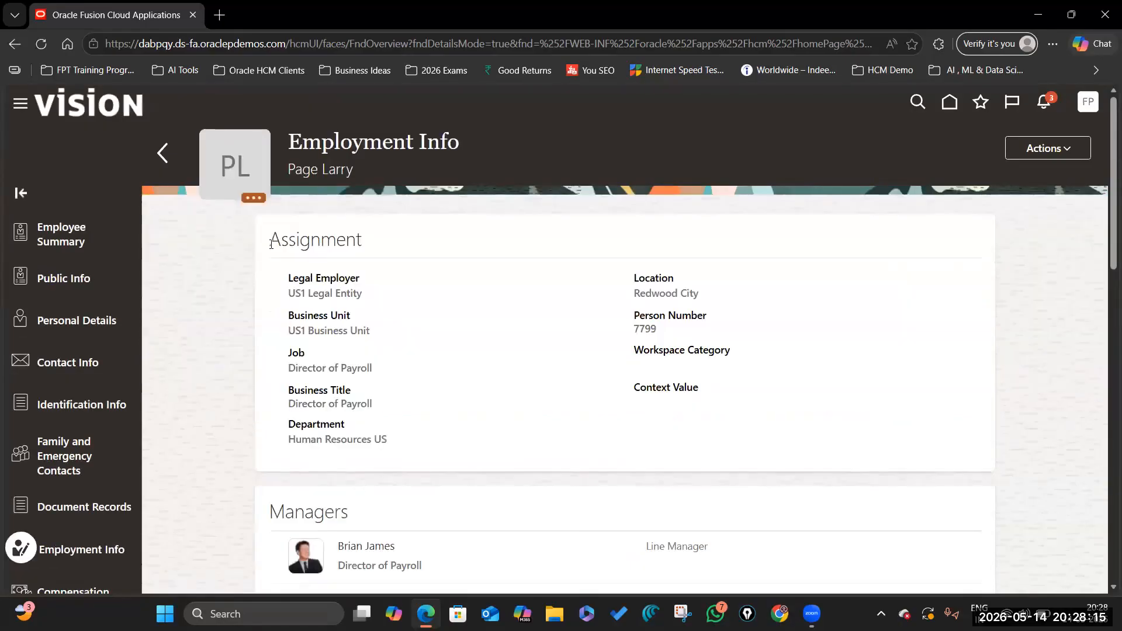
pyautogui.moveTo(270, 244); pyautogui.dragTo(415, 246)
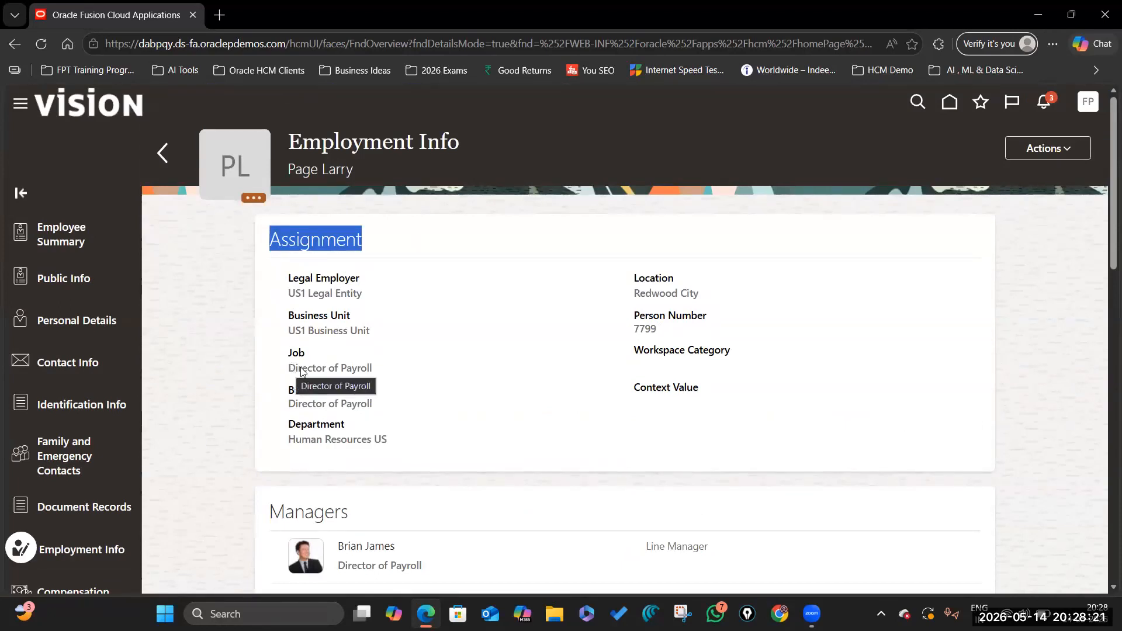
pyautogui.moveTo(289, 368); pyautogui.dragTo(374, 372)
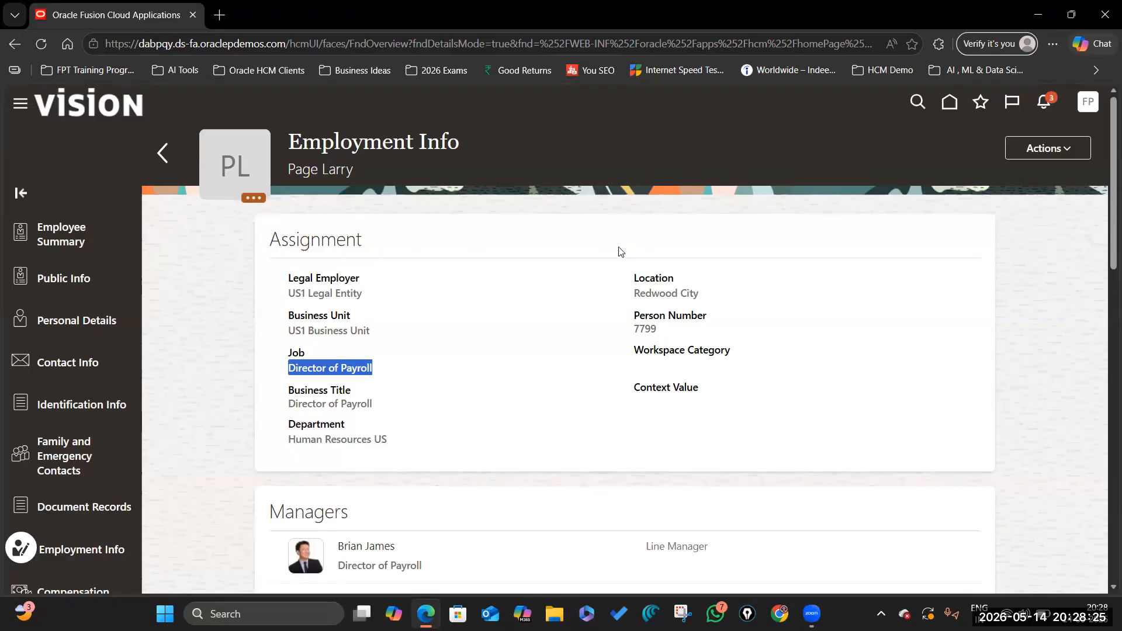
pyautogui.scroll(-5, 594, 367)
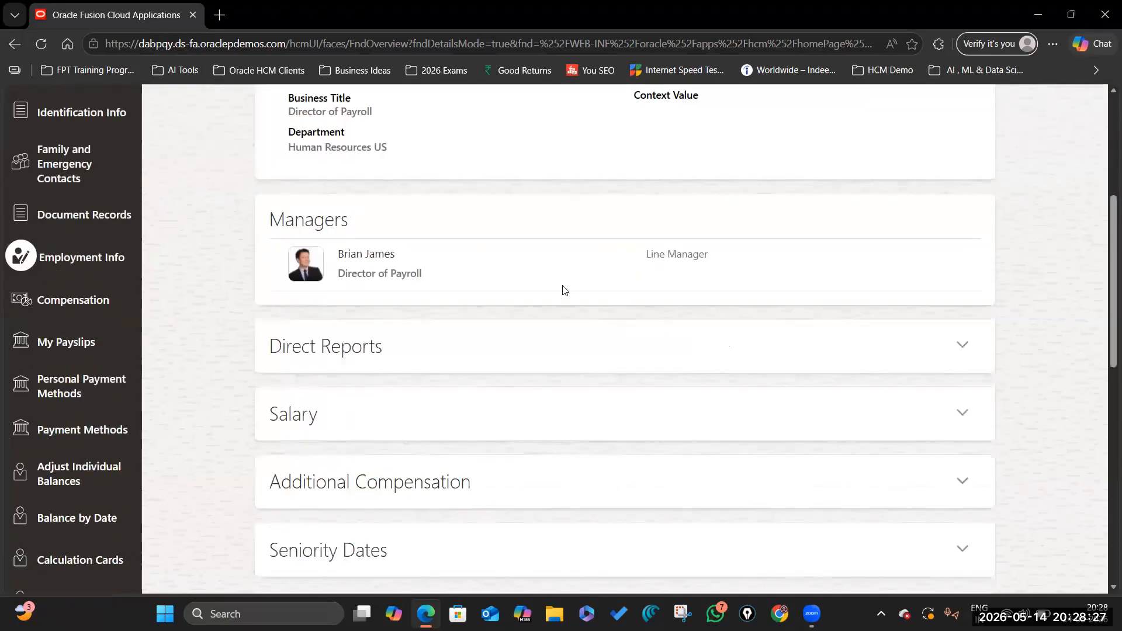
pyautogui.scroll(5, 421, 245)
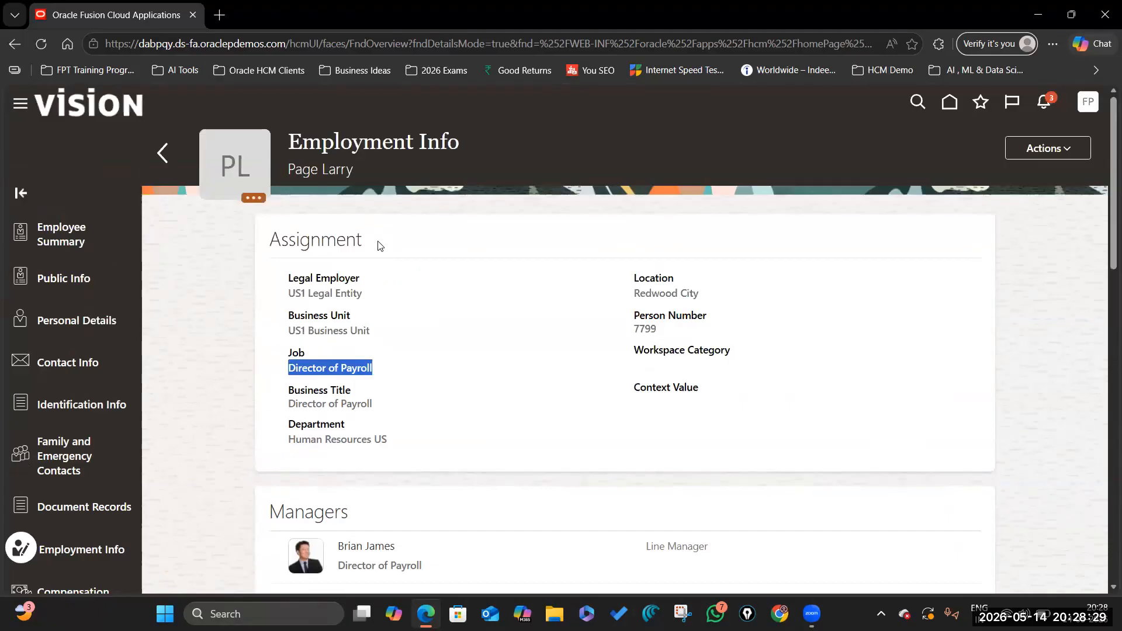
pyautogui.click(300, 369)
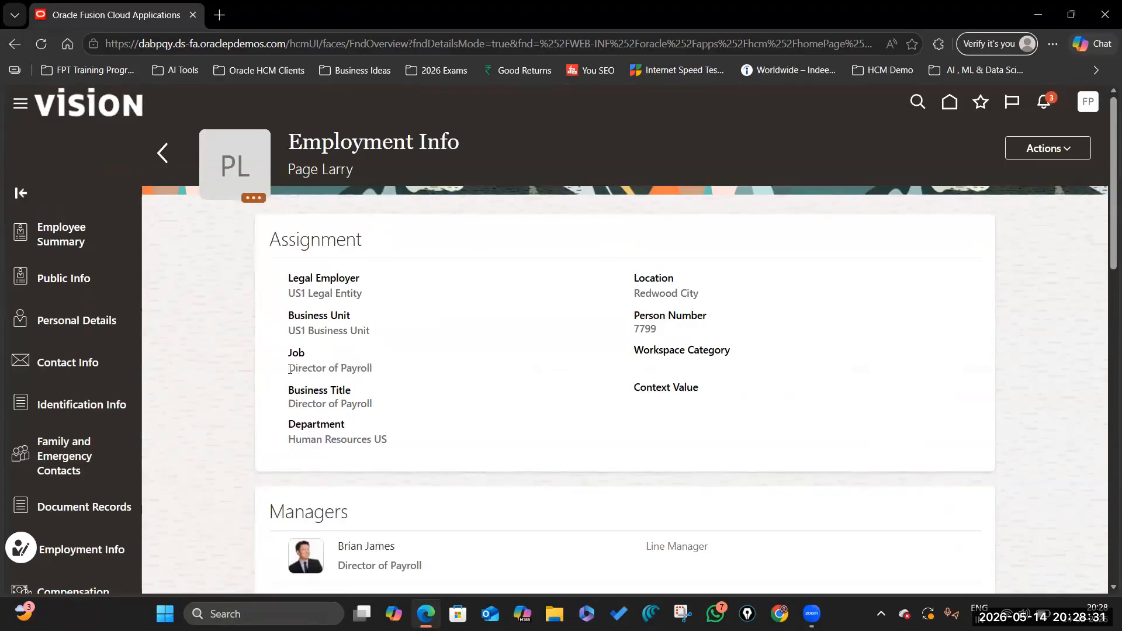
pyautogui.tripleClick(380, 369)
pyautogui.scroll(-5, 440, 431)
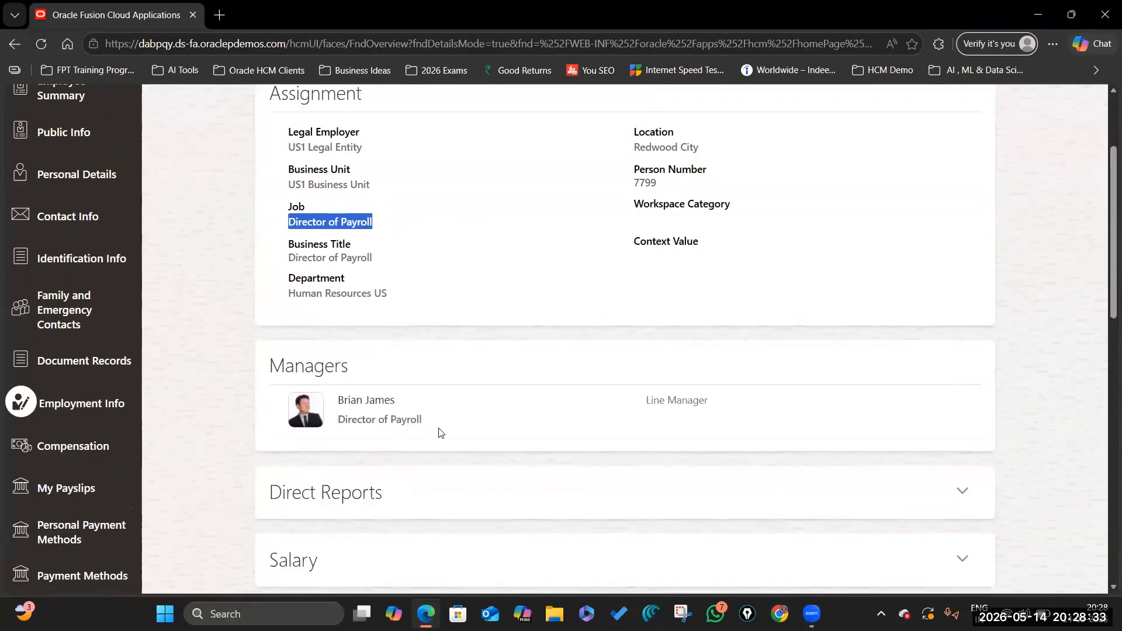
# - Expand and review the Salary and Employment History sections of the new hire's Employment Info
pyautogui.click(961, 413)
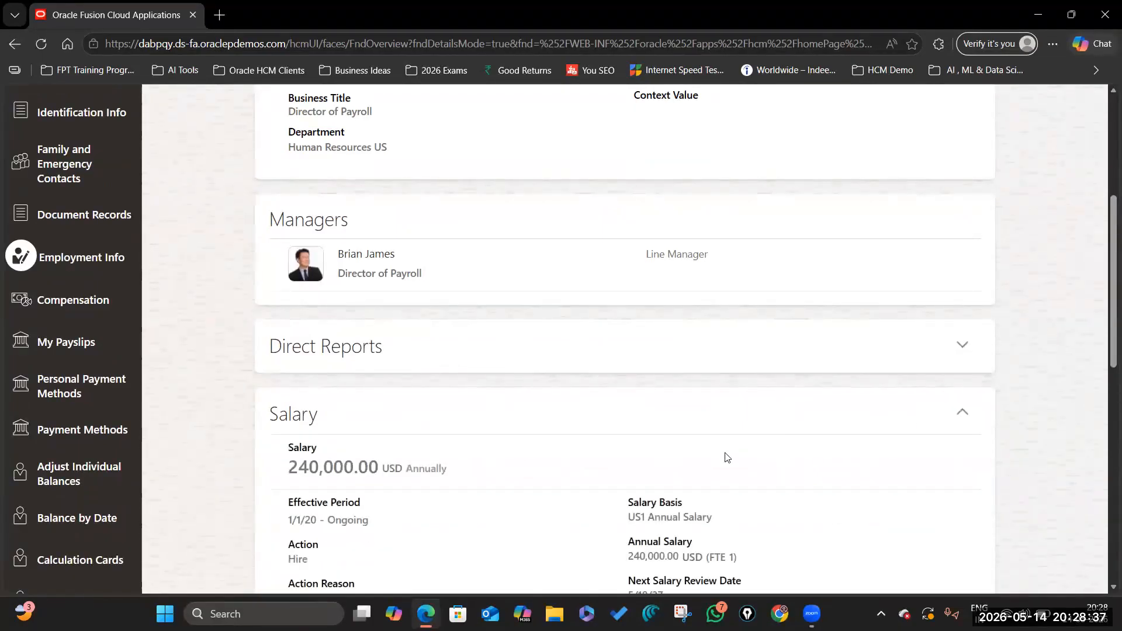
pyautogui.scroll(-3, 313, 386)
pyautogui.doubleClick(339, 321)
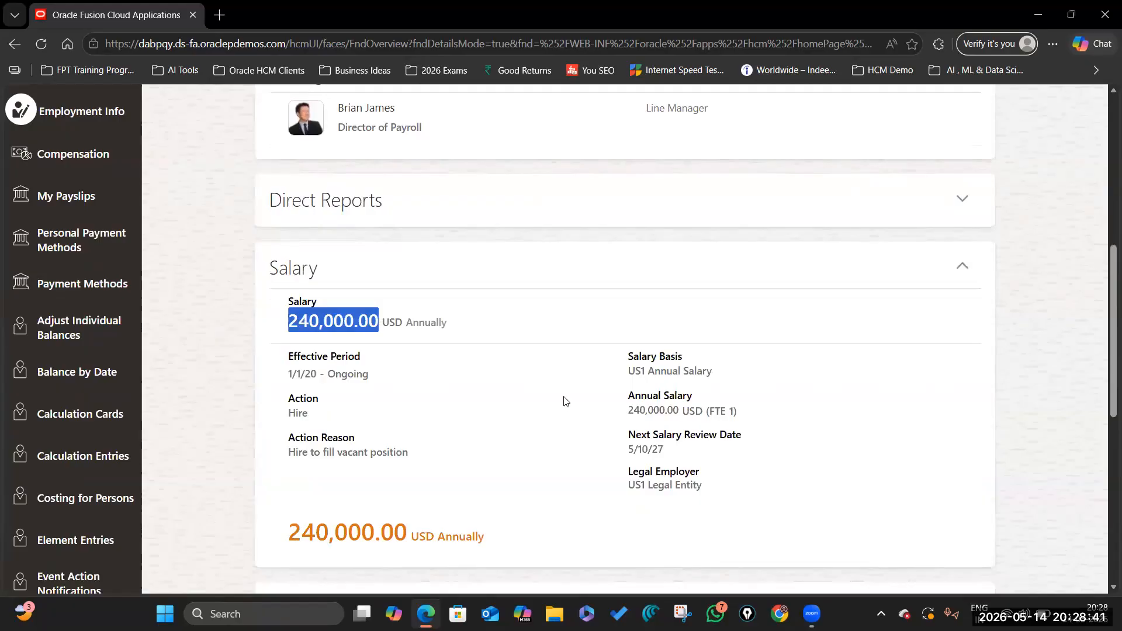
pyautogui.scroll(-4, 433, 388)
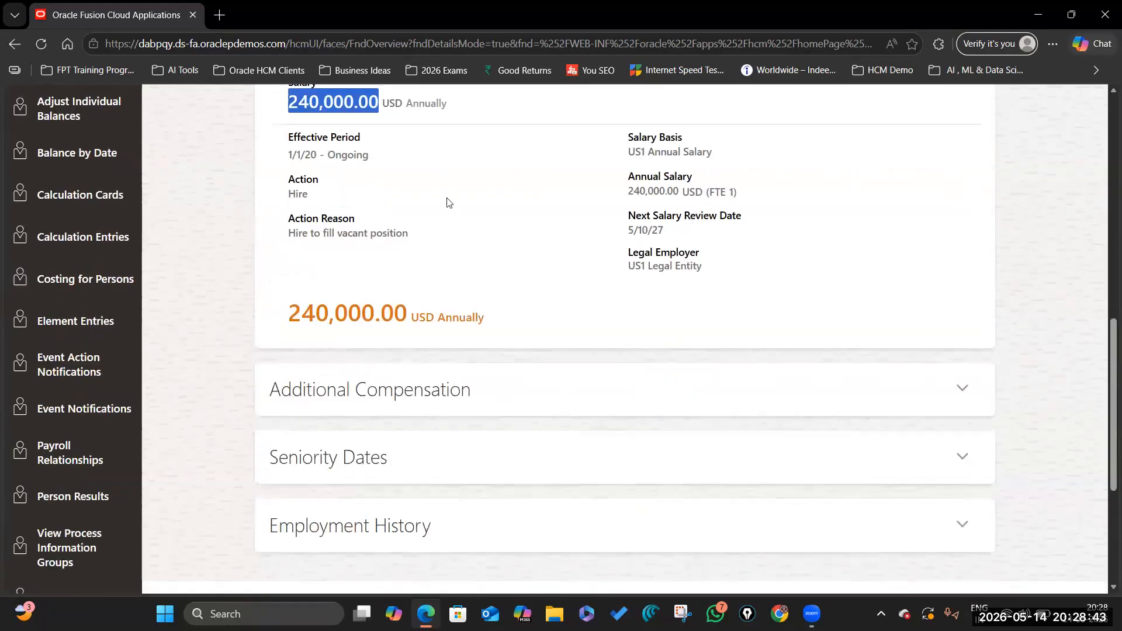
pyautogui.scroll(-3, 915, 423)
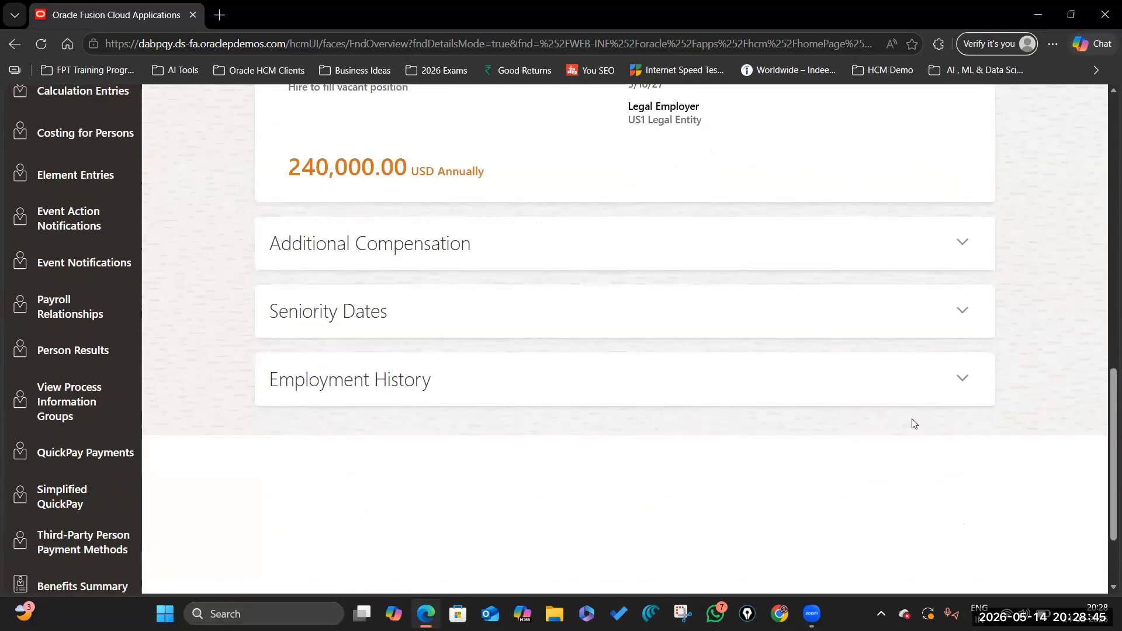
pyautogui.click(962, 381)
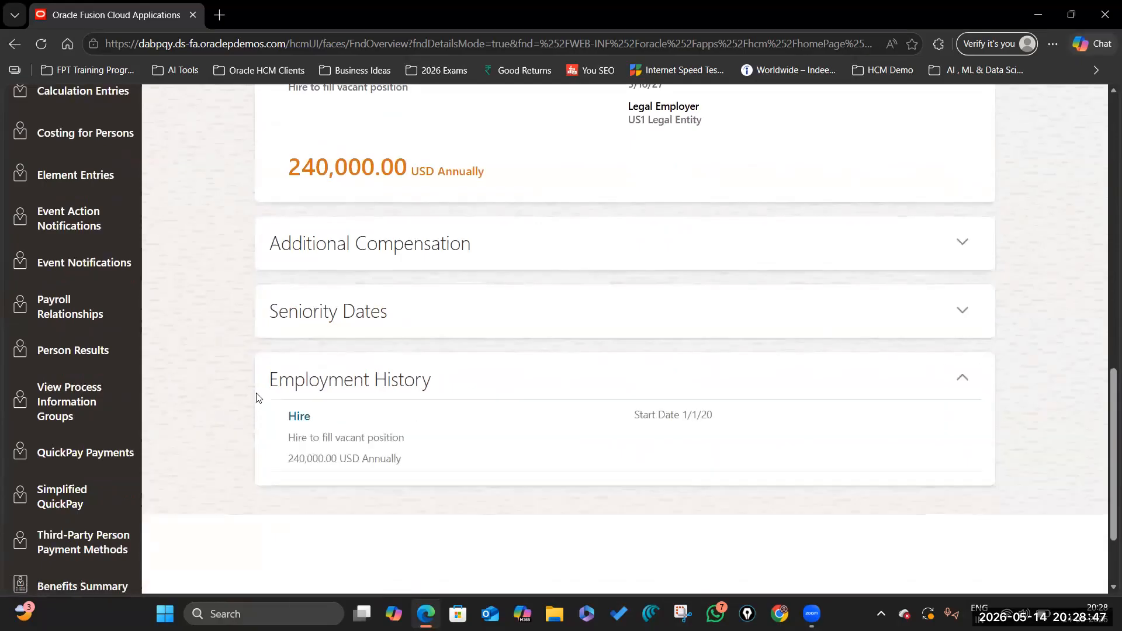
pyautogui.scroll(12, 466, 473)
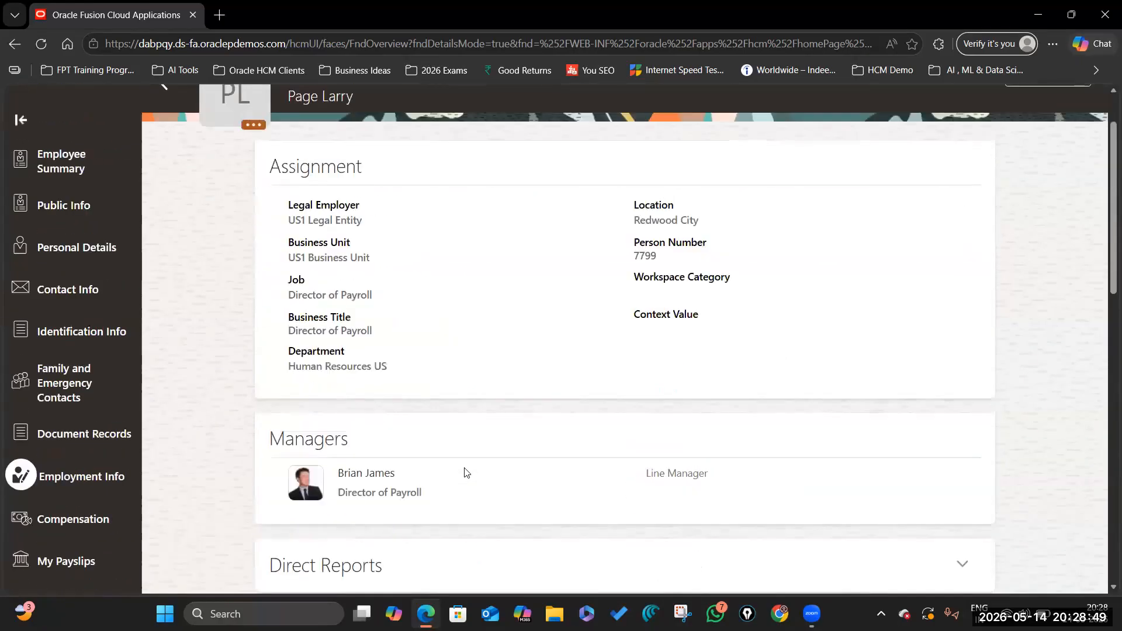
pyautogui.scroll(2, 406, 310)
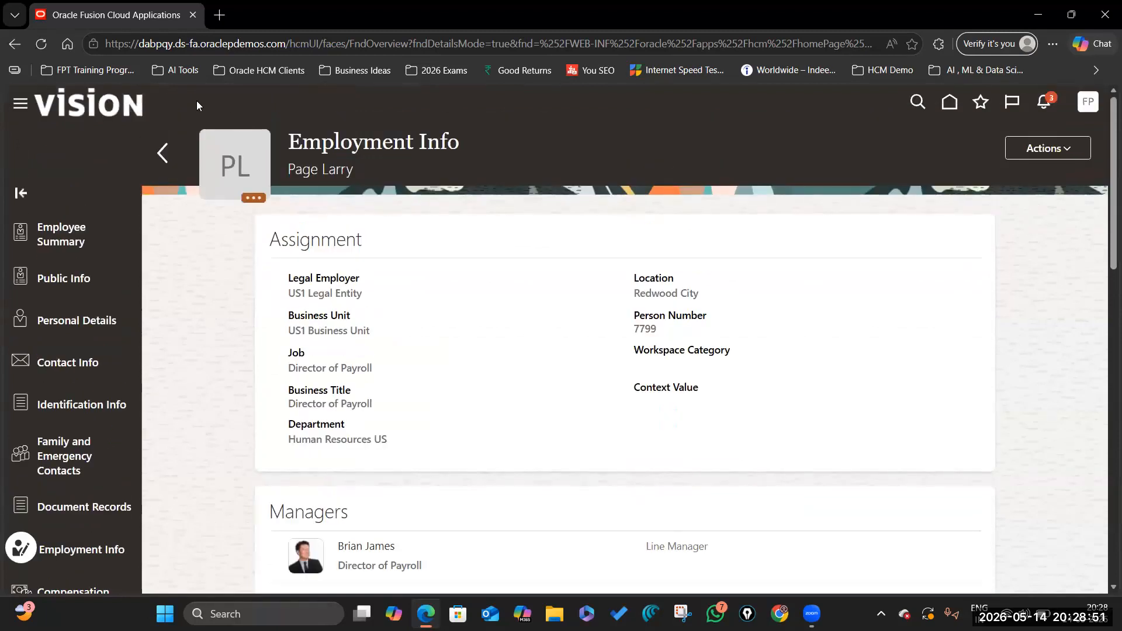
# - Return to the My Client Groups home page, open Add Assignment and search for the new hire by person number
pyautogui.click(162, 153)
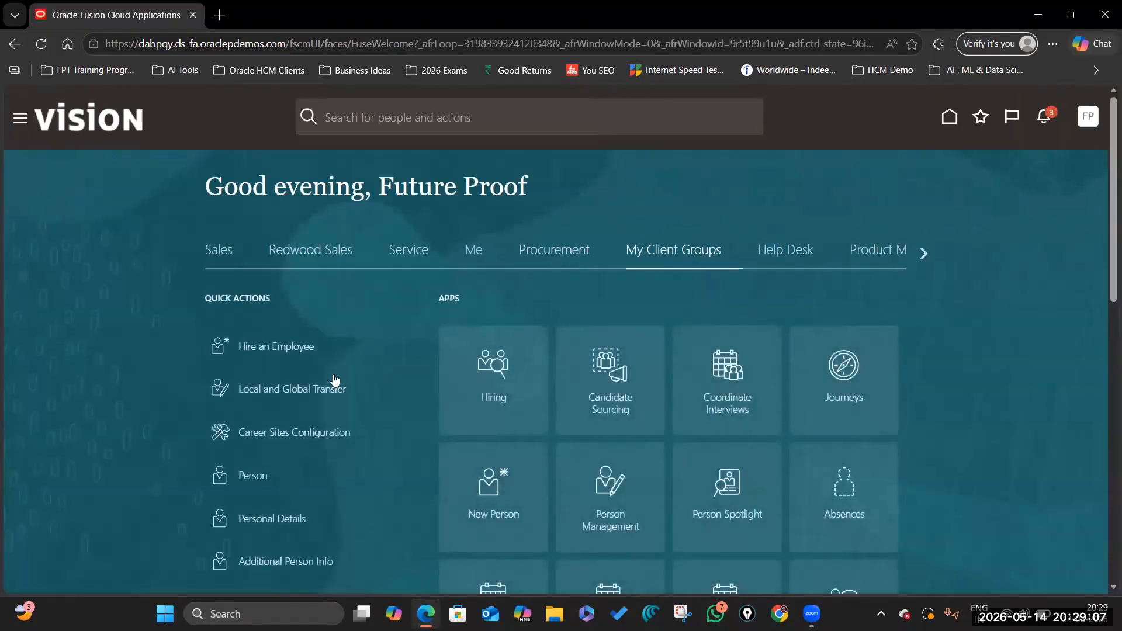
pyautogui.scroll(-4, 275, 491)
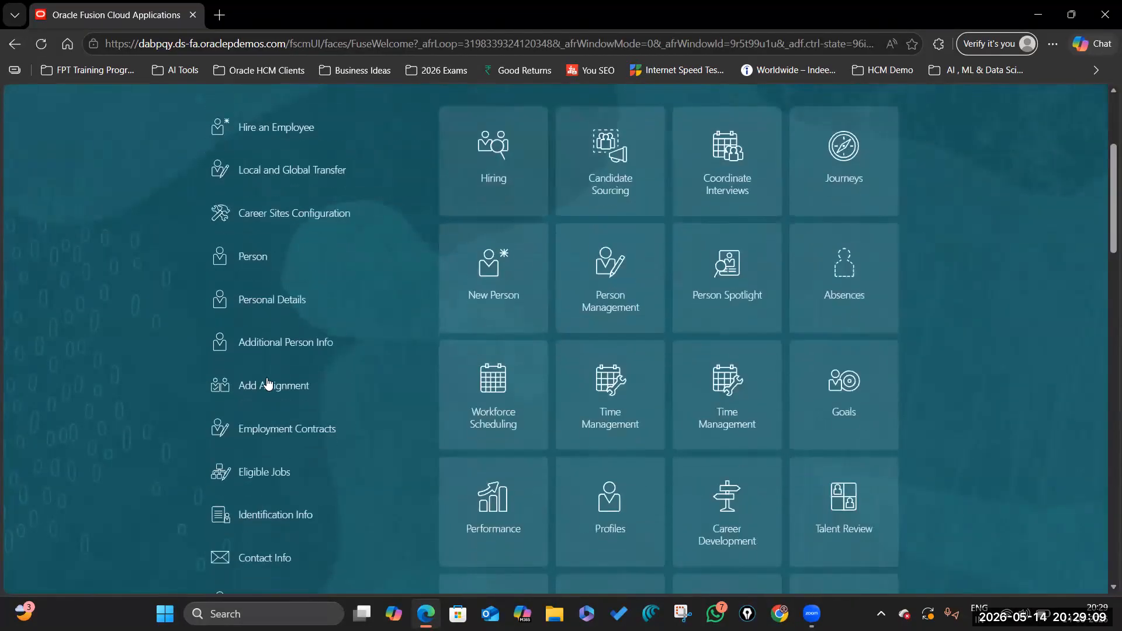
pyautogui.click(363, 386)
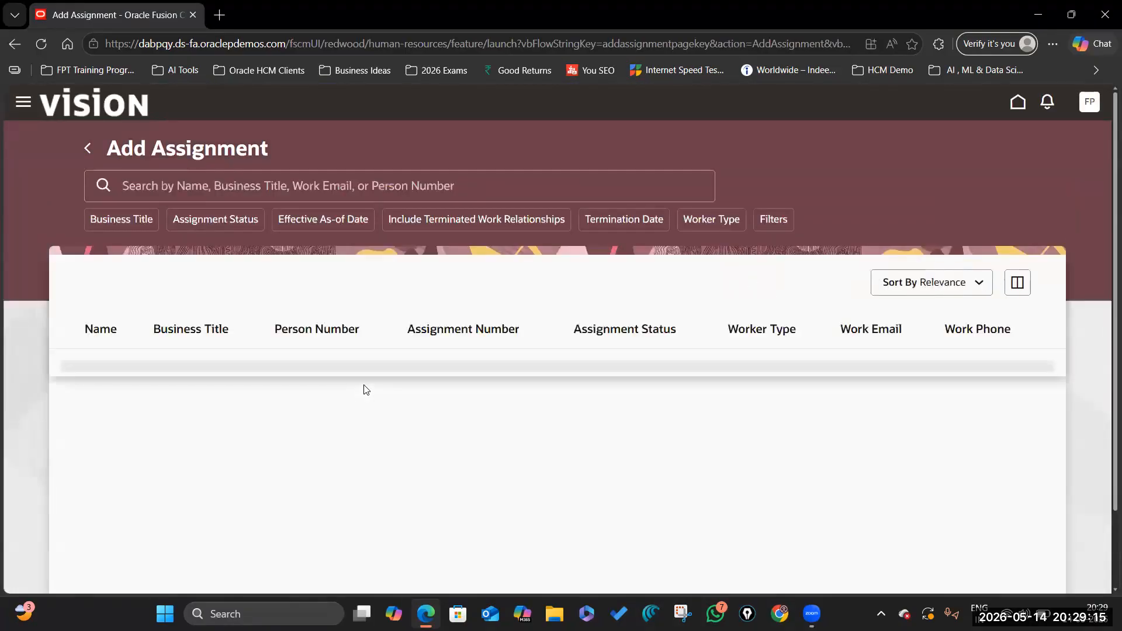
pyautogui.click(206, 178)
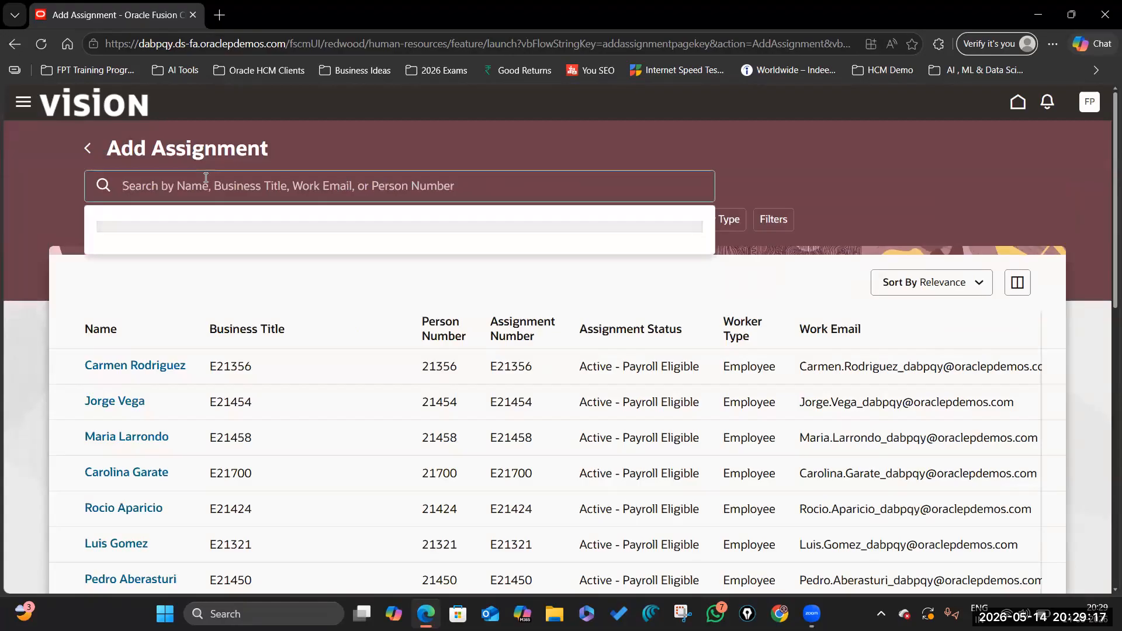
pyautogui.write('7799')
pyautogui.press('Return')
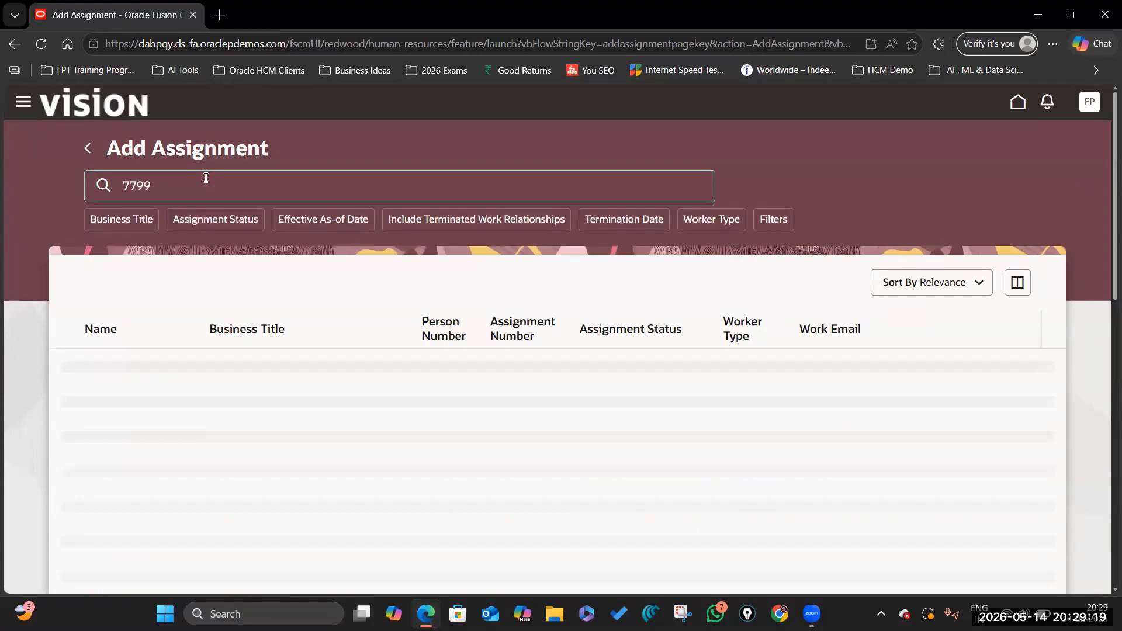
# - Replace the Add Assignment search term with the new hire's full name and run the search
pyautogui.doubleClick(246, 177)
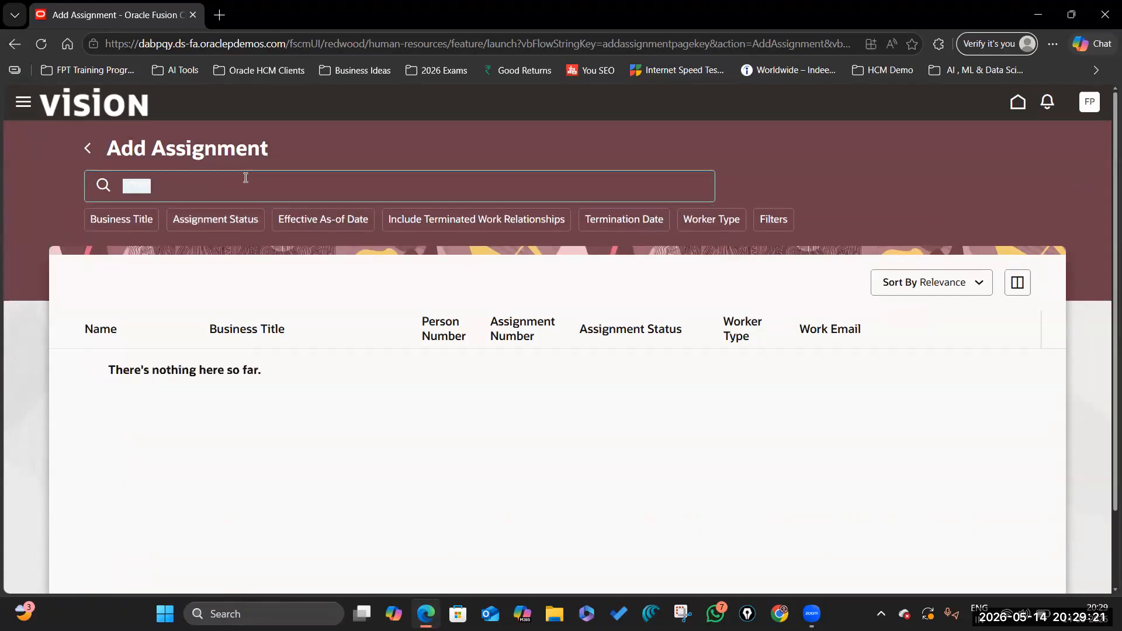
pyautogui.press('BackSpace')
pyautogui.write('Larry P')
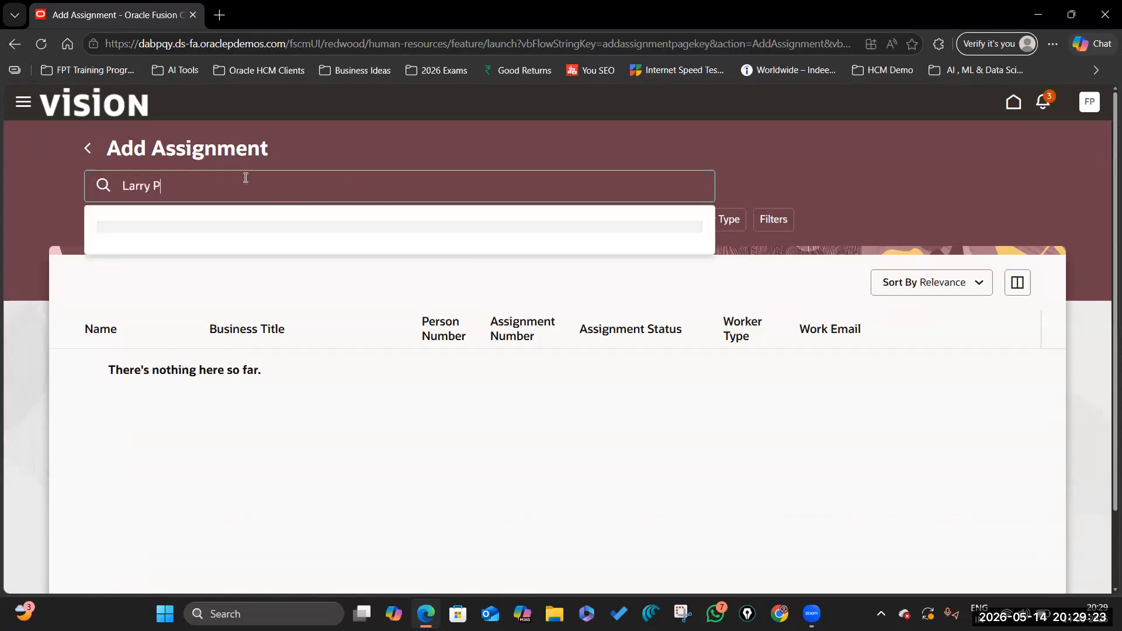
pyautogui.write('age')
pyautogui.press('Return')
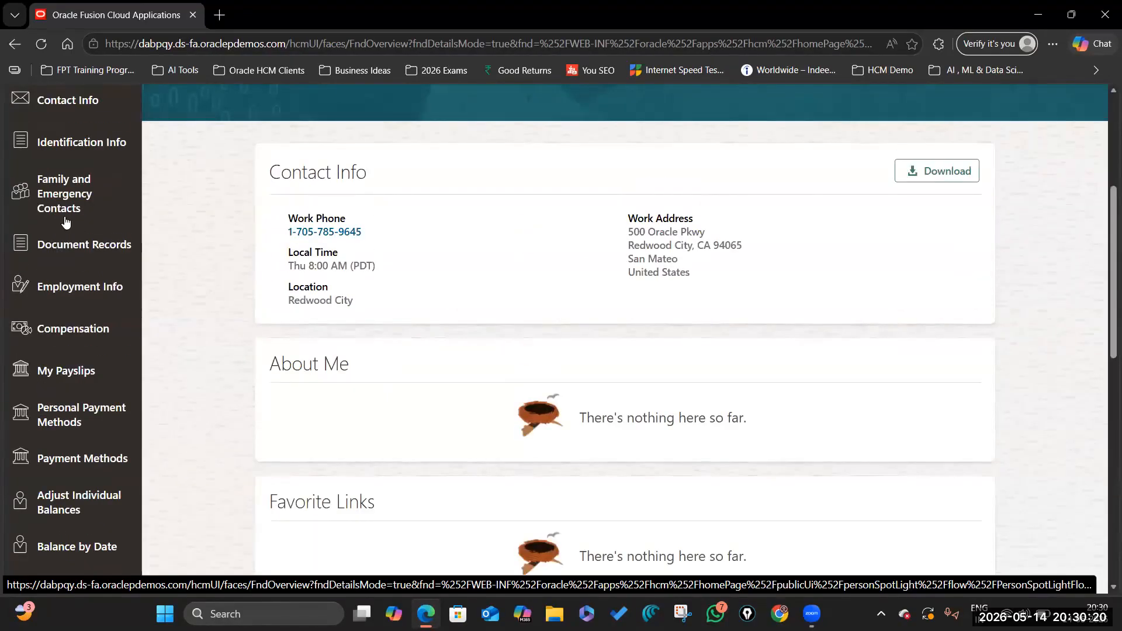
# - Check the actions available on the new hire's Public Info page, return to the home page and open Add Assignment
pyautogui.scroll(5, 58, 292)
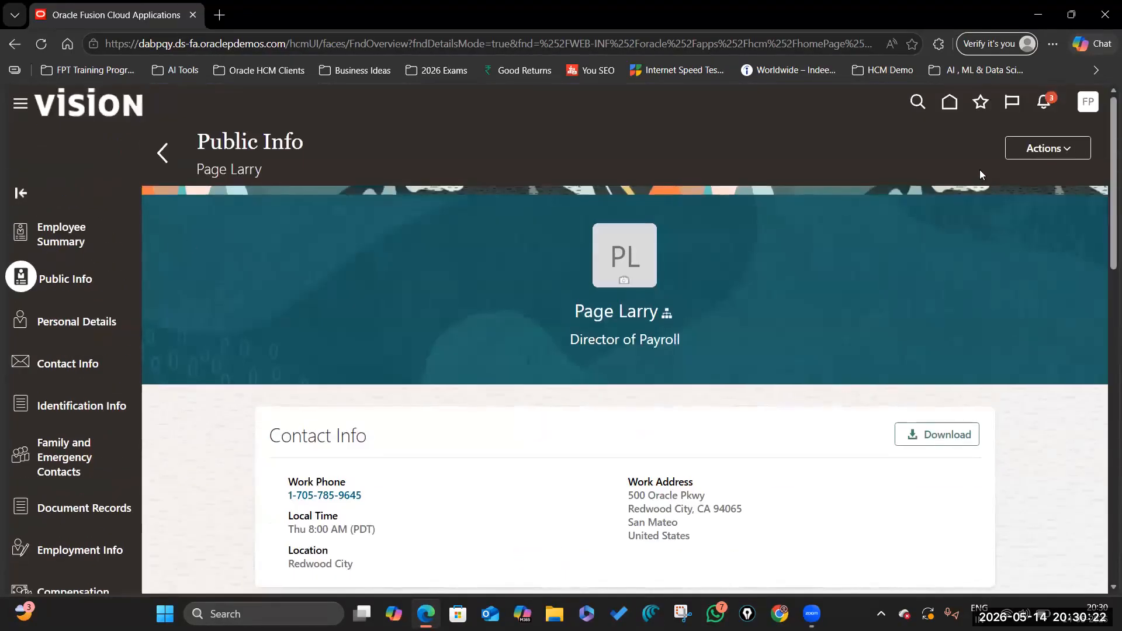
pyautogui.click(1065, 153)
pyautogui.click(1053, 279)
pyautogui.click(163, 153)
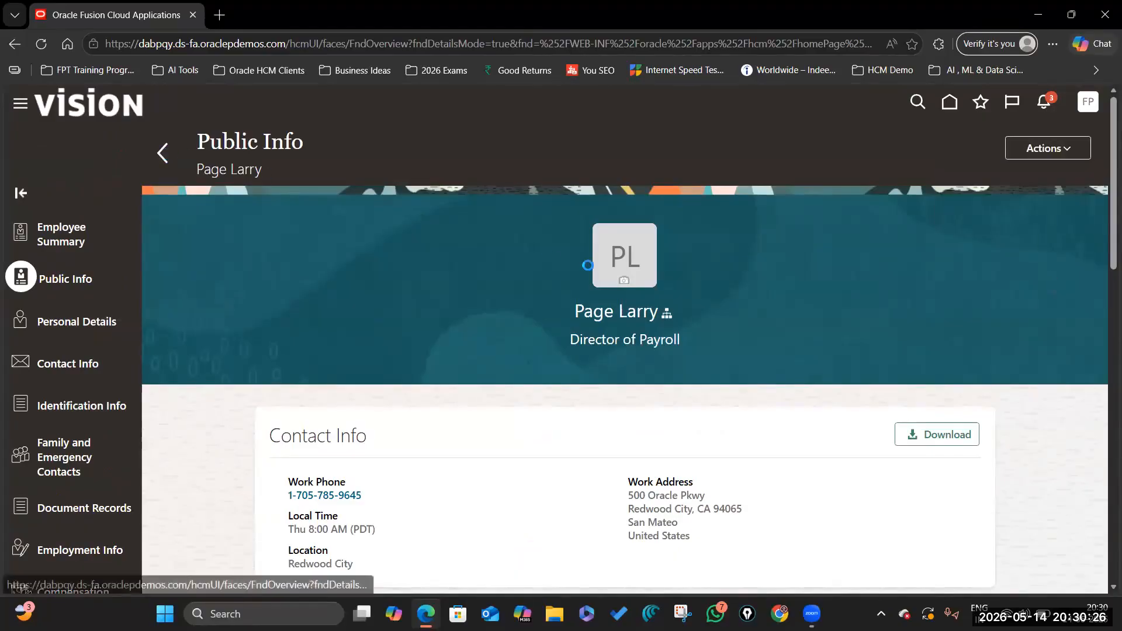
pyautogui.scroll(-3, 304, 432)
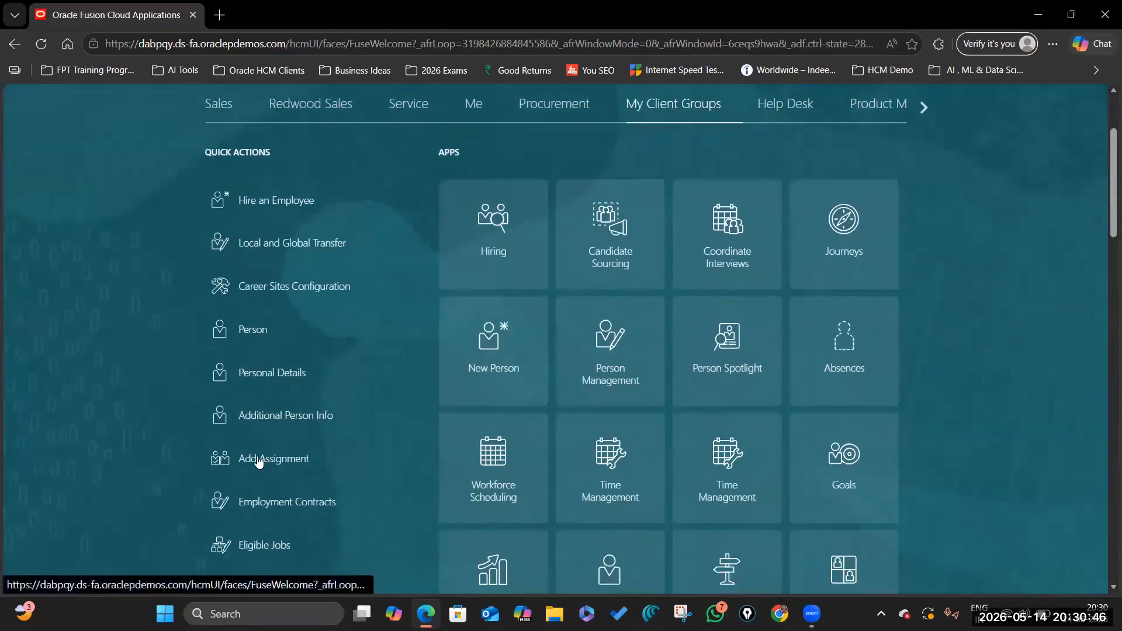
pyautogui.click(259, 461)
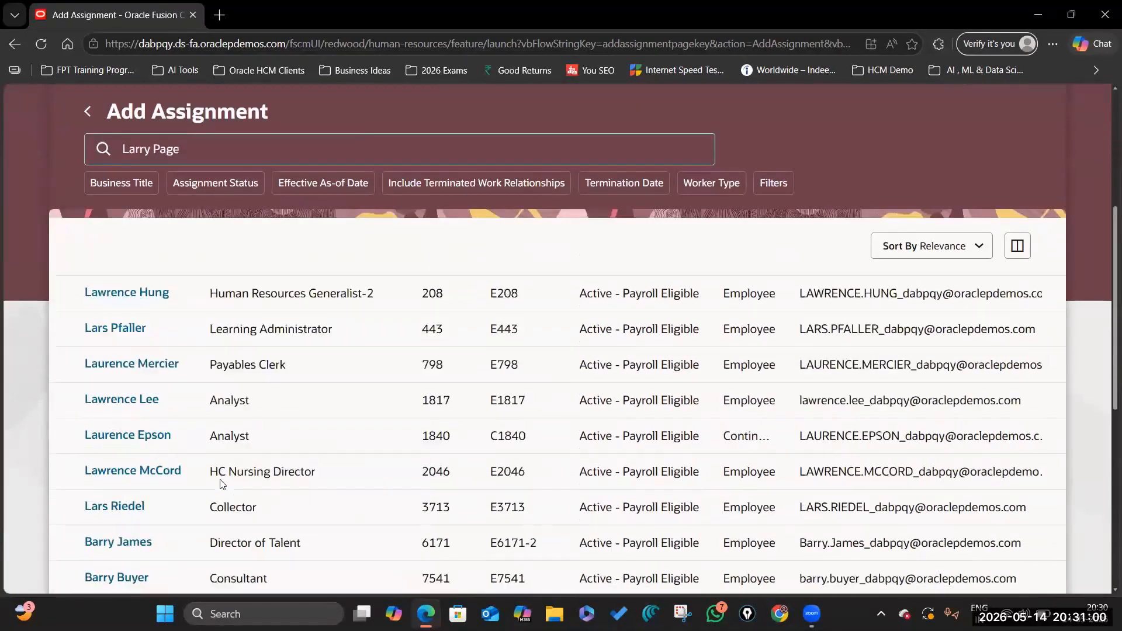
# - Check the filters and look through the Add Assignment search results for the new hire's record
pyautogui.click(773, 183)
pyautogui.press('Escape')
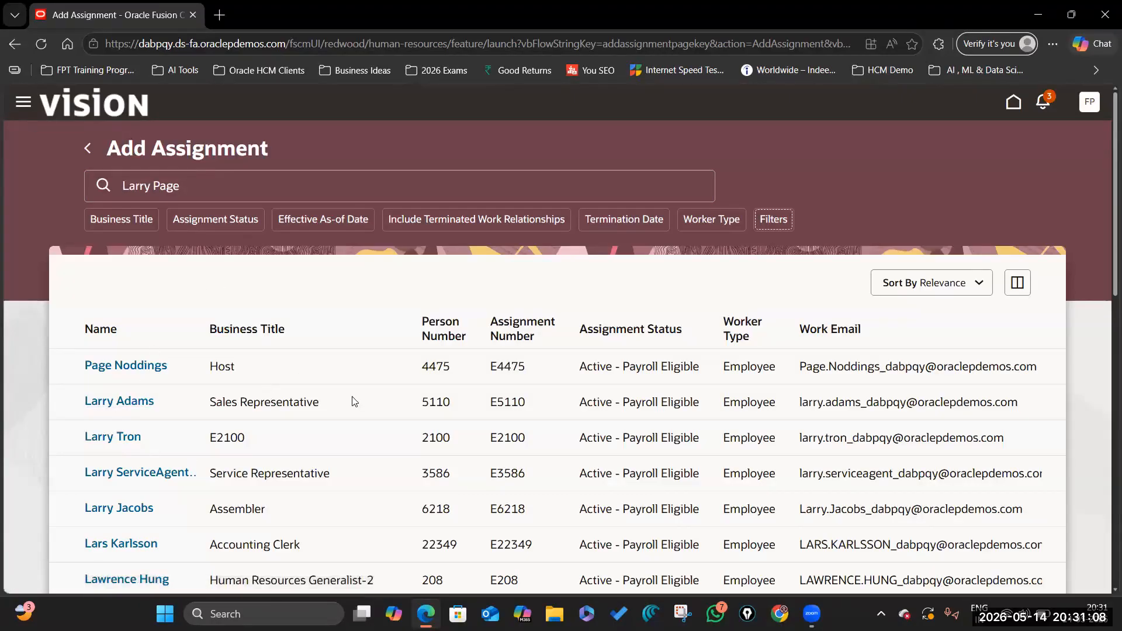
pyautogui.scroll(-5, 238, 482)
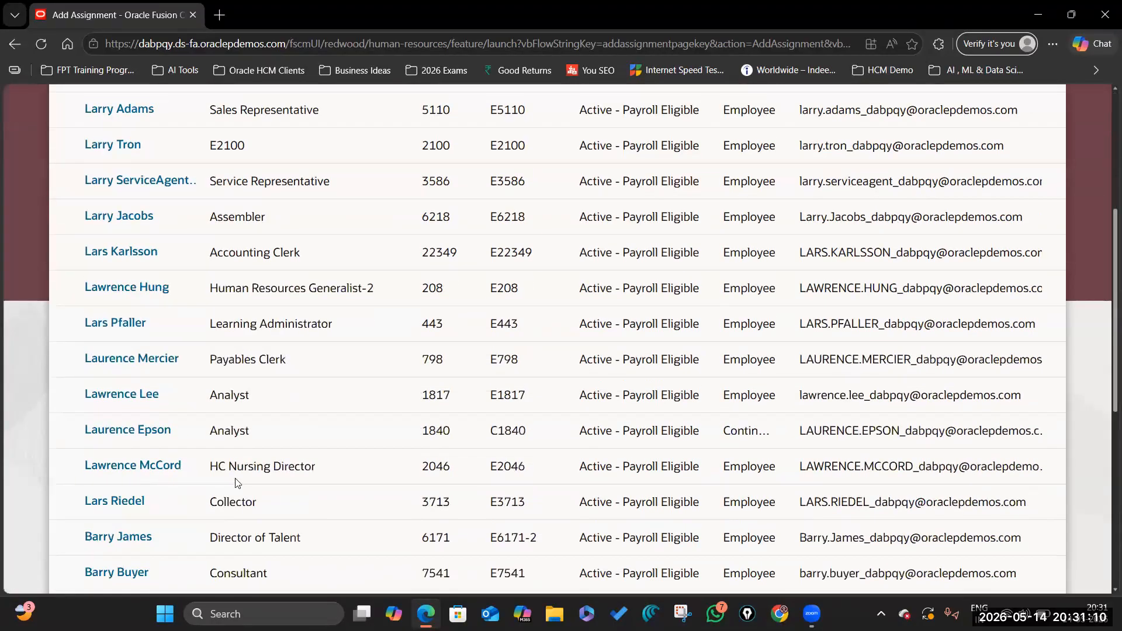
pyautogui.scroll(5, 236, 478)
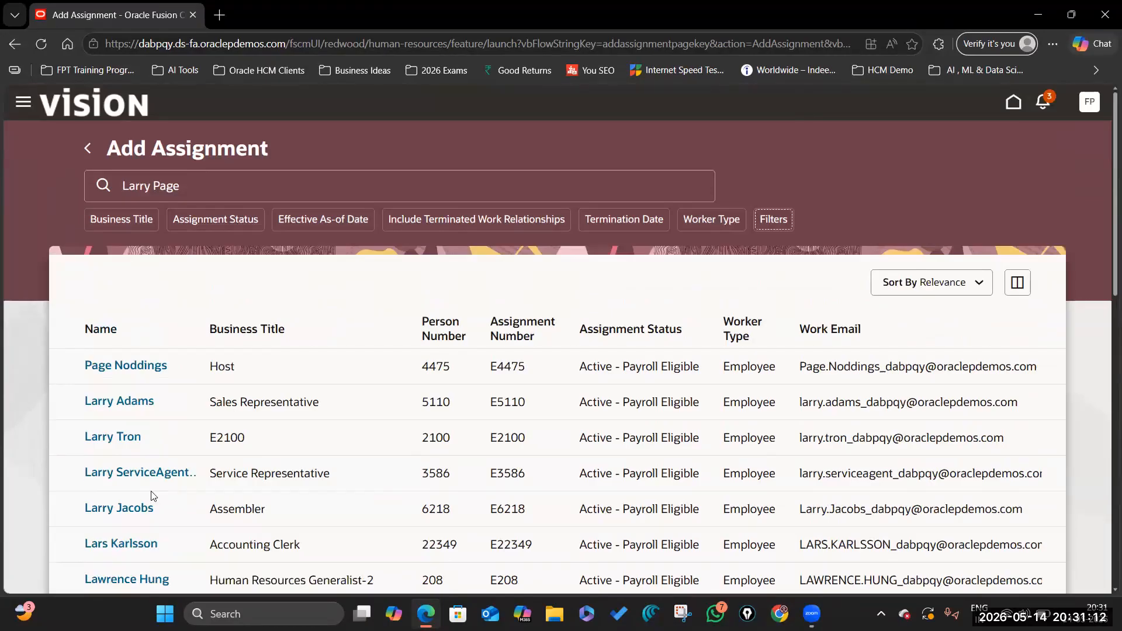
pyautogui.scroll(-6, 154, 502)
pyautogui.scroll(-3, 175, 523)
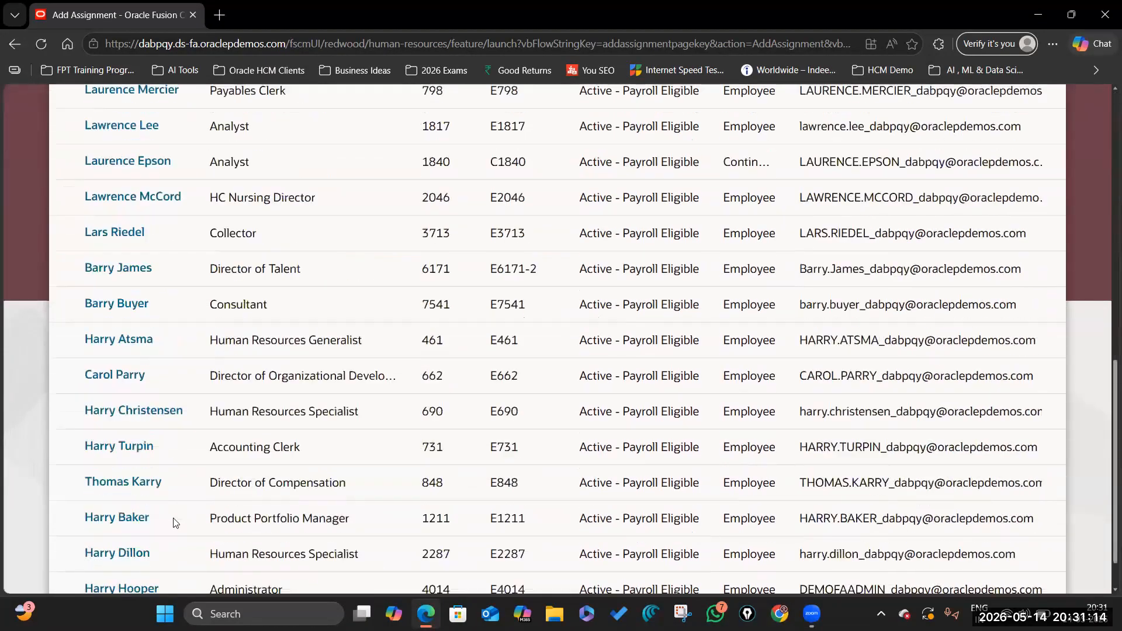
pyautogui.scroll(-3, 175, 522)
pyautogui.scroll(8, 175, 522)
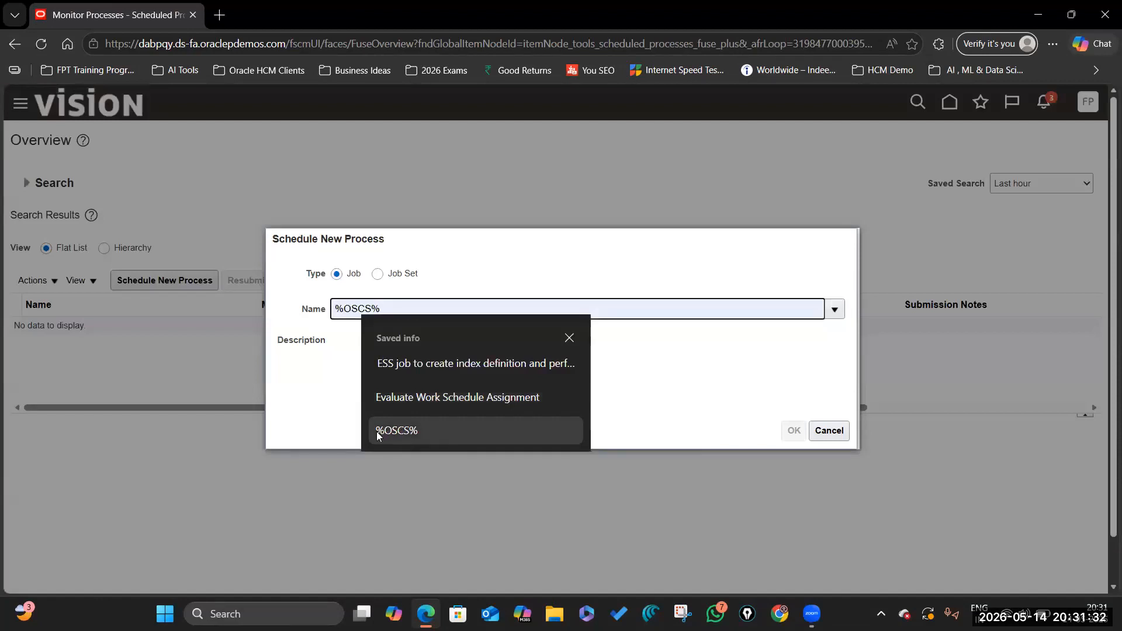
# - Search the job names for %OSCS% and schedule the "ESS job to create index definition and perform initial ingest to OSCS"
pyautogui.click(412, 435)
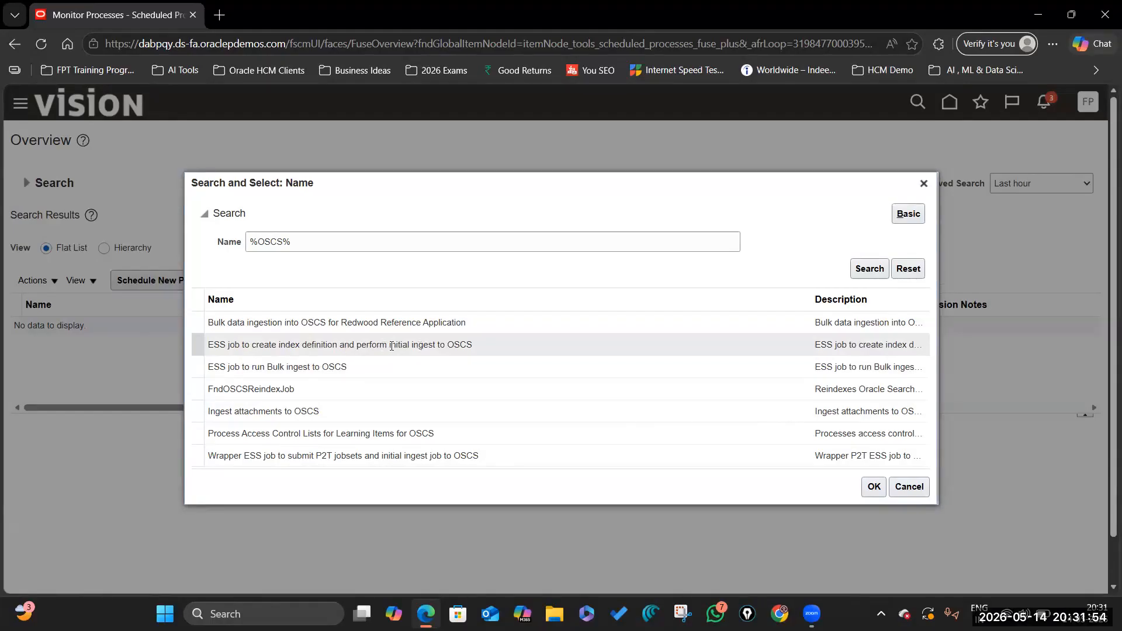
pyautogui.click(391, 346)
pyautogui.moveTo(812, 300); pyautogui.dragTo(564, 330)
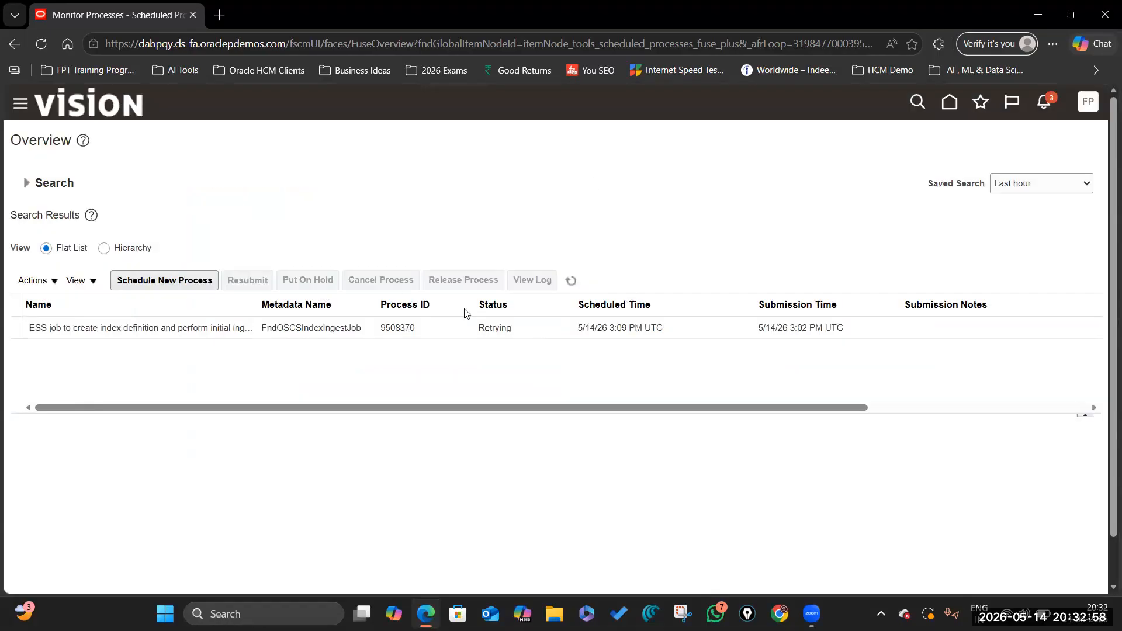
# - Open Add Assignment for the new hire, include the Managers and Salary sections and continue to When and why
pyautogui.click(949, 103)
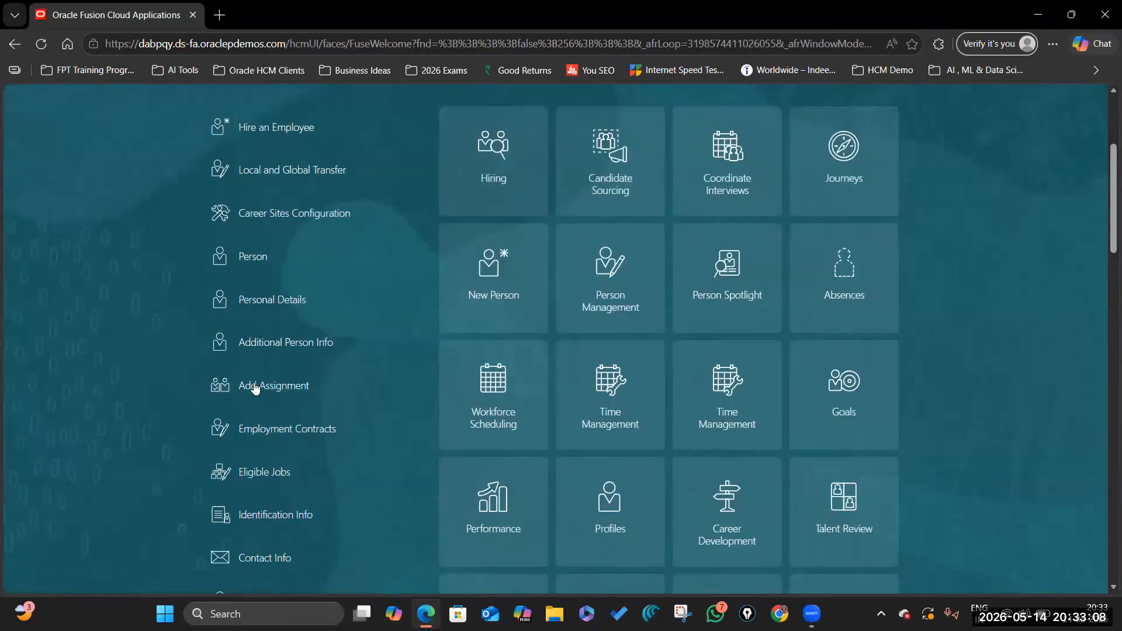
pyautogui.scroll(-8, 243, 462)
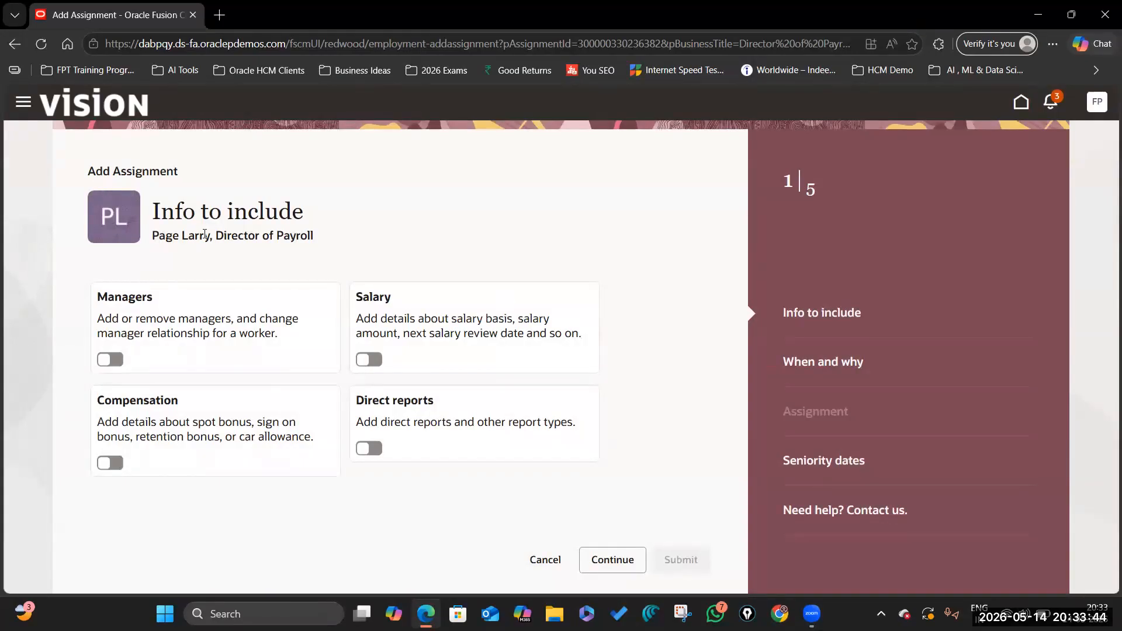
pyautogui.moveTo(154, 235); pyautogui.dragTo(209, 236)
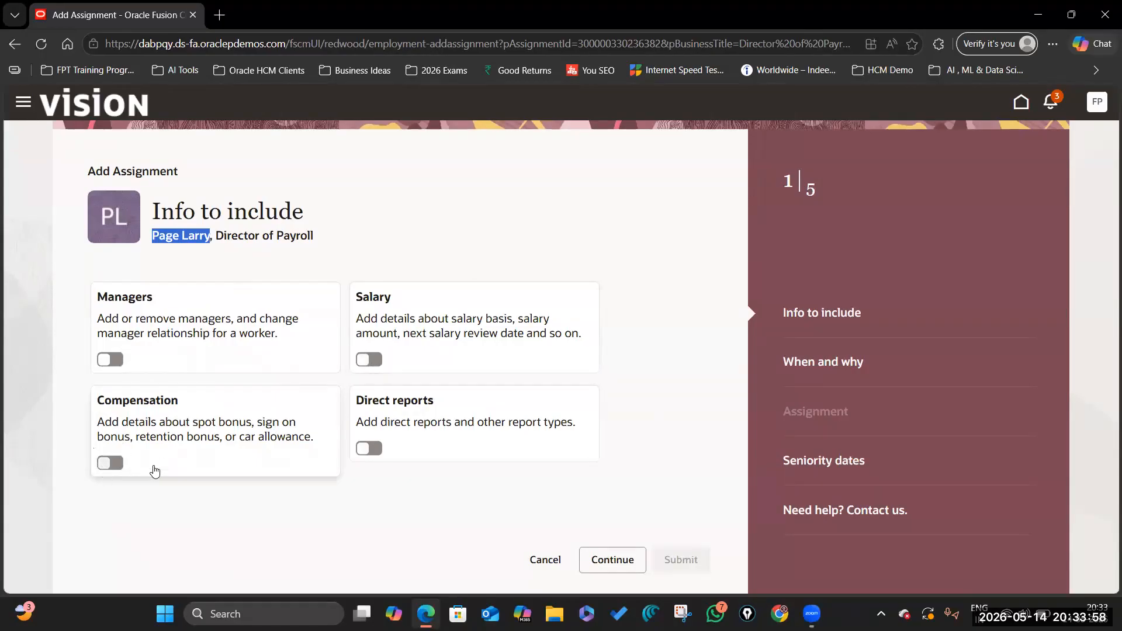
pyautogui.click(120, 363)
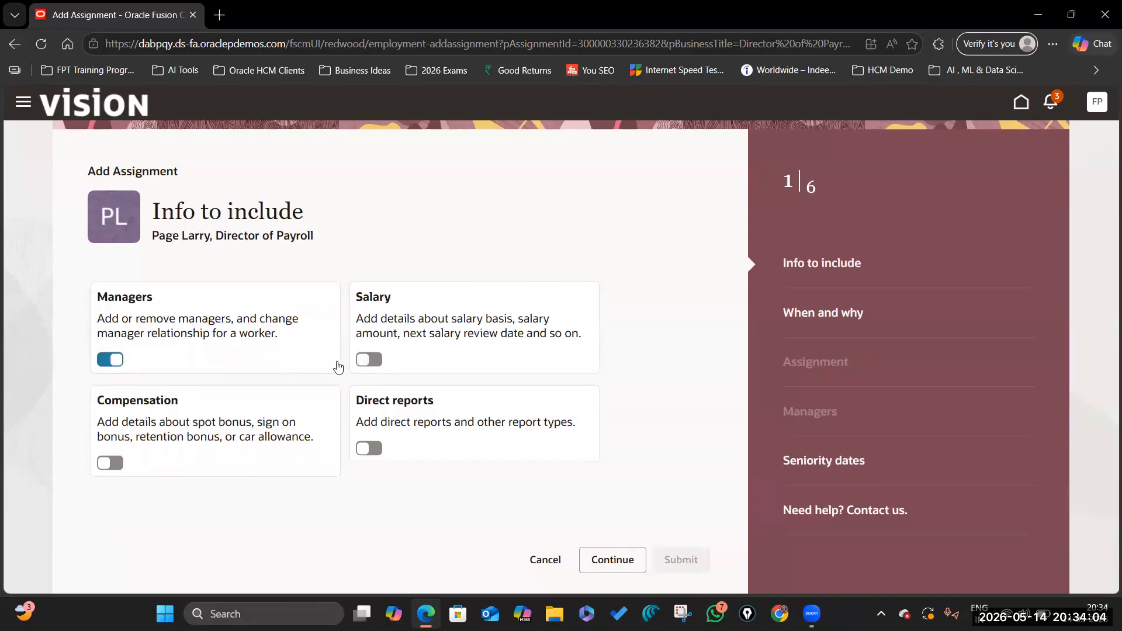
pyautogui.click(379, 361)
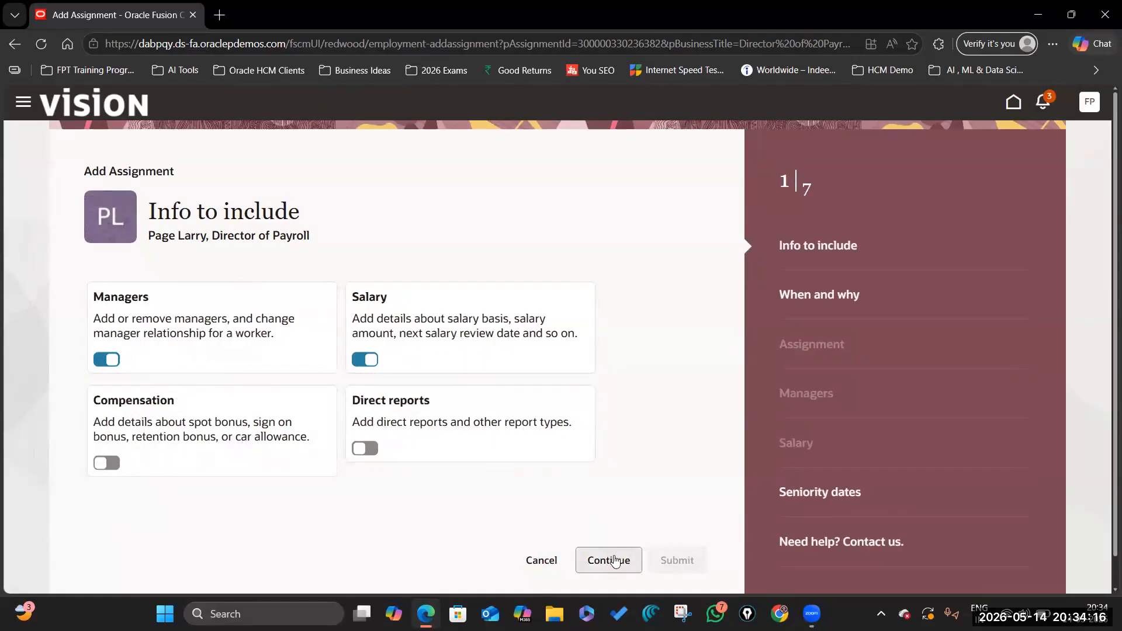
pyautogui.click(610, 560)
# - Set the new assignment's start date to 1/1/25
pyautogui.click(186, 456)
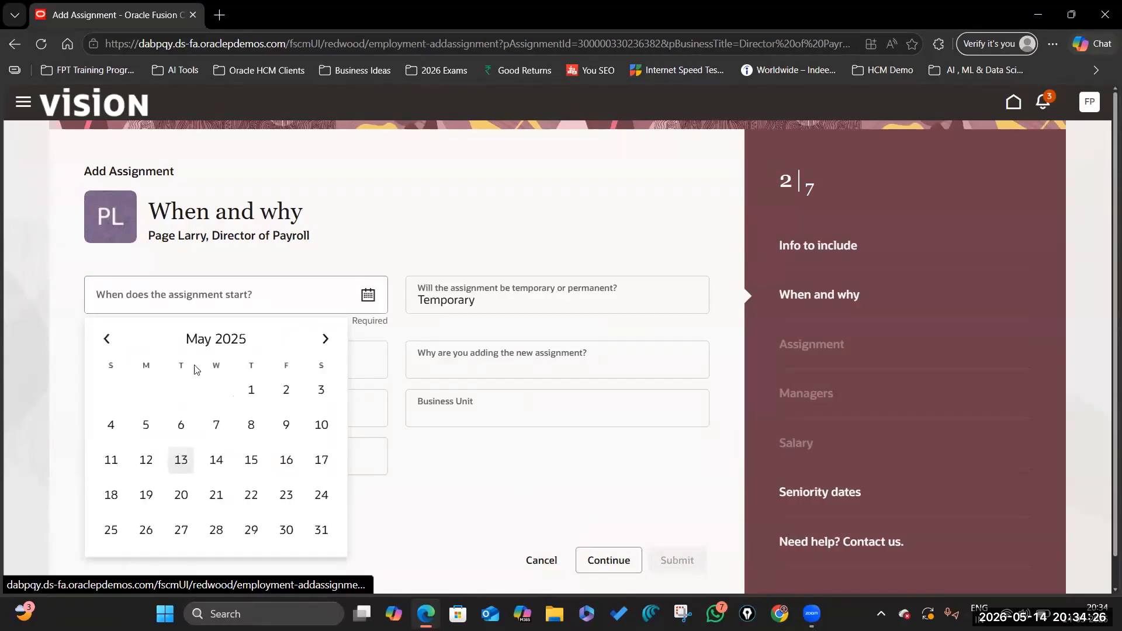
pyautogui.click(197, 339)
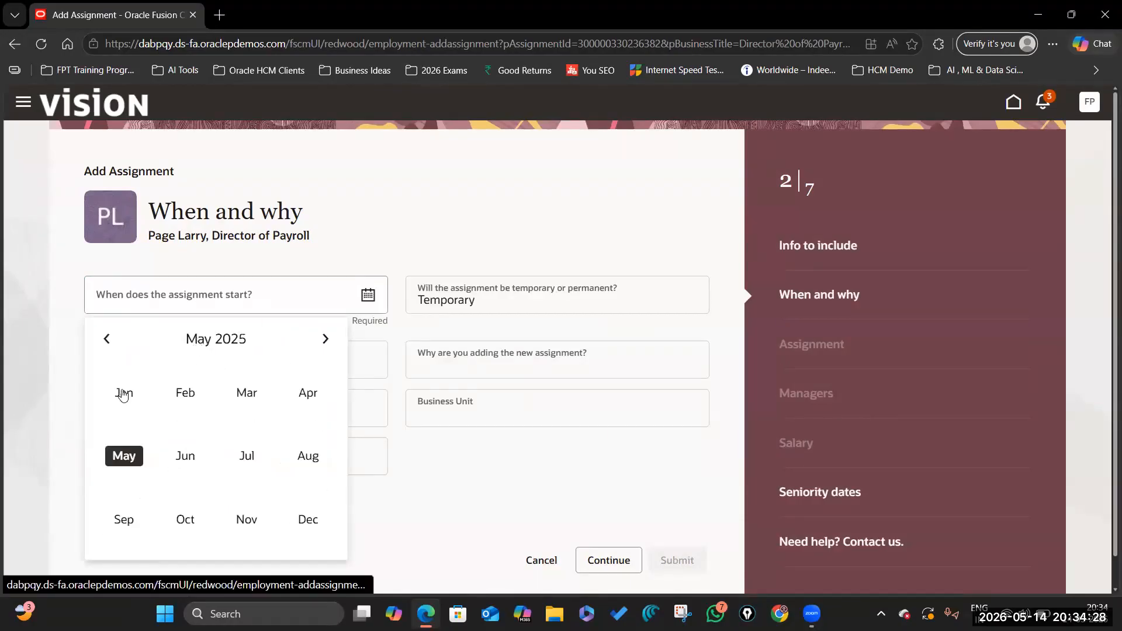
pyautogui.click(124, 391)
pyautogui.click(217, 396)
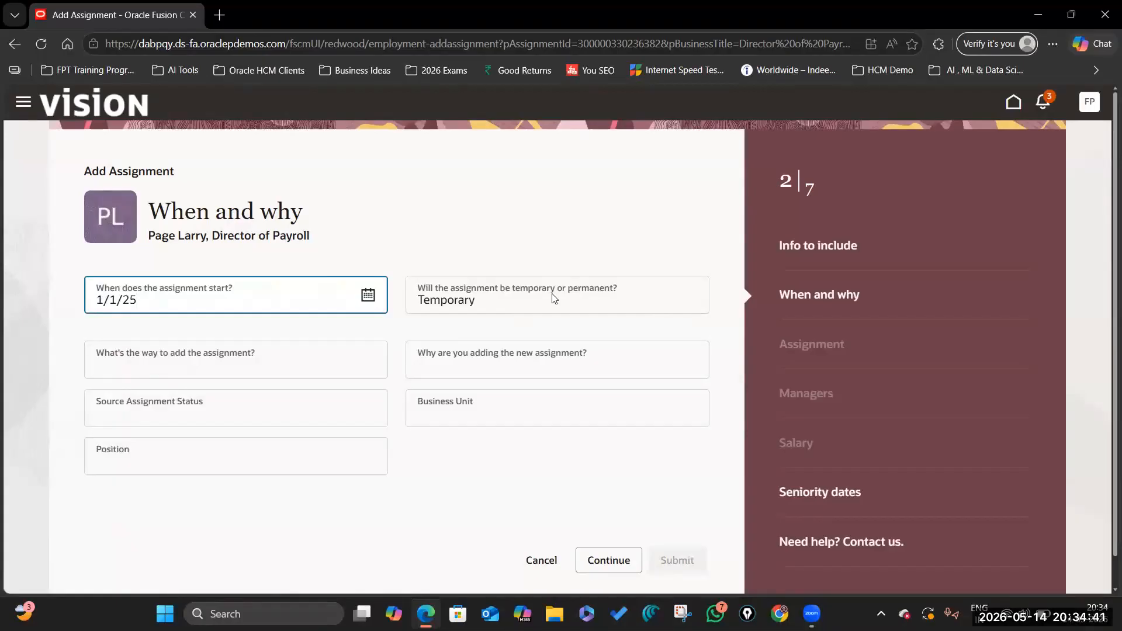
pyautogui.press('Tab')
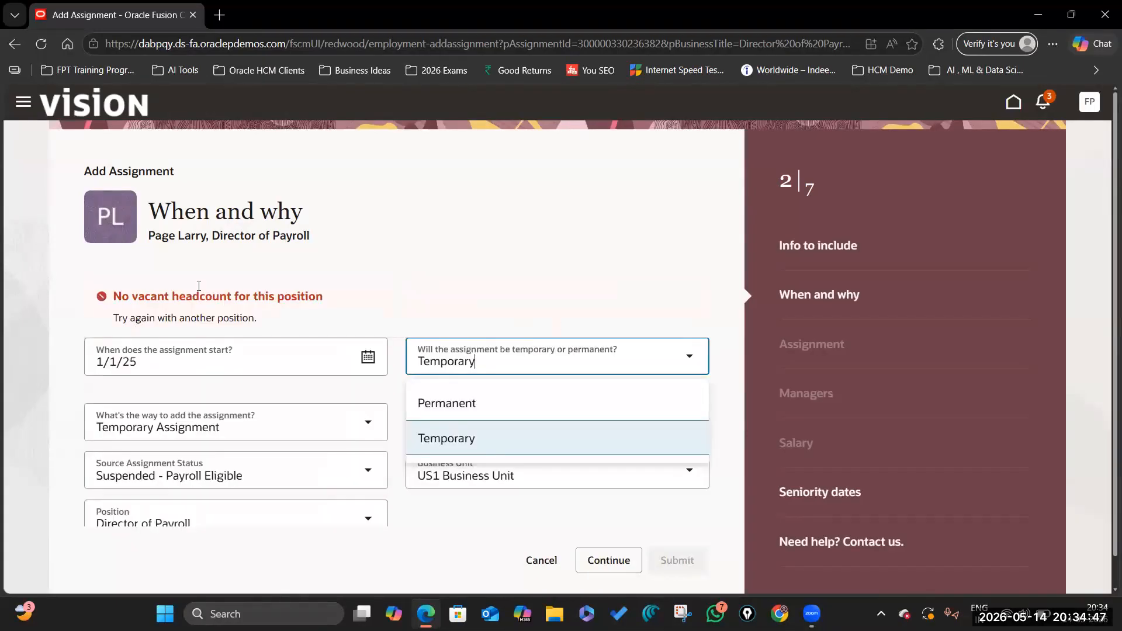
# - Change the assignment from temporary to Permanent
pyautogui.click(306, 236)
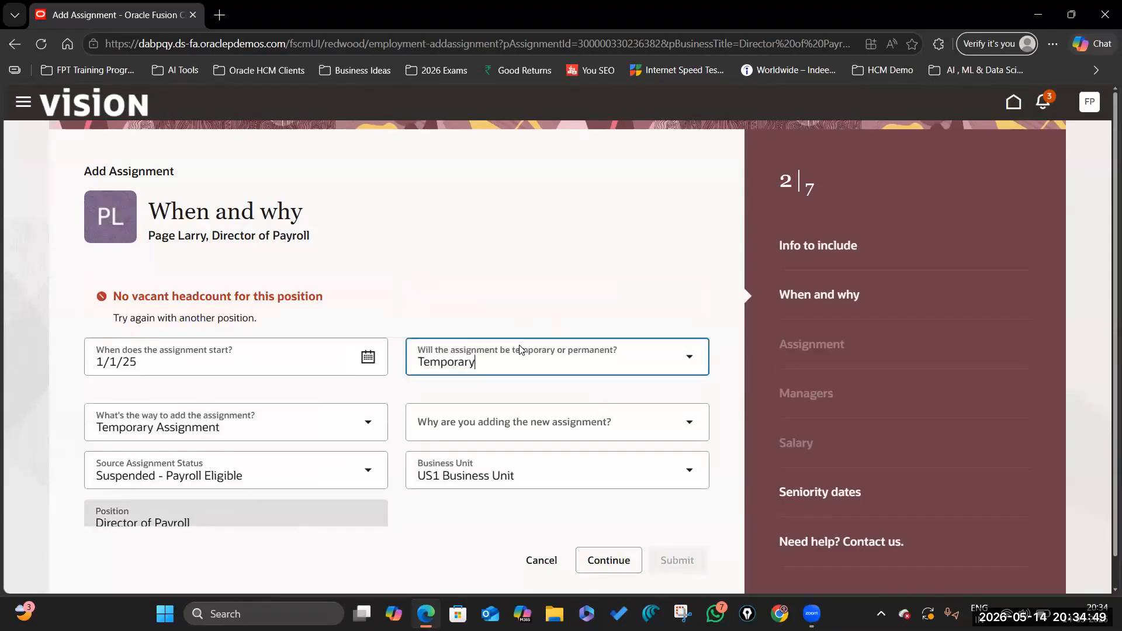
pyautogui.scroll(-1, 392, 440)
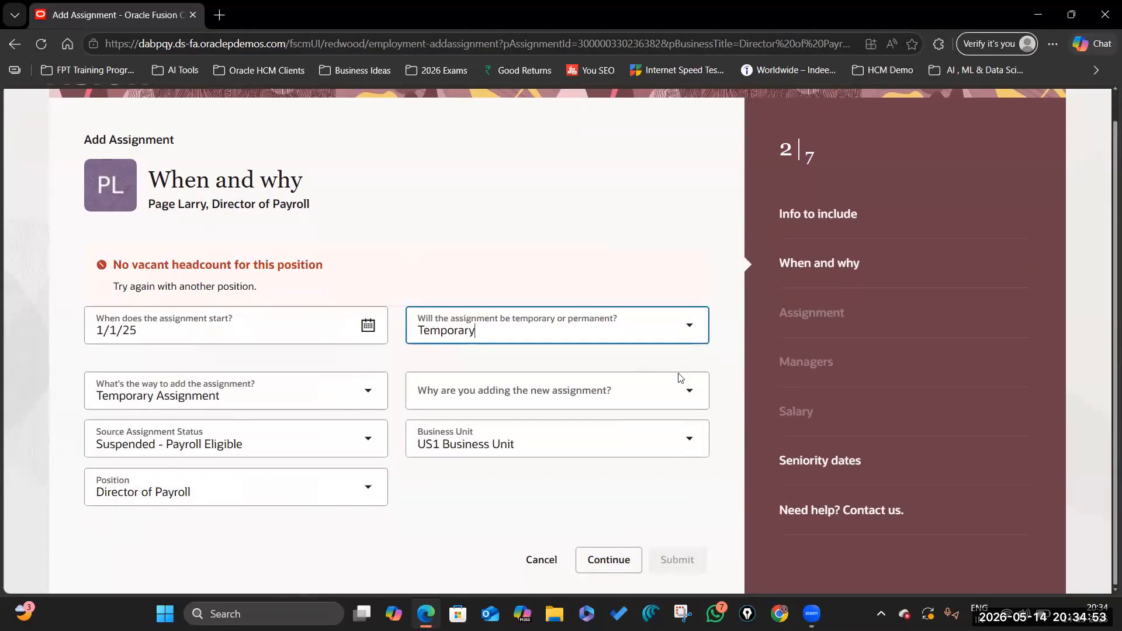
pyautogui.click(689, 326)
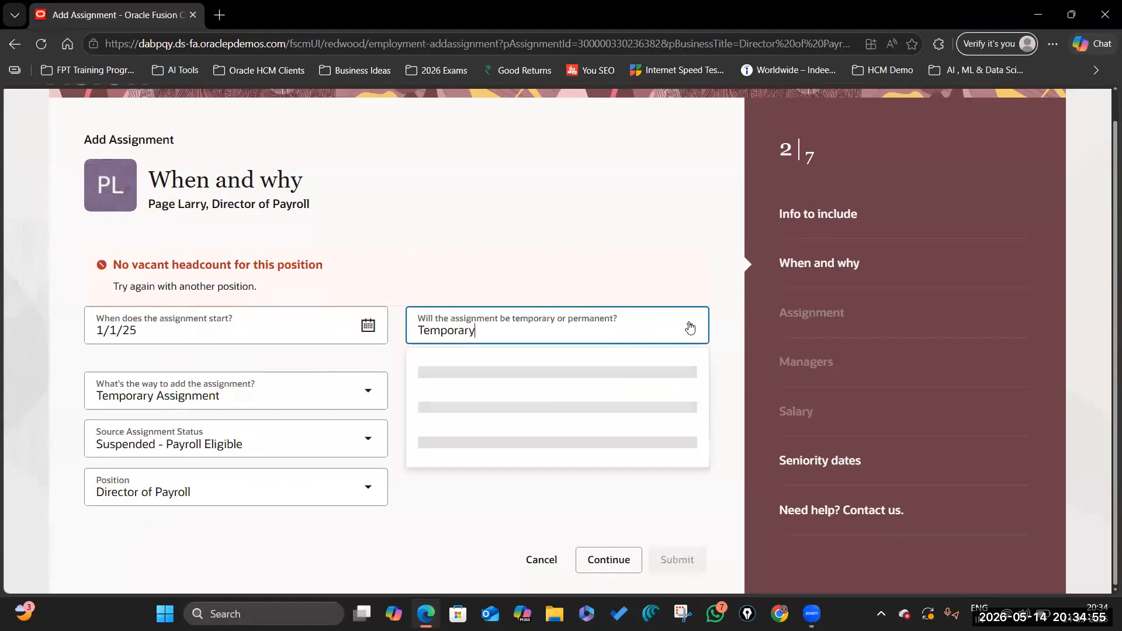
pyautogui.click(495, 371)
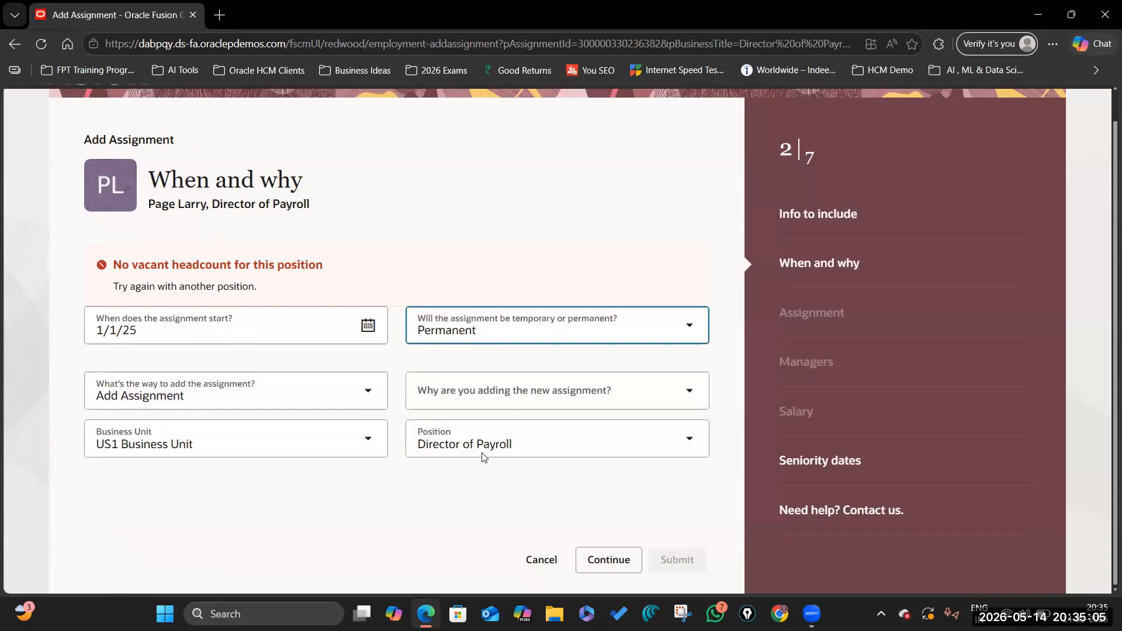
# - Set the new assignment's position to Instructor and the reason for adding it to Internal Recruitment
pyautogui.click(573, 445)
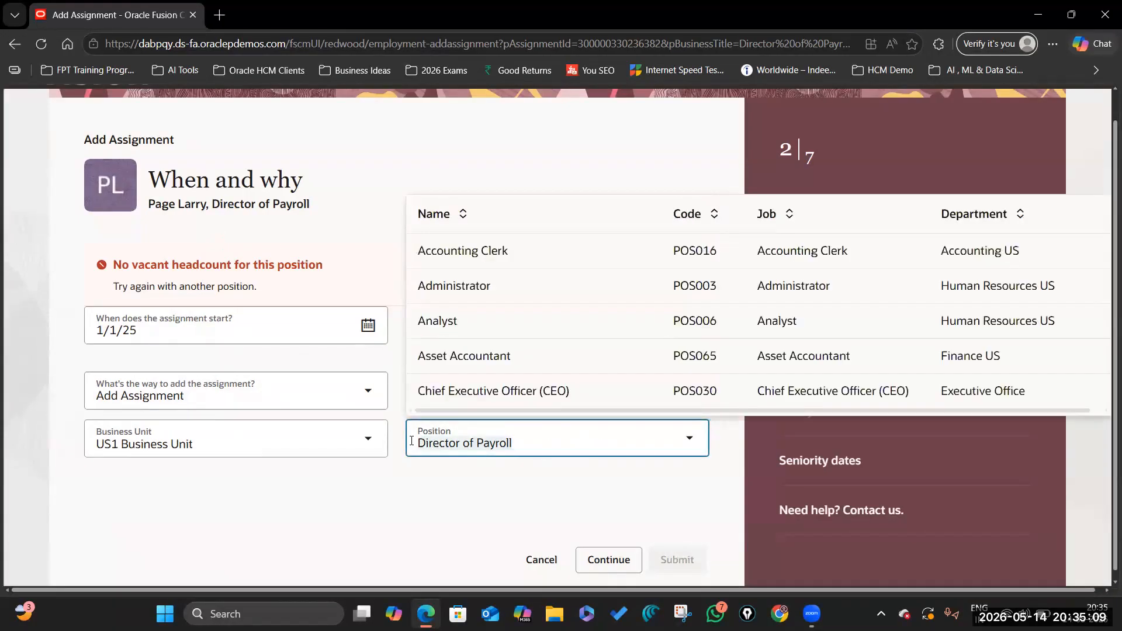
pyautogui.press('BackSpace')
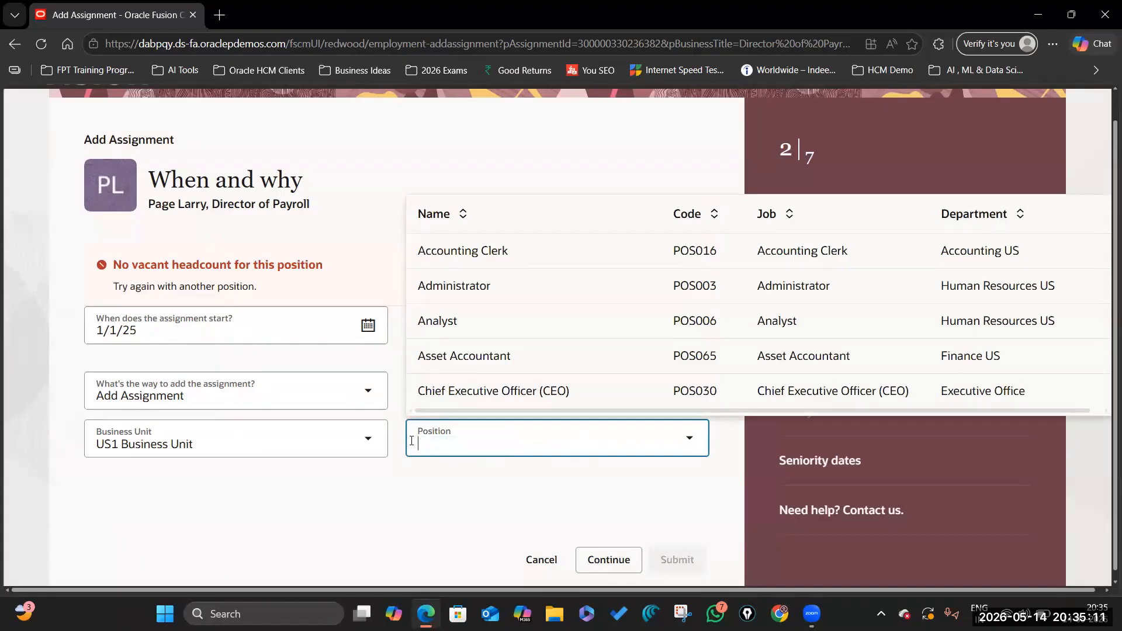
pyautogui.write('Inst')
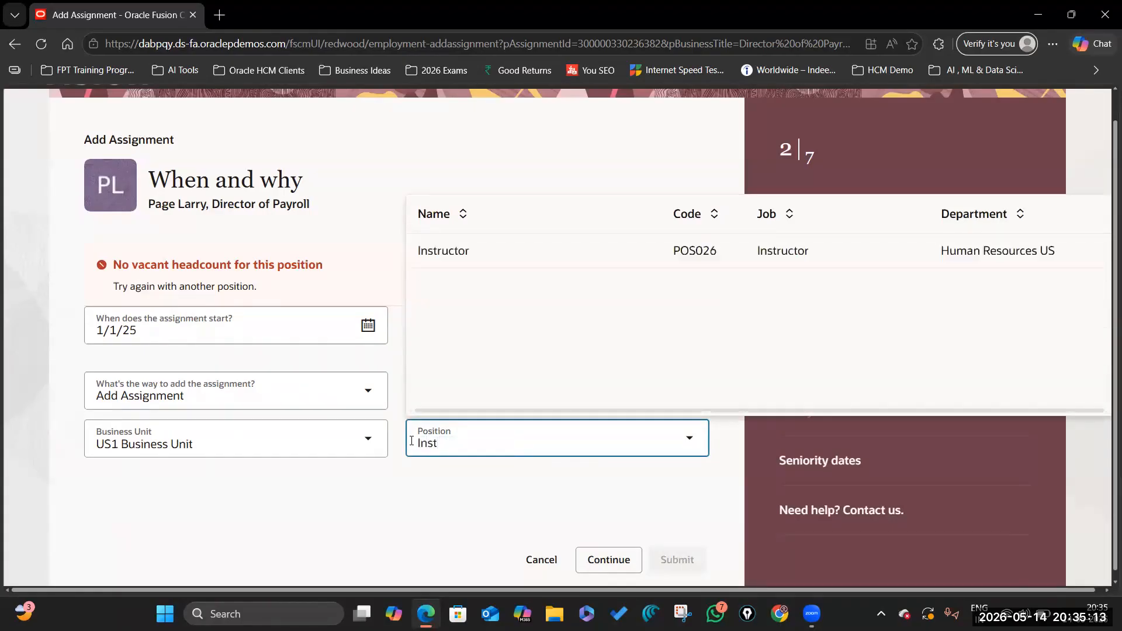
pyautogui.click(528, 251)
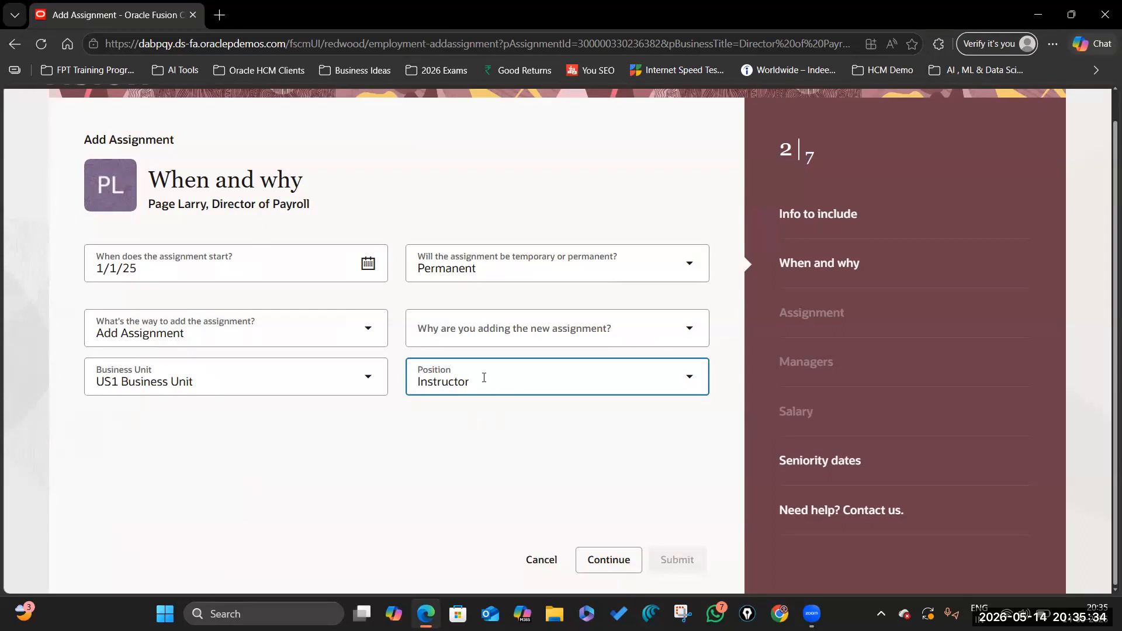
pyautogui.click(688, 328)
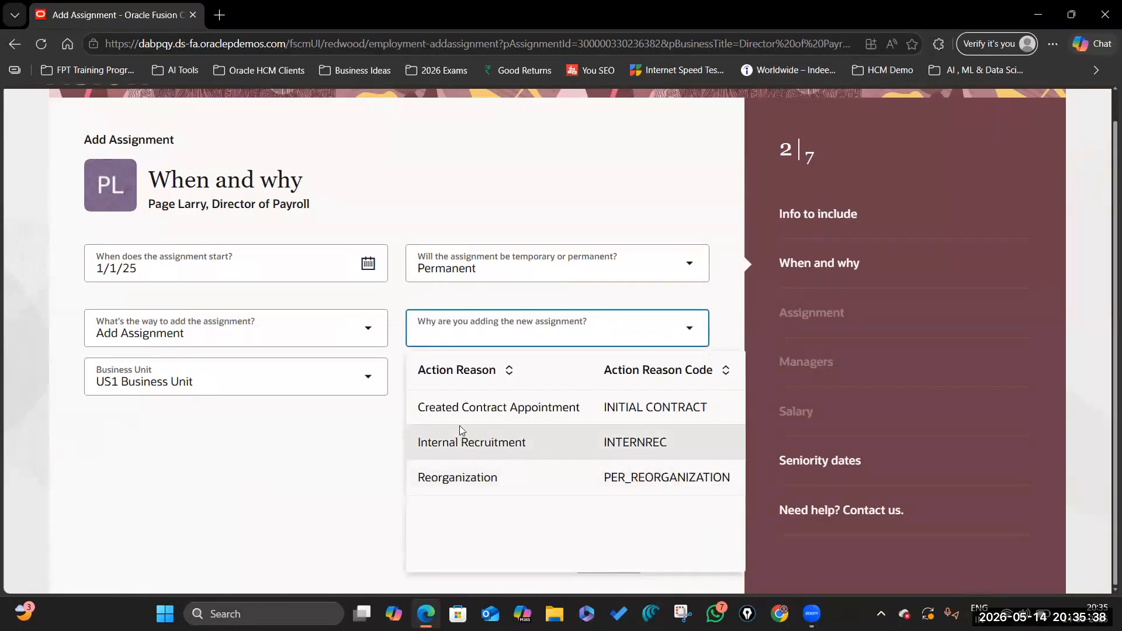
pyautogui.click(505, 444)
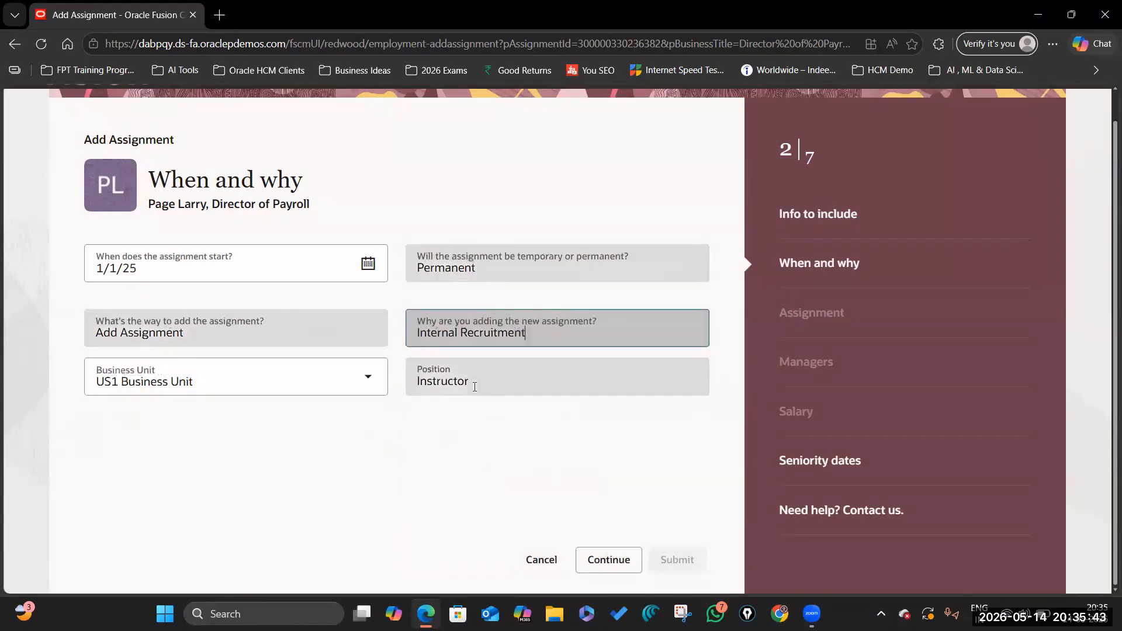
# - Continue past the position override with synchronization kept on, review the assignment details and proceed to the Managers section
pyautogui.click(621, 565)
pyautogui.doubleClick(456, 217)
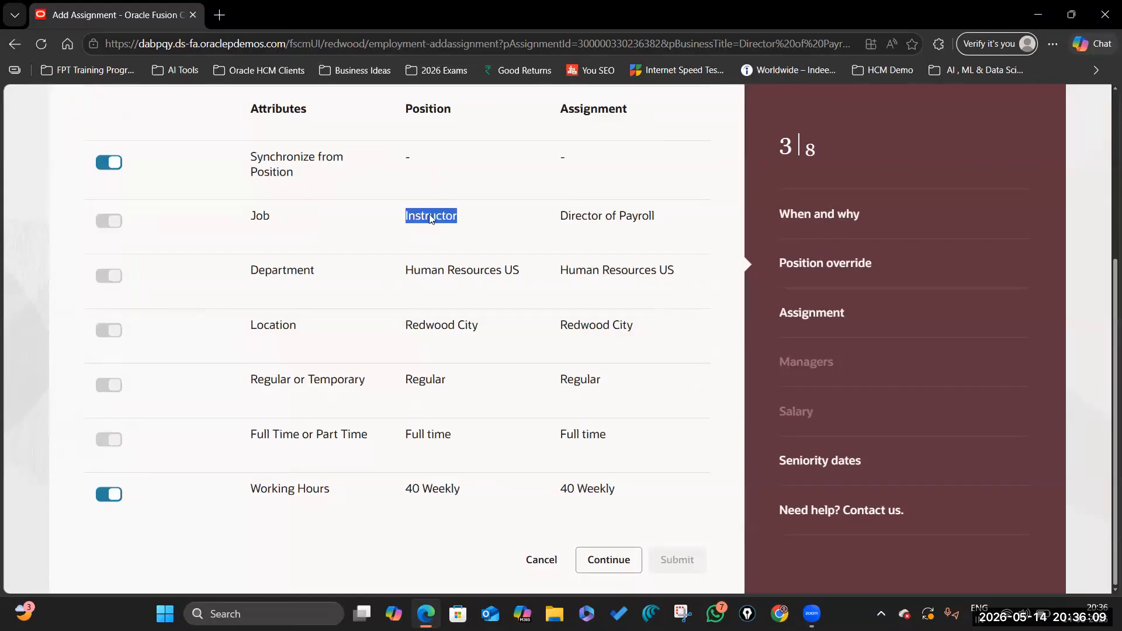
pyautogui.click(637, 576)
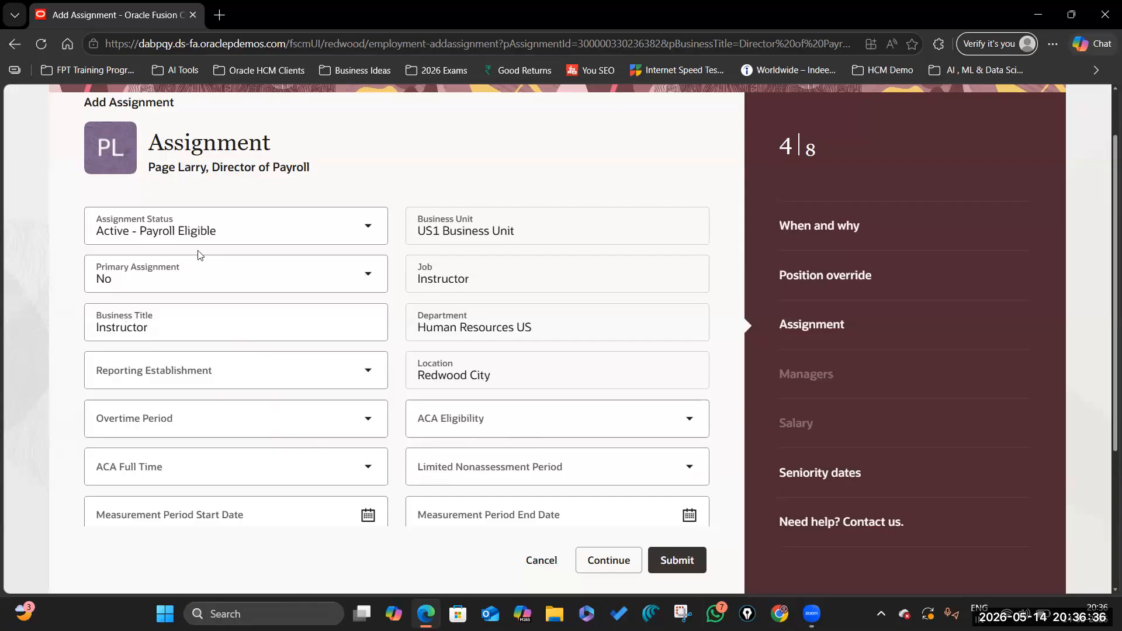
pyautogui.click(157, 327)
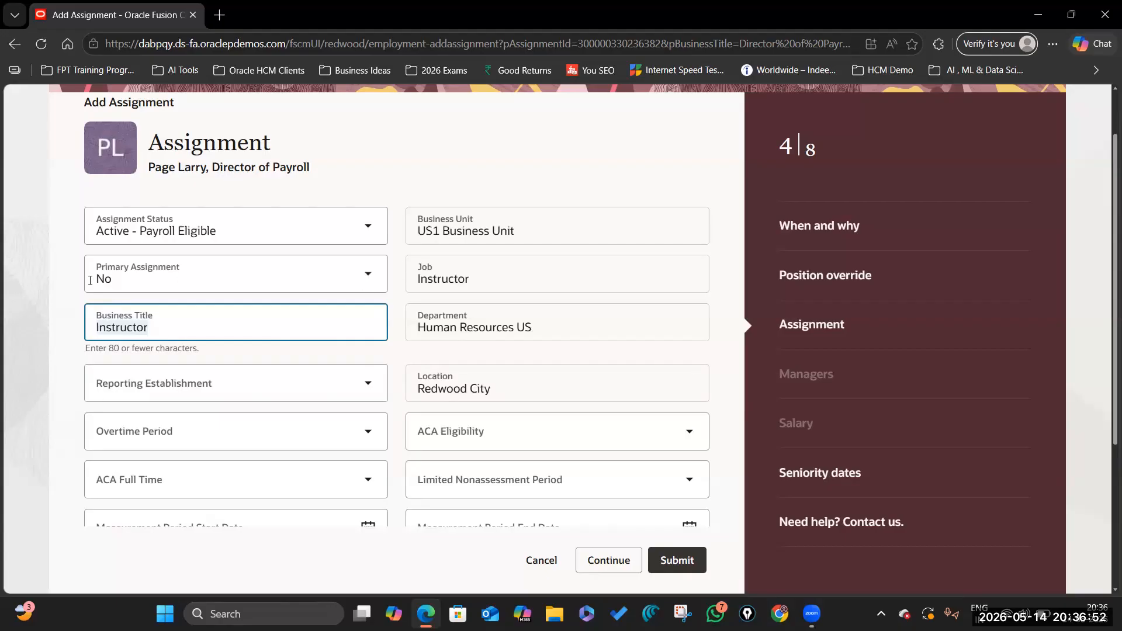
pyautogui.scroll(-1, 165, 302)
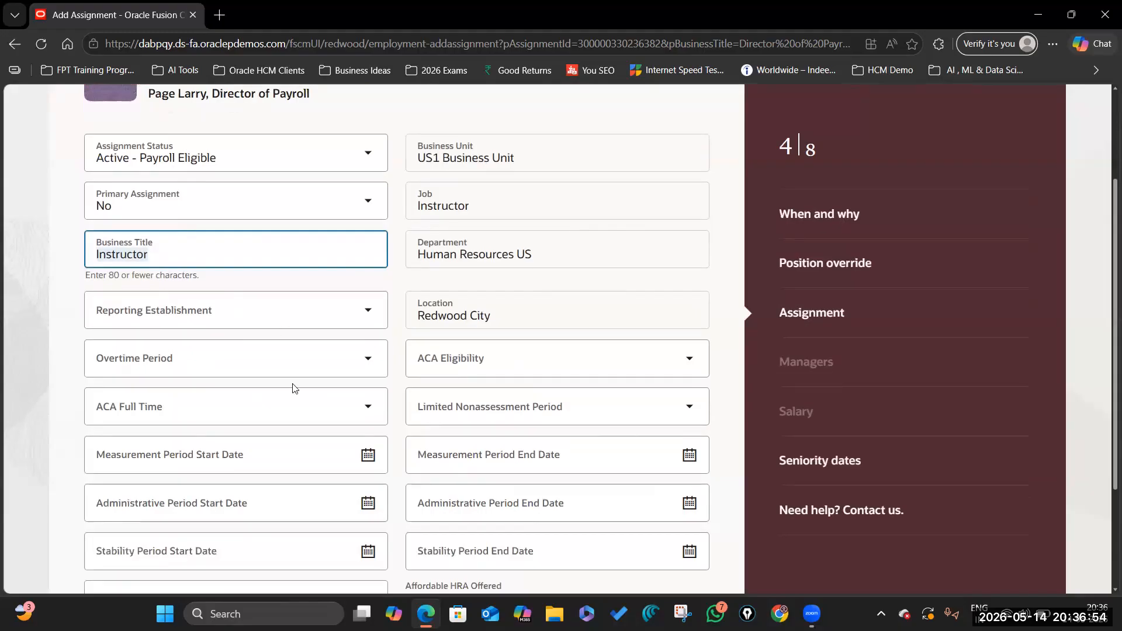
pyautogui.click(536, 269)
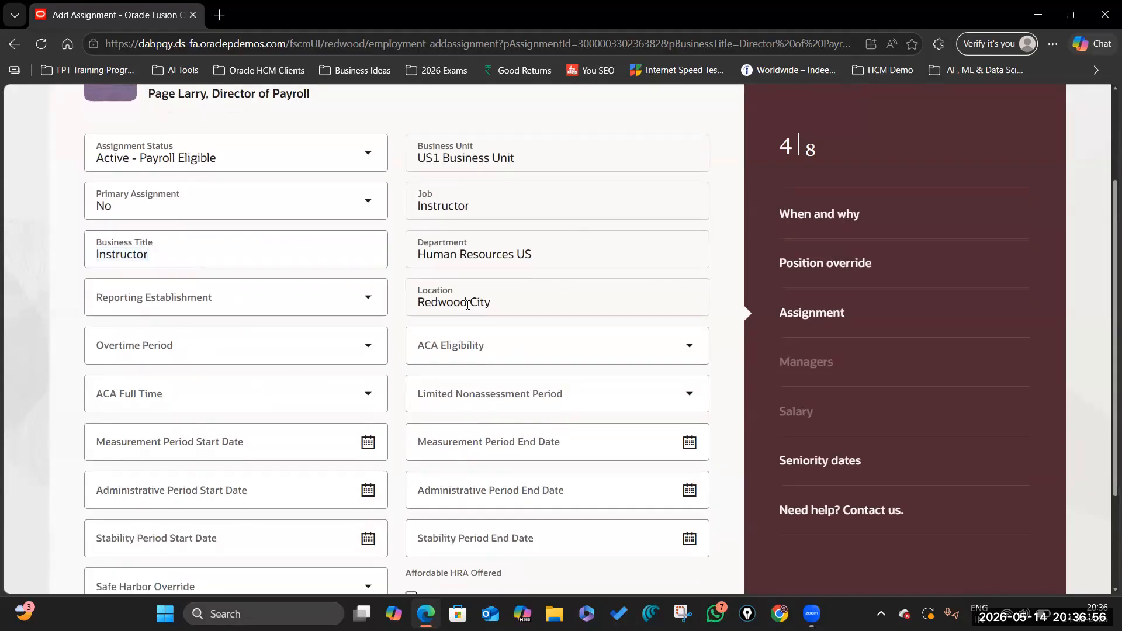
pyautogui.scroll(-3, 360, 433)
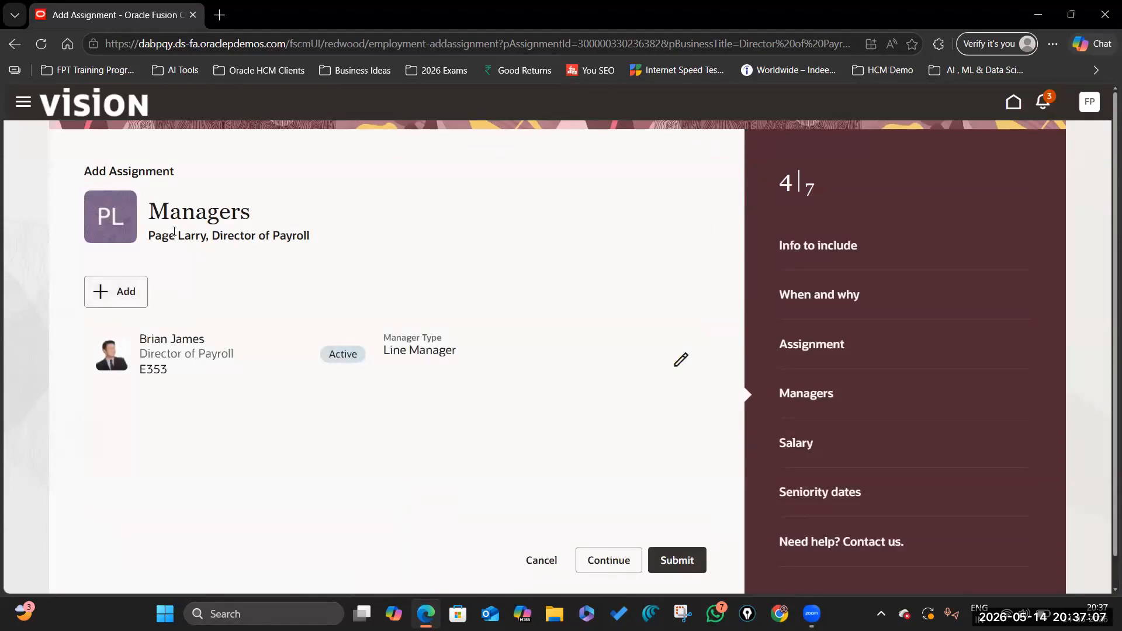
# - Start an additional manager entry and select the manager by searching for the first name
pyautogui.click(102, 294)
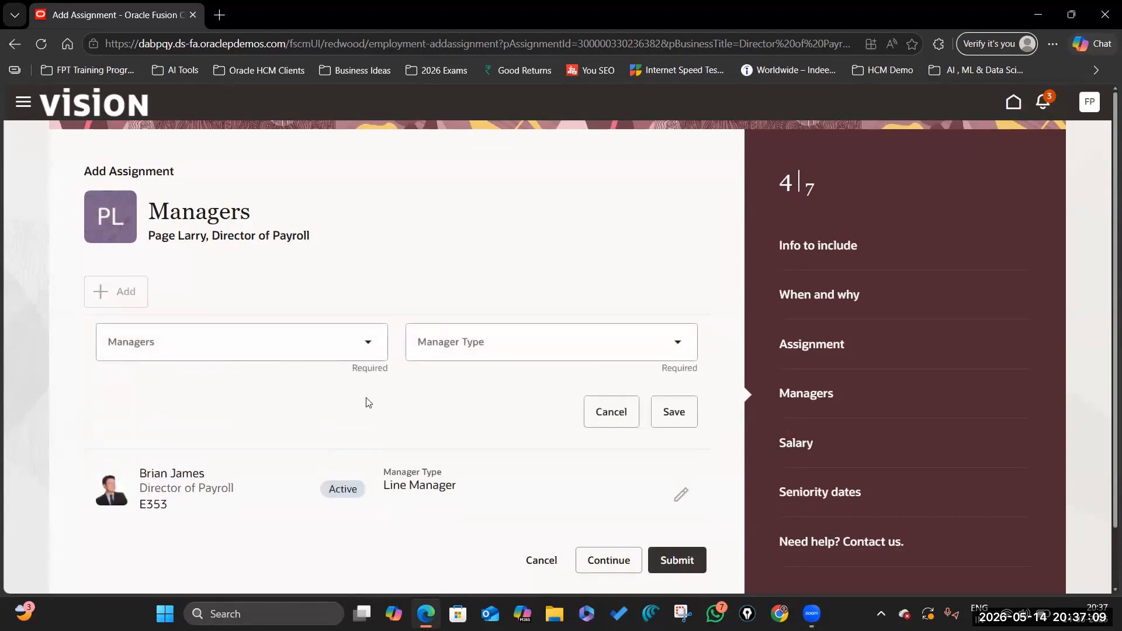
pyautogui.click(307, 340)
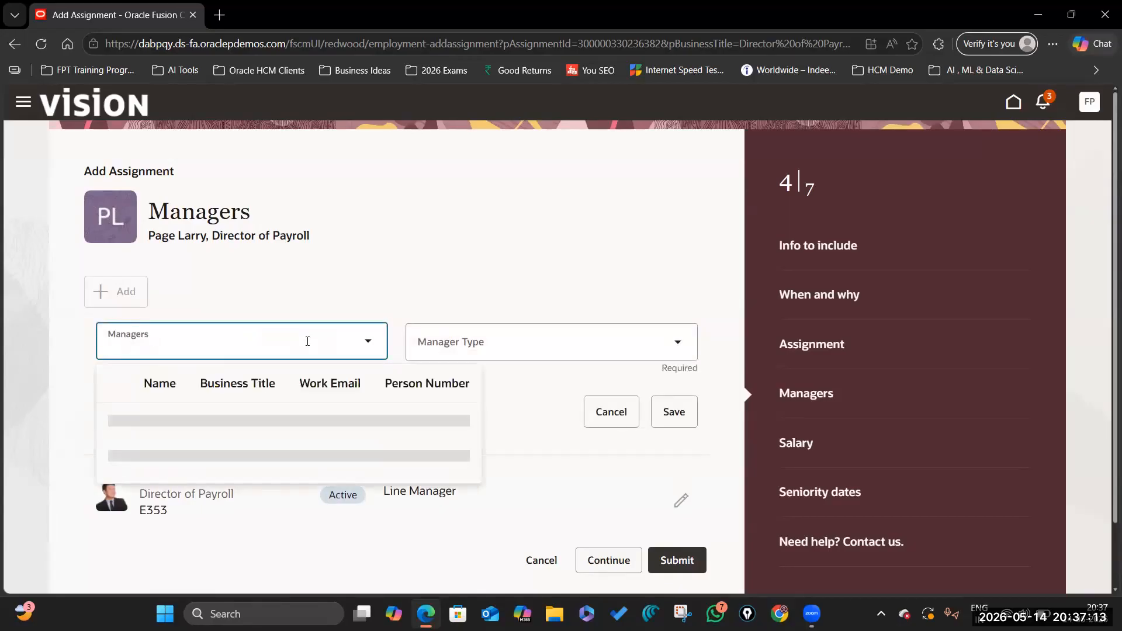
pyautogui.write('Mitch')
pyautogui.press('Return')
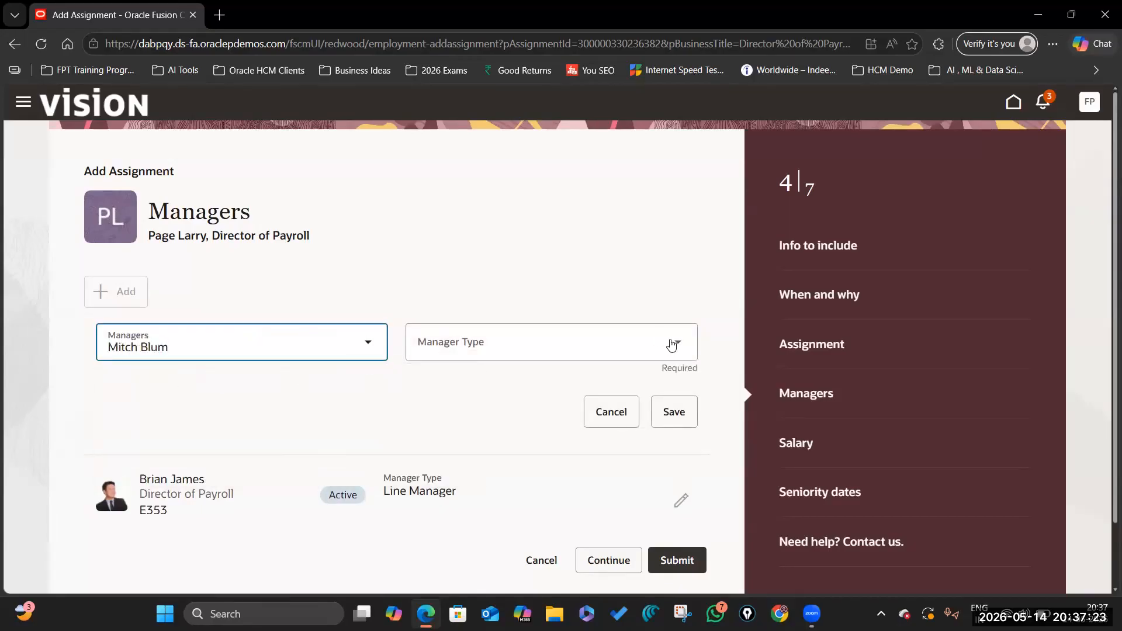
# - Try to assign the additional manager the type Line Manager
pyautogui.click(672, 345)
pyautogui.click(474, 390)
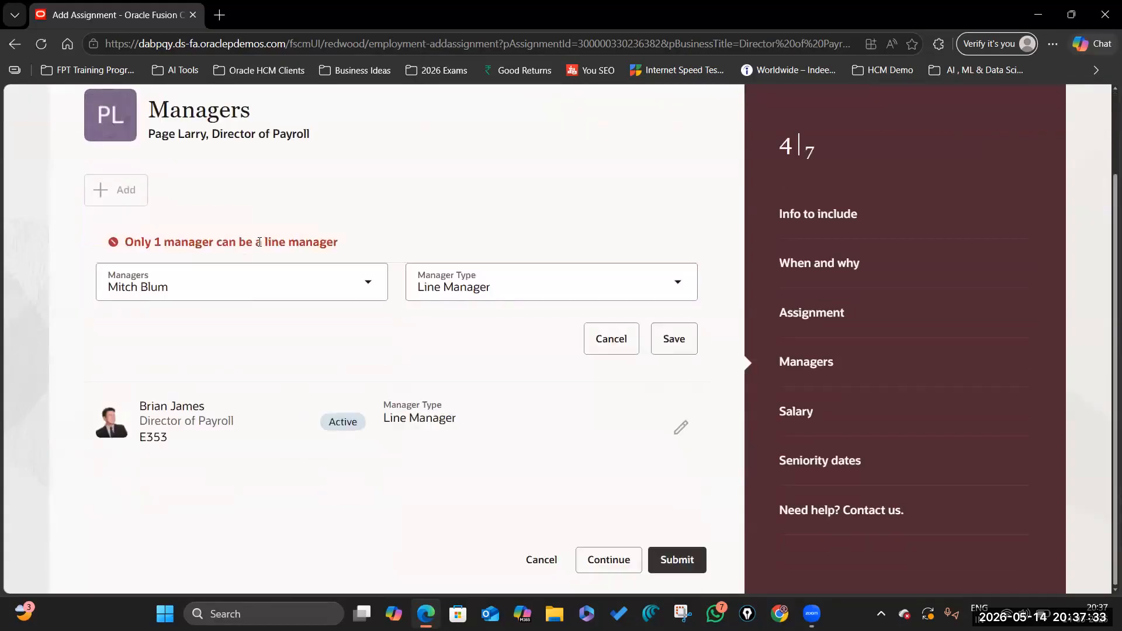
pyautogui.moveTo(264, 242); pyautogui.dragTo(397, 248)
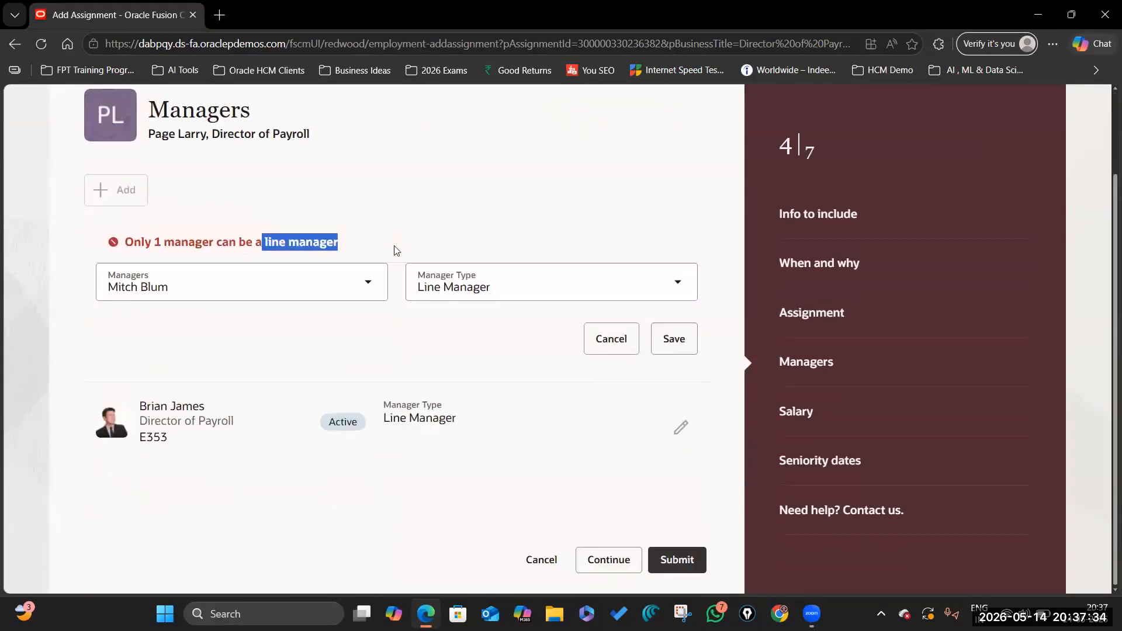
# - Set the additional manager's type to Resource Manager, save the entry and continue to the Salary section
pyautogui.click(679, 284)
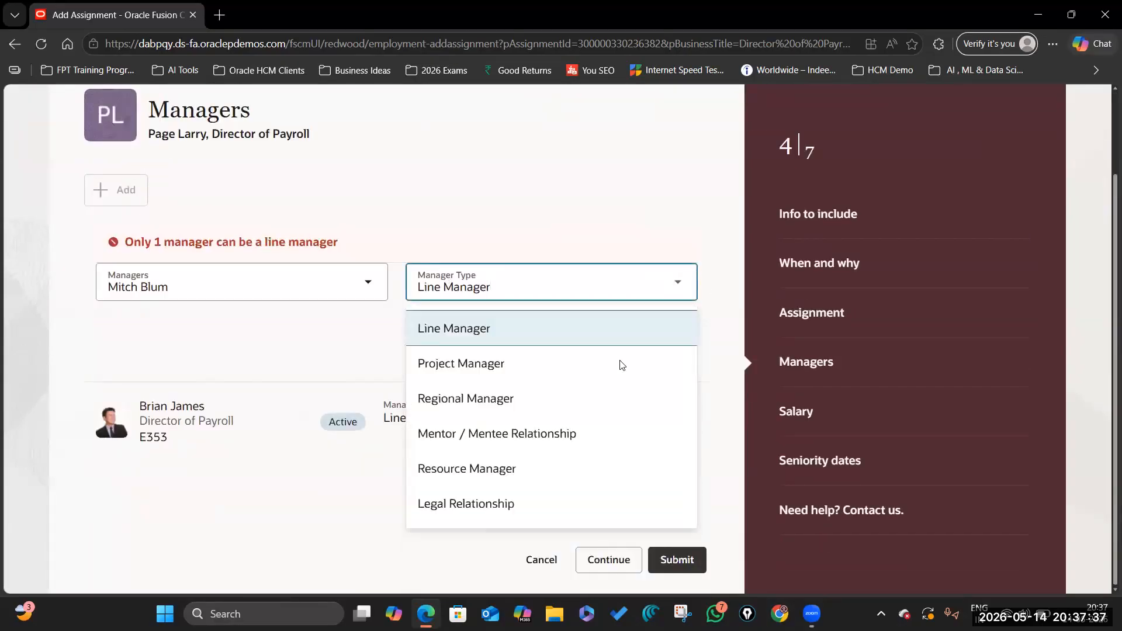
pyautogui.click(524, 468)
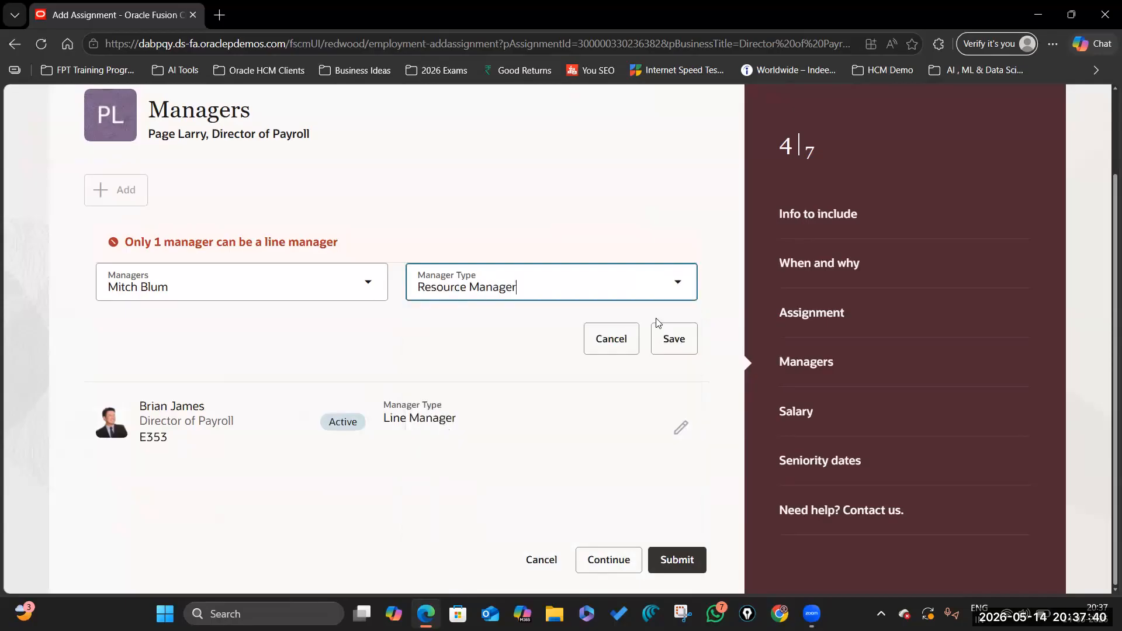
pyautogui.click(675, 342)
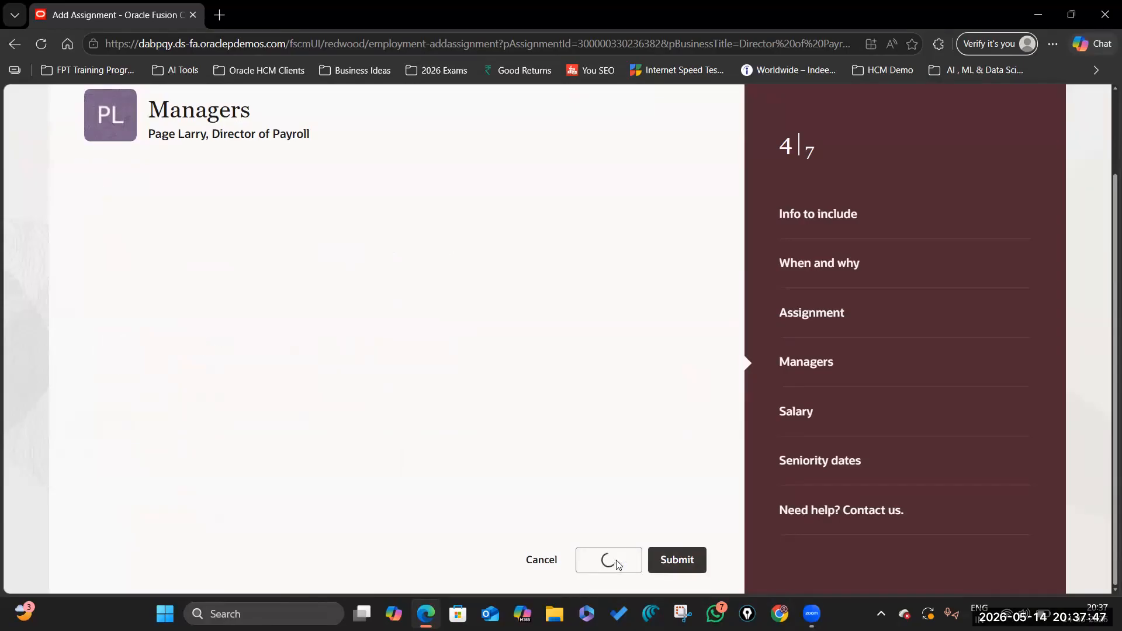
# - Set the salary basis to US1 Annual Salary with an amount of 120,000 USD and submit the new assignment
pyautogui.click(371, 205)
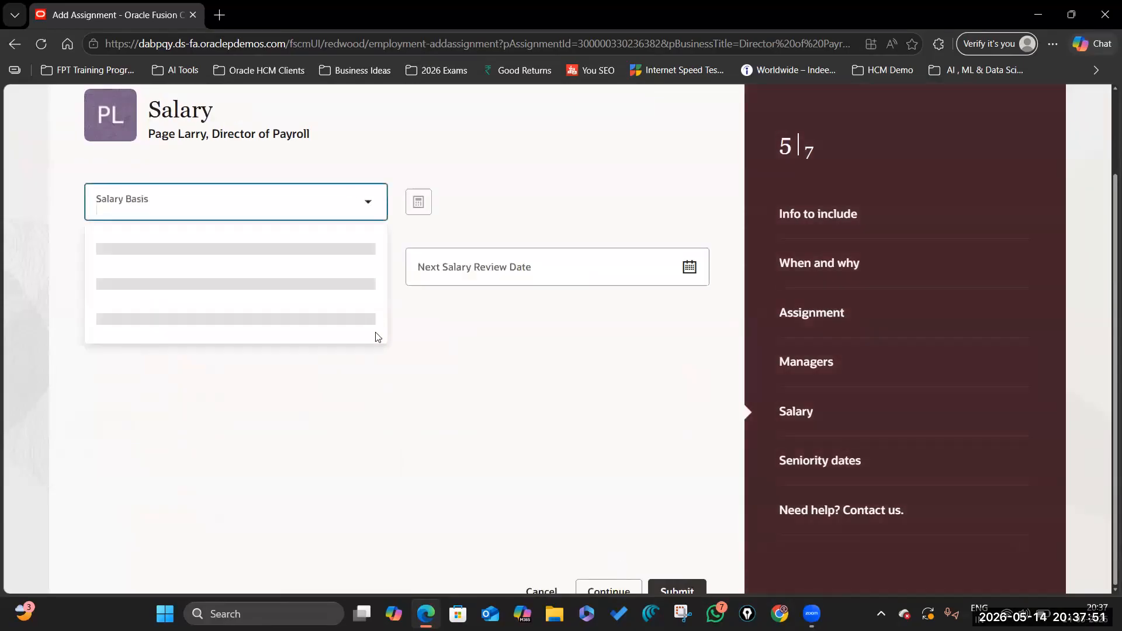
pyautogui.scroll(-2, 209, 429)
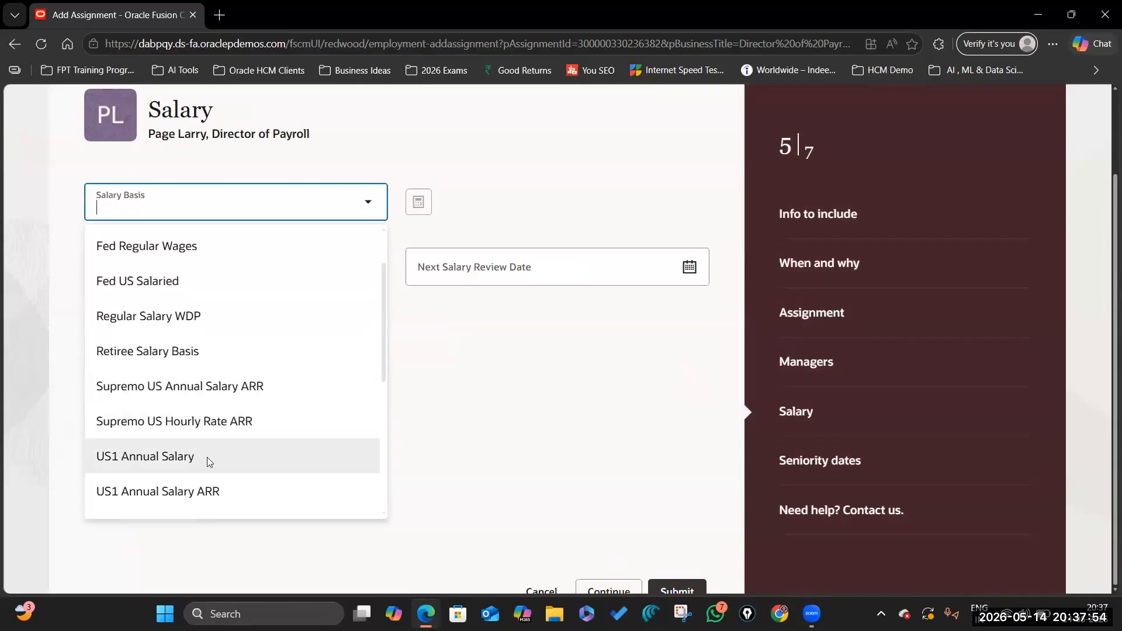
pyautogui.click(207, 457)
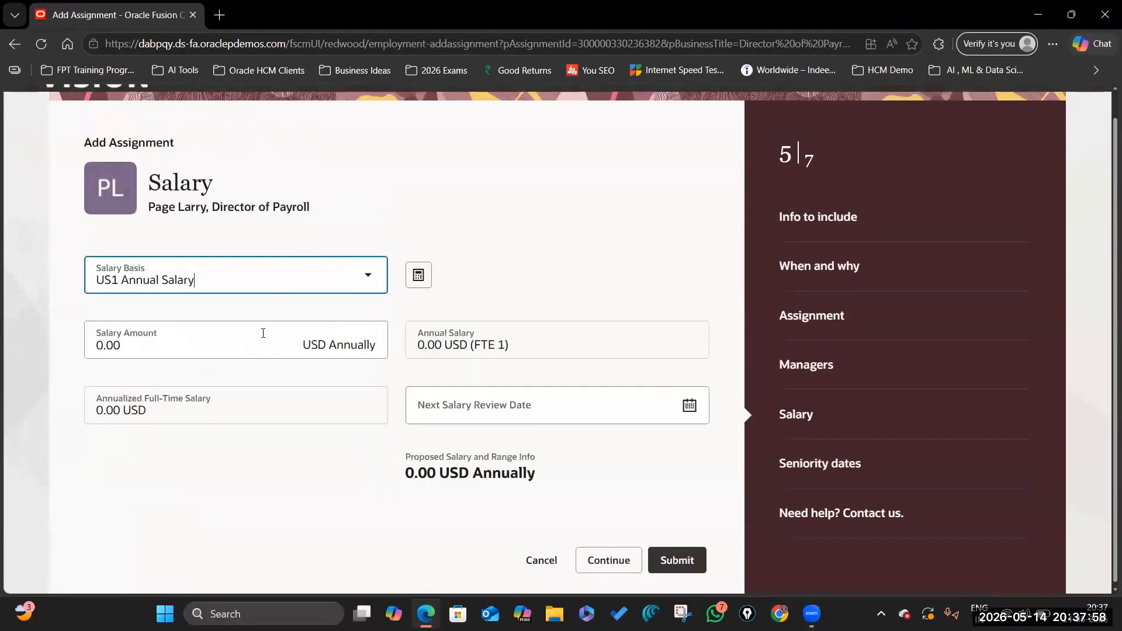
pyautogui.click(93, 341)
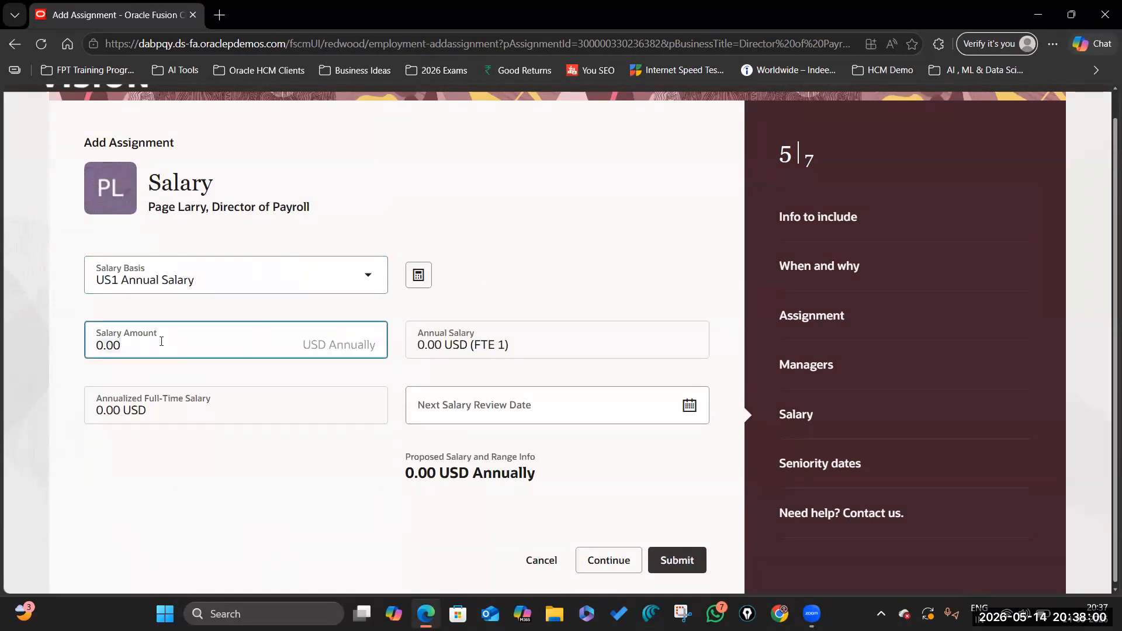
pyautogui.write('120000')
pyautogui.click(314, 466)
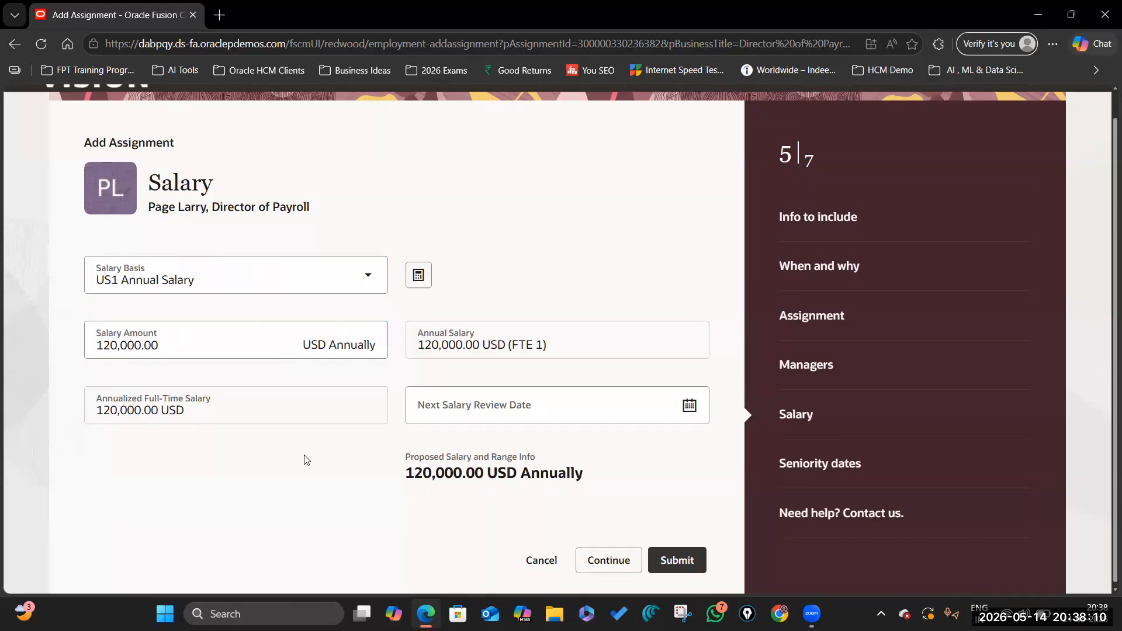
pyautogui.click(607, 563)
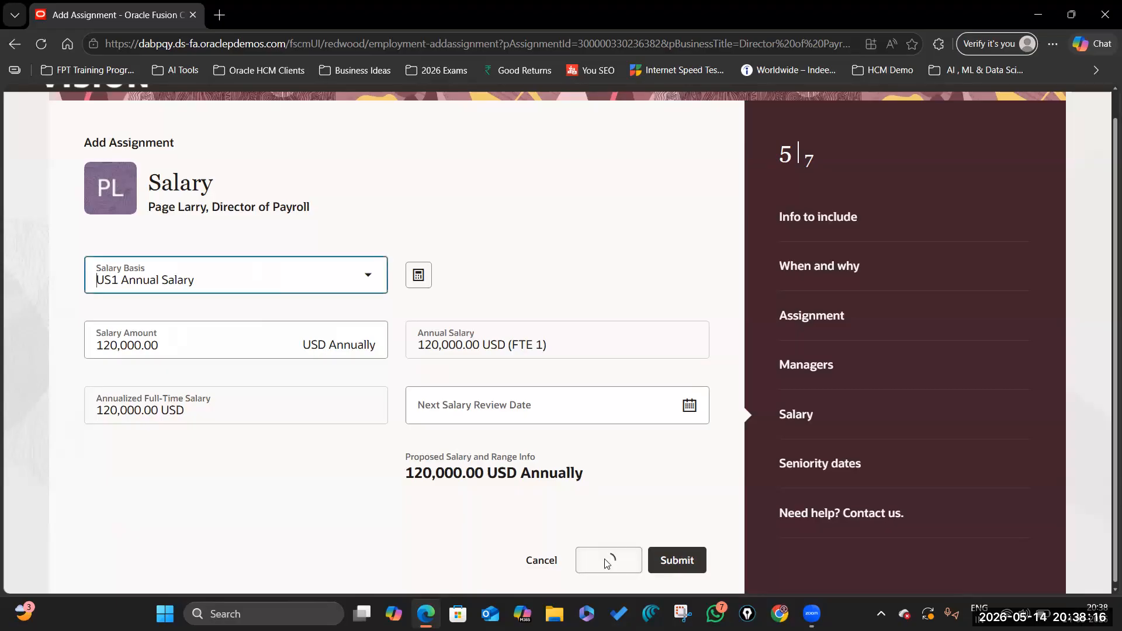
pyautogui.click(684, 561)
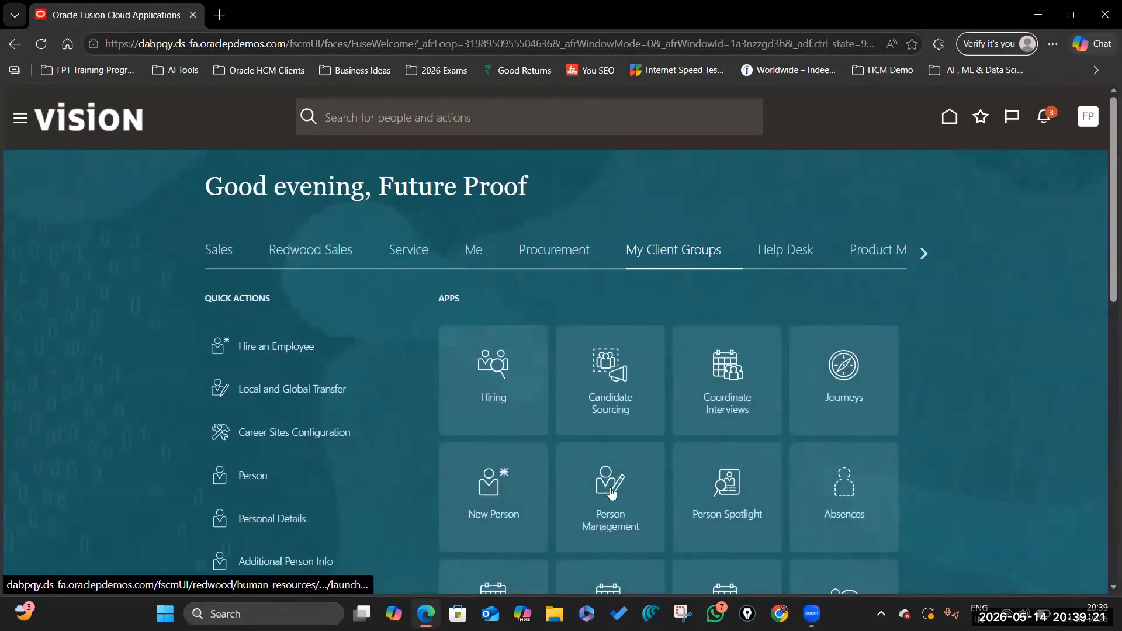
# - Open Person Management and search for the employee by person number
pyautogui.click(611, 491)
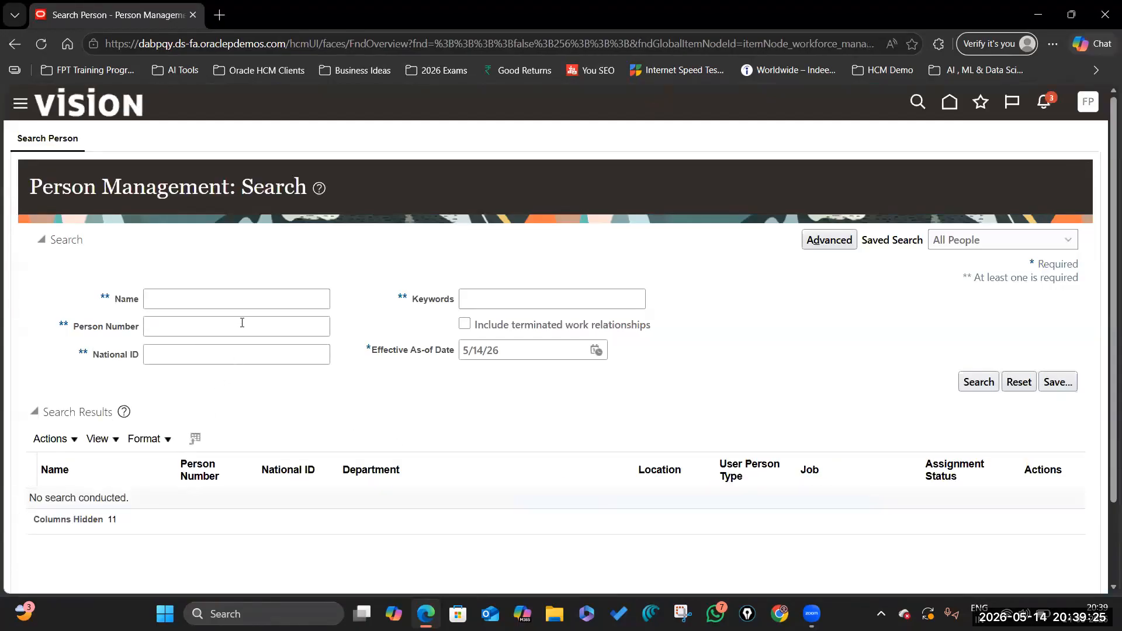
pyautogui.click(242, 322)
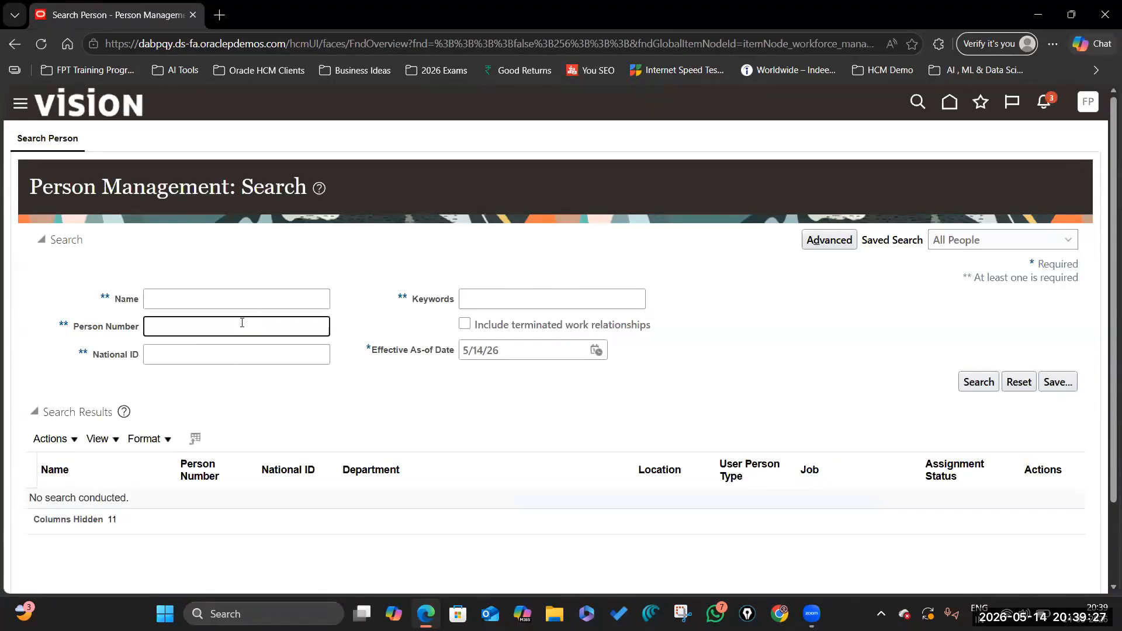
pyautogui.write('7799')
pyautogui.press('Return')
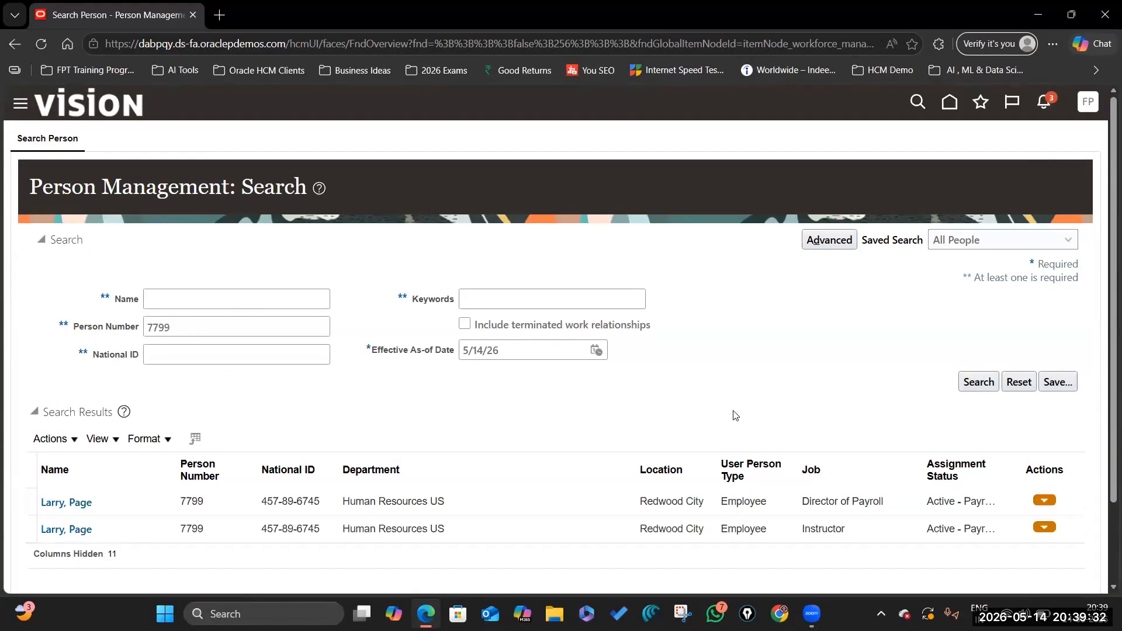
# - Resize the search result columns to show the Person Number, Location, User Person Type, Job and Assignment Status in full
pyautogui.scroll(-2, 738, 418)
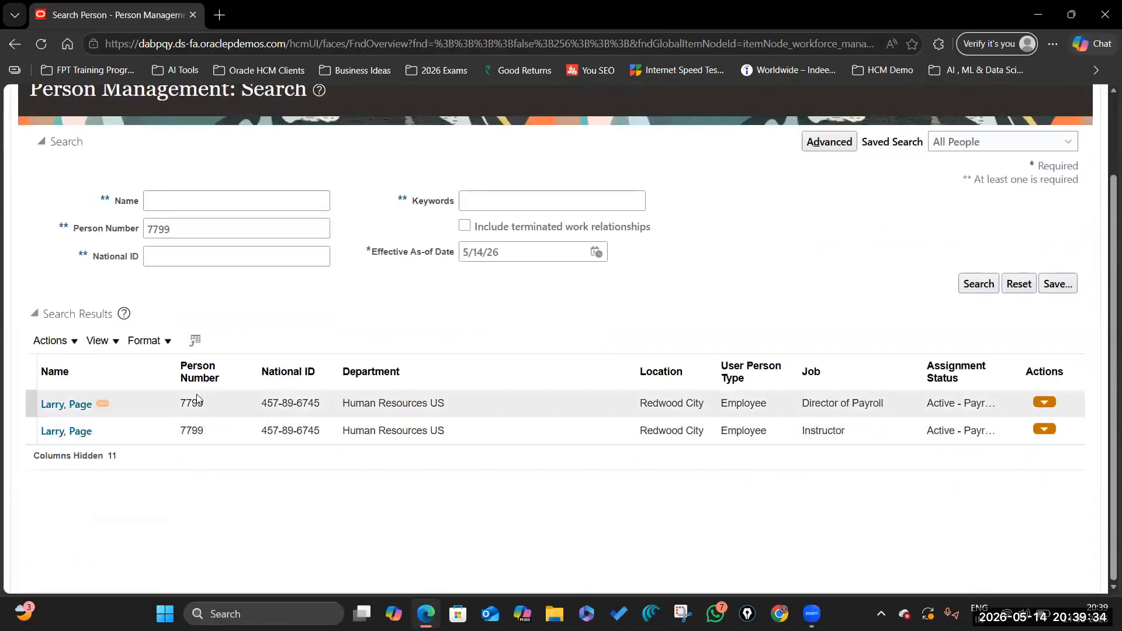
pyautogui.moveTo(153, 366); pyautogui.dragTo(128, 367)
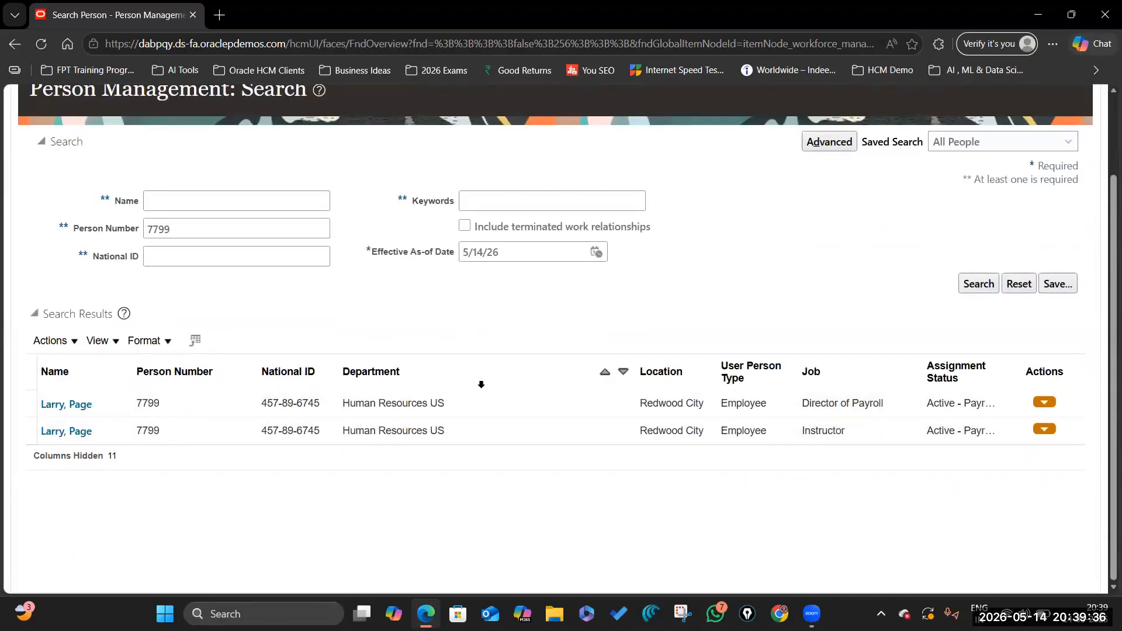
pyautogui.moveTo(637, 365); pyautogui.dragTo(496, 369)
pyautogui.moveTo(718, 359); pyautogui.dragTo(626, 360)
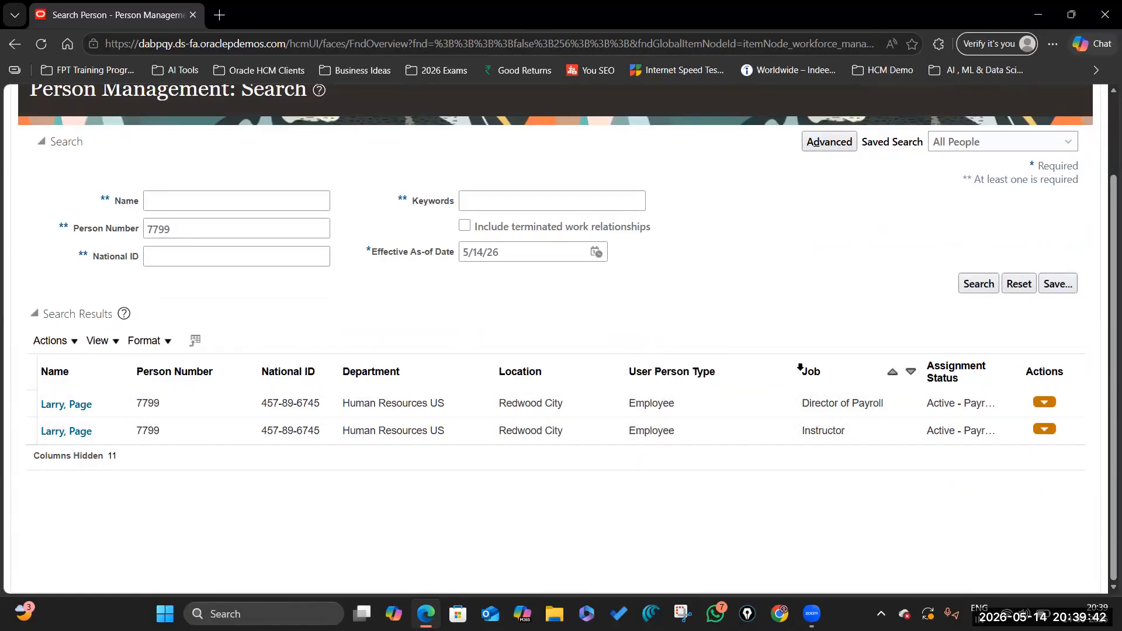
pyautogui.moveTo(796, 369); pyautogui.dragTo(743, 371)
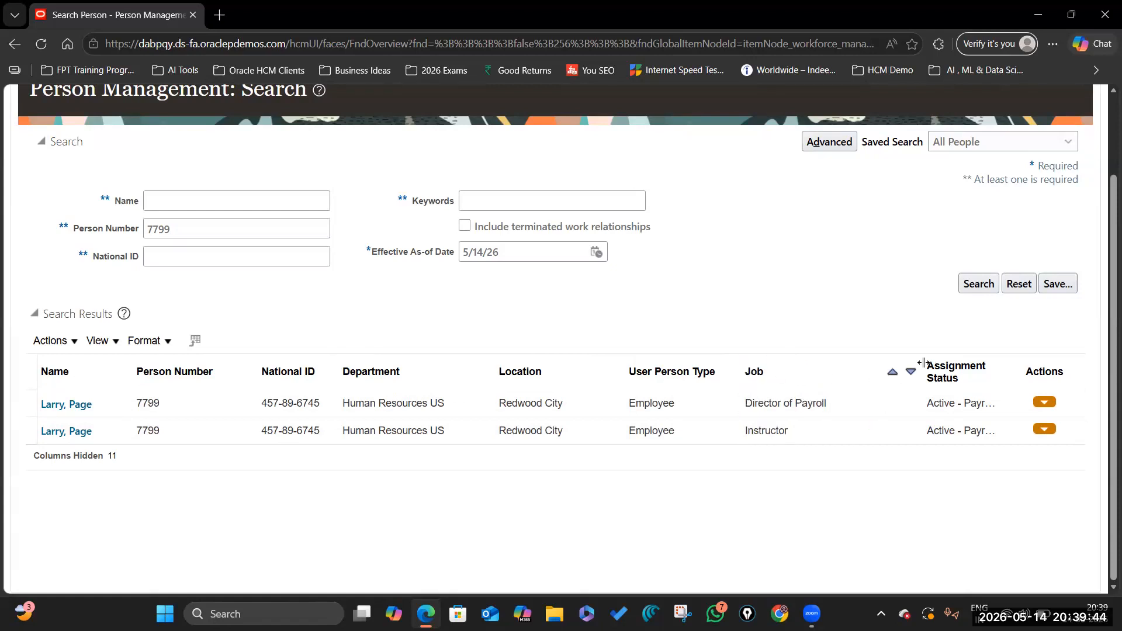
pyautogui.moveTo(925, 368); pyautogui.dragTo(847, 371)
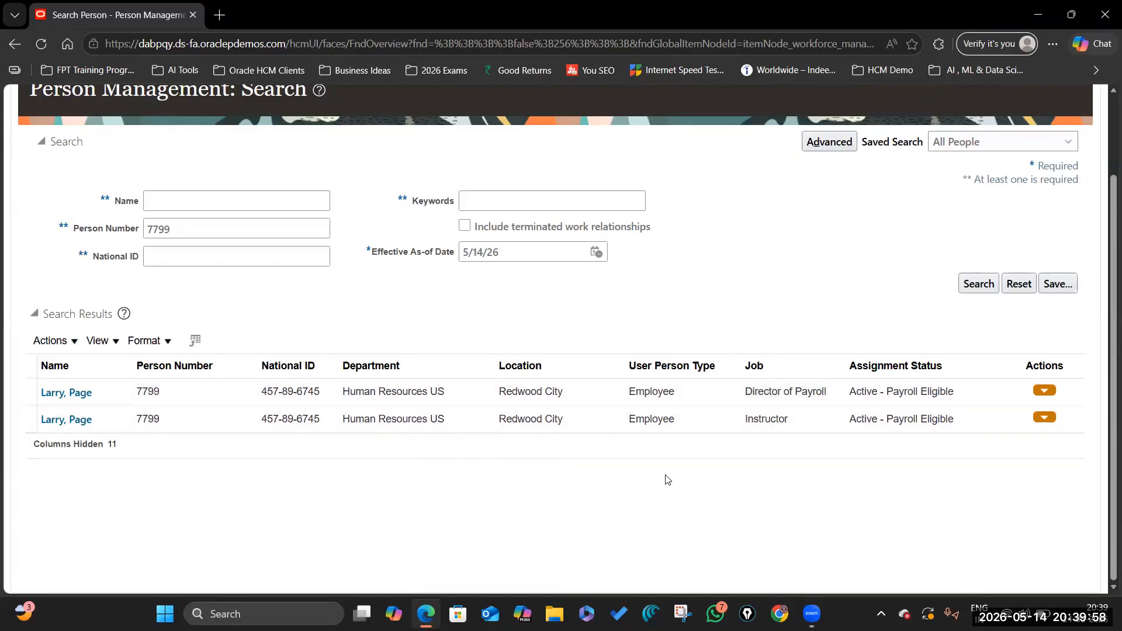
# - Return to the home page, open Person Spotlight and search for the employee by person number
pyautogui.scroll(2, 667, 473)
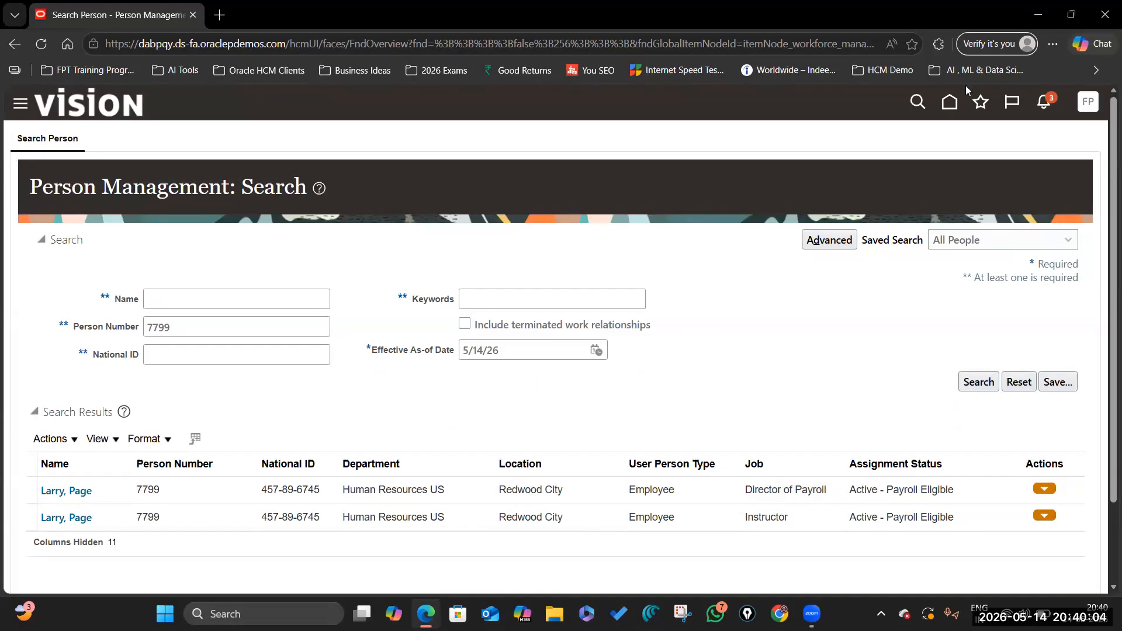
pyautogui.click(949, 102)
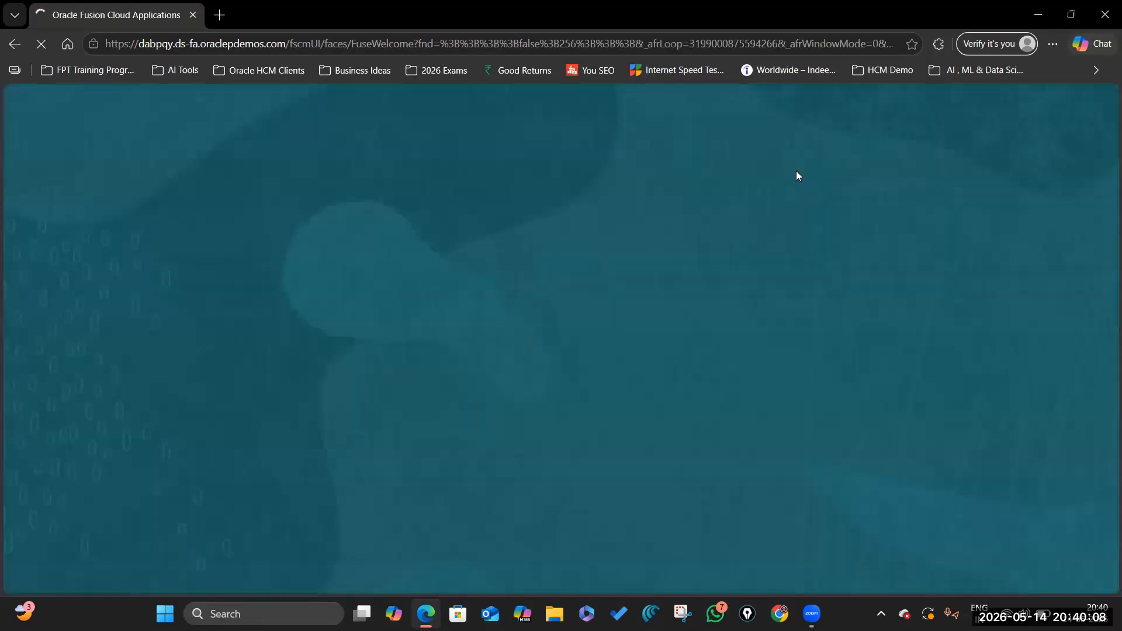
pyautogui.scroll(-2, 569, 407)
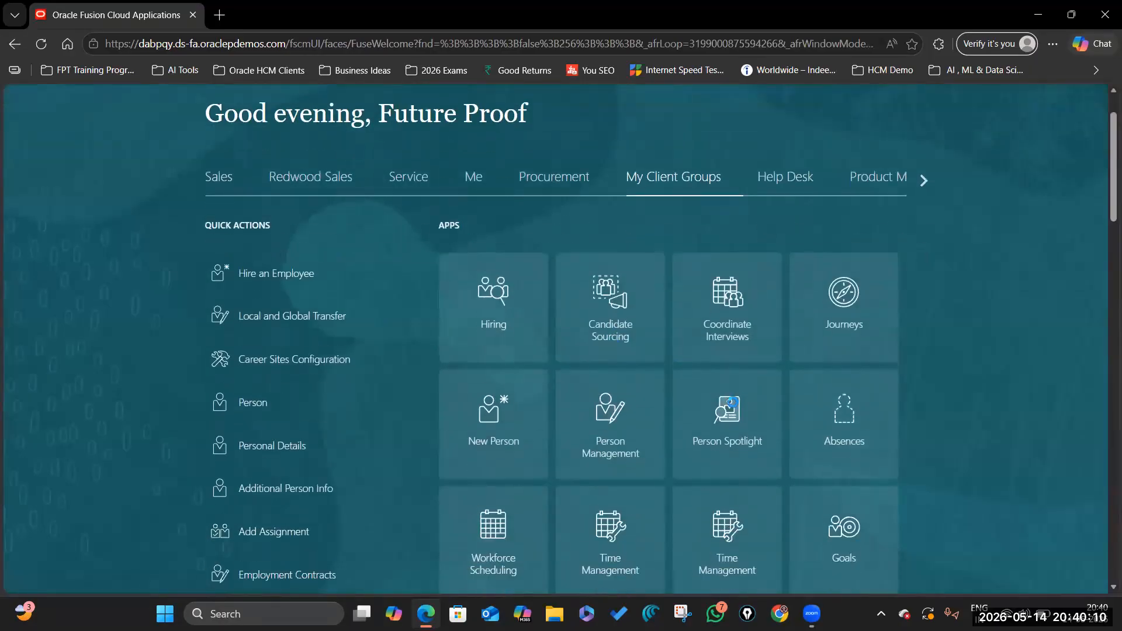
pyautogui.click(734, 416)
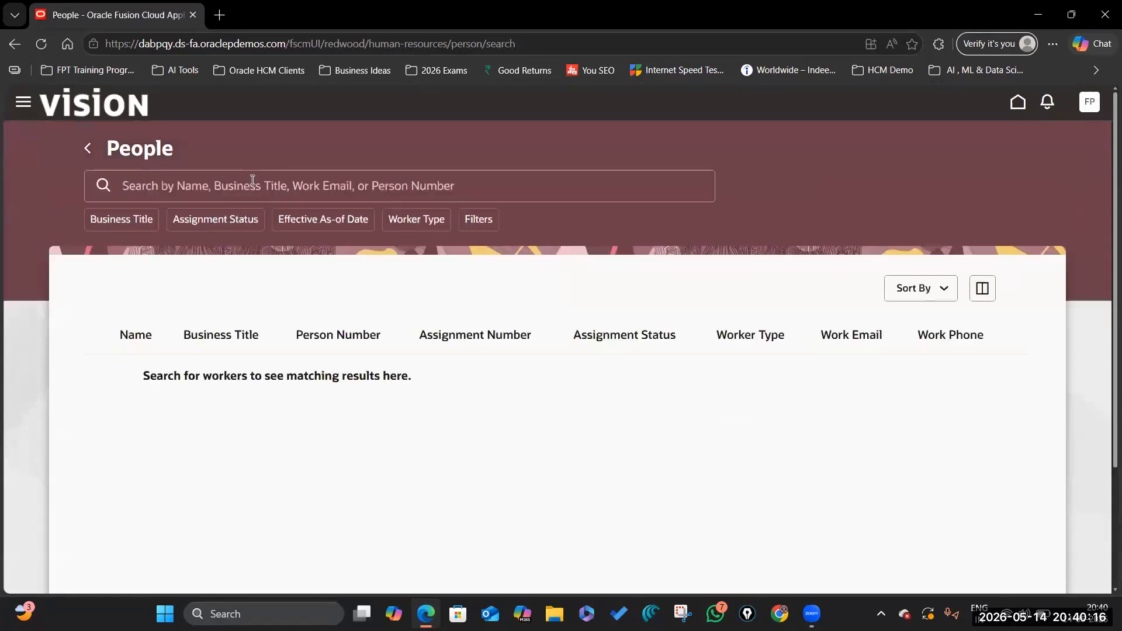
pyautogui.click(253, 182)
pyautogui.write('1159')
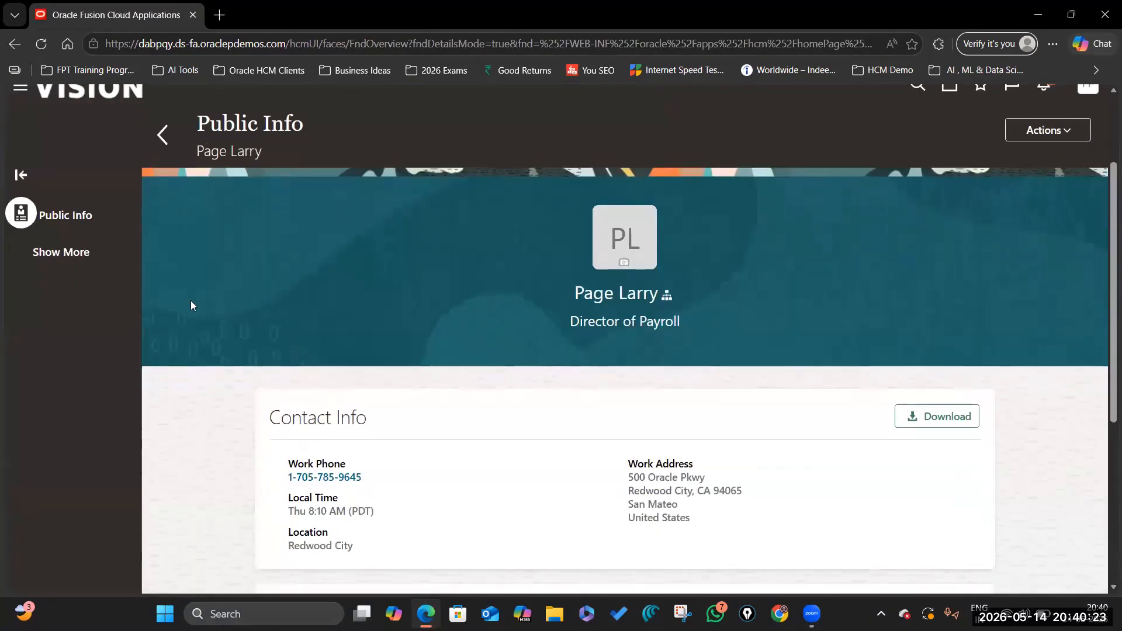
# - Expand the full list of sections in the employee's profile and open Employment Info
pyautogui.scroll(-2, 322, 281)
pyautogui.scroll(2, 56, 281)
pyautogui.click(60, 270)
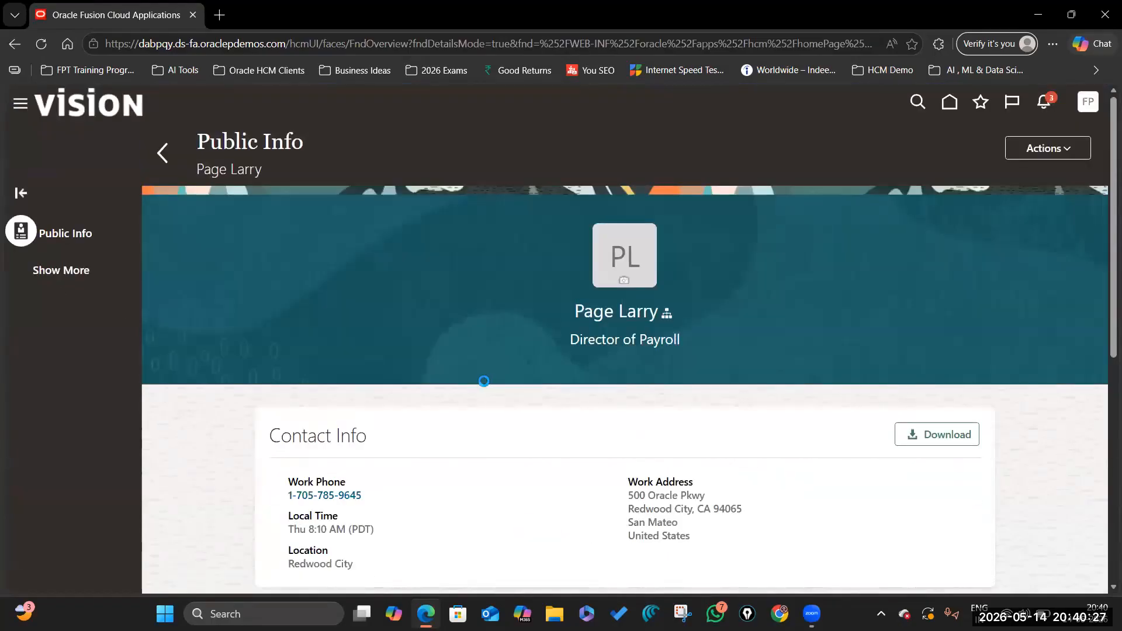
pyautogui.scroll(-4, 485, 388)
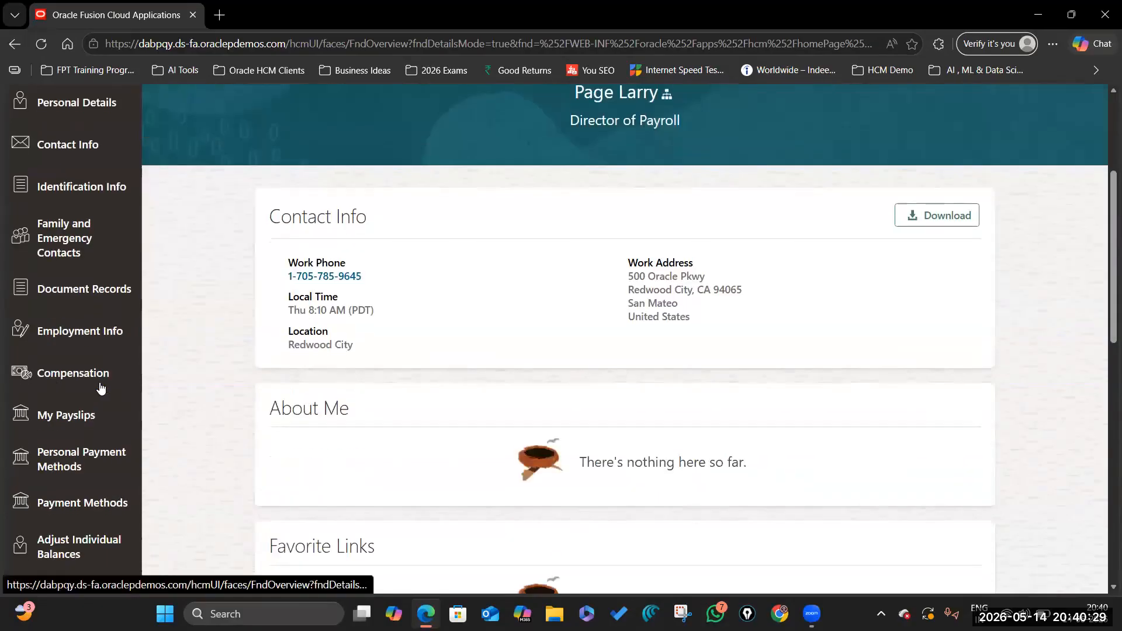
pyautogui.click(71, 332)
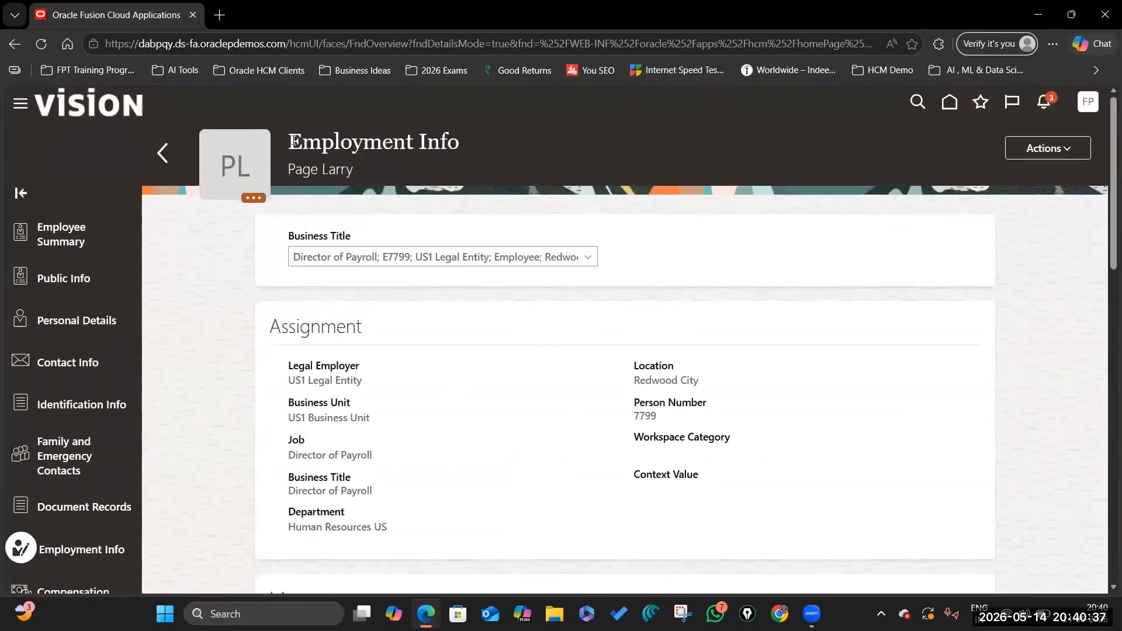
# - Check the Business Title choices and review the Director of Payroll assignment's legal employer, business unit, job and business title
pyautogui.tripleClick(378, 141)
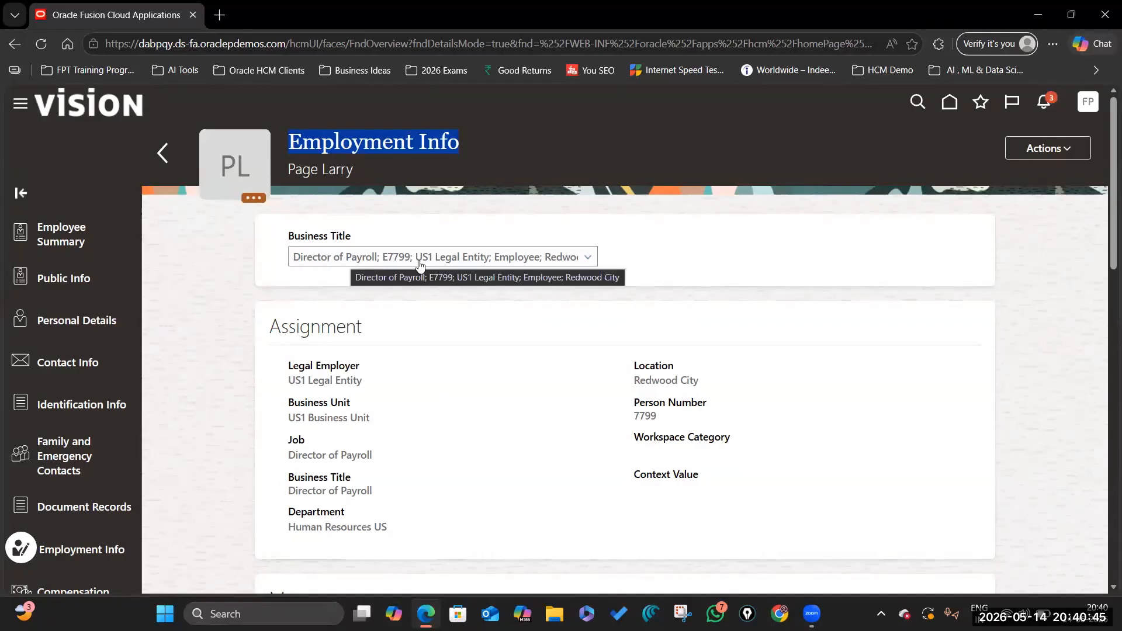
pyautogui.click(589, 258)
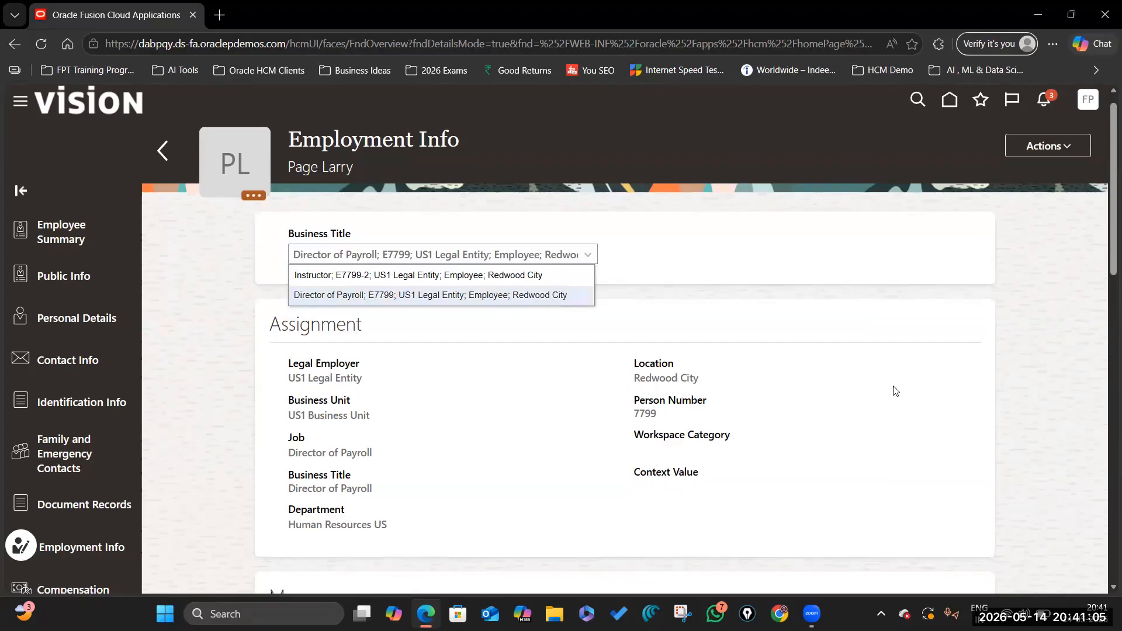
pyautogui.scroll(-3, 894, 391)
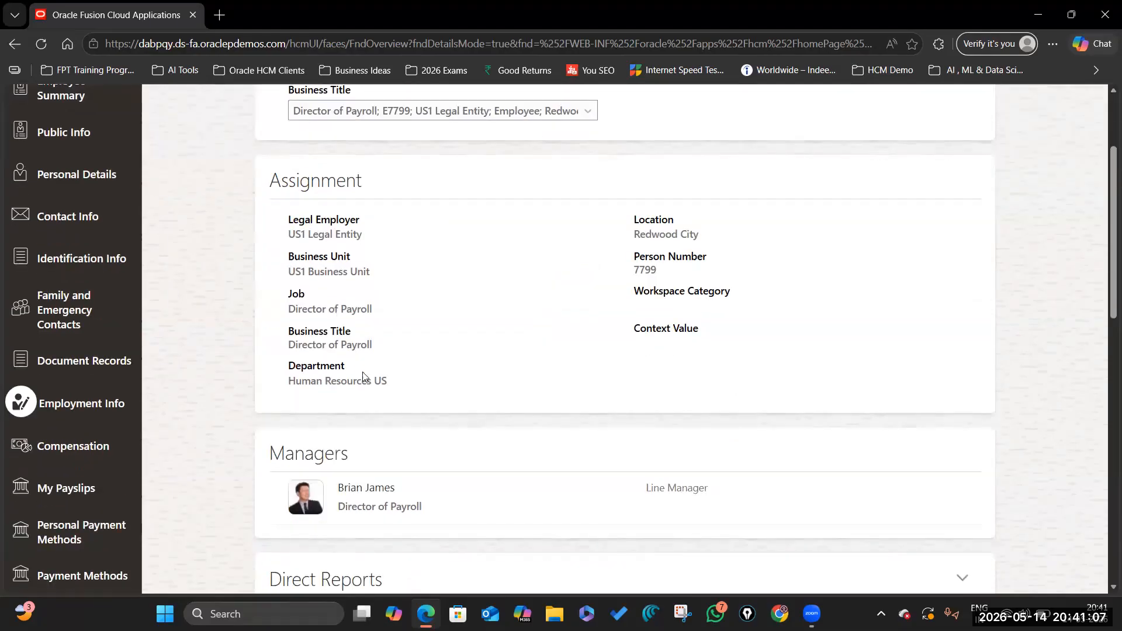
pyautogui.scroll(-5, 363, 377)
pyautogui.scroll(5, 341, 213)
pyautogui.moveTo(285, 235); pyautogui.dragTo(374, 256)
pyautogui.moveTo(295, 273); pyautogui.dragTo(373, 276)
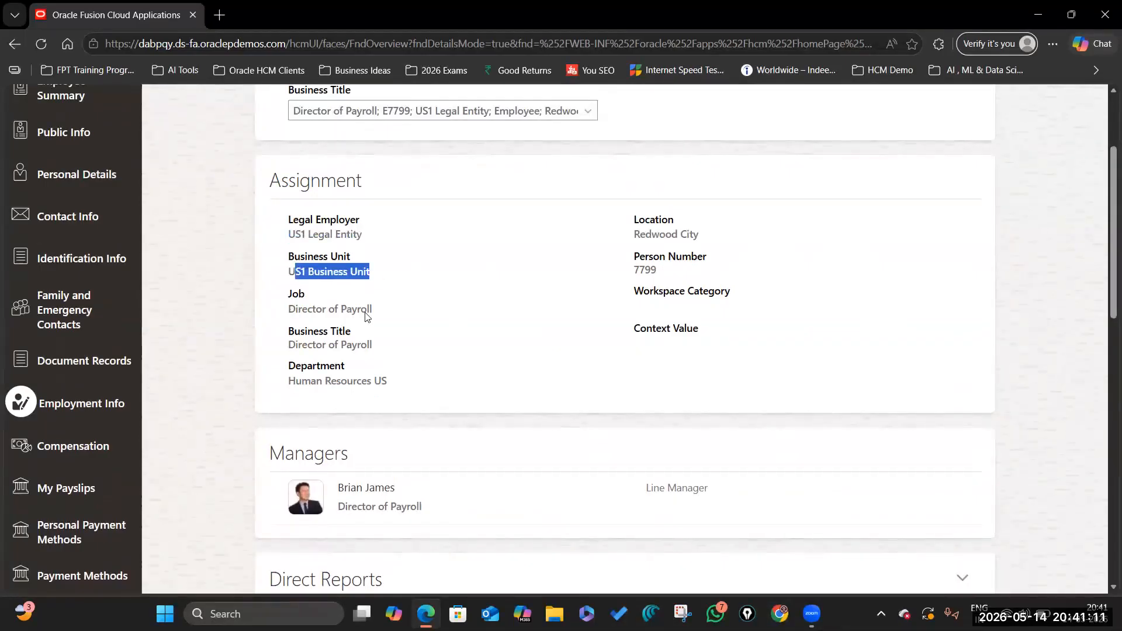
pyautogui.moveTo(289, 310); pyautogui.dragTo(373, 310)
pyautogui.moveTo(298, 345); pyautogui.dragTo(739, 340)
# - Expand the Salary section of the Director of Payroll assignment and check the annual amount
pyautogui.scroll(-6, 725, 345)
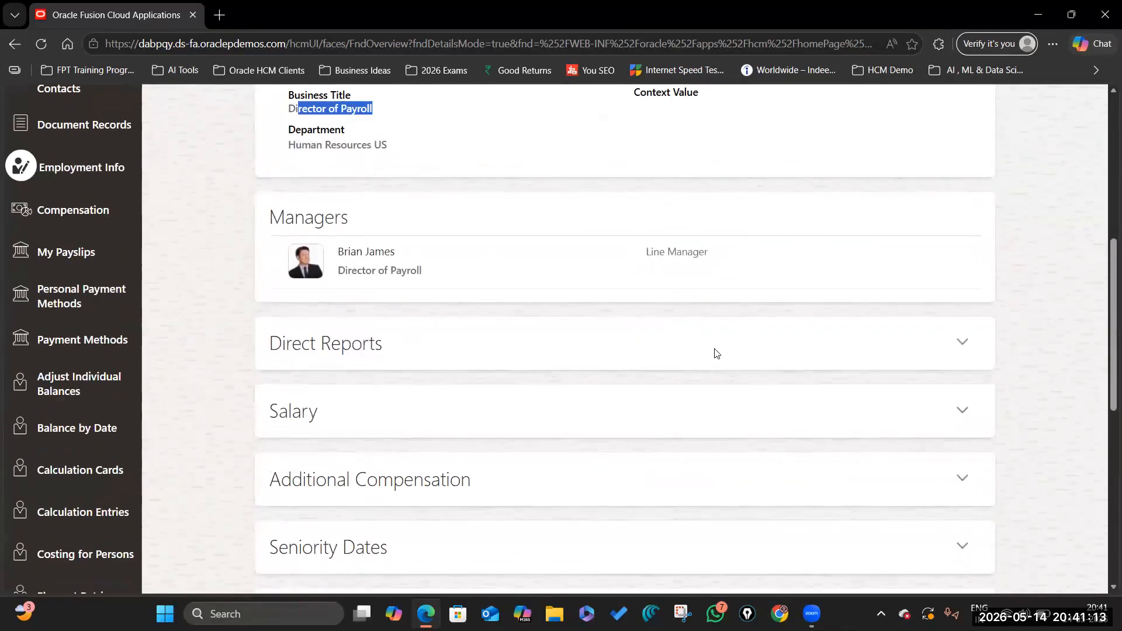
pyautogui.click(962, 282)
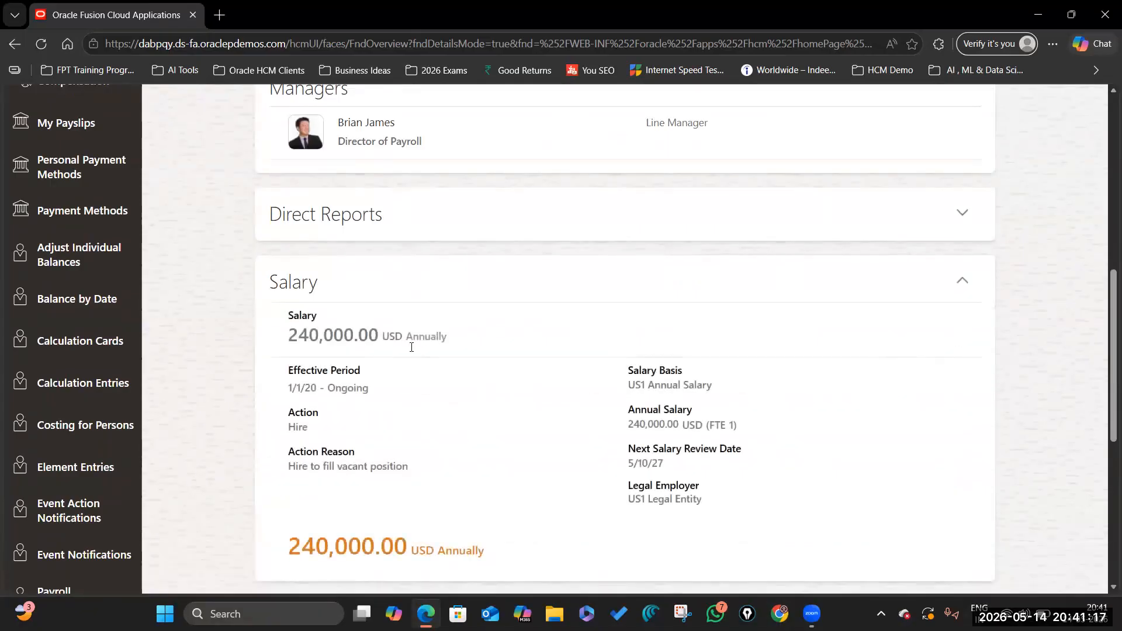
pyautogui.doubleClick(368, 337)
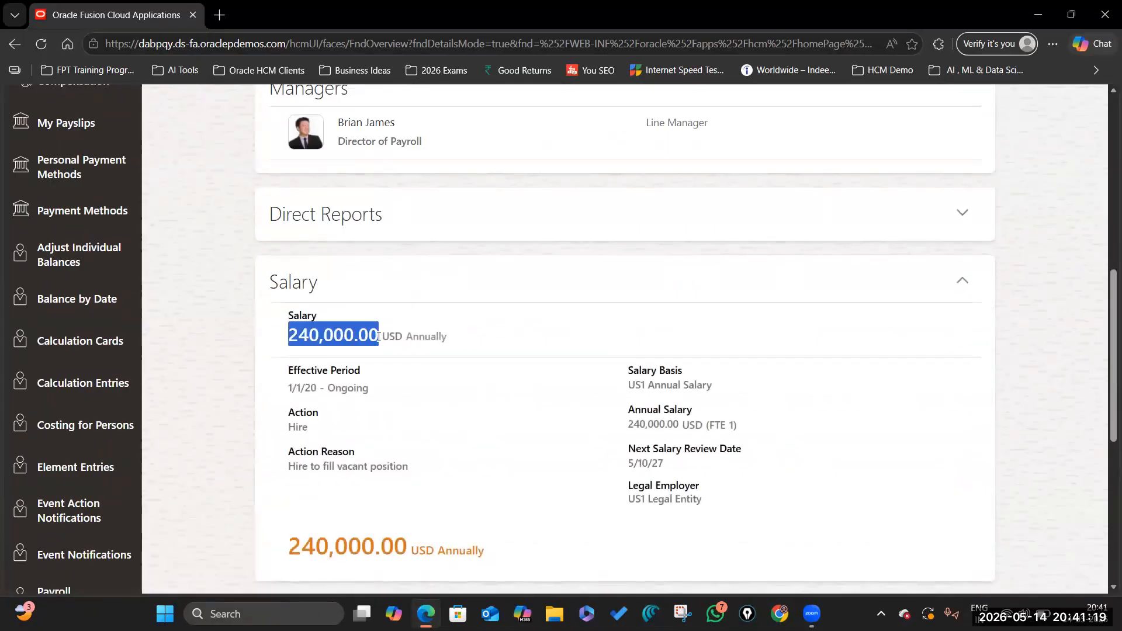
pyautogui.scroll(8, 497, 282)
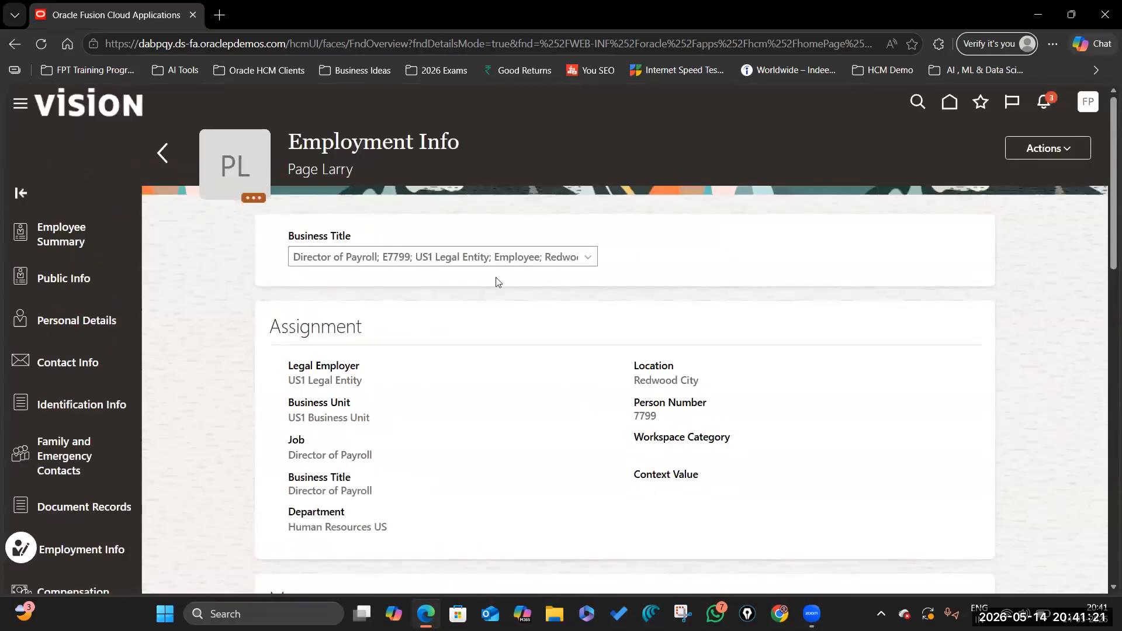
# - Switch the business title to the Instructor assignment and review its job, managers and annual salary
pyautogui.click(588, 257)
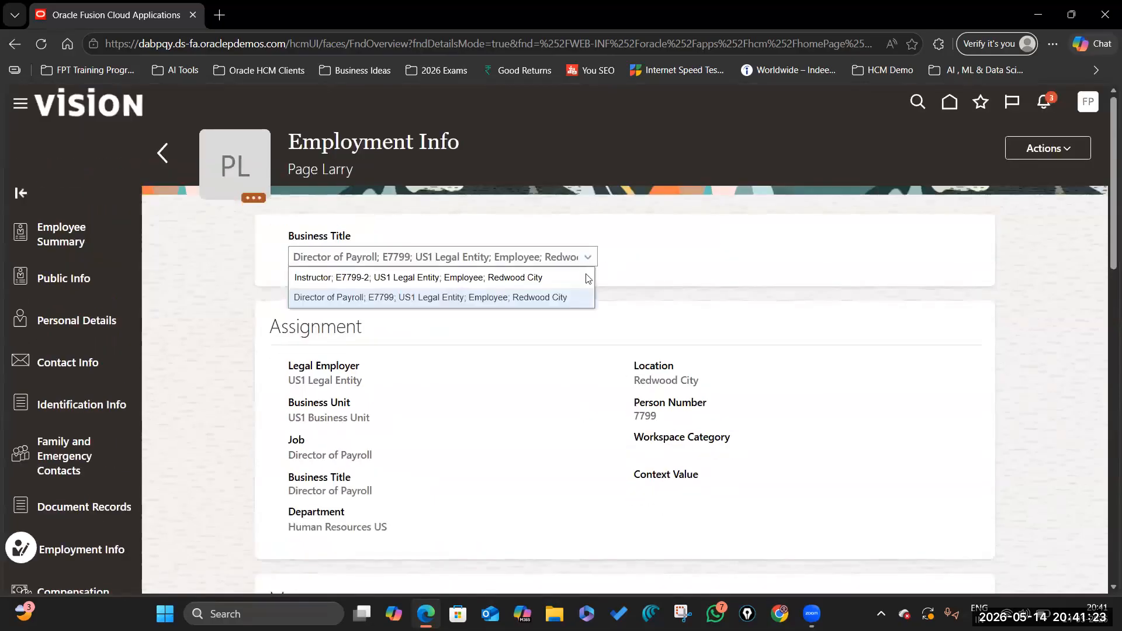
pyautogui.click(555, 278)
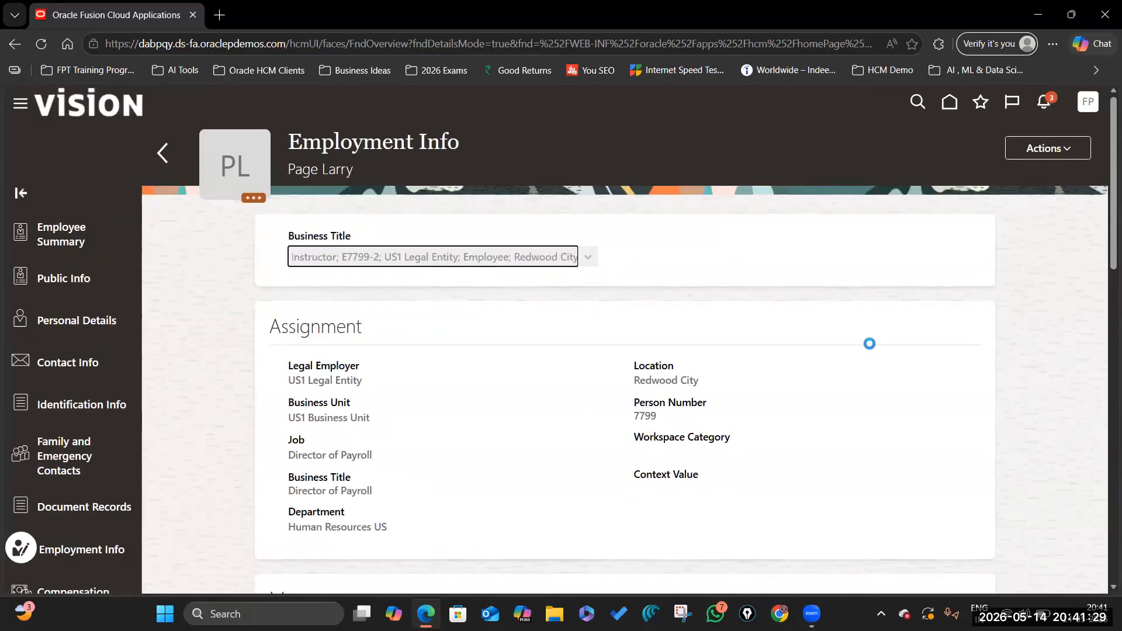
pyautogui.scroll(-5, 869, 344)
pyautogui.scroll(-2, 834, 430)
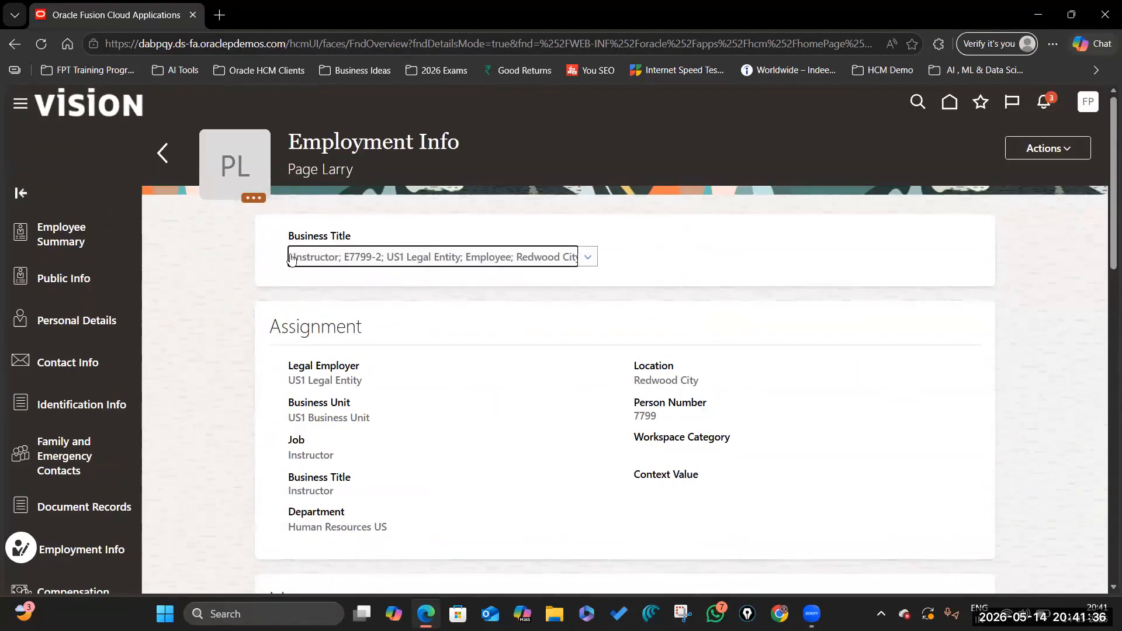
pyautogui.scroll(-6, 711, 406)
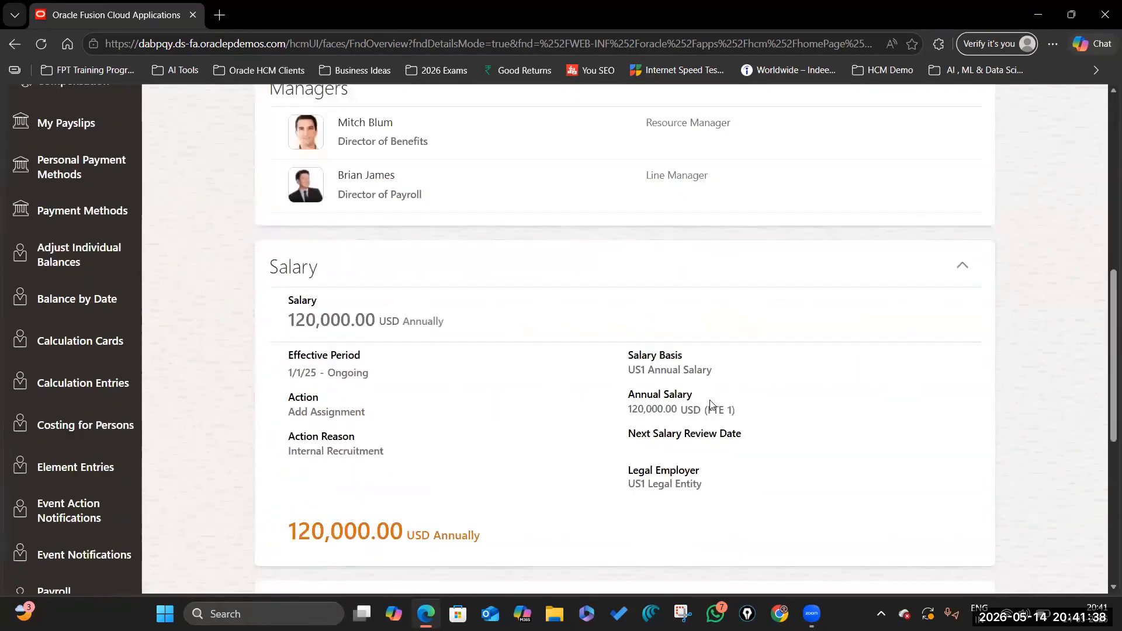
pyautogui.scroll(-3, 711, 406)
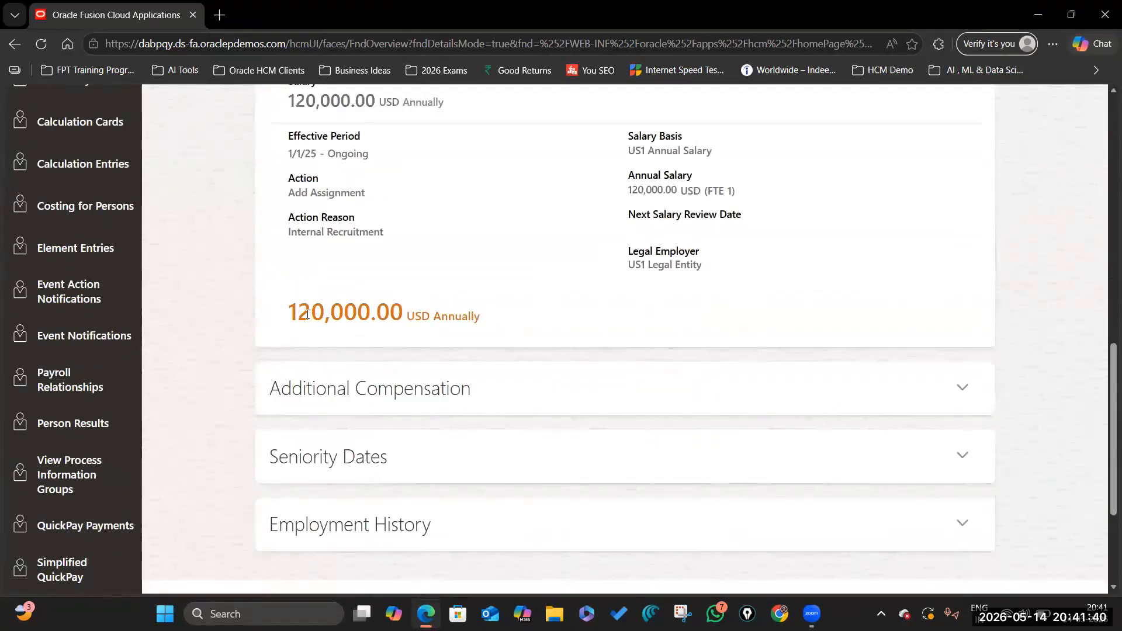
pyautogui.moveTo(290, 310); pyautogui.dragTo(401, 311)
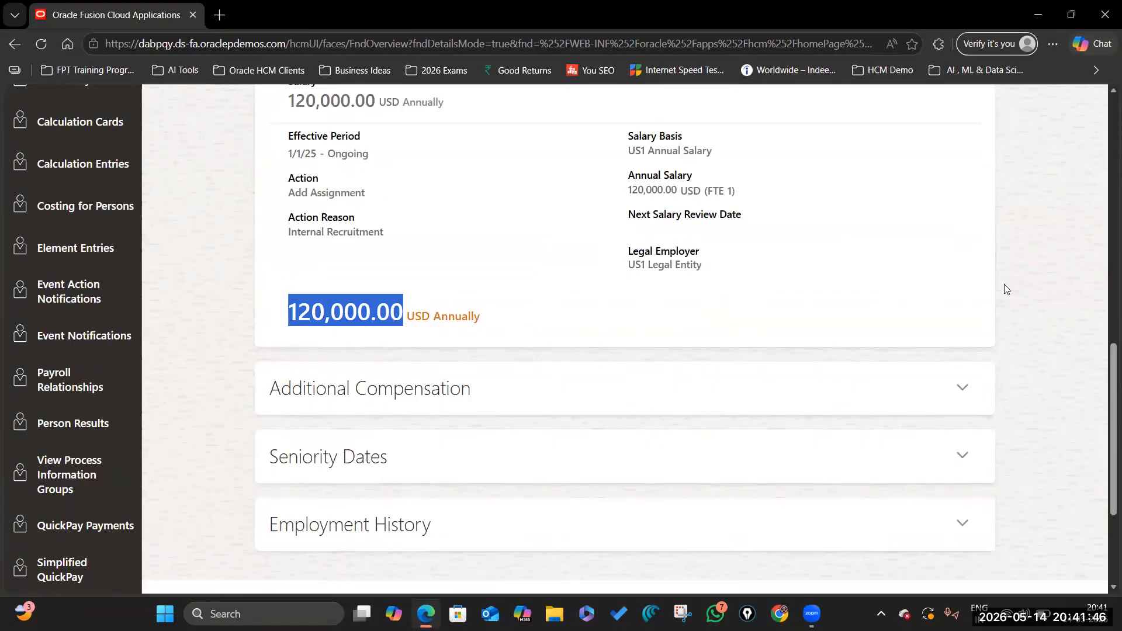
pyautogui.click(955, 285)
pyautogui.scroll(5, 397, 324)
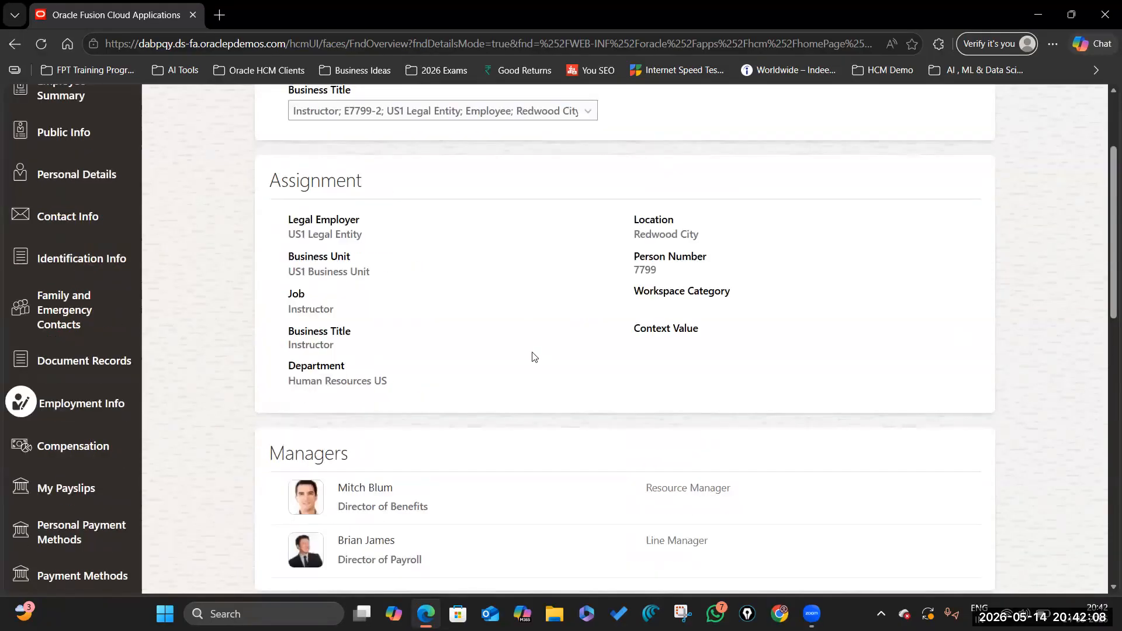
# - Open Simplified QuickPay for the employee
pyautogui.scroll(-5, 60, 380)
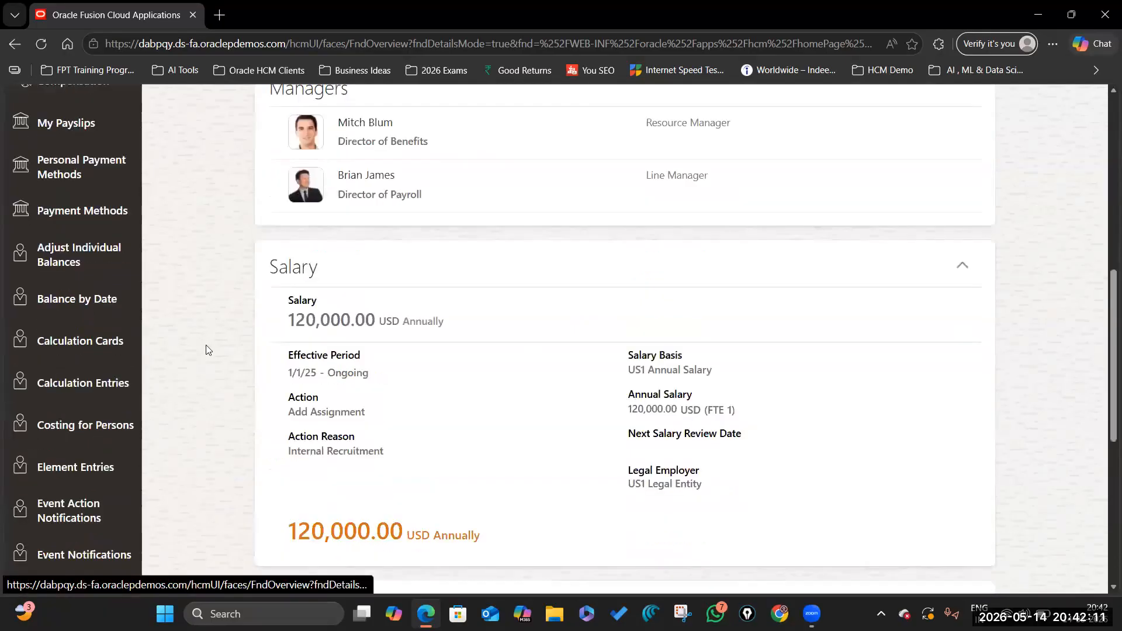
pyautogui.scroll(-3, 93, 421)
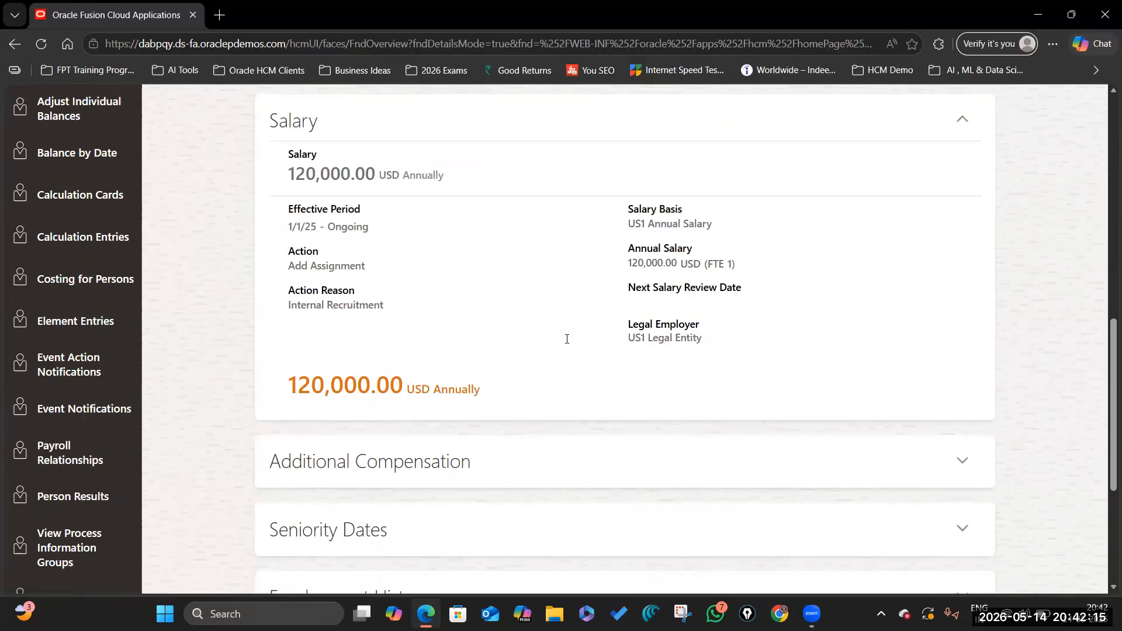
pyautogui.scroll(-1, 111, 435)
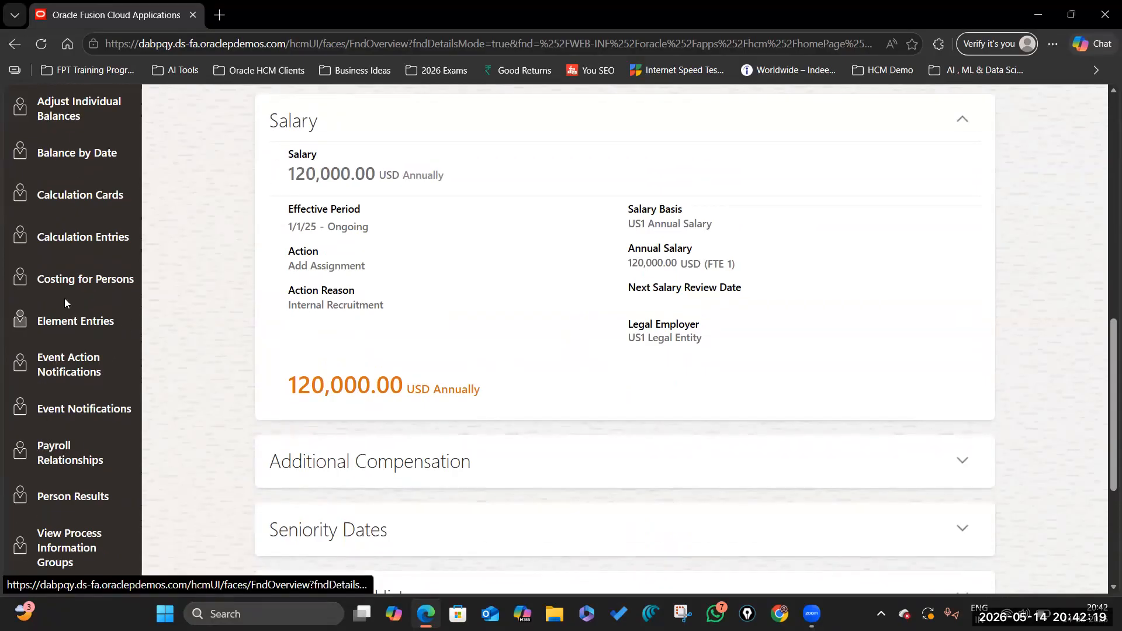
pyautogui.scroll(-5, 68, 351)
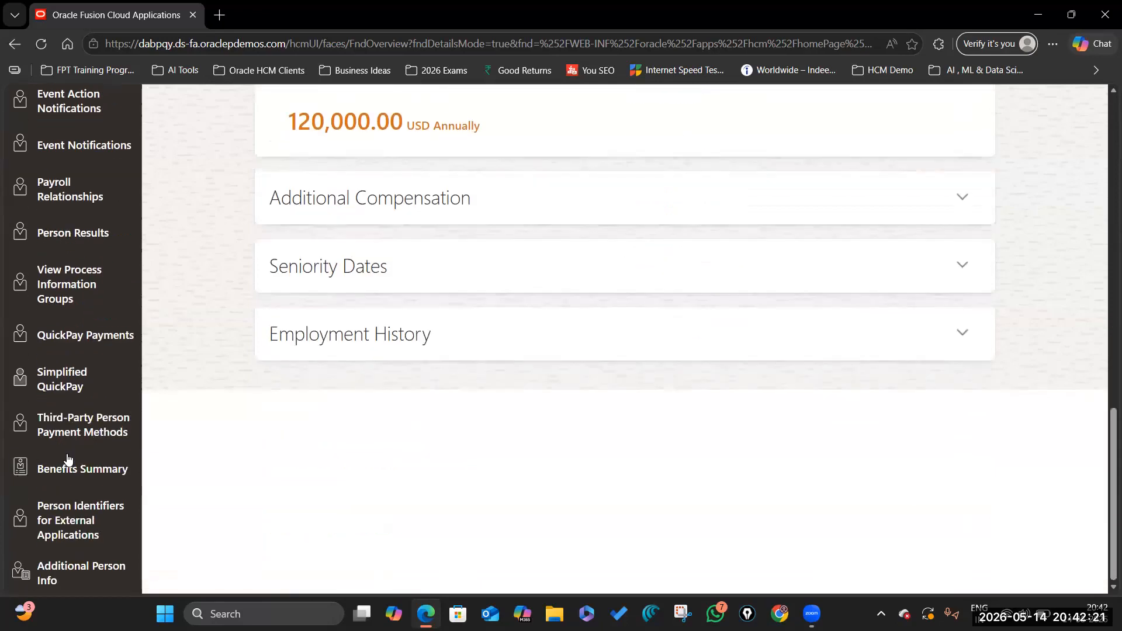
pyautogui.click(59, 387)
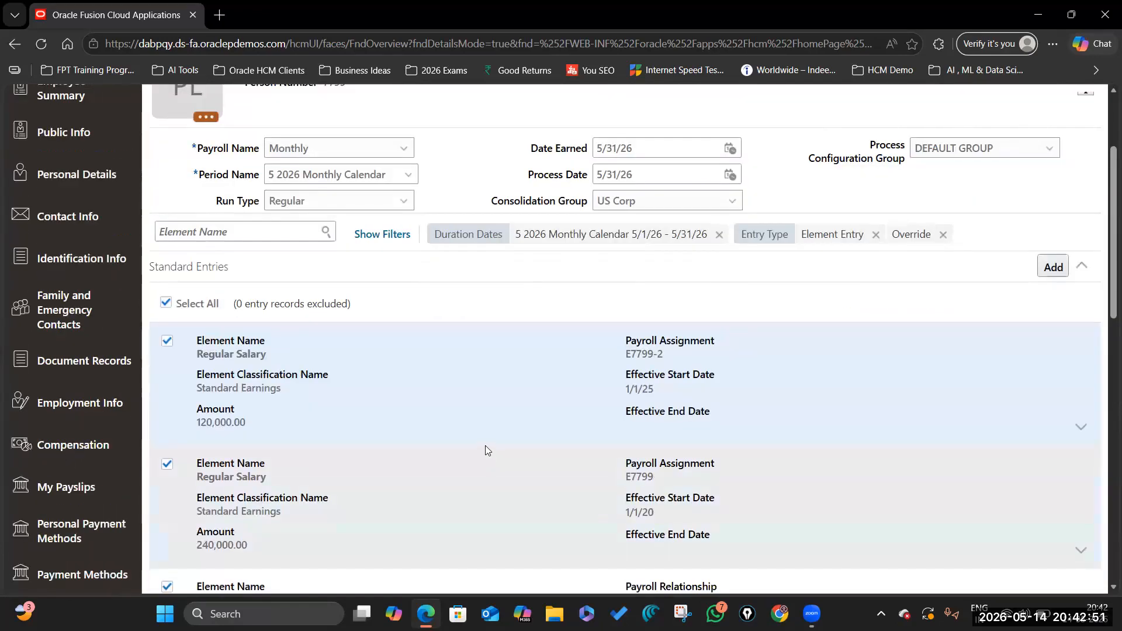
# - Review the included element entries and submit the Regular QuickPay for the Monthly payroll, period 5 2026 Monthly Calendar
pyautogui.scroll(-8, 485, 445)
pyautogui.scroll(3, 466, 446)
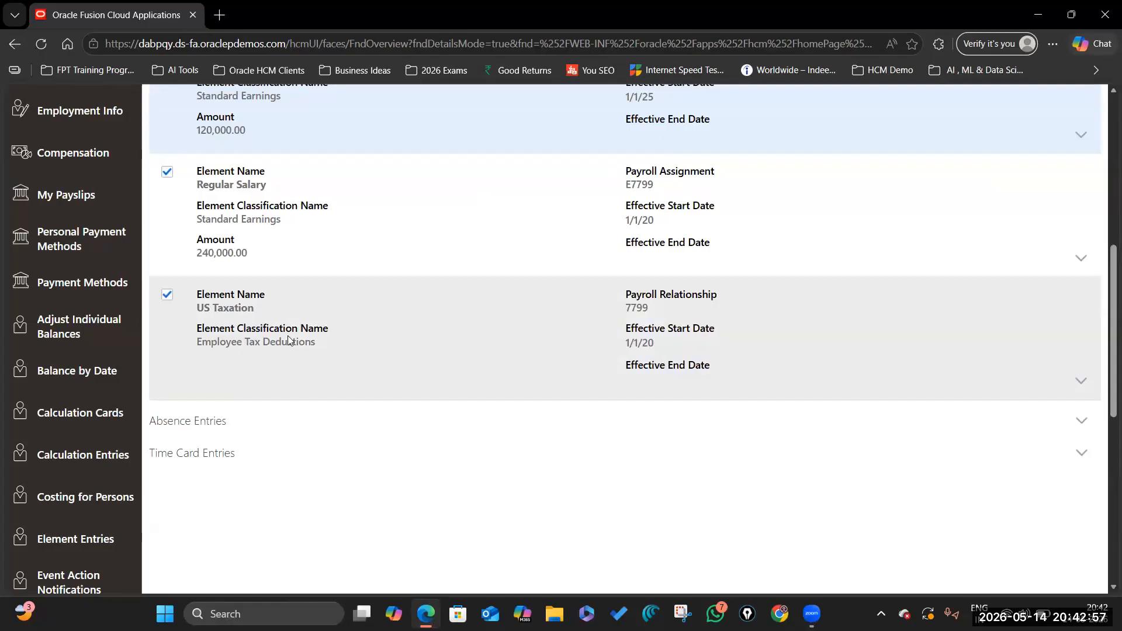
pyautogui.scroll(3, 318, 358)
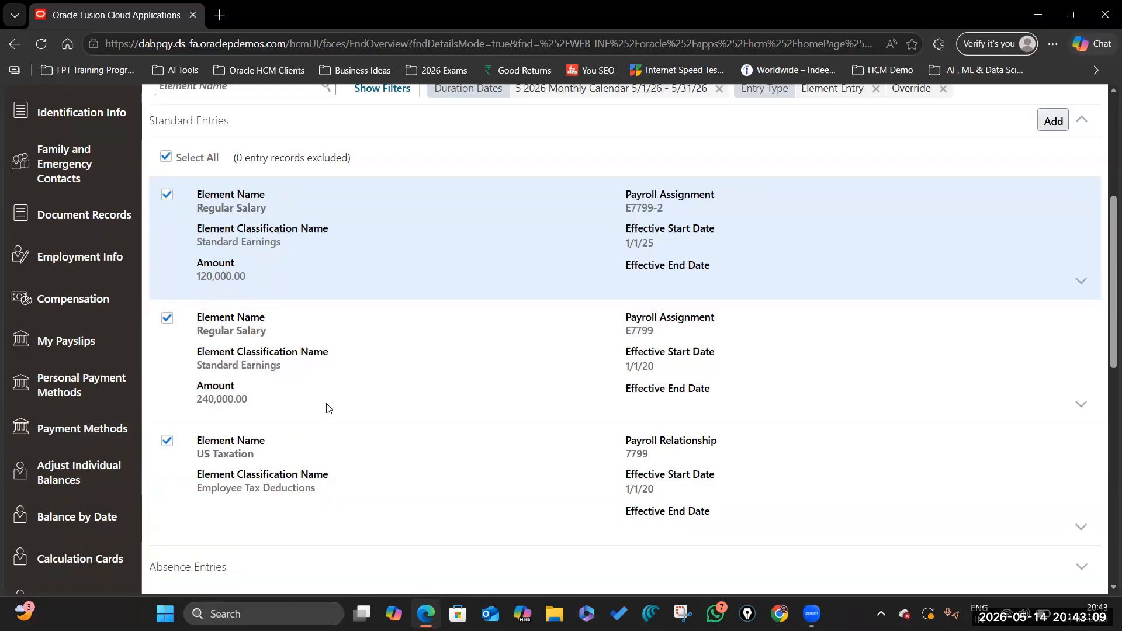
pyautogui.scroll(2, 638, 478)
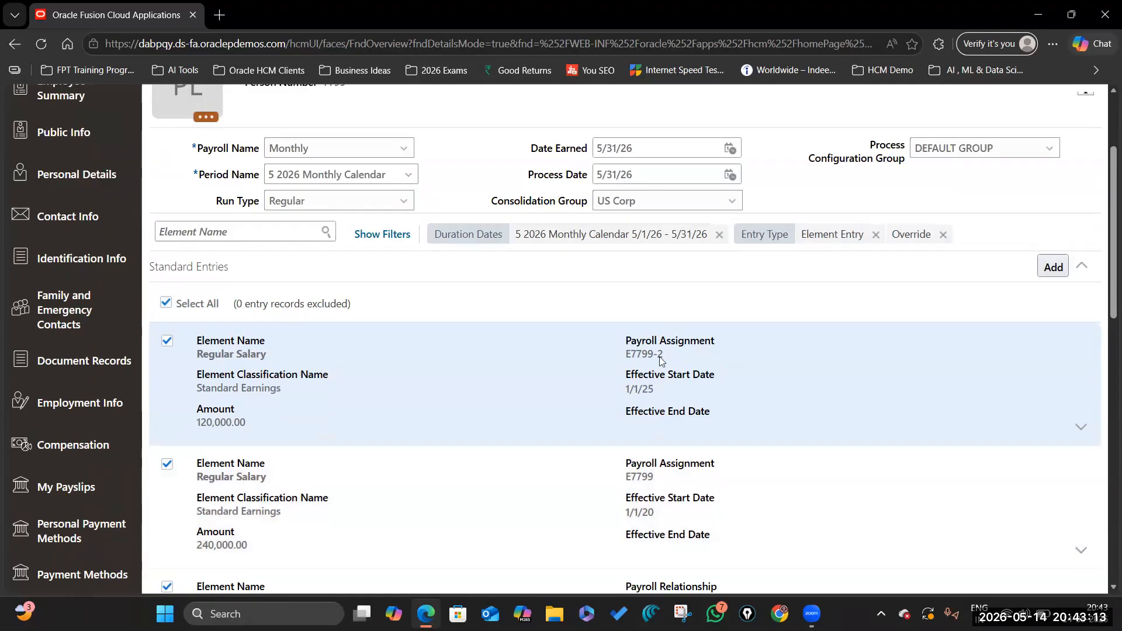
pyautogui.scroll(2, 660, 359)
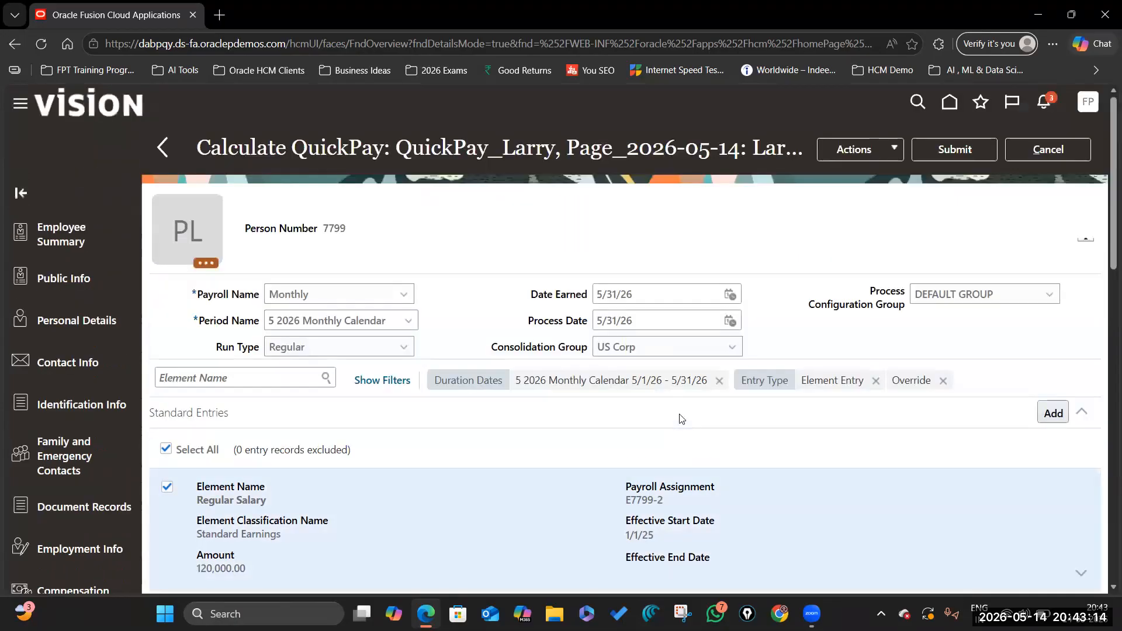
pyautogui.click(967, 151)
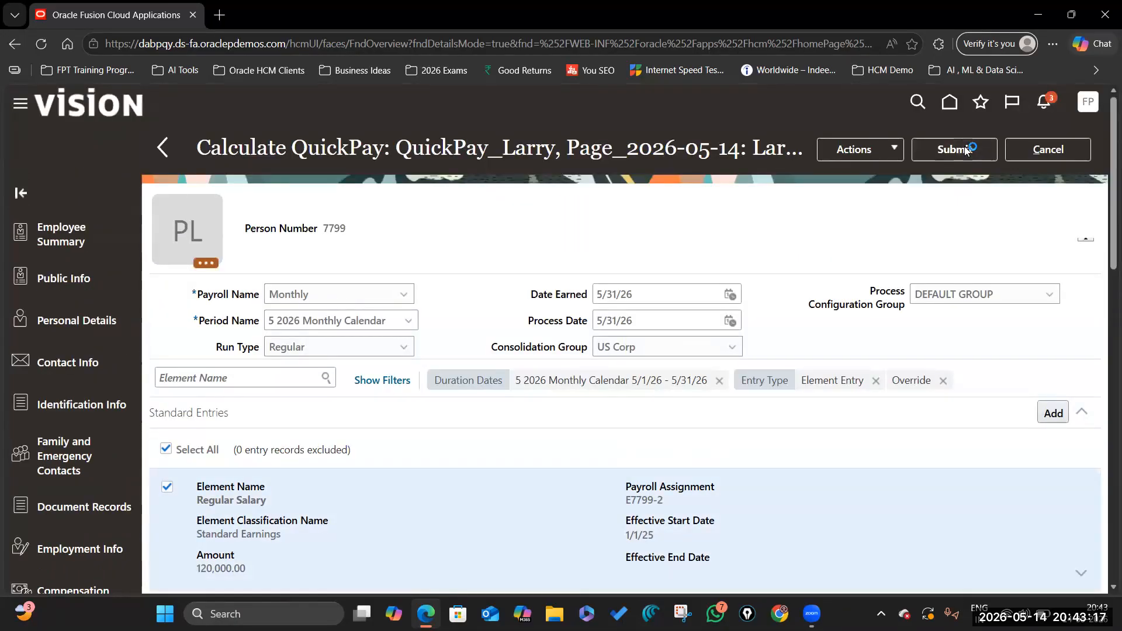
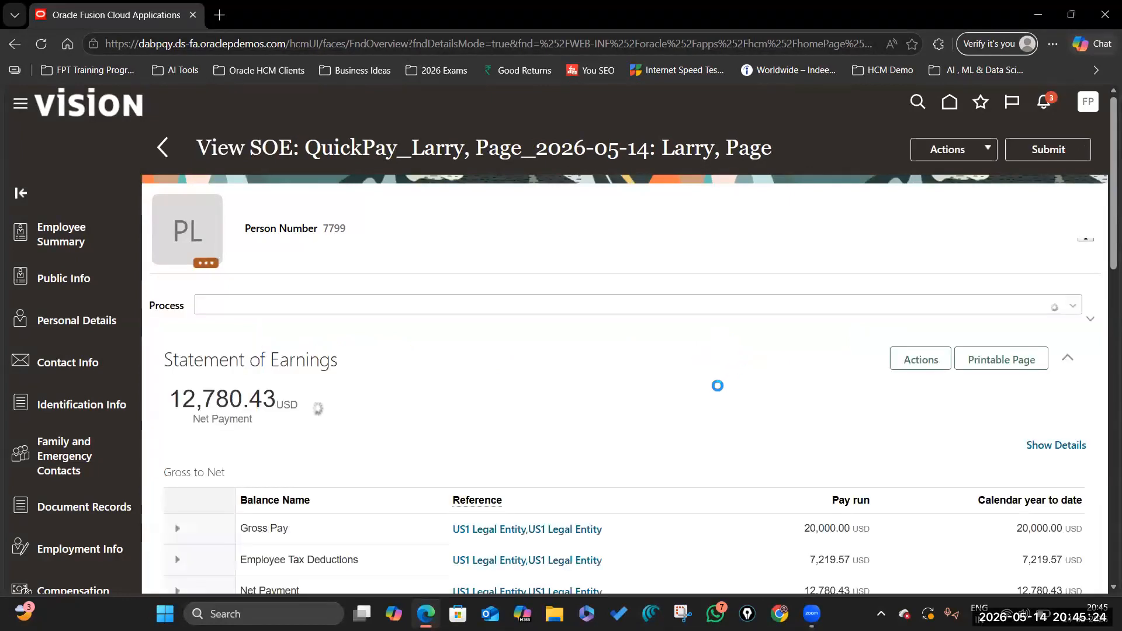
# - Expand Gross Pay and Employee Tax Deductions in the Statement of Earnings and review their balance feeds
pyautogui.scroll(-2, 717, 386)
pyautogui.scroll(-1, 717, 386)
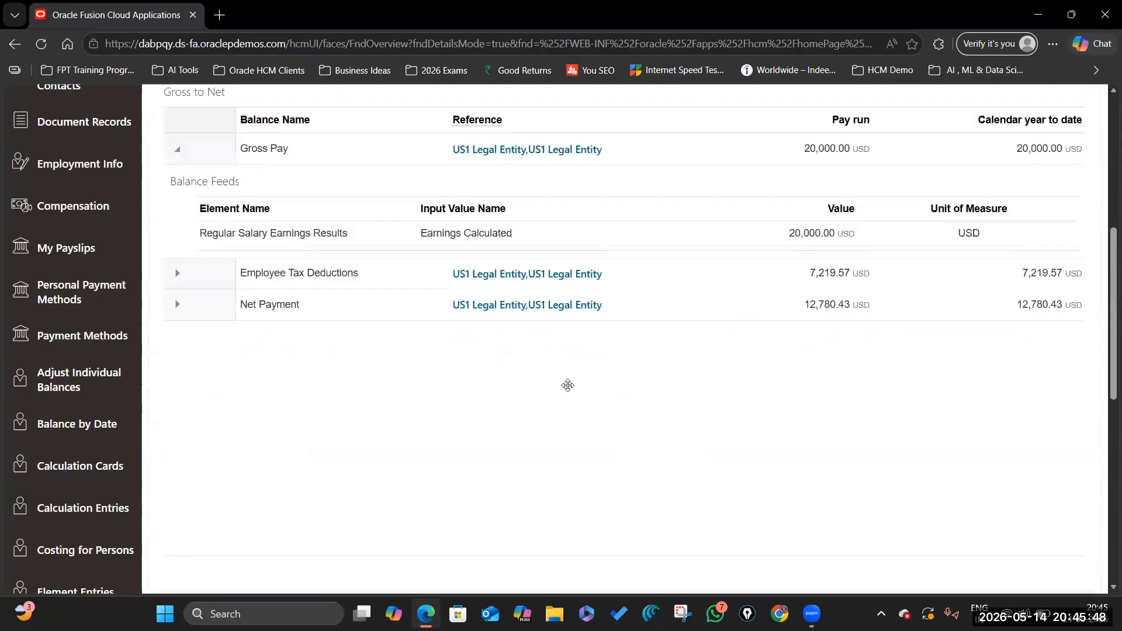
pyautogui.scroll(5, 568, 385)
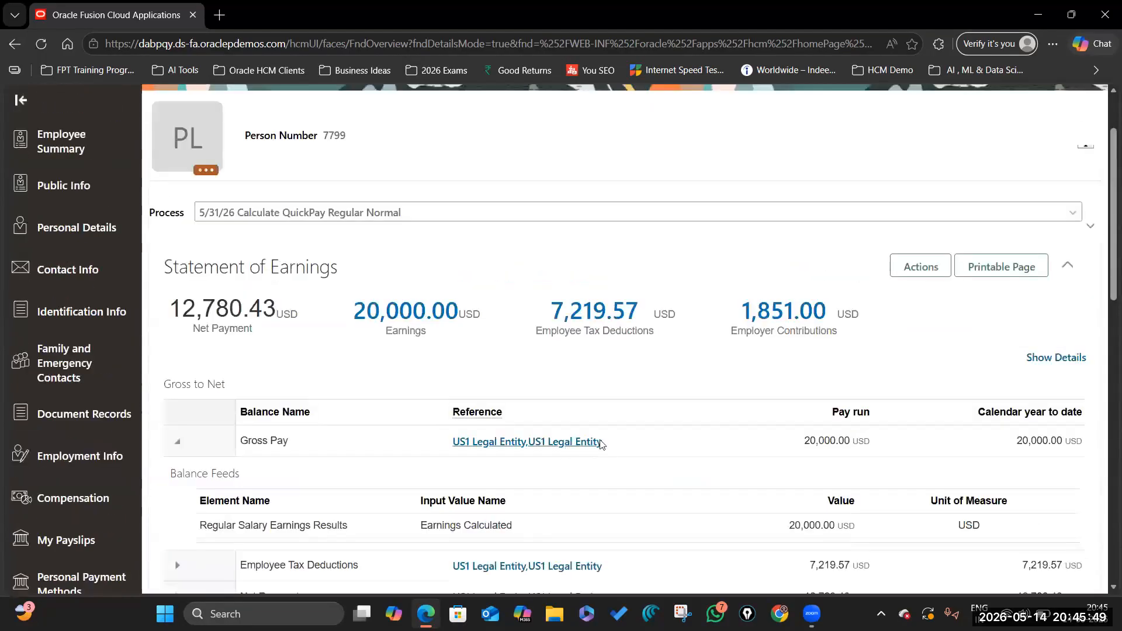
pyautogui.scroll(-4, 581, 468)
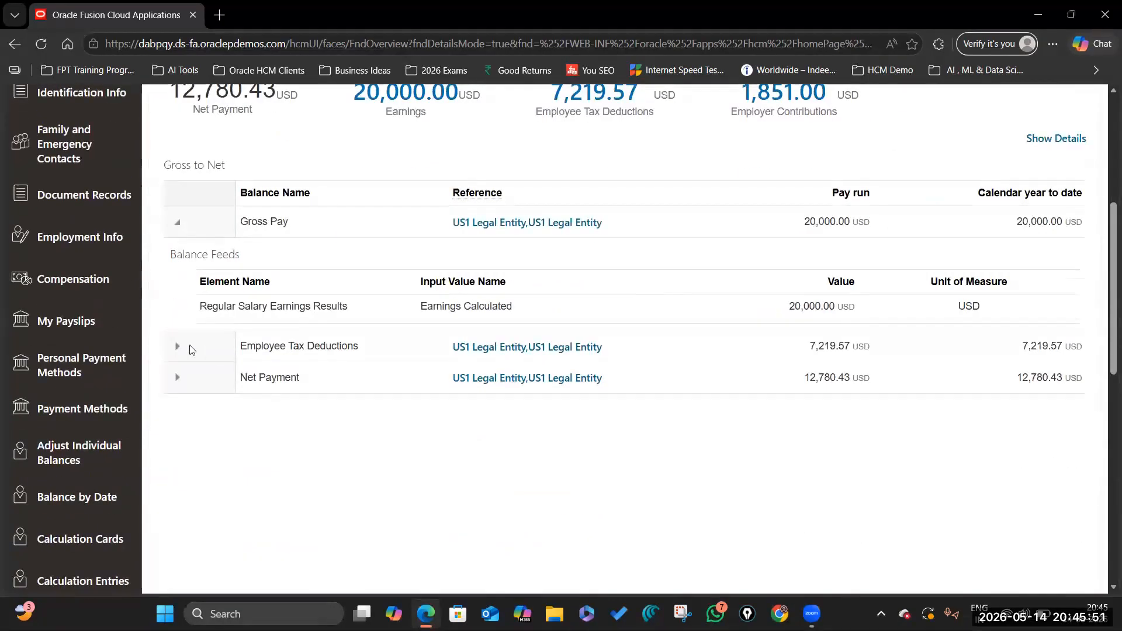
pyautogui.click(173, 345)
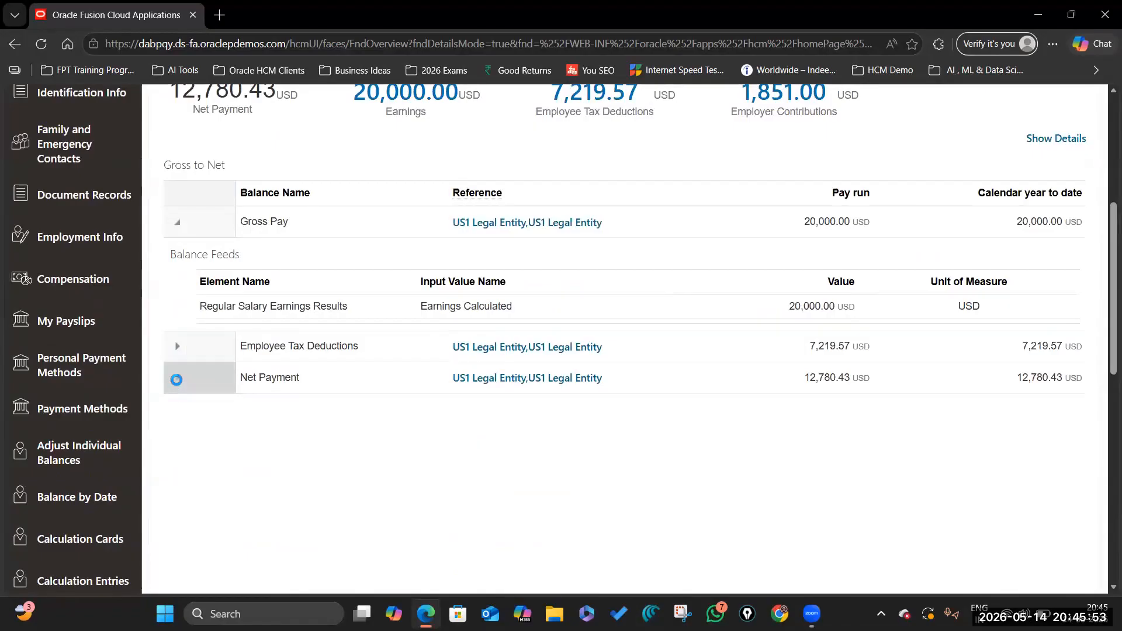
pyautogui.scroll(-3, 666, 468)
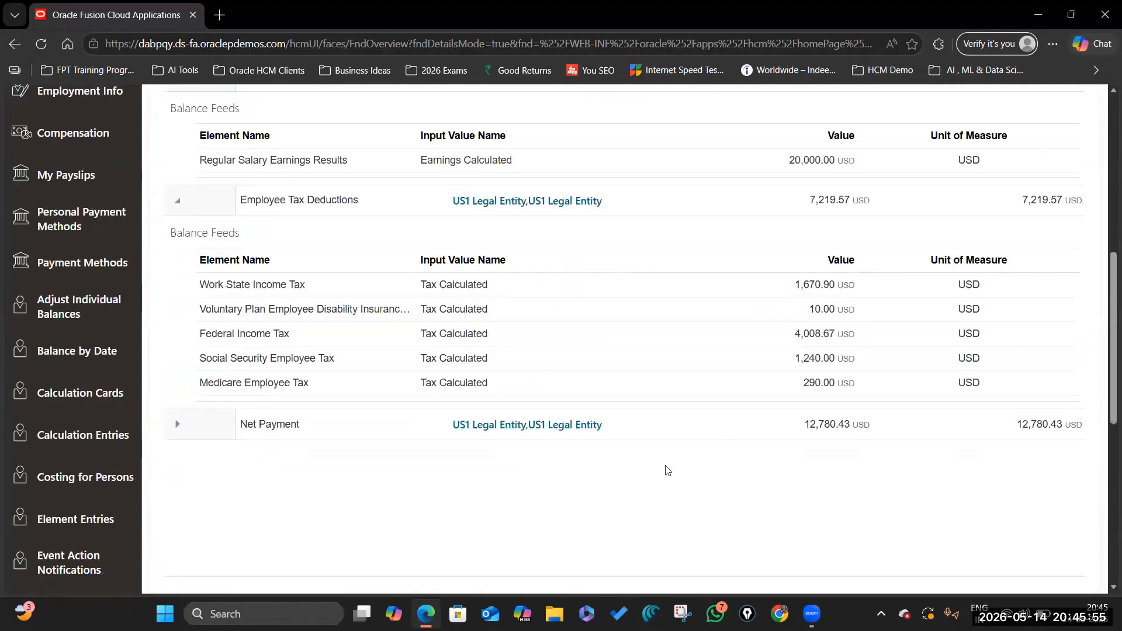
pyautogui.scroll(6, 666, 468)
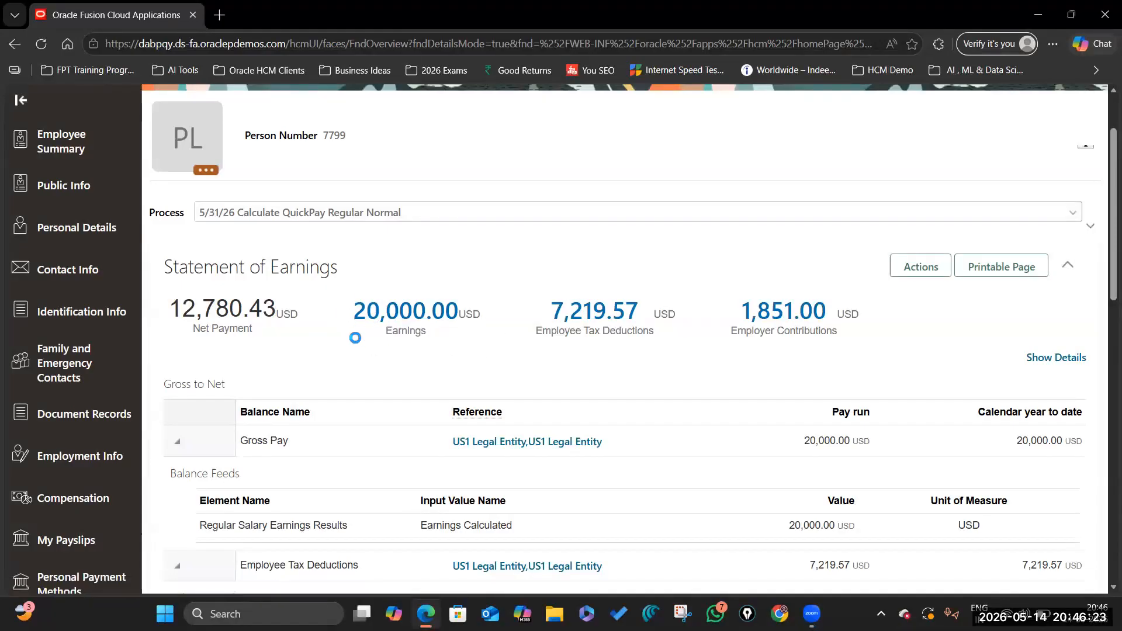
pyautogui.scroll(1, 471, 349)
pyautogui.scroll(2, 470, 349)
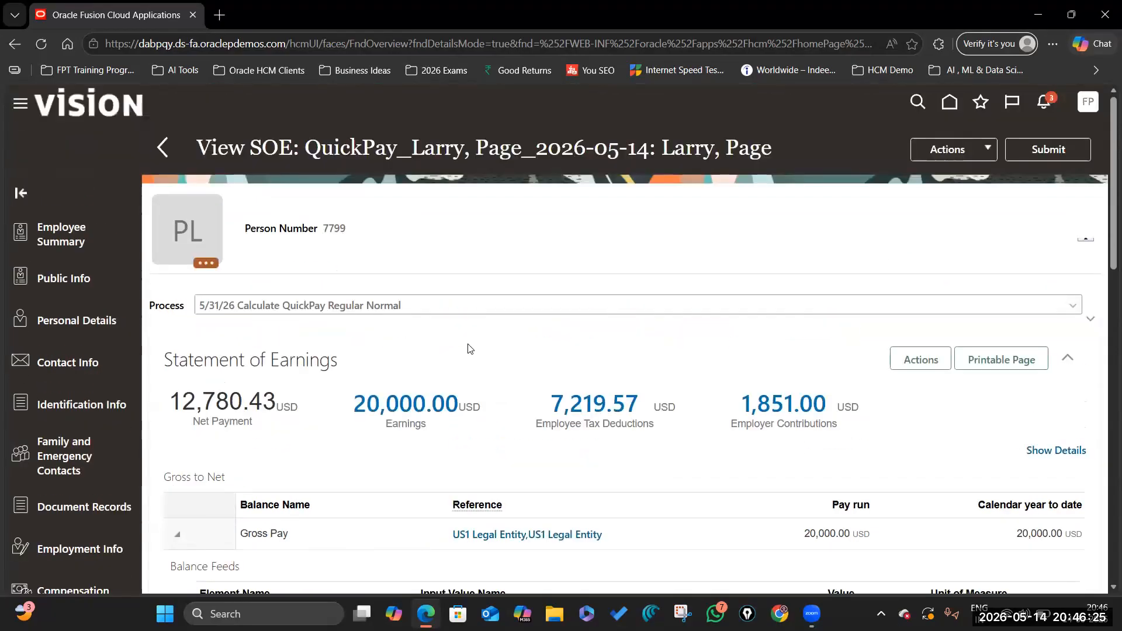
# - Submit the View SOE task and reopen the statement from the QuickPay task list
pyautogui.click(1054, 151)
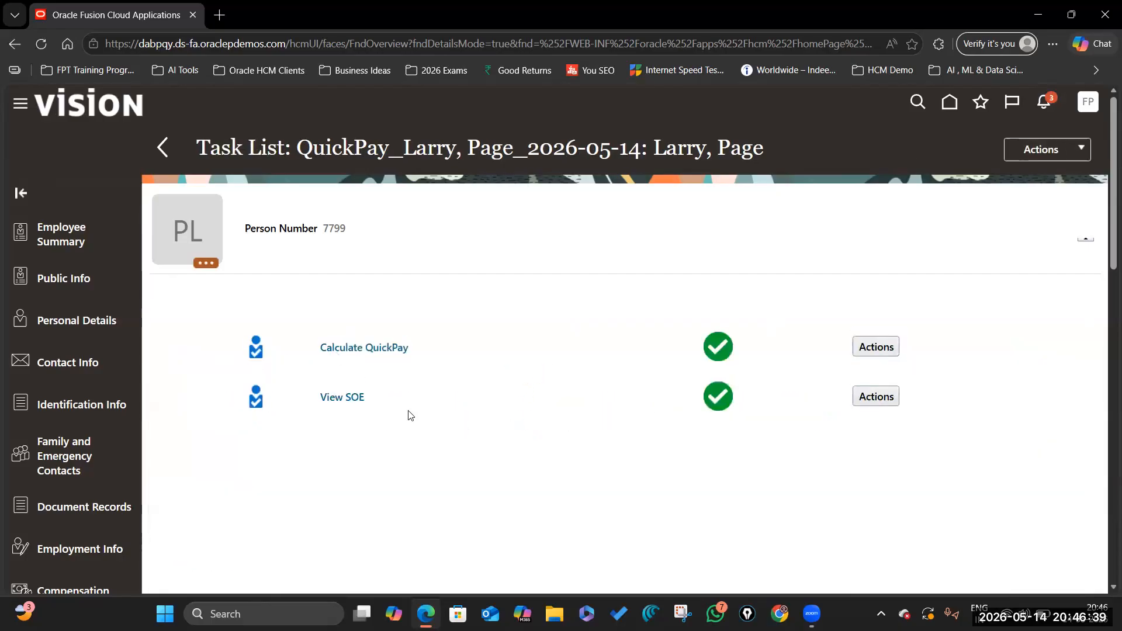
pyautogui.scroll(-5, 566, 454)
pyautogui.scroll(5, 566, 454)
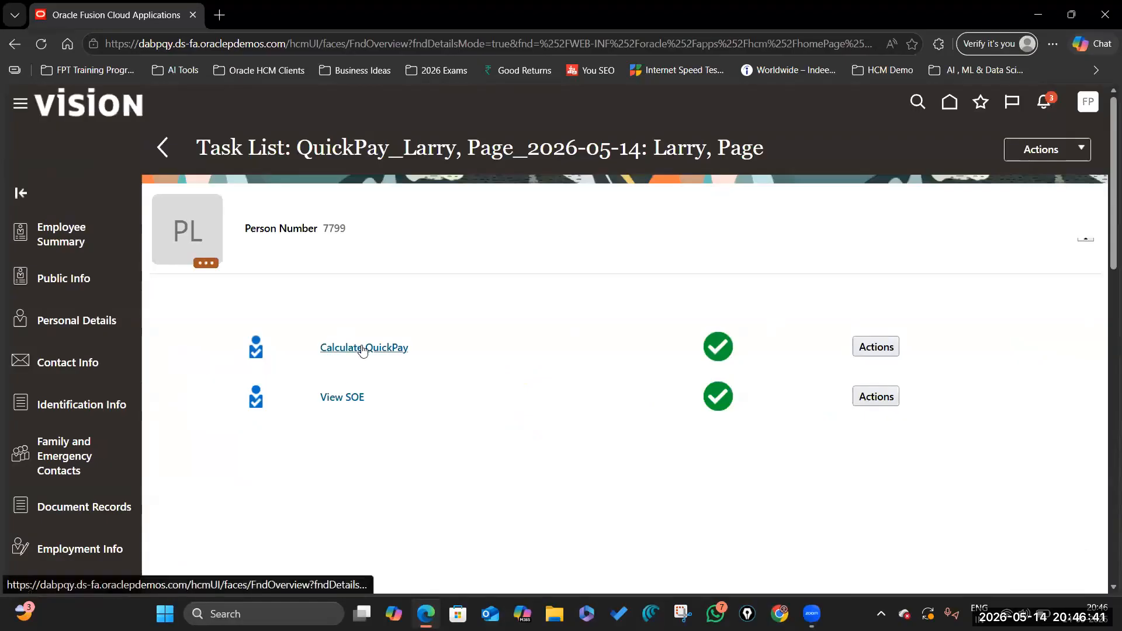
pyautogui.click(352, 400)
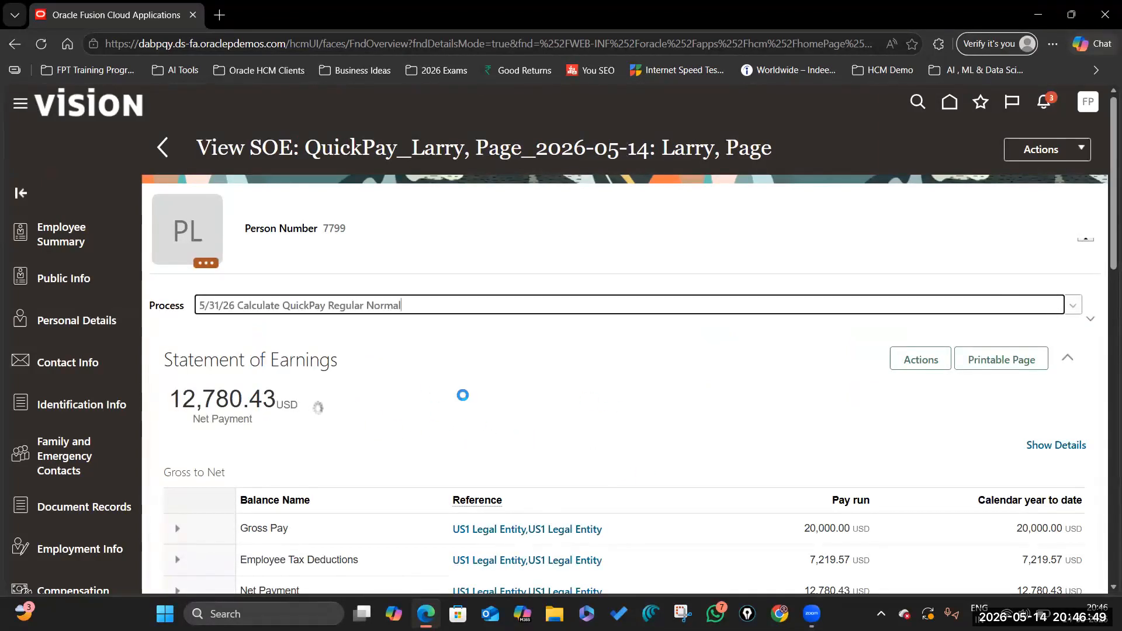
# - Review the net payment, earnings, deductions and employer contributions in the reopened Statement of Earnings
pyautogui.scroll(-6, 549, 476)
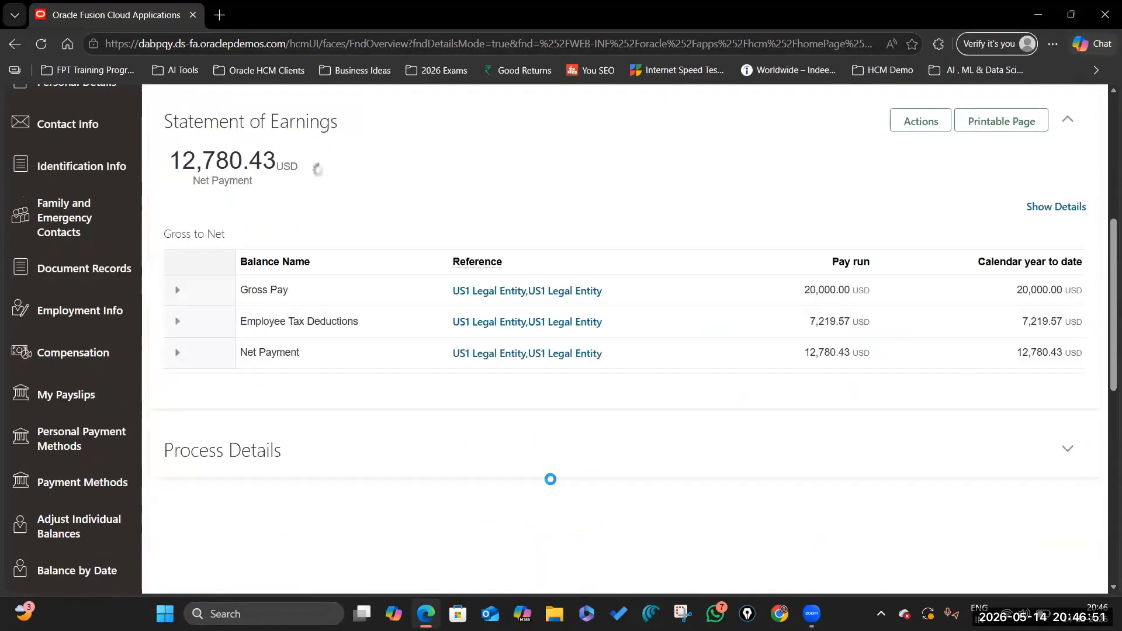
pyautogui.scroll(2, 539, 413)
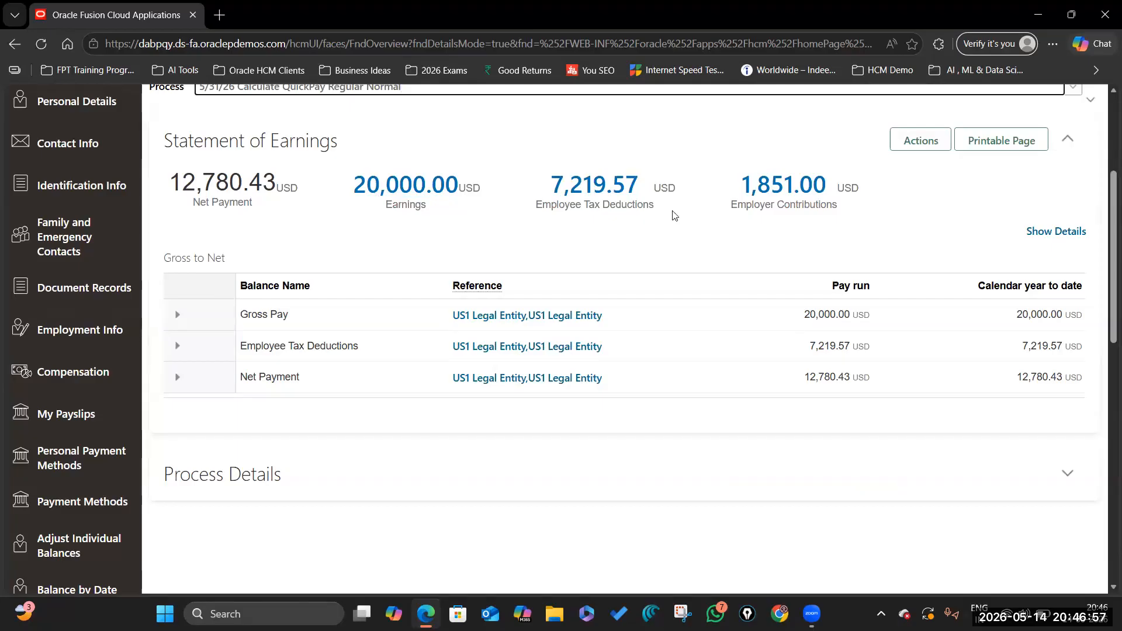
pyautogui.scroll(1, 158, 333)
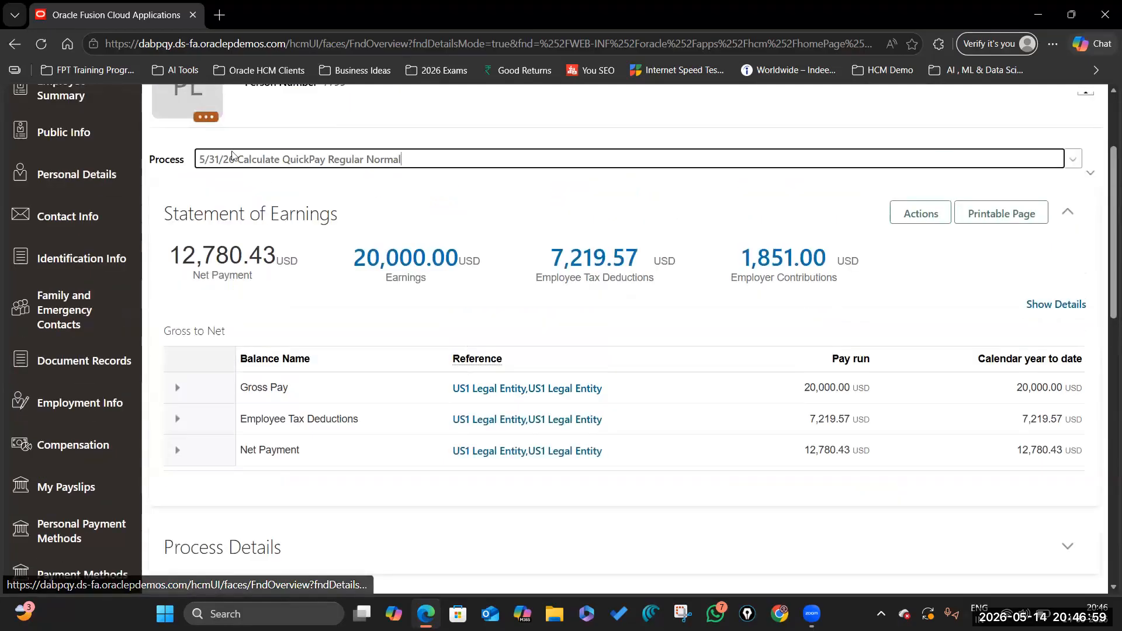
pyautogui.scroll(2, 155, 341)
pyautogui.scroll(-2, 61, 397)
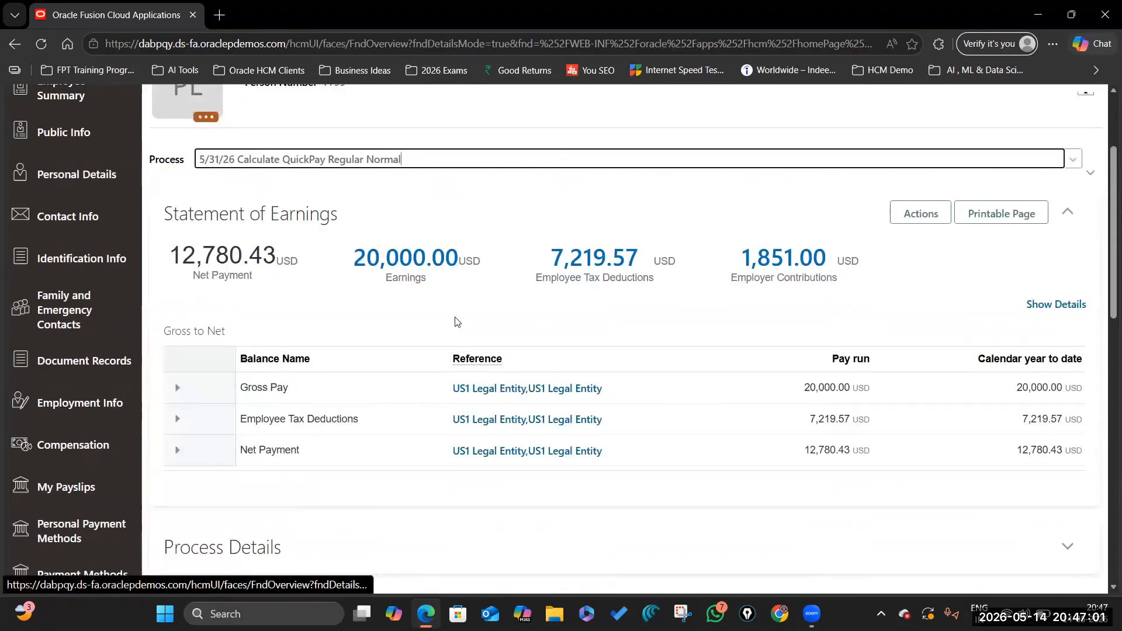
pyautogui.scroll(2, 171, 428)
# - Roll back the Calculate QuickPay process from the employee's Person Results page and confirm the action
pyautogui.scroll(-10, 73, 339)
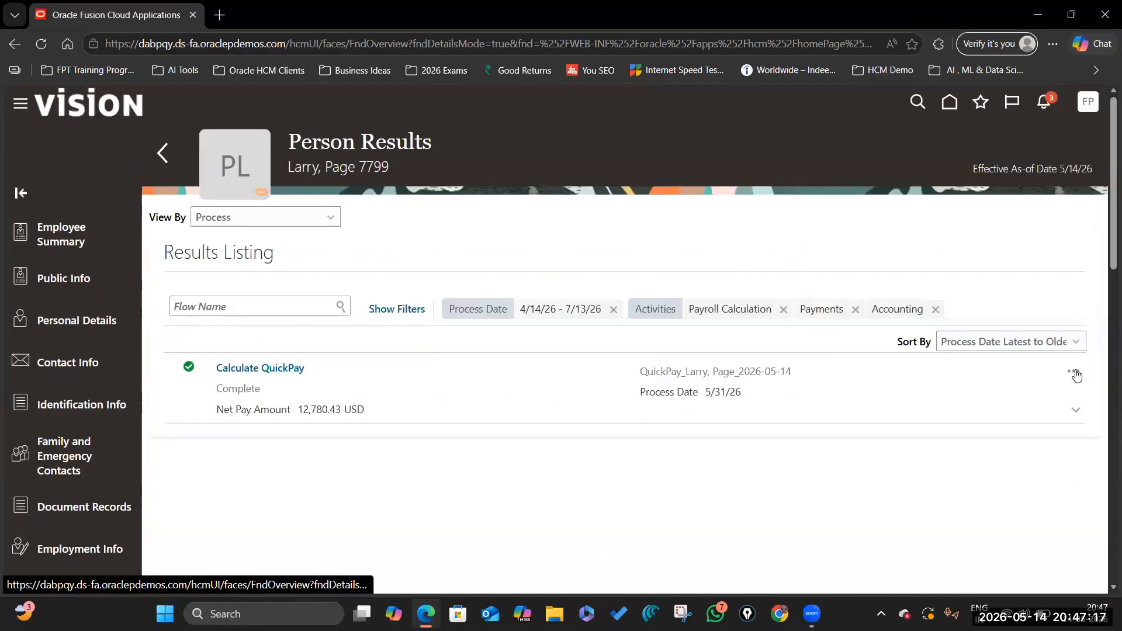
pyautogui.click(1075, 373)
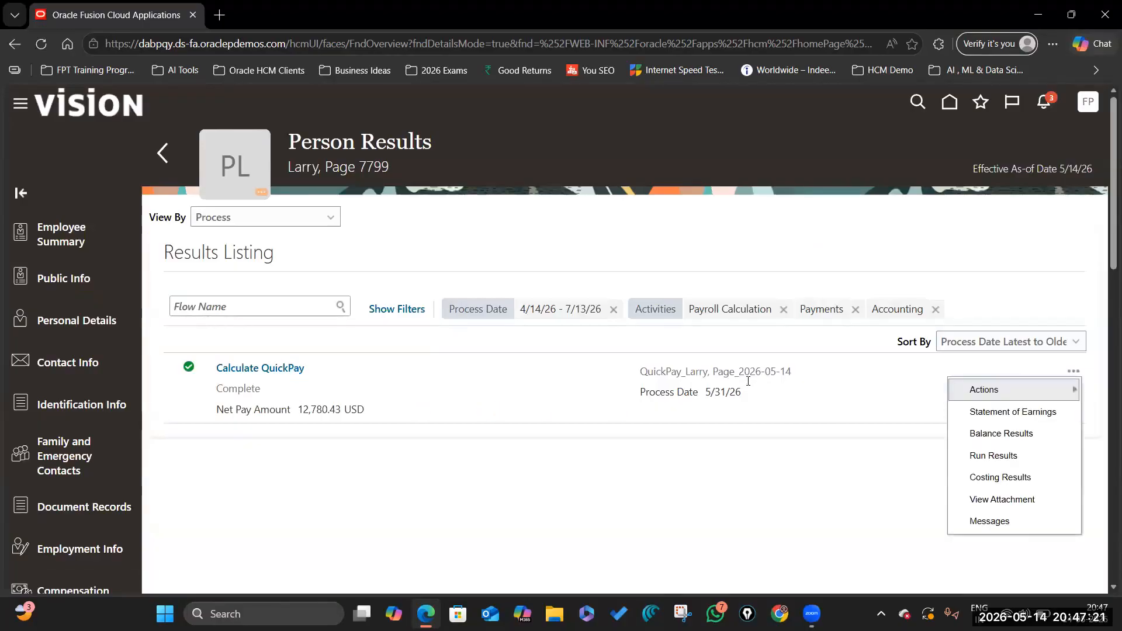
pyautogui.click(898, 457)
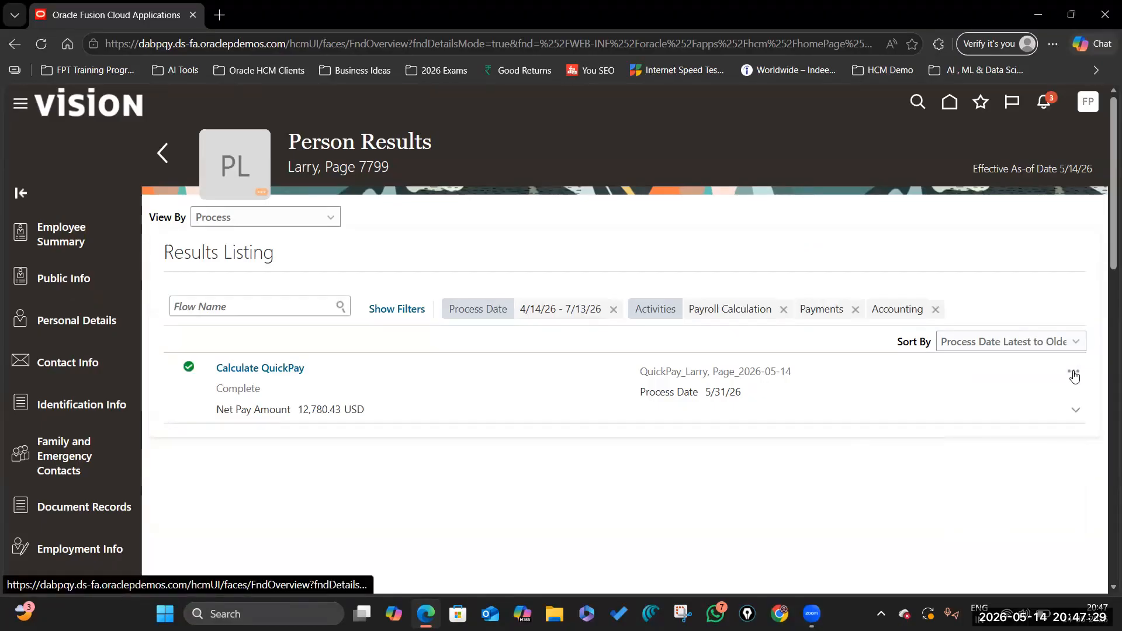
pyautogui.click(1075, 374)
pyautogui.moveTo(997, 390)
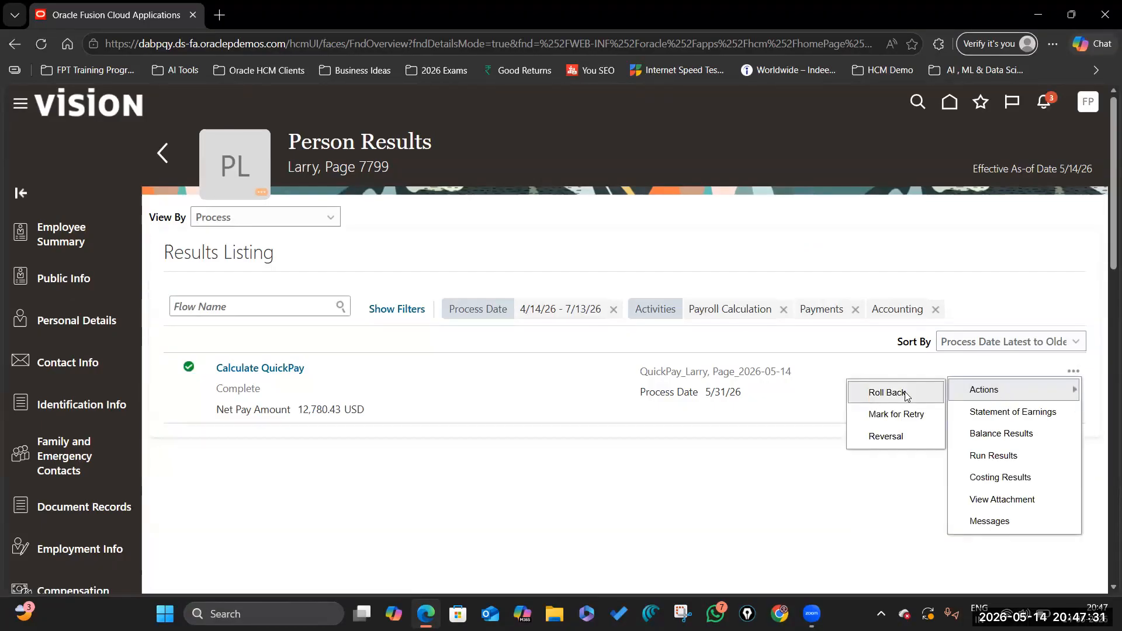
pyautogui.click(907, 396)
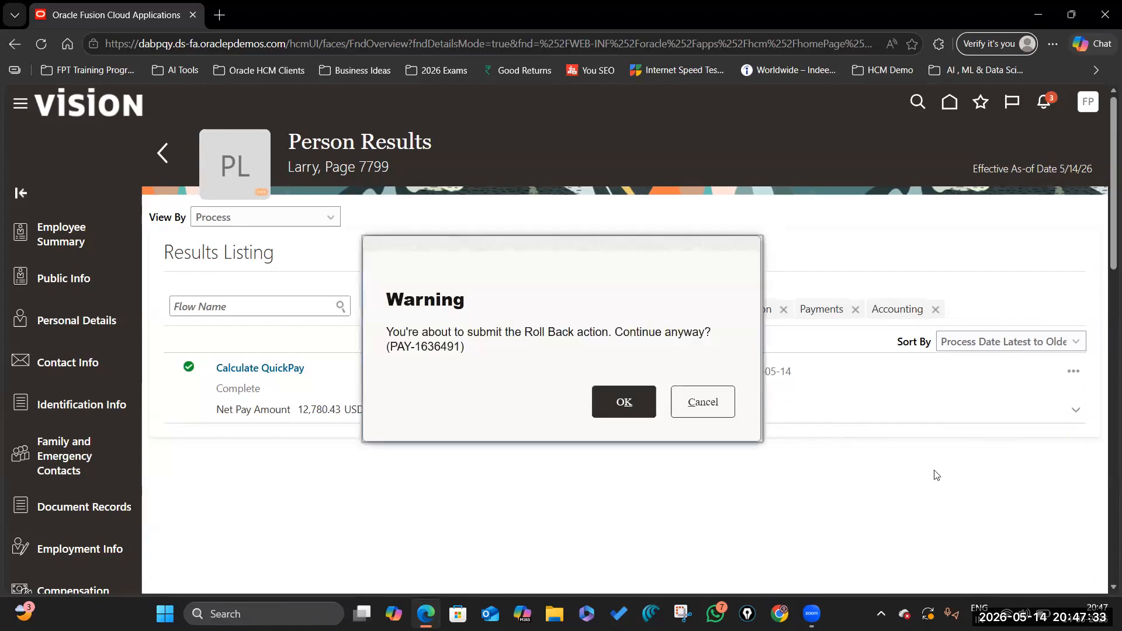
pyautogui.click(624, 409)
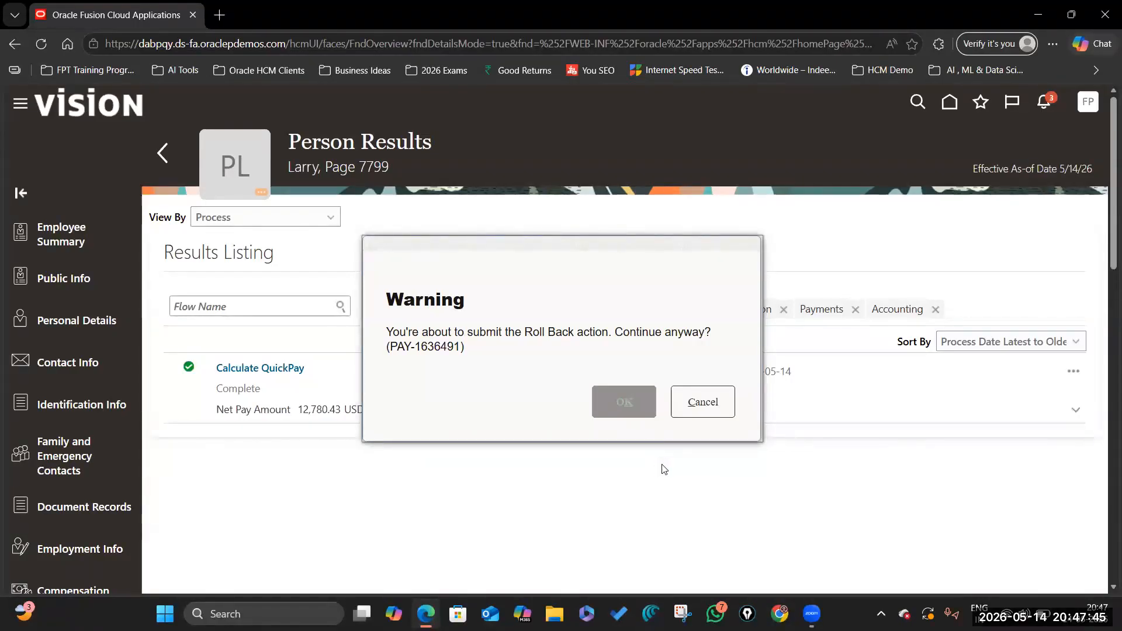
pyautogui.click(615, 239)
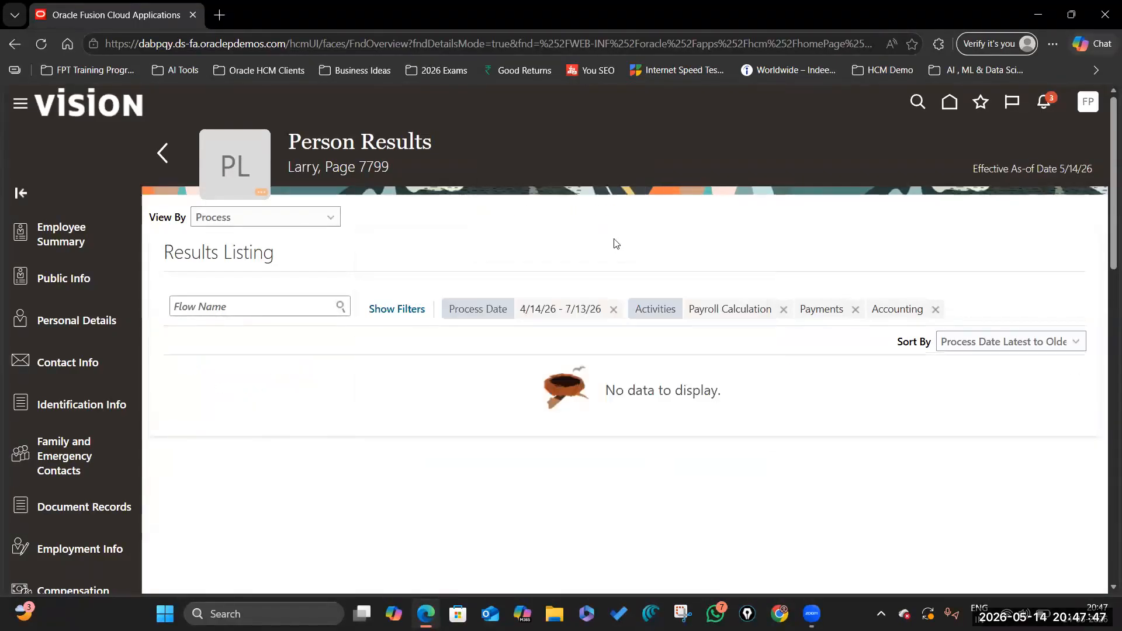
# - Go from Person Results to the employee's Calculation Cards page
pyautogui.scroll(-3, 94, 365)
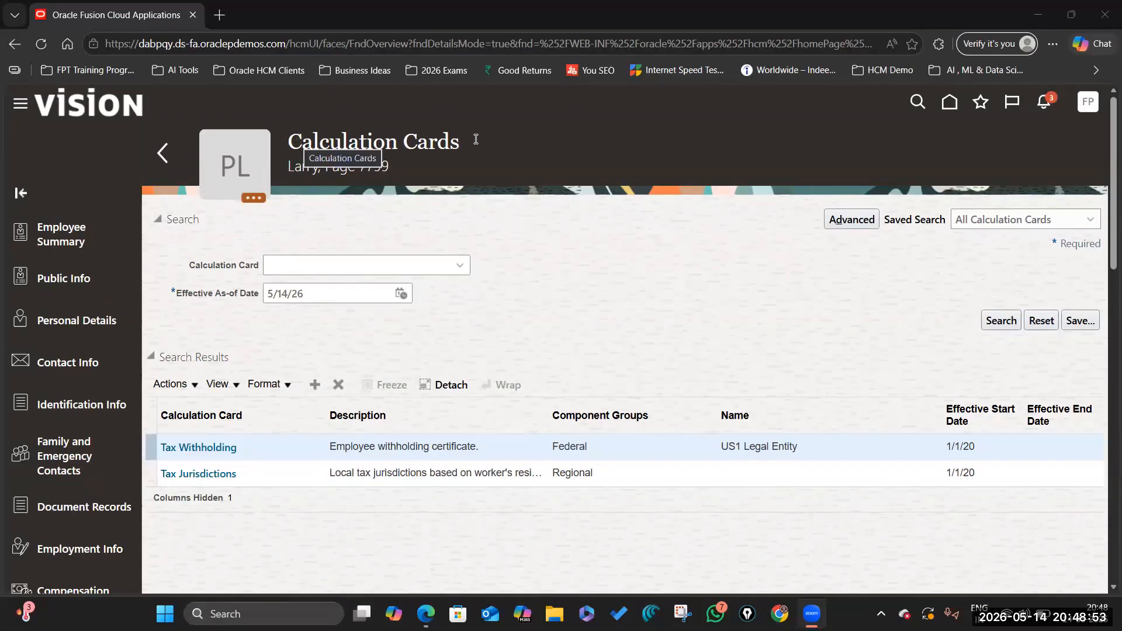
pyautogui.moveTo(475, 138); pyautogui.dragTo(302, 142)
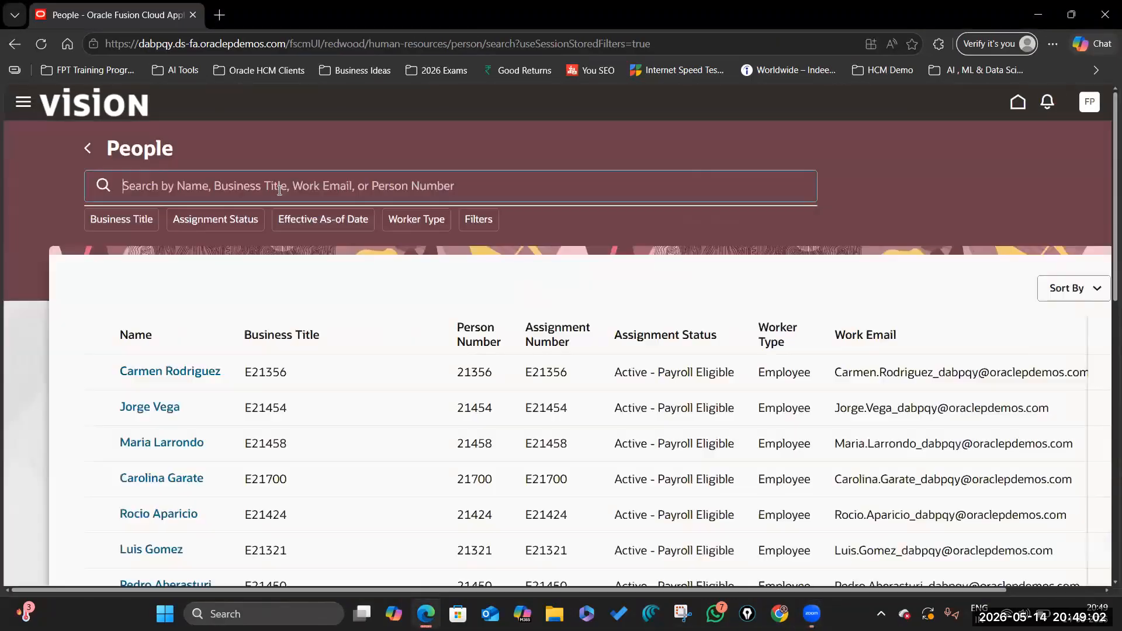
# - Search for the employee by name on the People page and open the Director of Payroll record
pyautogui.click(280, 190)
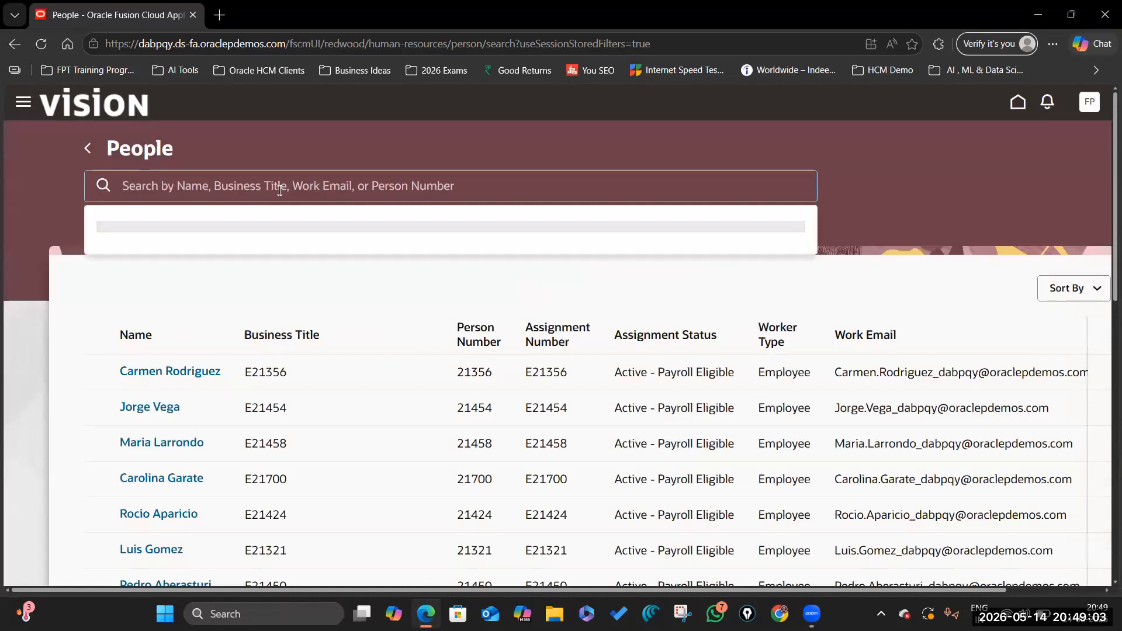
pyautogui.click(1017, 103)
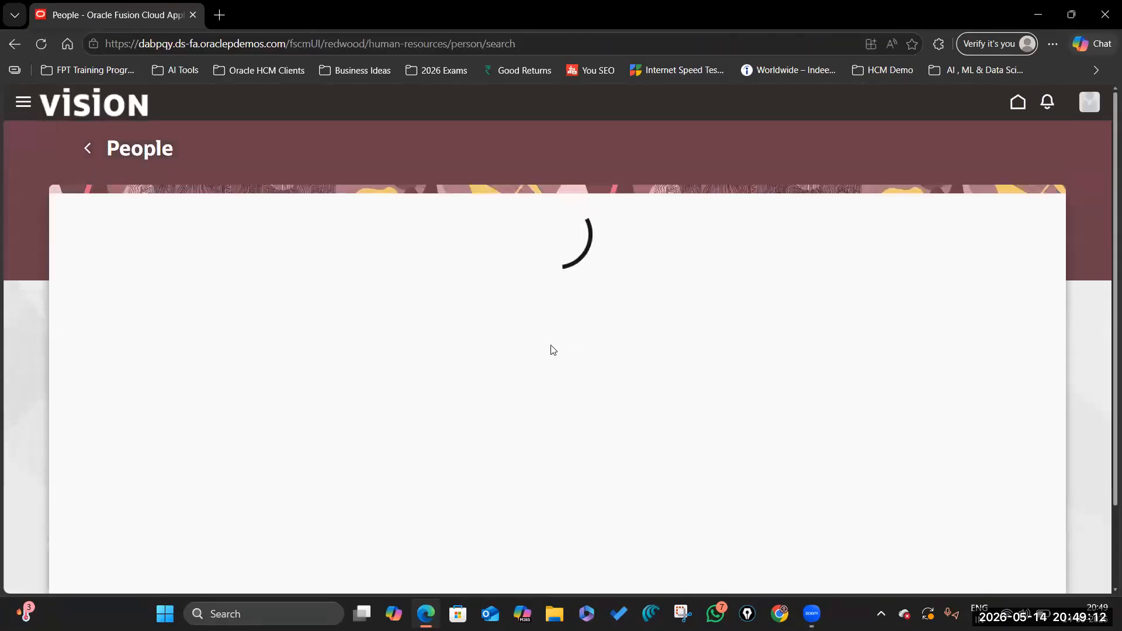
pyautogui.click(312, 185)
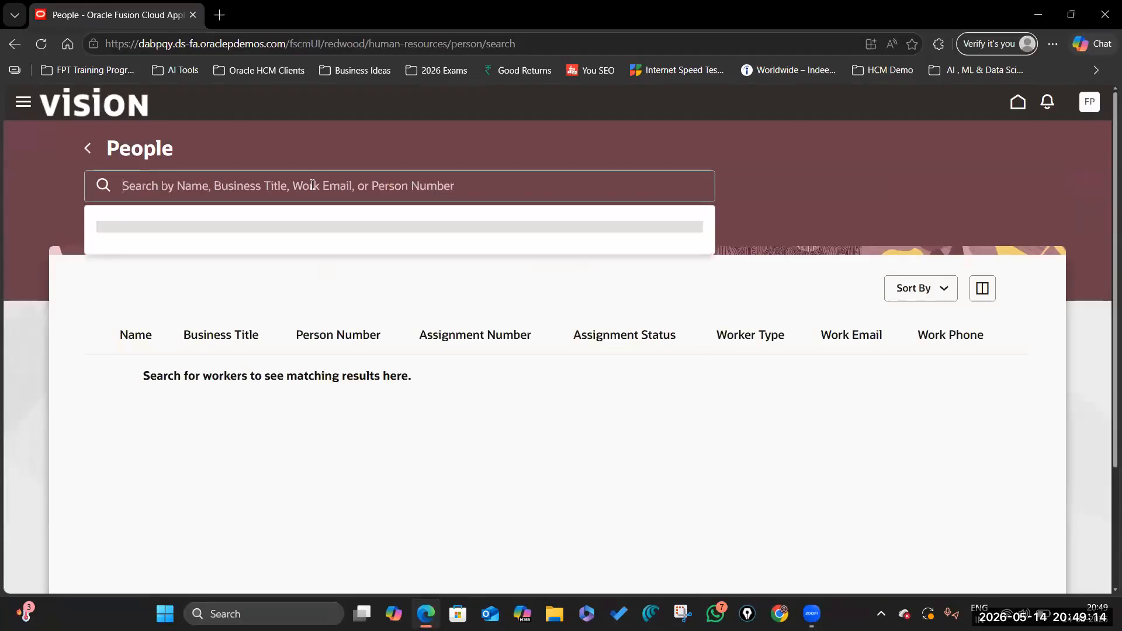
pyautogui.write('Larry Page')
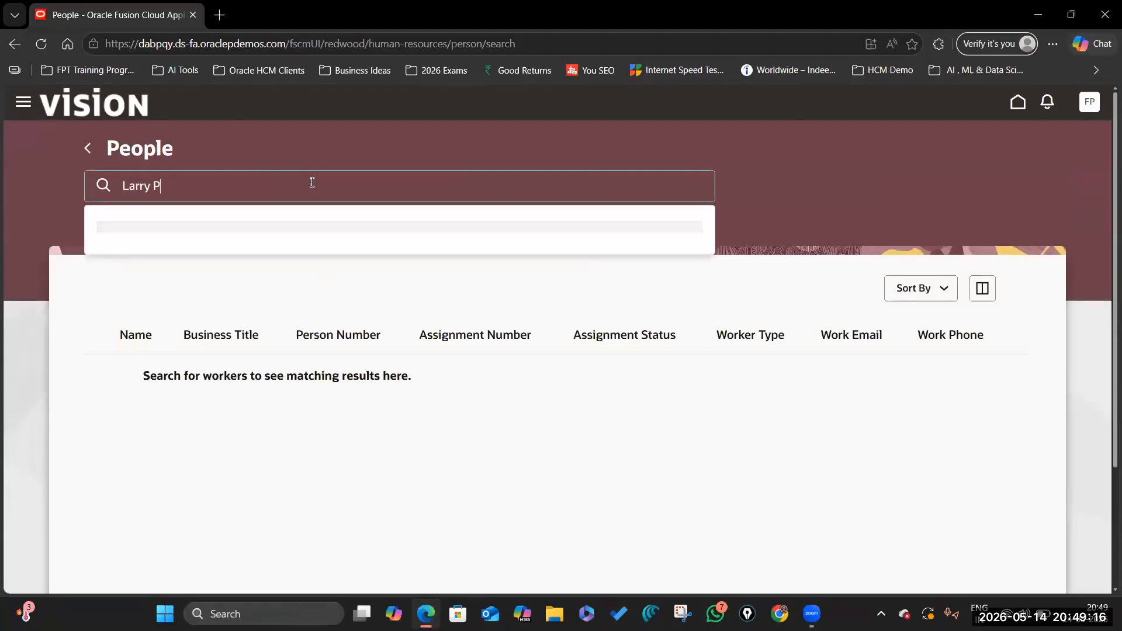
pyautogui.press('Return')
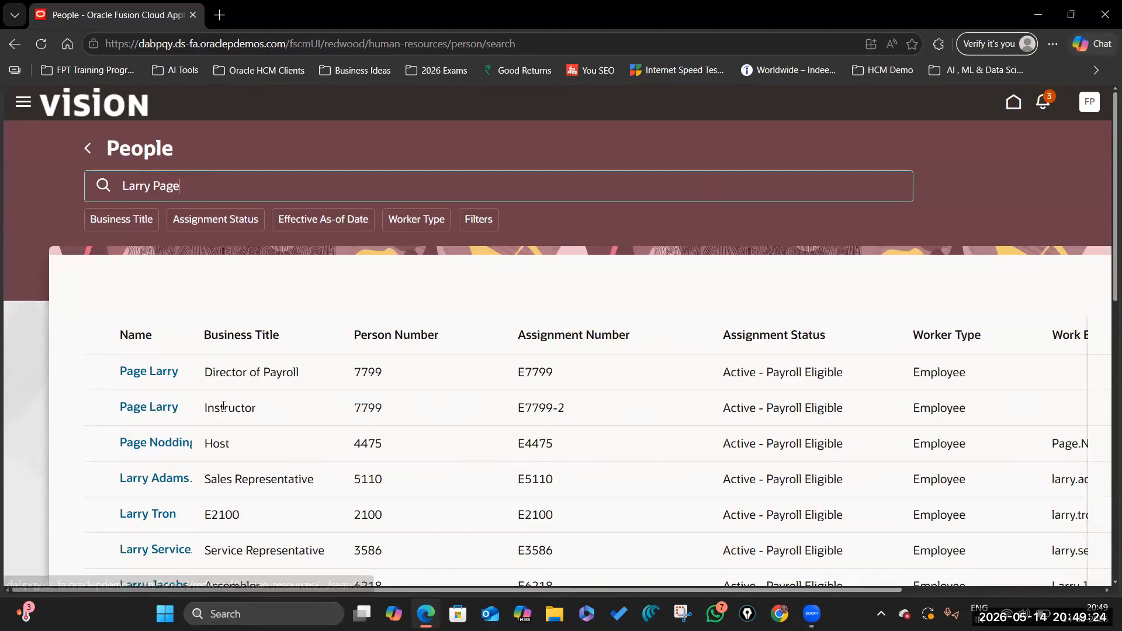
pyautogui.click(154, 377)
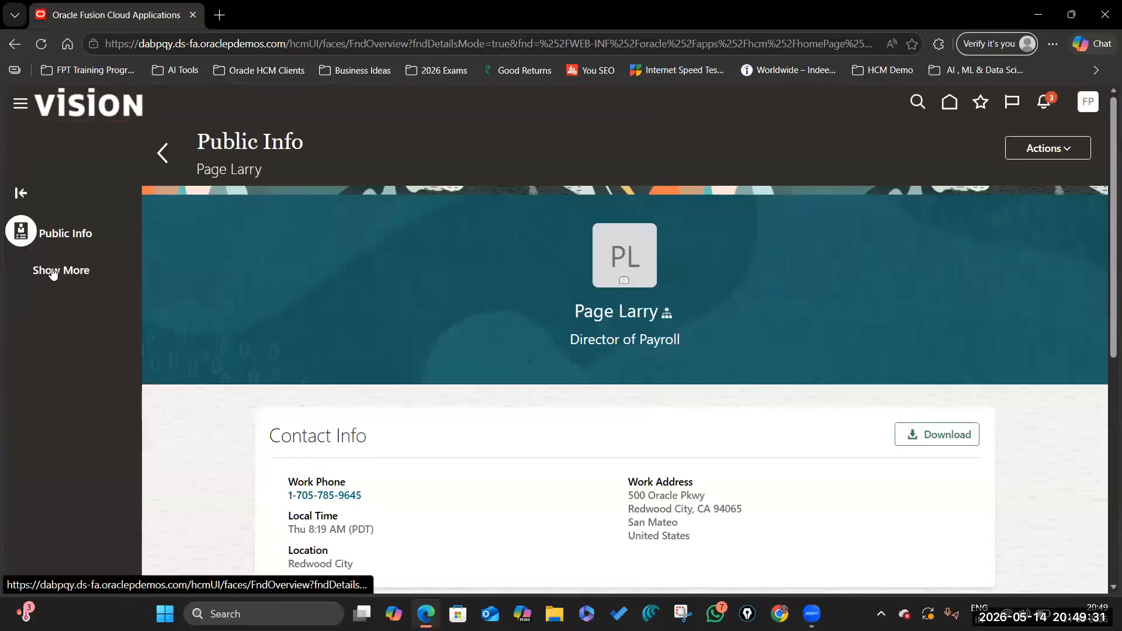
# - Show the full list of pages for the employee and open Calculation Cards
pyautogui.click(54, 272)
pyautogui.scroll(-3, 64, 432)
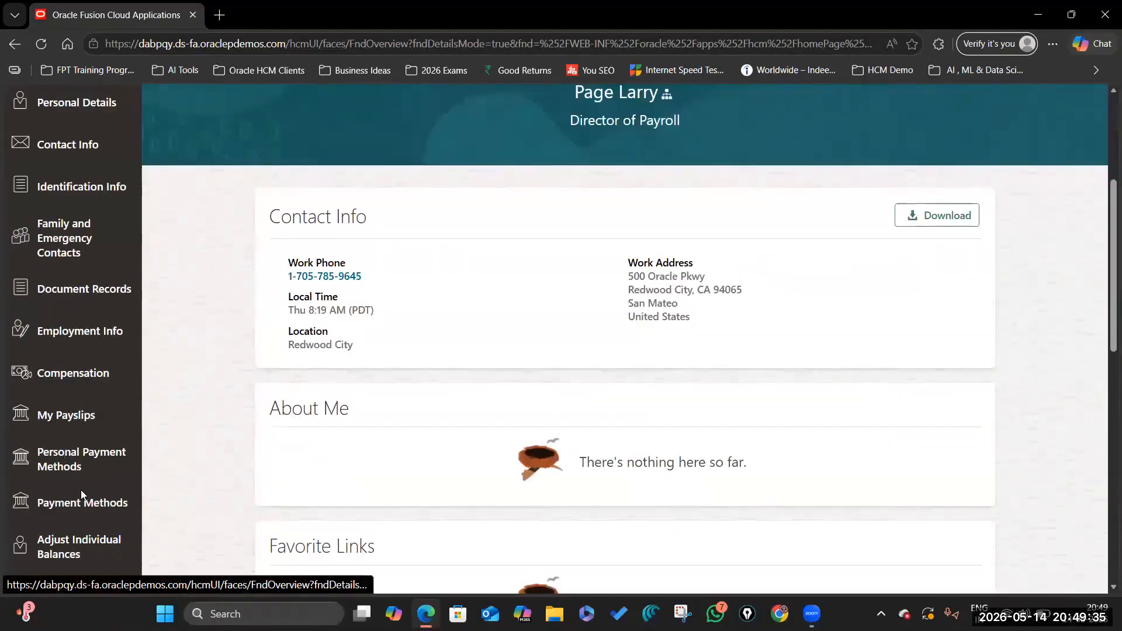
pyautogui.scroll(-2, 79, 479)
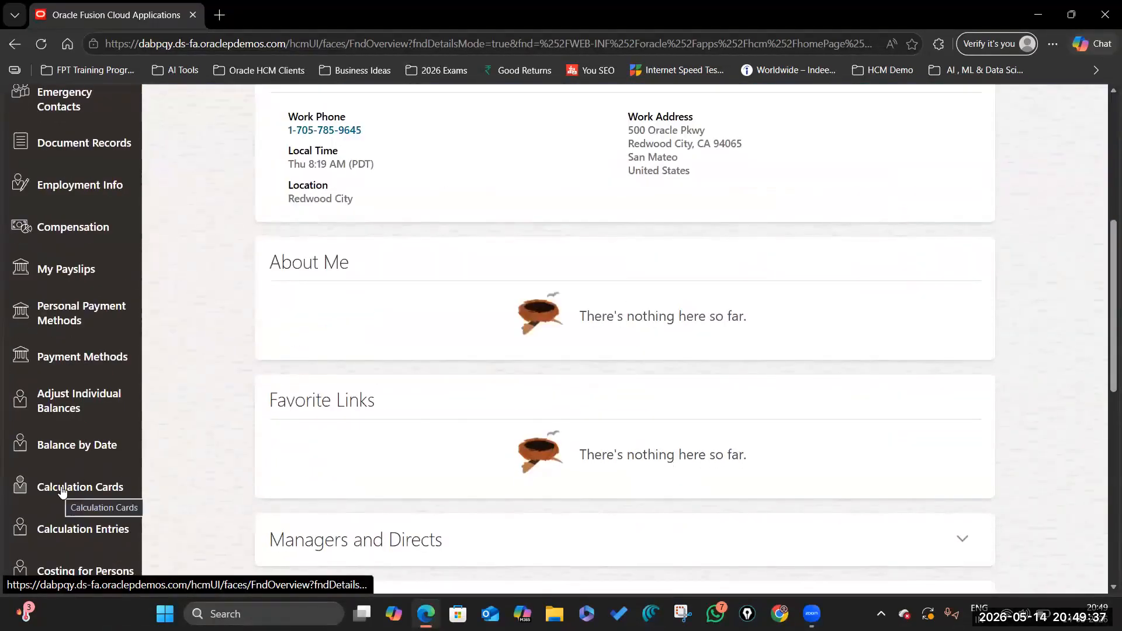
pyautogui.click(61, 490)
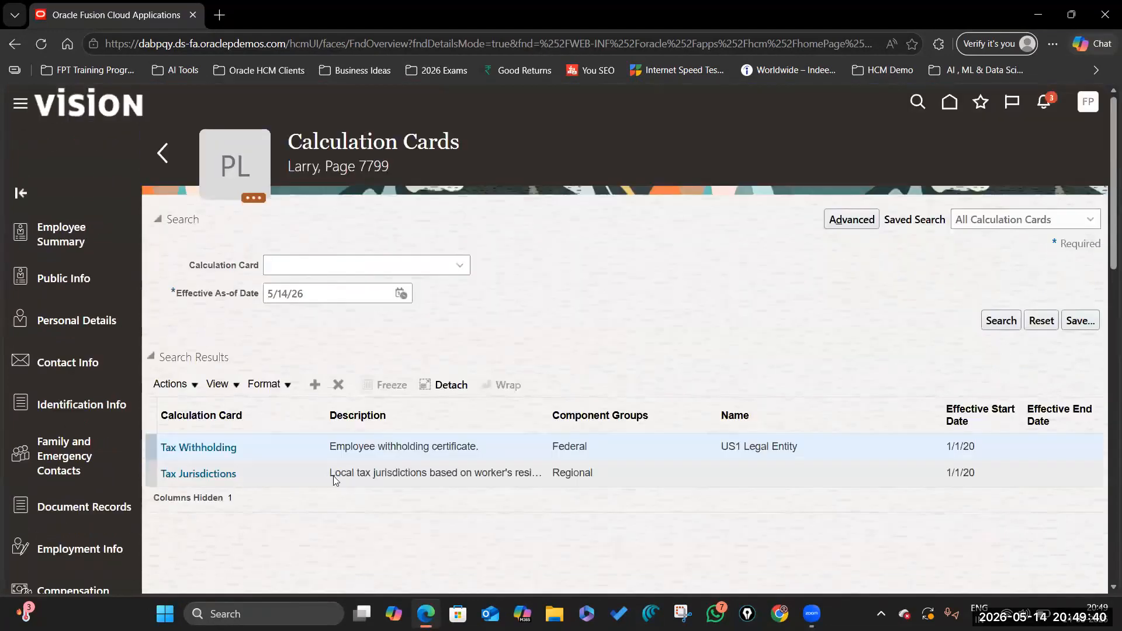
# - Open the Tax Withholding card and expand Associations to check which assignment is associated
pyautogui.click(190, 450)
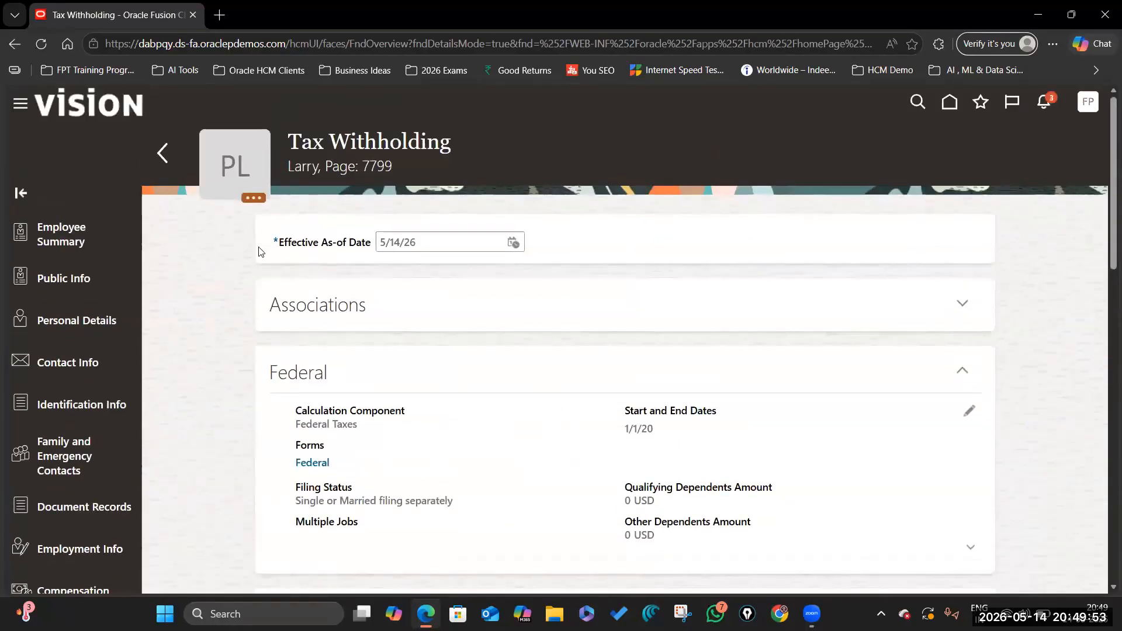
pyautogui.click(963, 305)
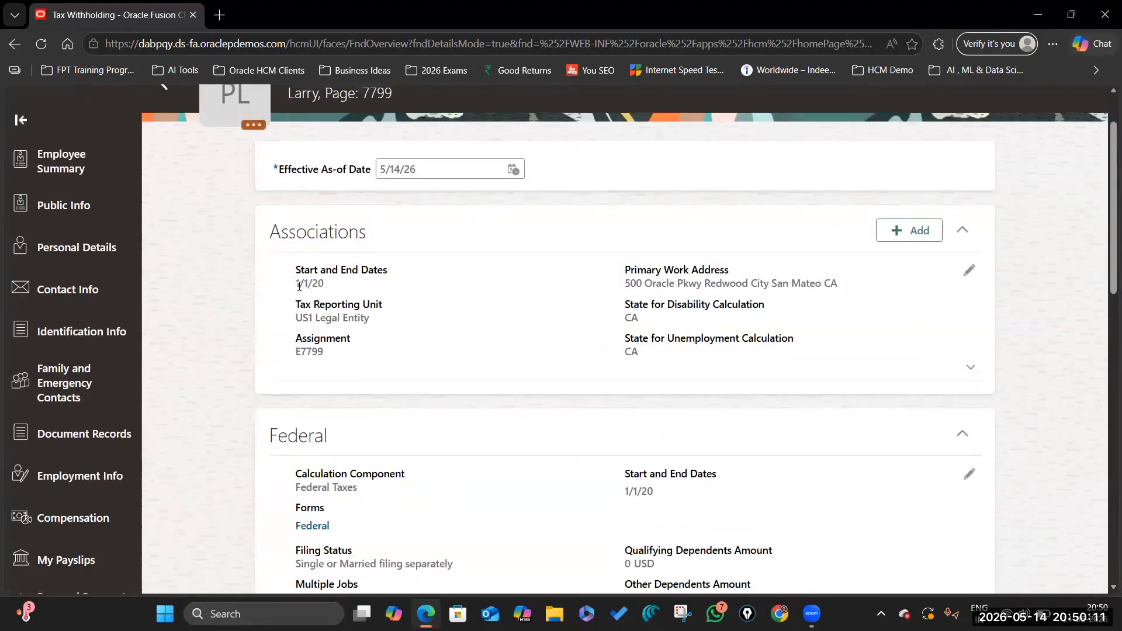
pyautogui.moveTo(297, 341); pyautogui.dragTo(331, 354)
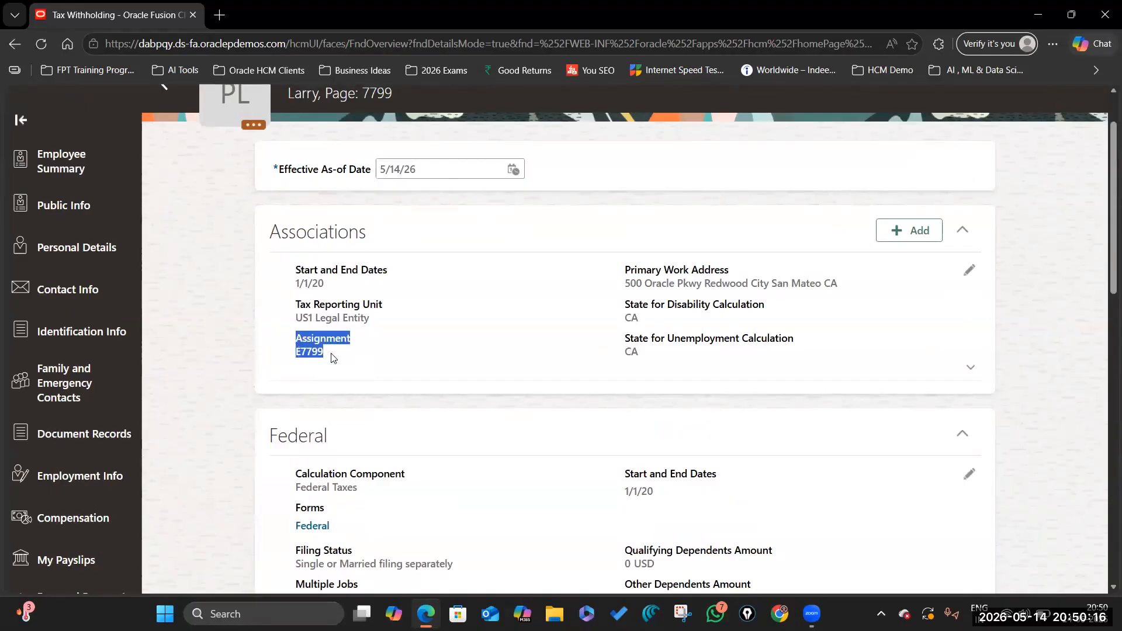
# - Expand the US1 Legal Entity association on the Tax Withholding card and open it for editing at its Association Details
pyautogui.click(369, 360)
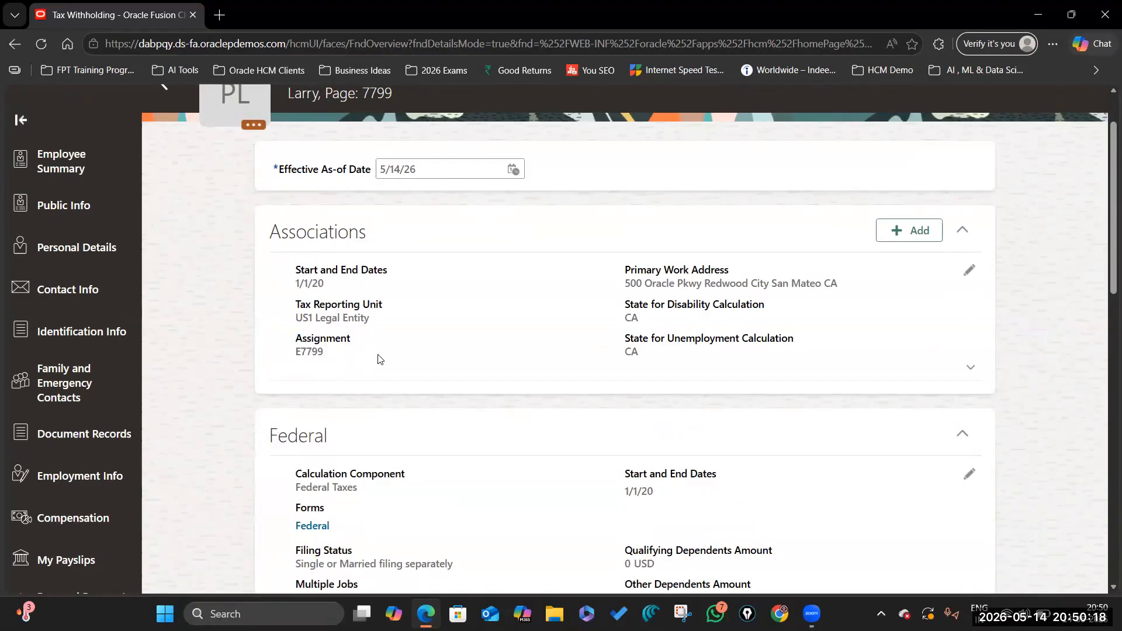
pyautogui.click(970, 368)
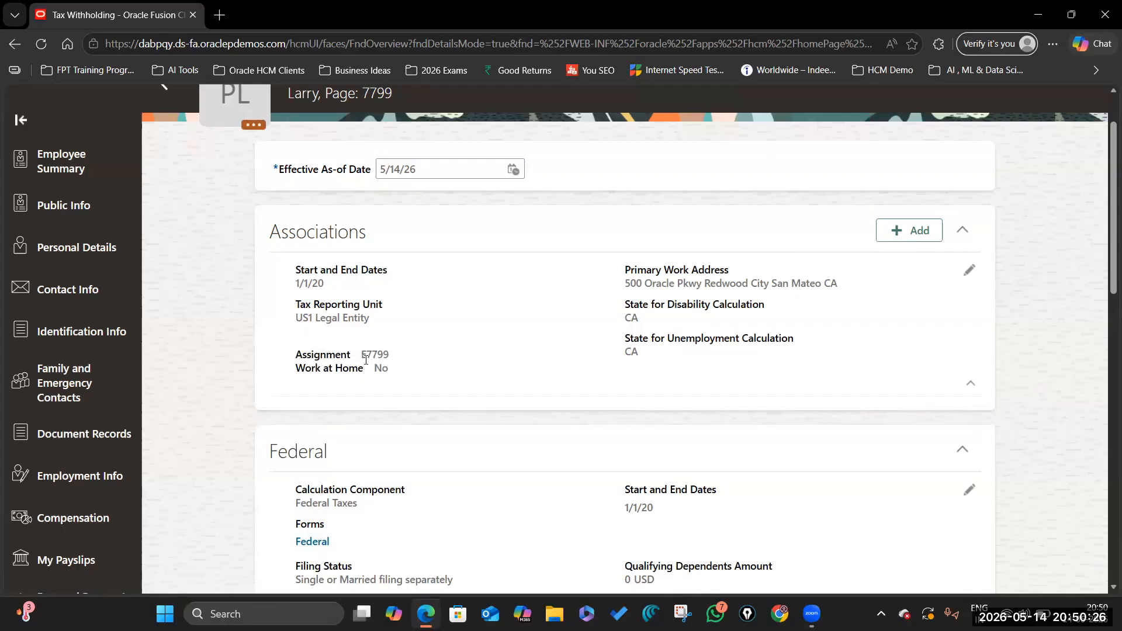
pyautogui.click(969, 270)
pyautogui.scroll(-5, 579, 459)
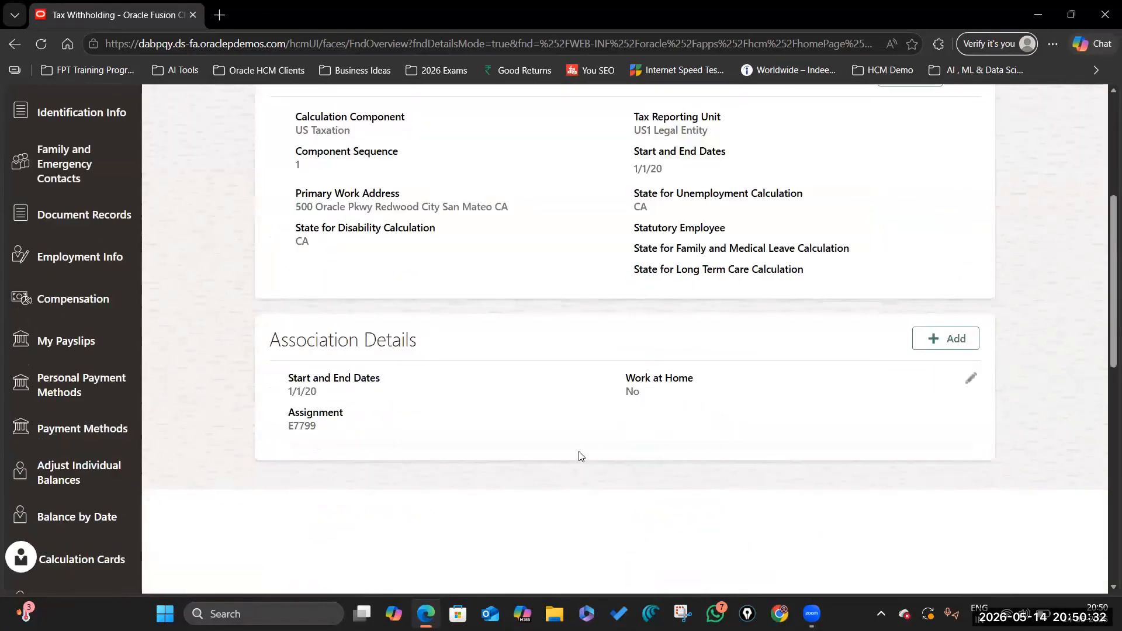
pyautogui.scroll(-3, 580, 456)
pyautogui.scroll(2, 843, 316)
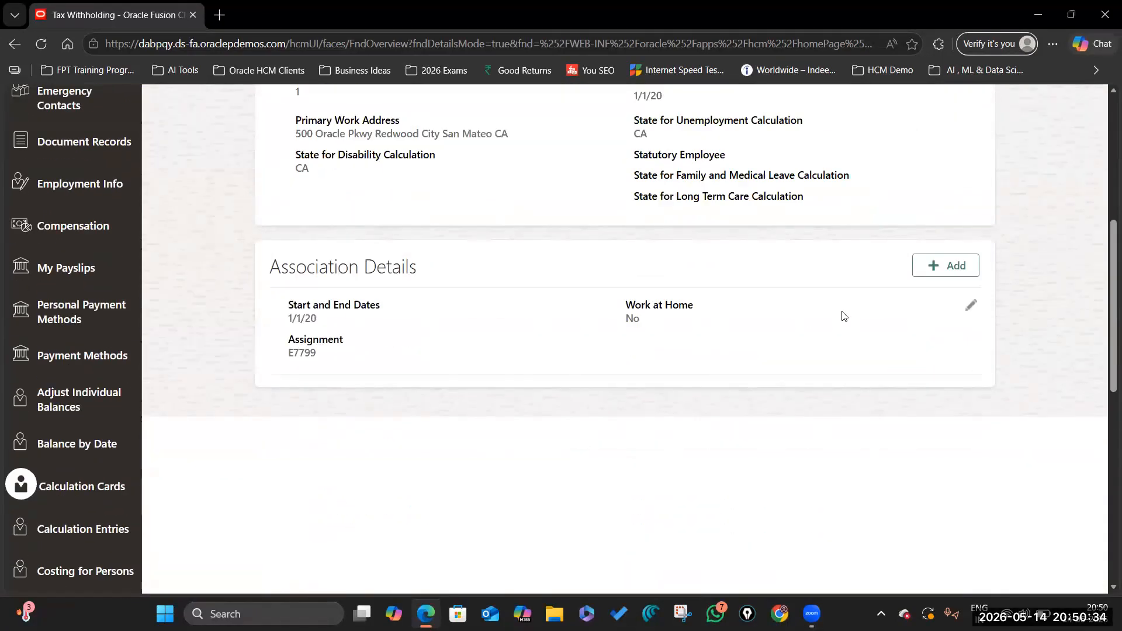
# - Add an association detail for assignment E7799-2 with the change starting 1/1/2025
pyautogui.click(940, 266)
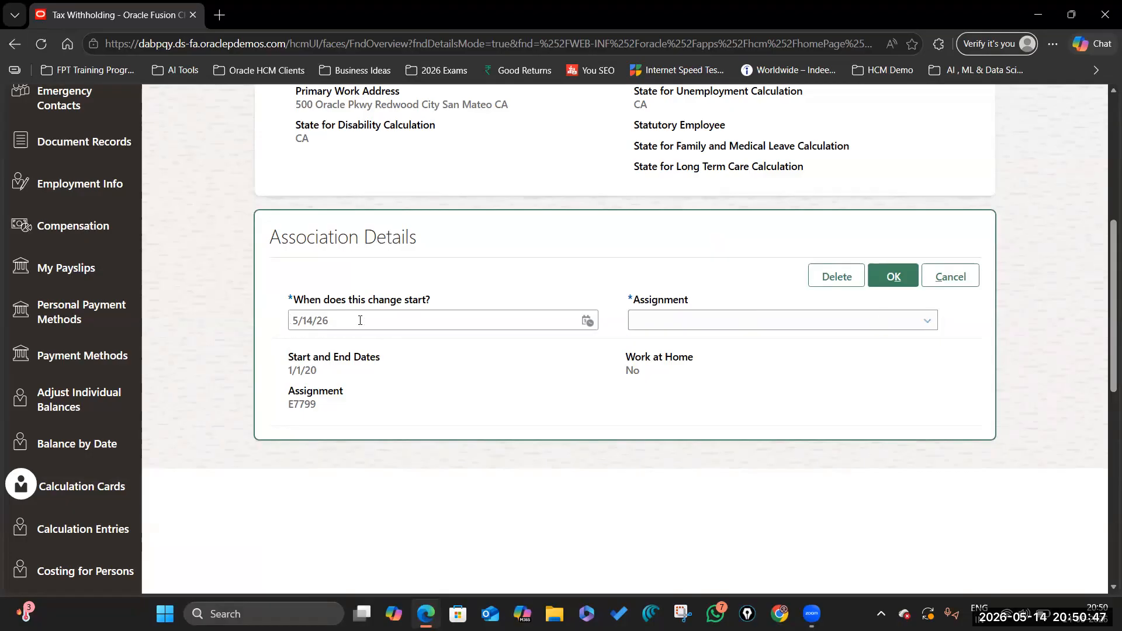
pyautogui.click(487, 318)
pyautogui.press('BackSpace')
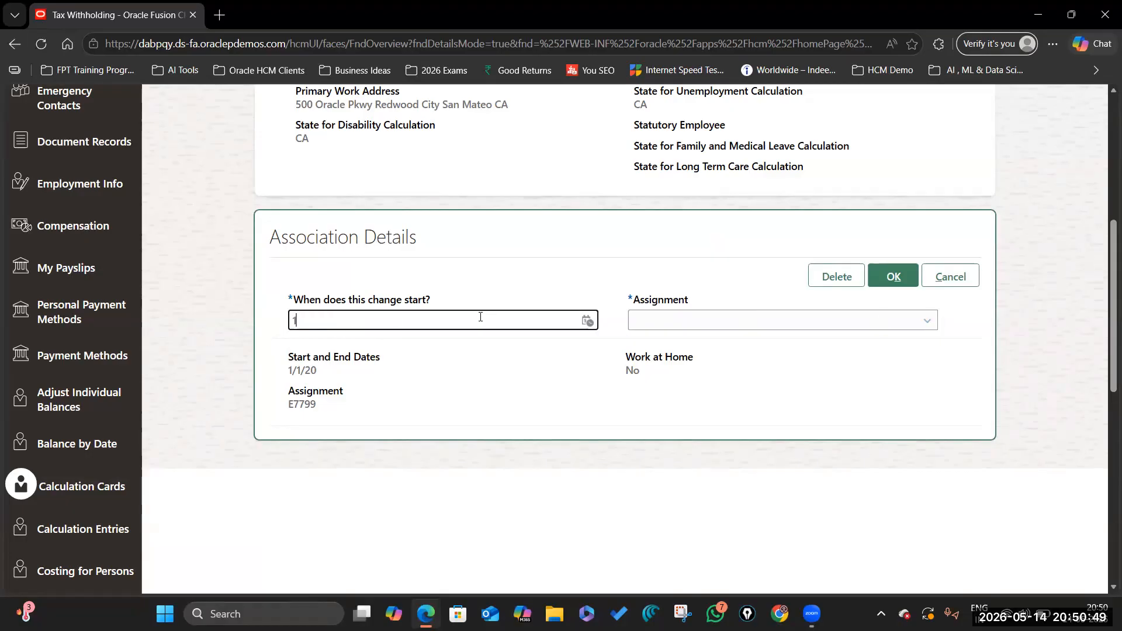
pyautogui.write('1/1/2025')
pyautogui.click(553, 290)
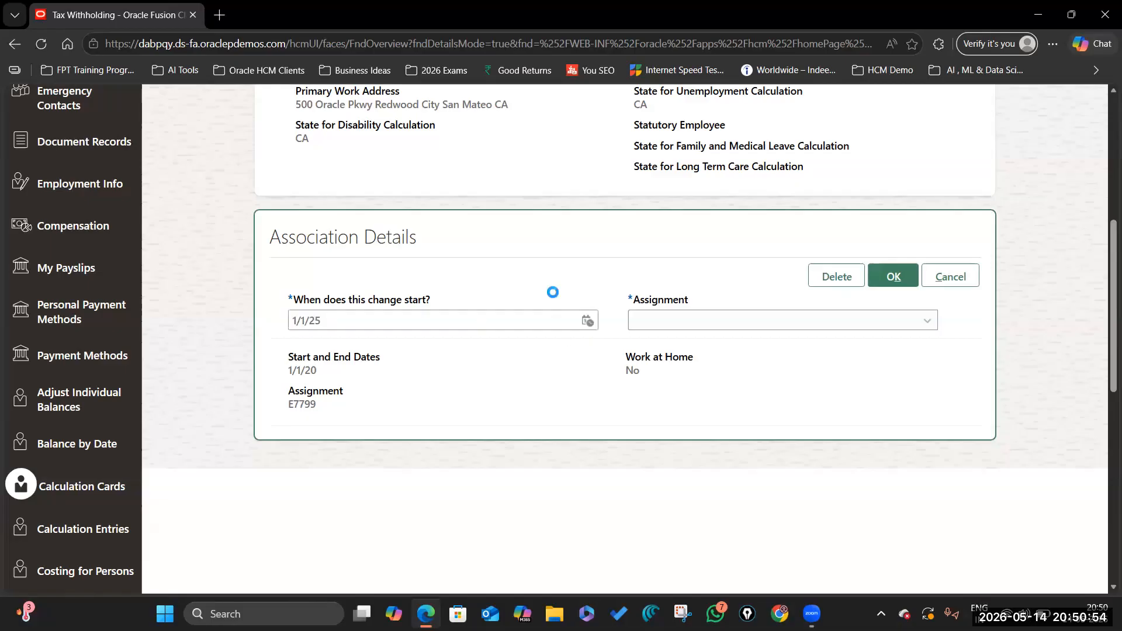
pyautogui.click(928, 321)
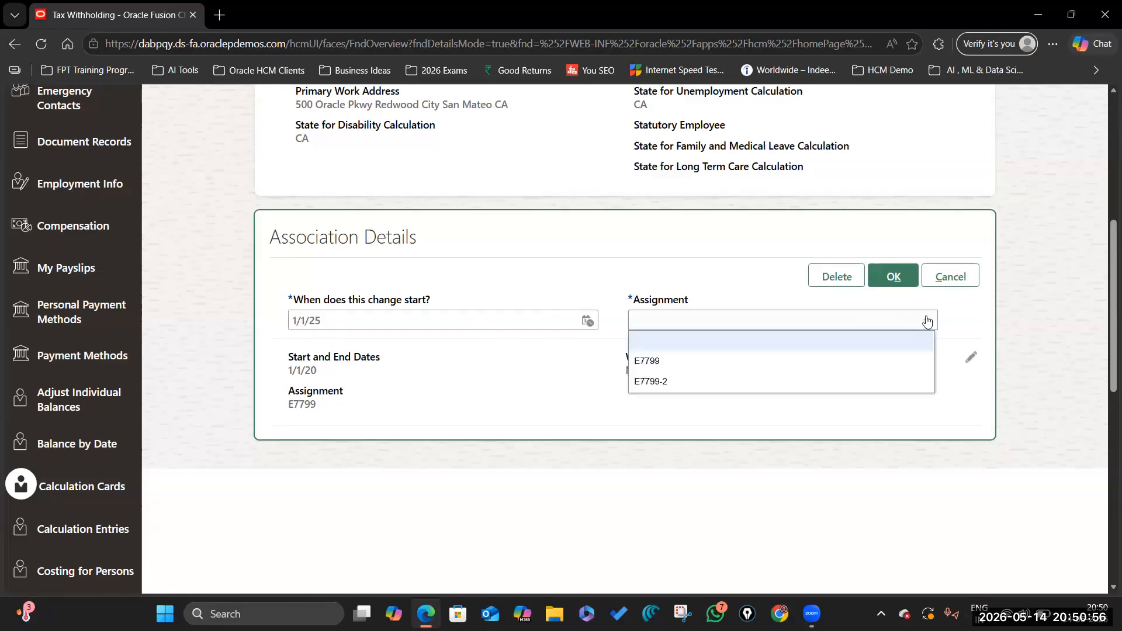
pyautogui.click(664, 382)
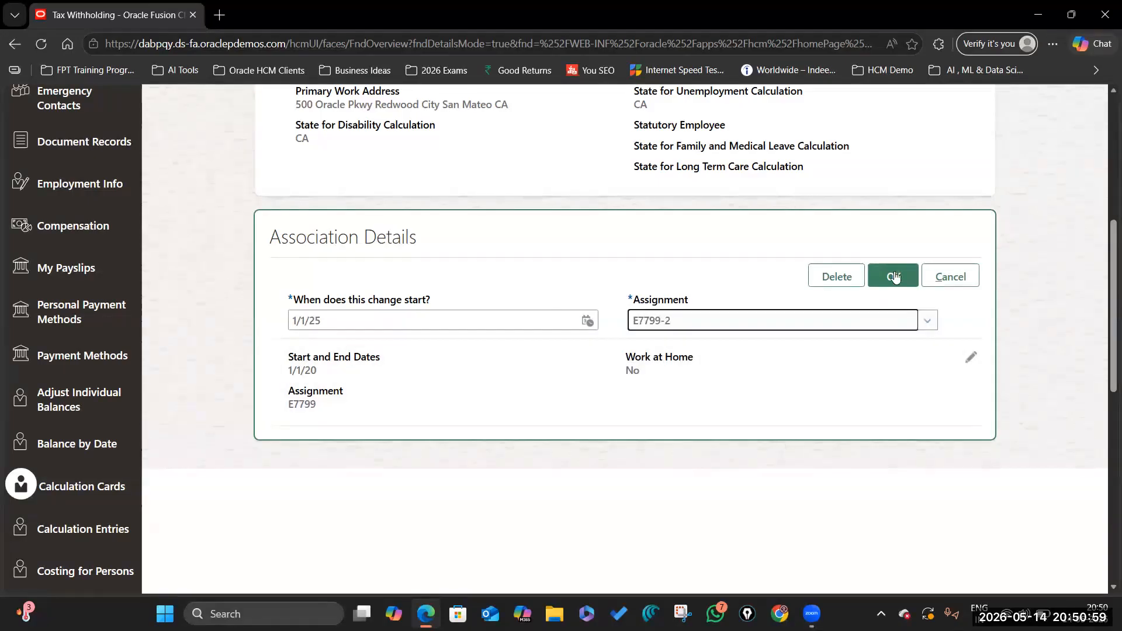
pyautogui.click(894, 276)
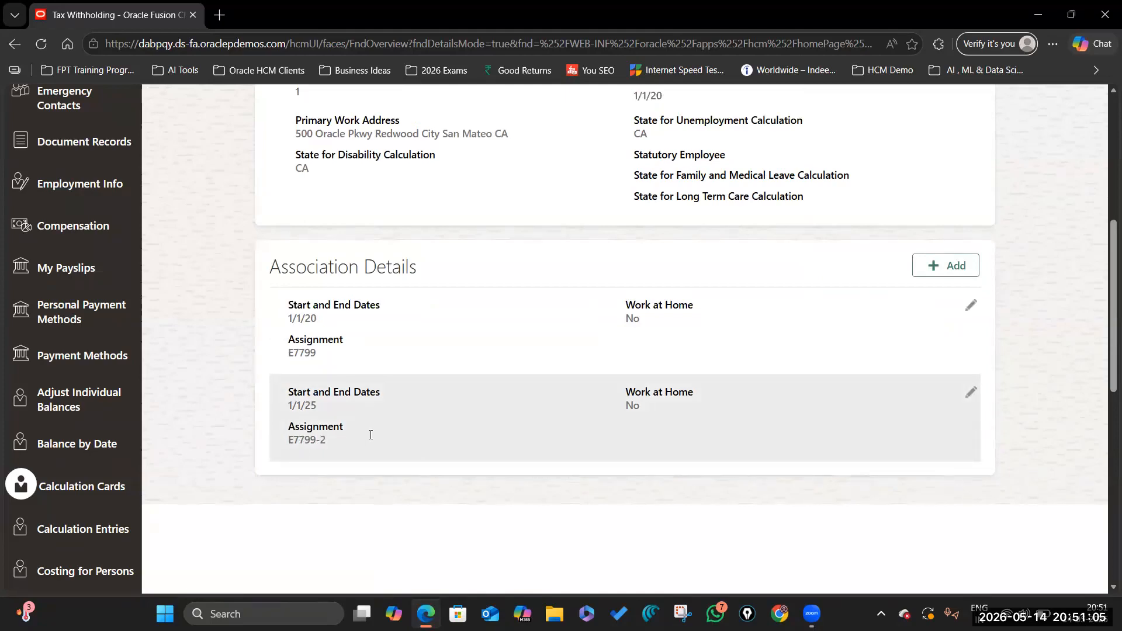
# - Review the Association Details entries and save the edited US1 Legal Entity association
pyautogui.scroll(6, 398, 425)
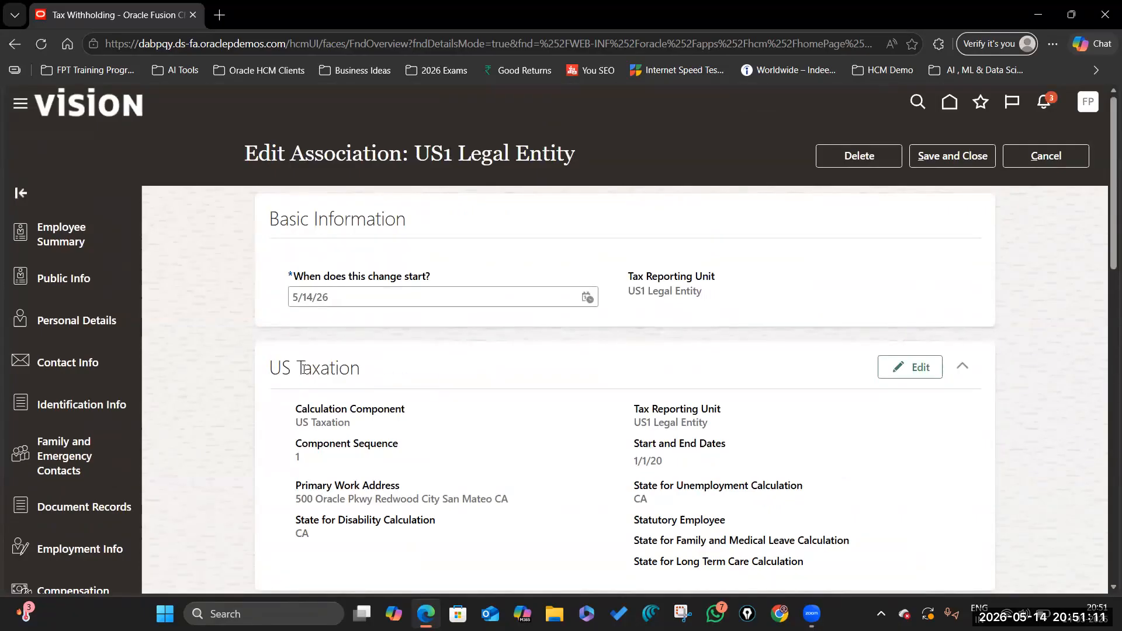
pyautogui.scroll(-8, 438, 491)
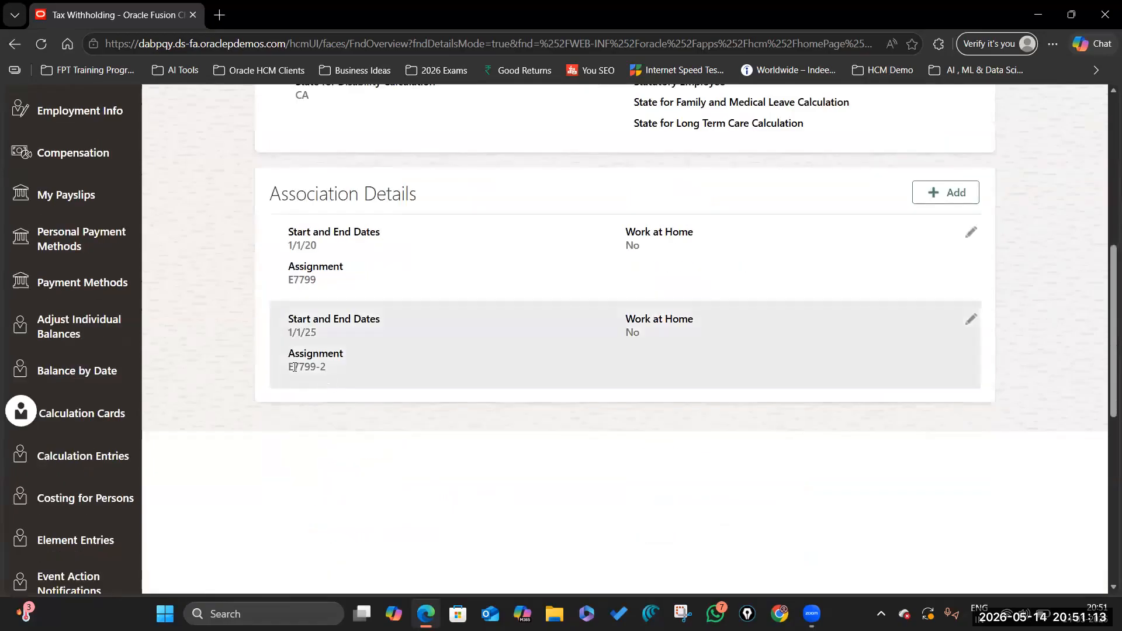
pyautogui.scroll(8, 358, 391)
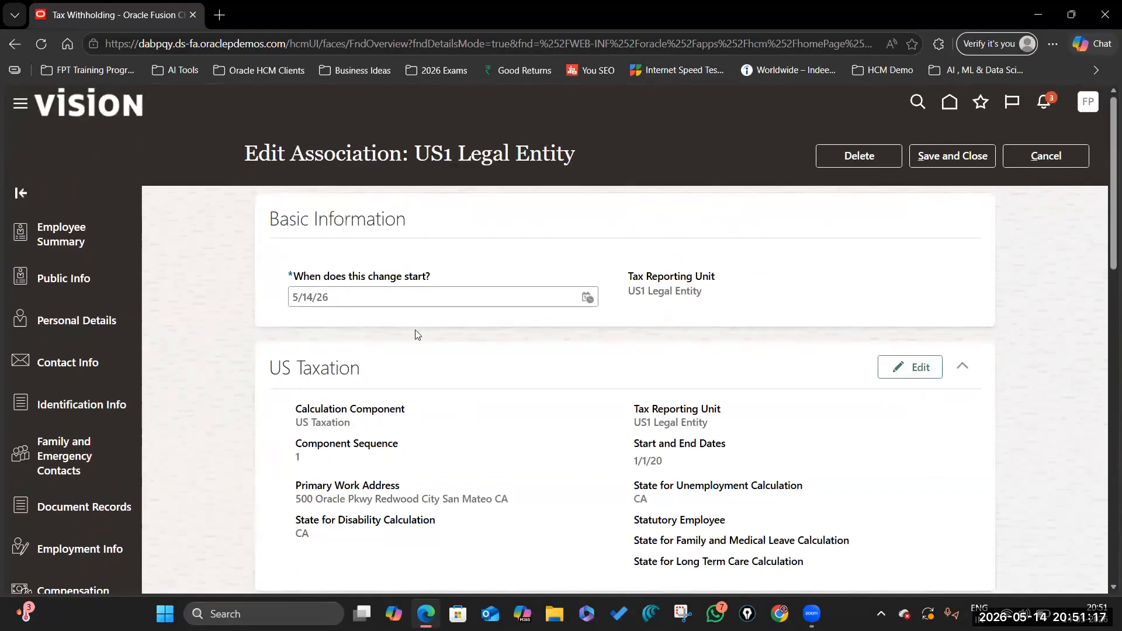
pyautogui.click(953, 156)
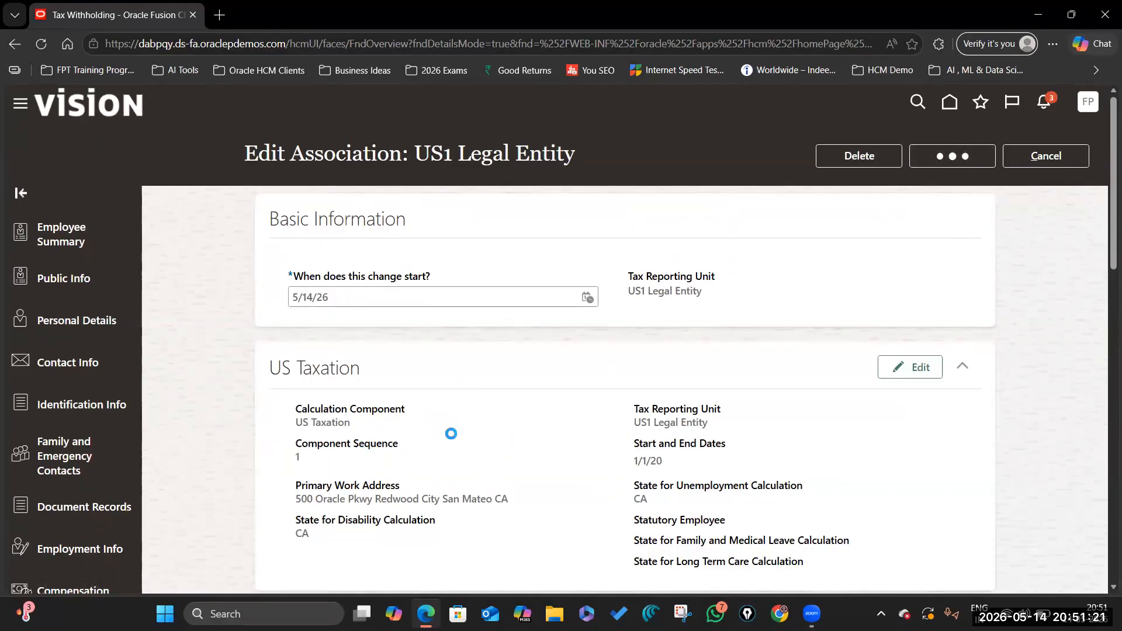
# - Expand Associations on the Tax Withholding card to check which assignments are associated
pyautogui.scroll(-4, 461, 471)
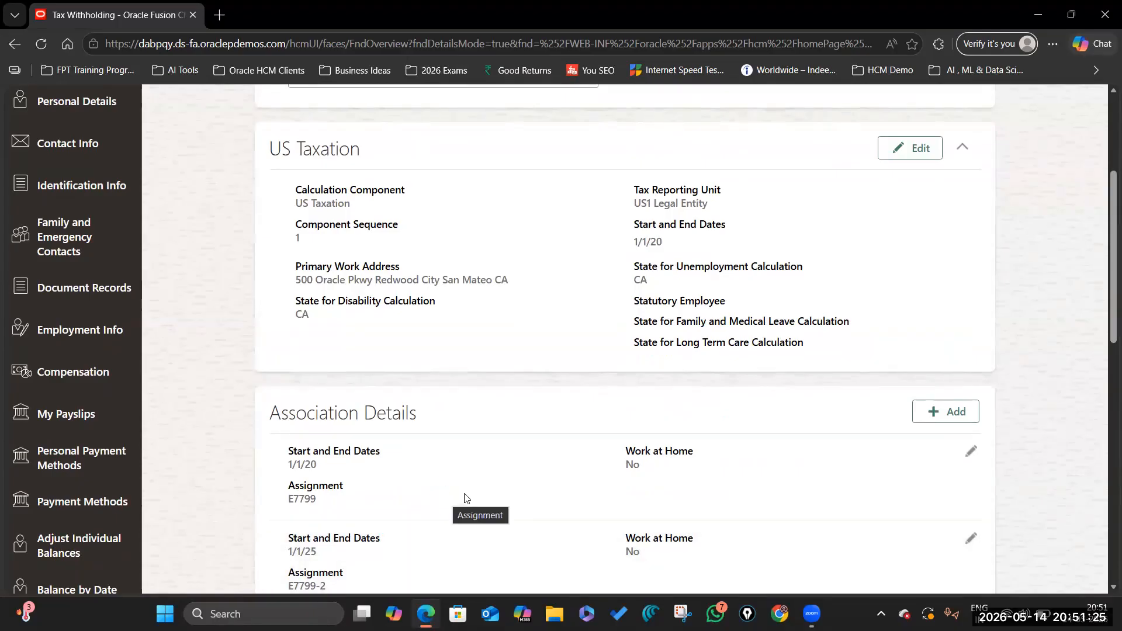
pyautogui.scroll(-5, 471, 489)
pyautogui.scroll(5, 466, 415)
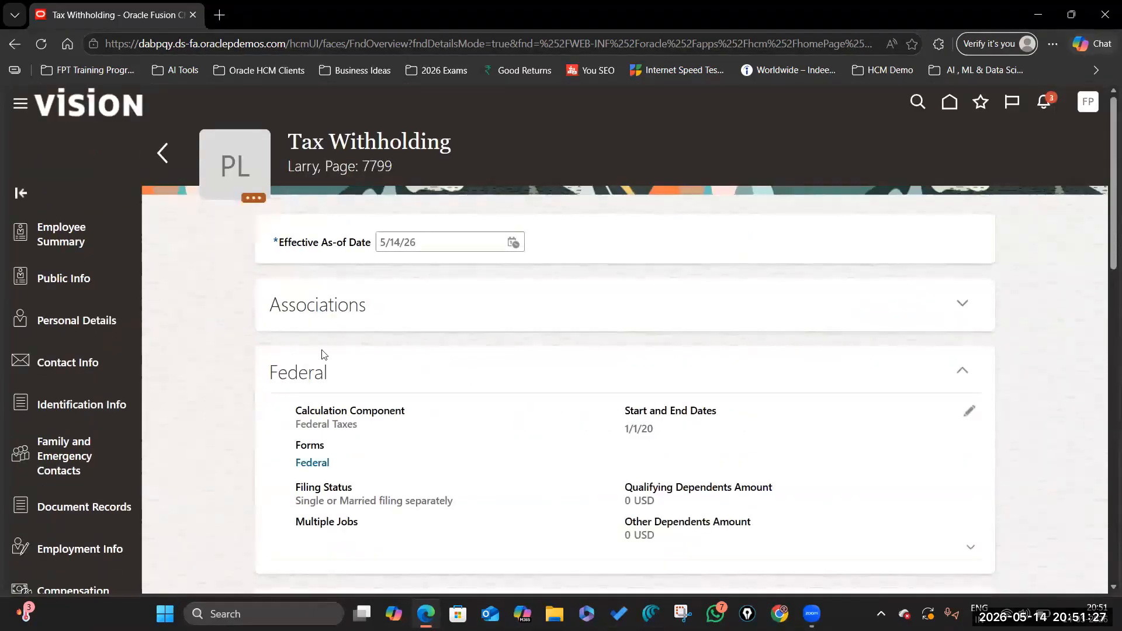
pyautogui.click(962, 304)
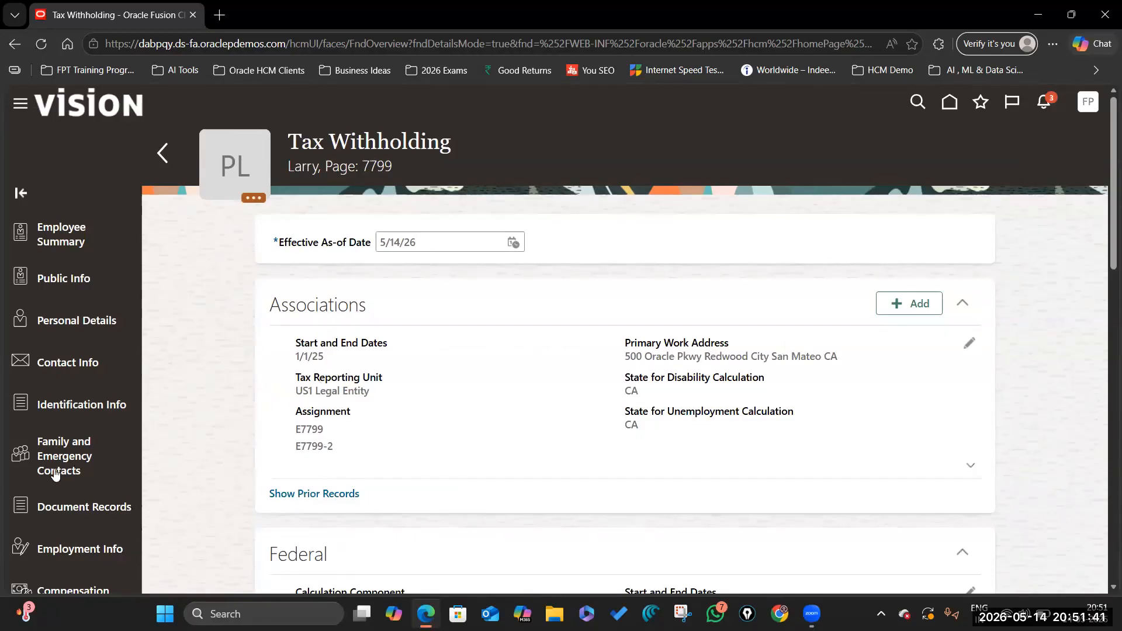
# - Submit a Regular QuickPay for the Monthly payroll's 5 2026 Monthly Calendar period and examine the Gross Pay feeds in its Statement of Earnings
pyautogui.scroll(-20, 56, 473)
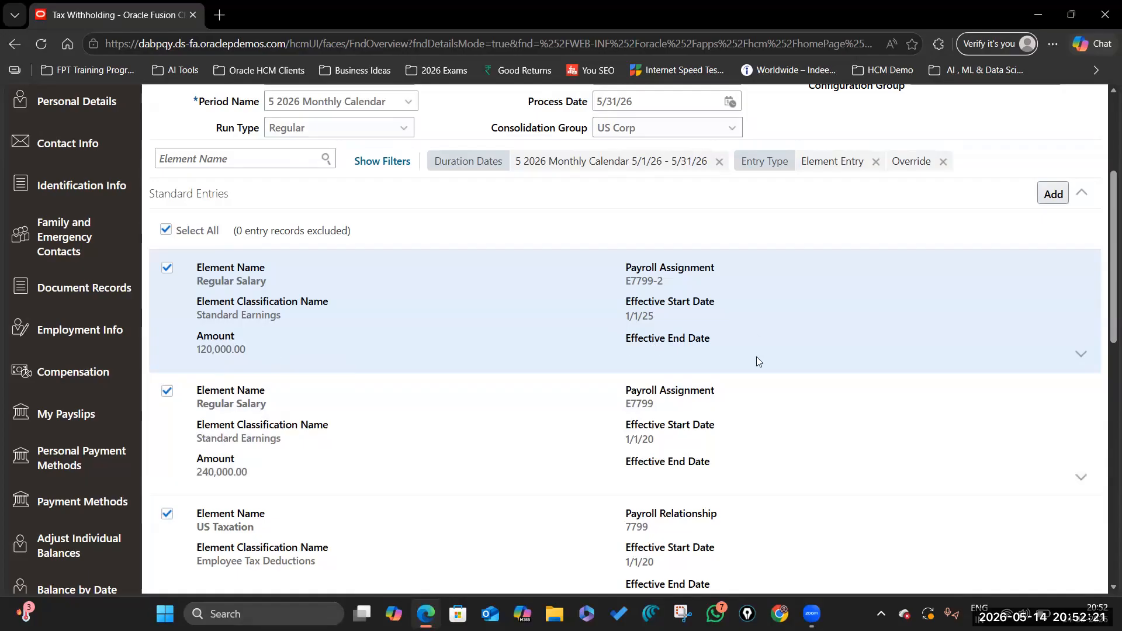
pyautogui.scroll(4, 757, 357)
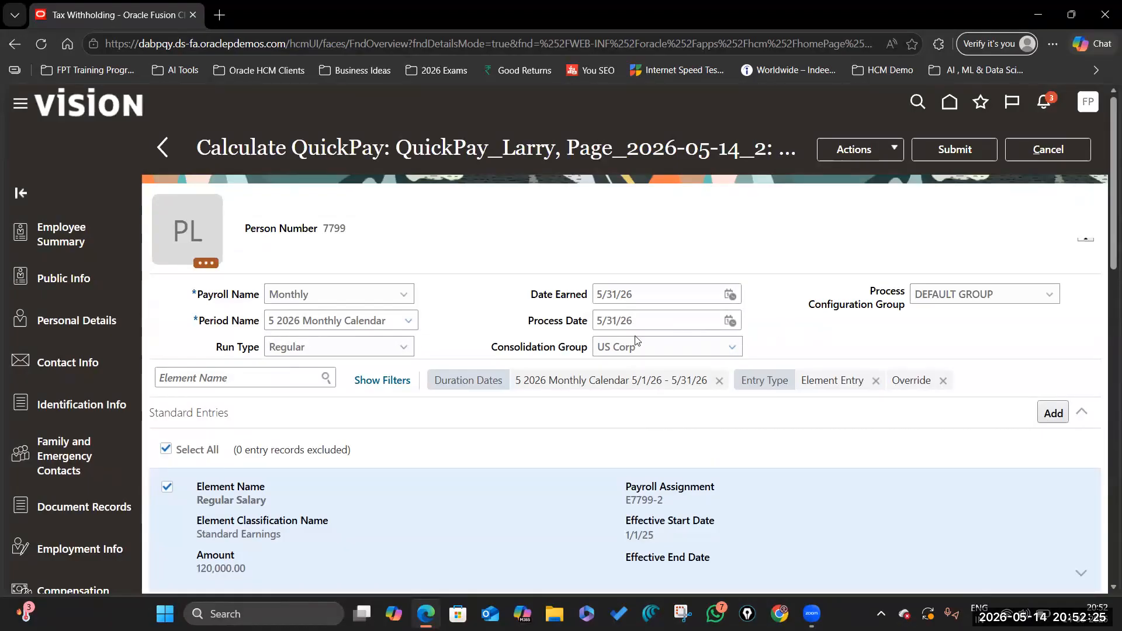
pyautogui.click(970, 150)
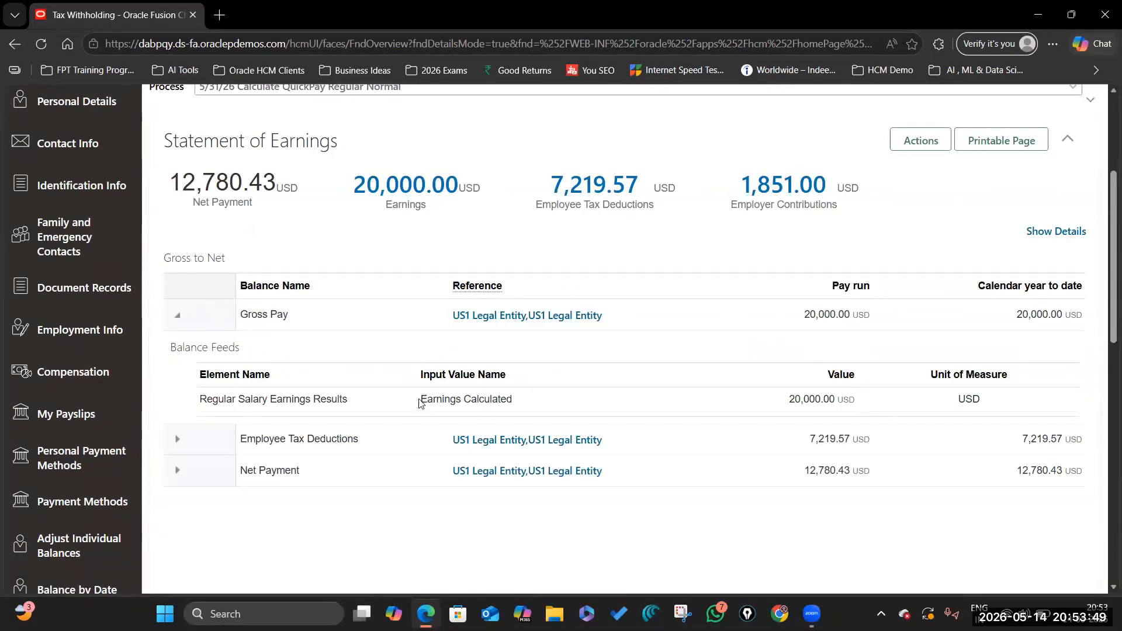
pyautogui.moveTo(421, 399); pyautogui.dragTo(501, 410)
pyautogui.doubleClick(791, 398)
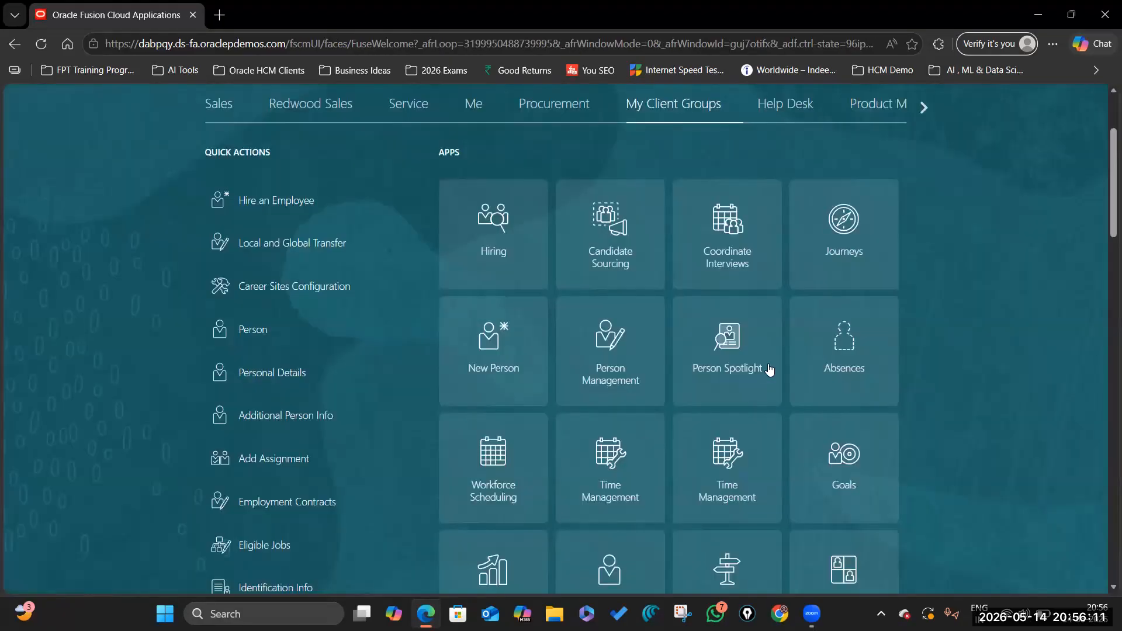
# - Check the start date of the E7799-2 association detail on the Tax Withholding card and leave the association without saving
pyautogui.click(770, 370)
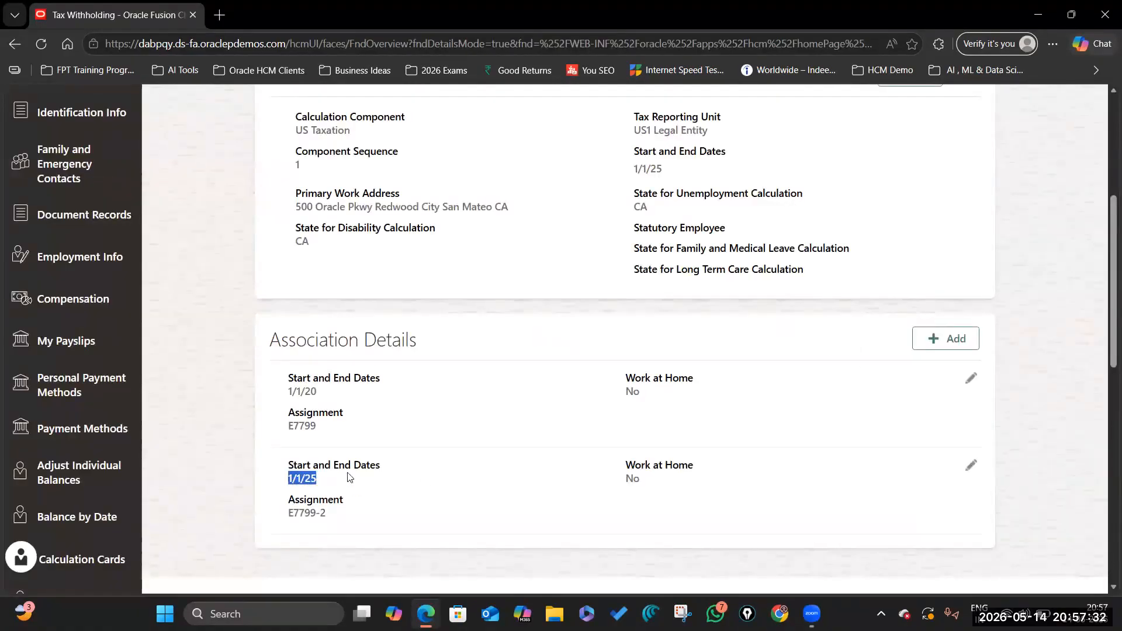
pyautogui.click(408, 444)
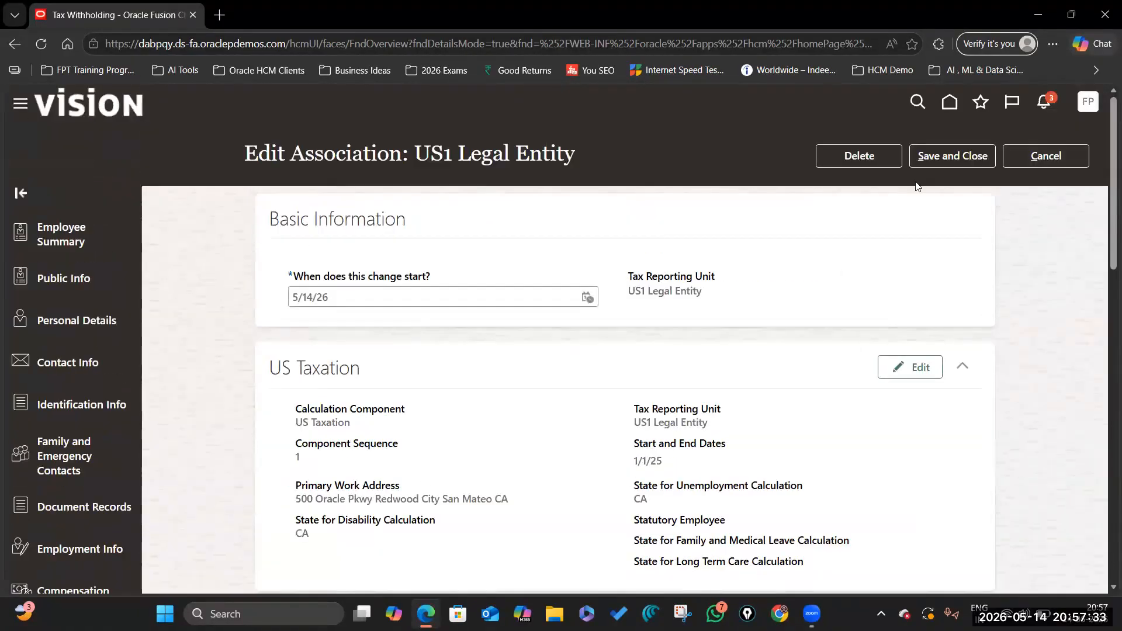
pyautogui.click(1048, 156)
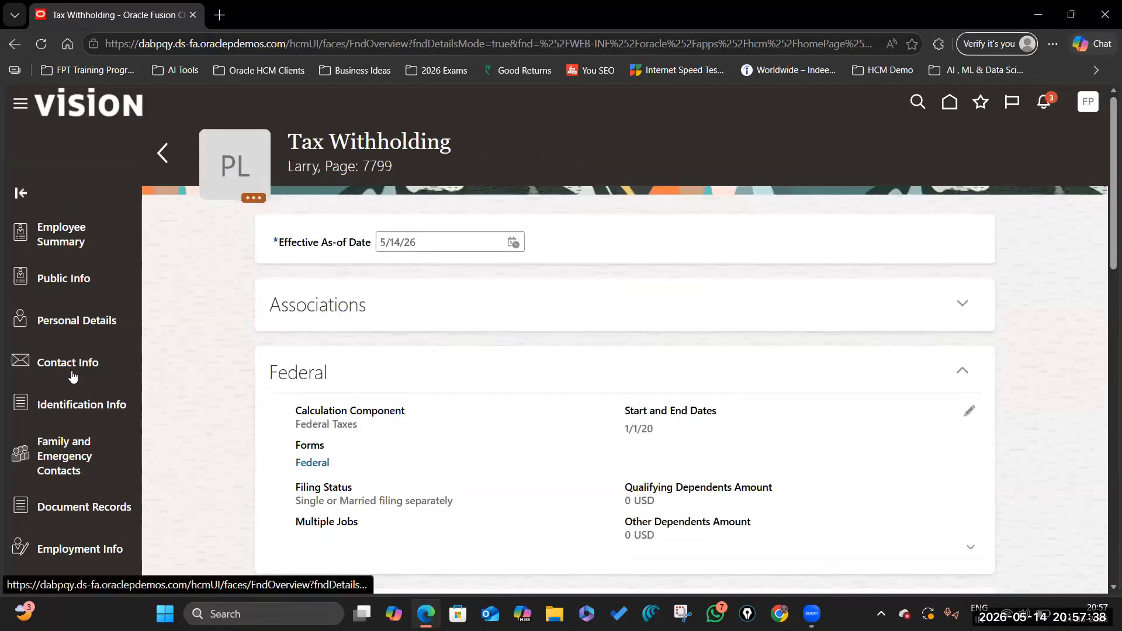
# - Check the start date of the Add Assignment entry in the employee's Employment History
pyautogui.scroll(-2, 75, 475)
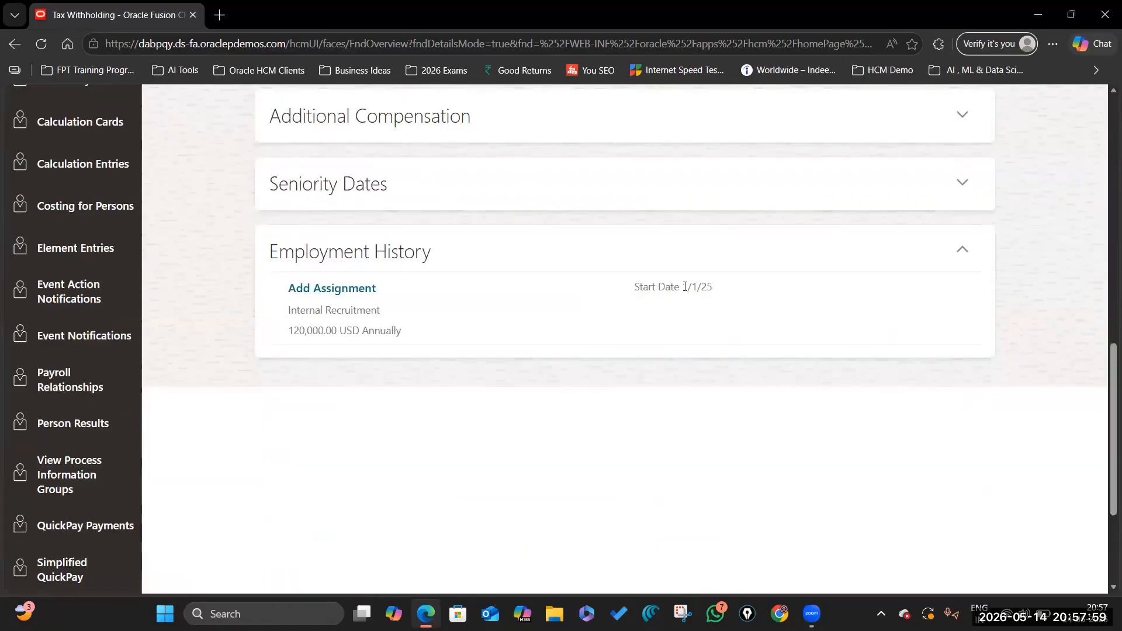
pyautogui.moveTo(683, 287); pyautogui.dragTo(732, 291)
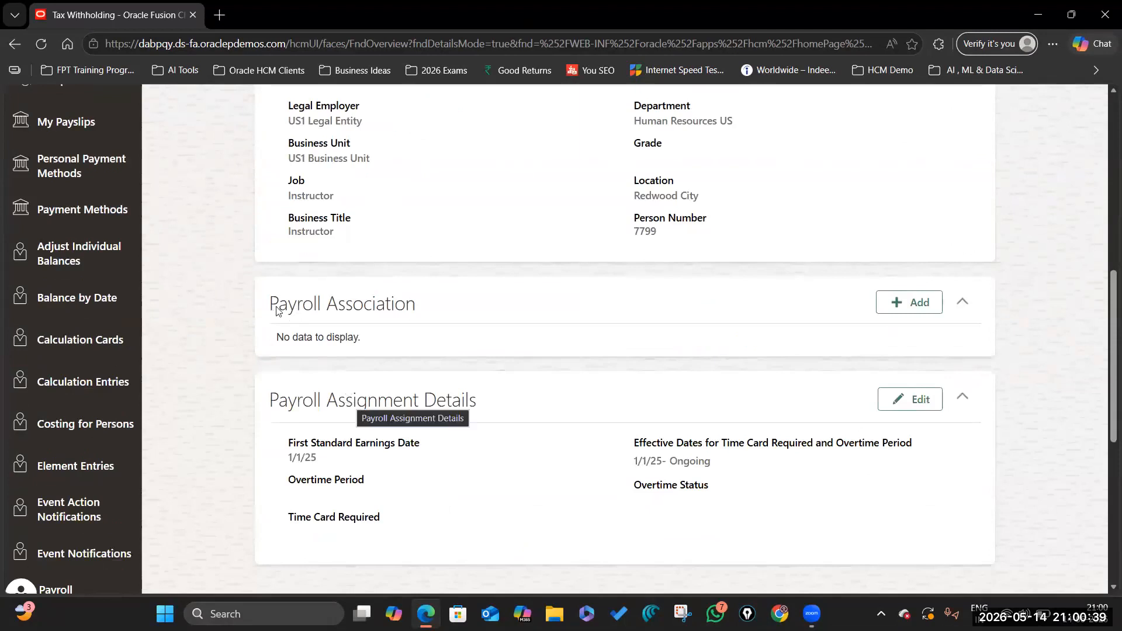
# - Start a new payroll association for the Instructor assignment with Monthly as the payroll name
pyautogui.tripleClick(432, 309)
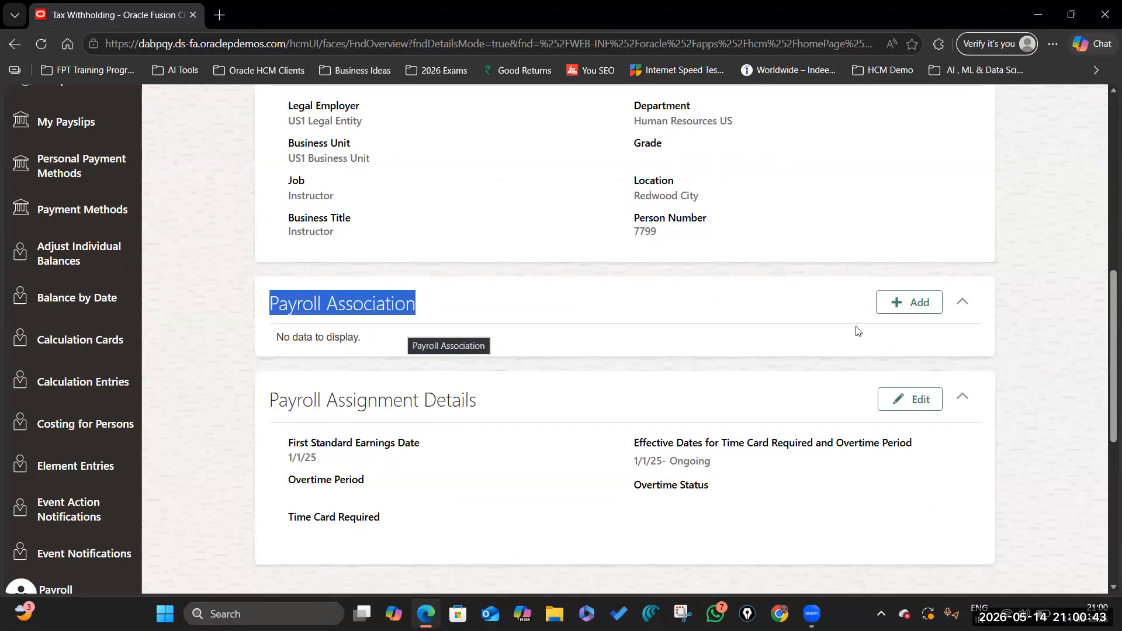
pyautogui.click(915, 303)
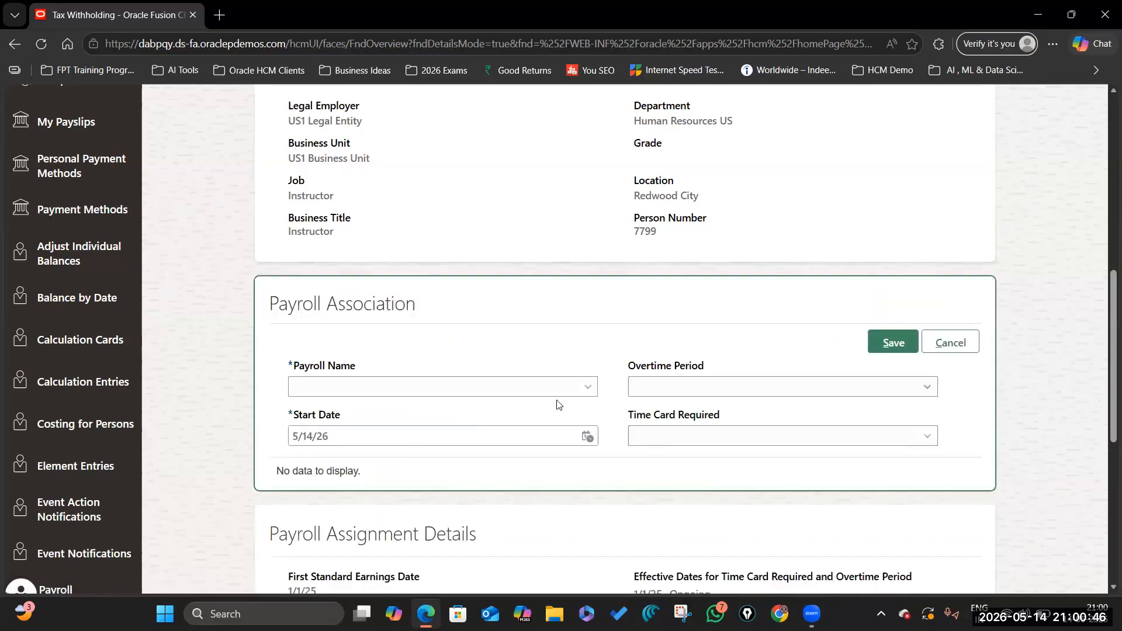
pyautogui.click(585, 387)
pyautogui.click(409, 512)
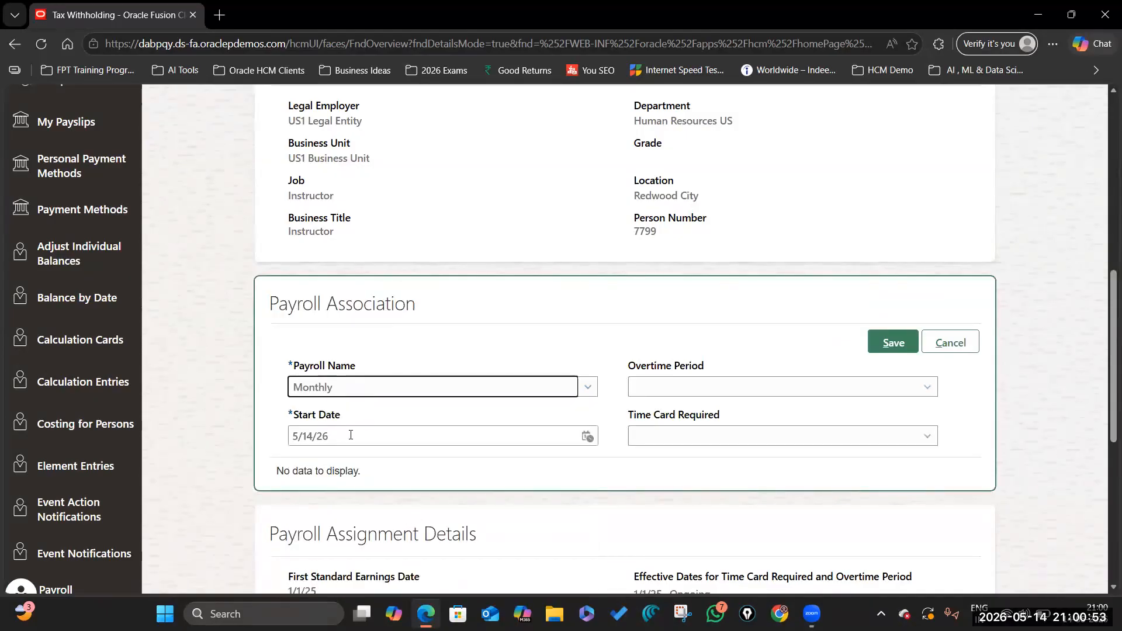
# - Set the payroll association's start date to 1/1/2025, save it, and review the Instructor assignment's payroll details
pyautogui.moveTo(351, 434); pyautogui.dragTo(271, 434)
pyautogui.write('1/1/1')
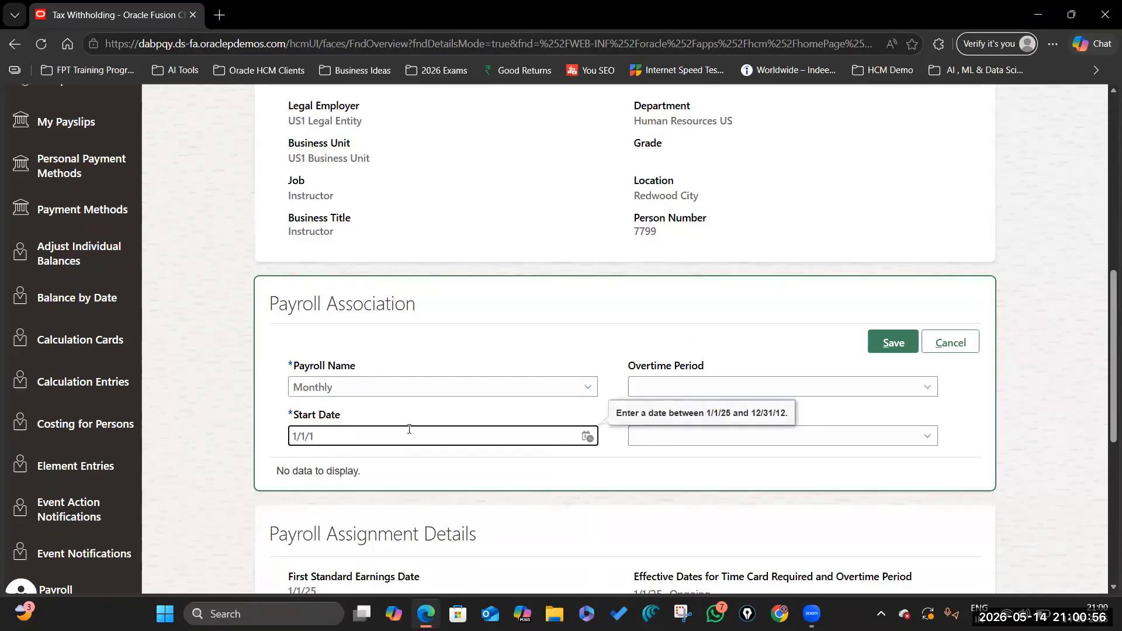
pyautogui.press('BackSpace')
pyautogui.write('2')
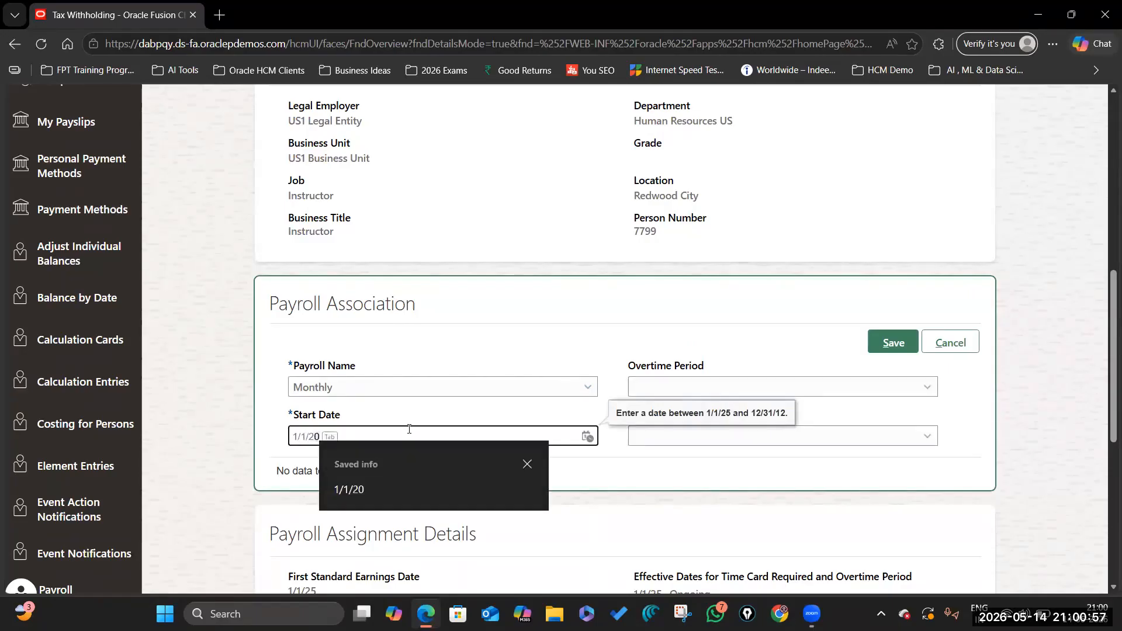
pyautogui.write('025')
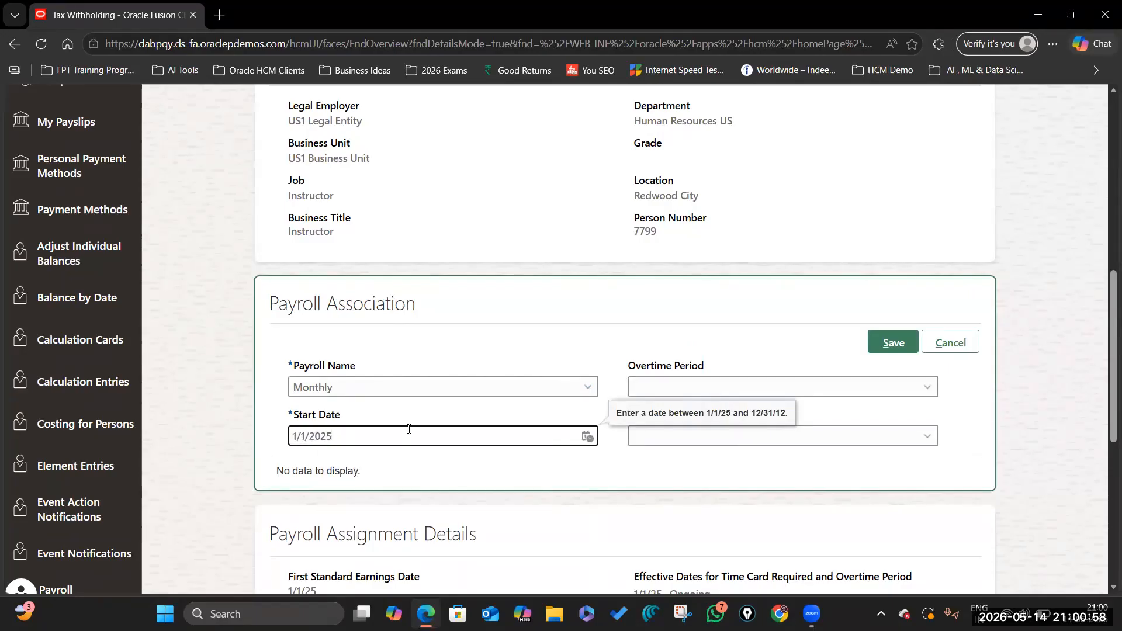
pyautogui.click(614, 449)
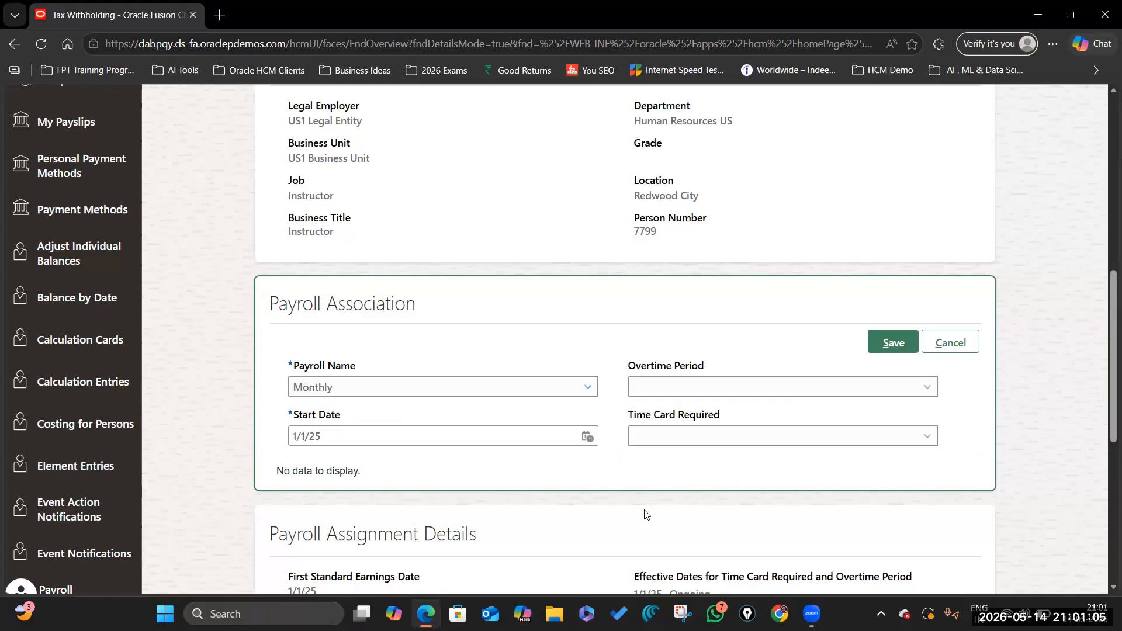
pyautogui.click(899, 343)
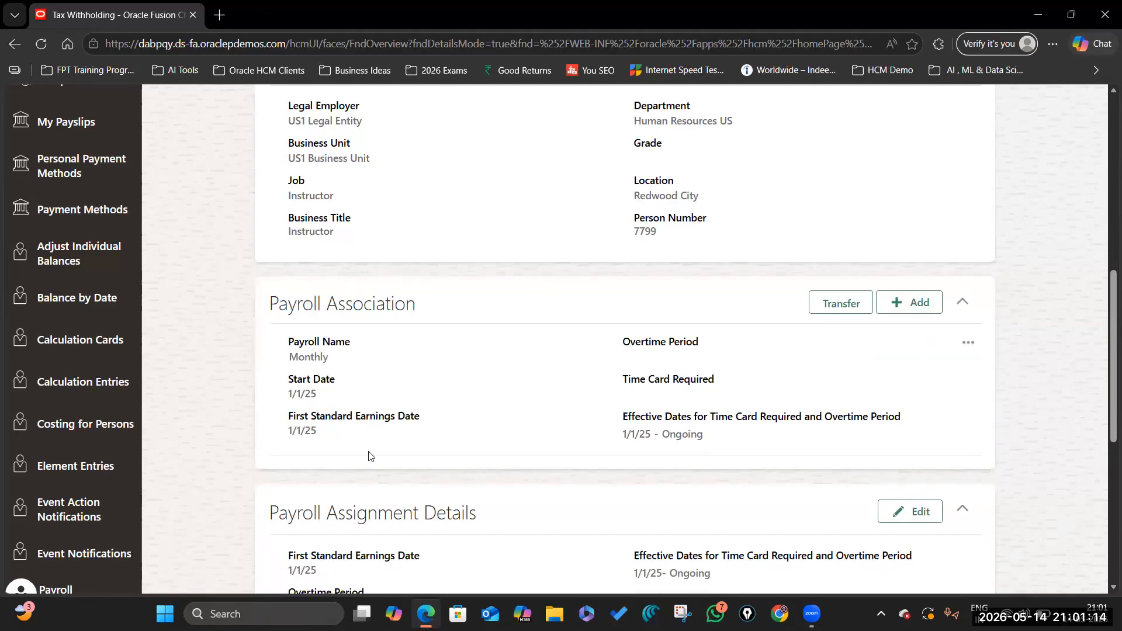
pyautogui.scroll(-5, 345, 355)
pyautogui.scroll(5, 488, 421)
pyautogui.scroll(8, 489, 422)
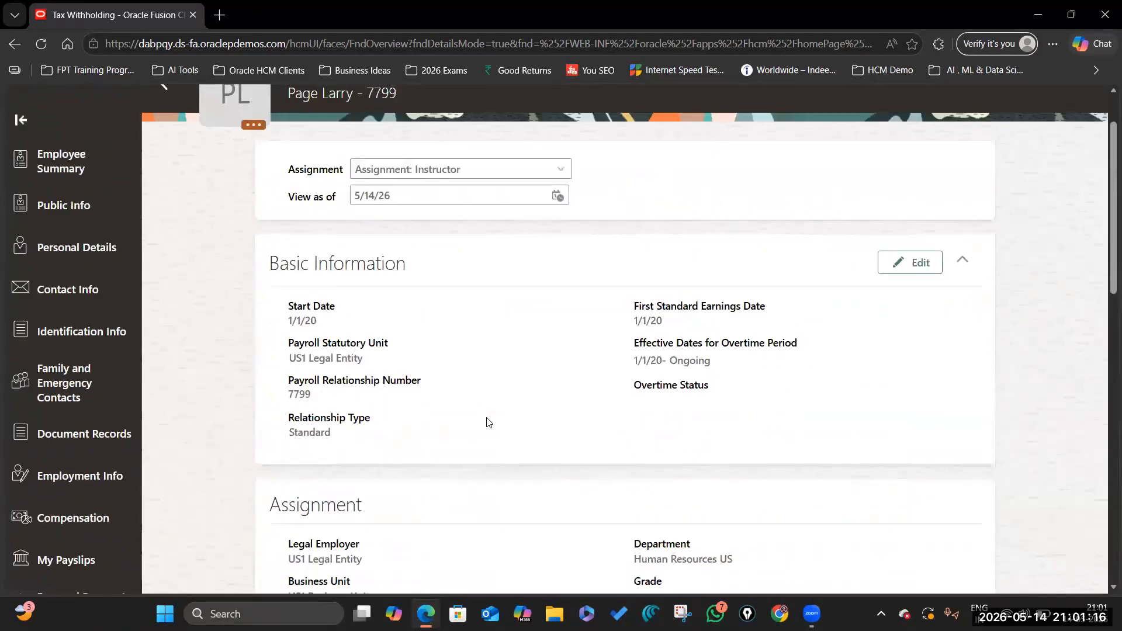
# - Switch the payroll relationship to the Director of Payroll assignment and review its payroll association
pyautogui.click(561, 242)
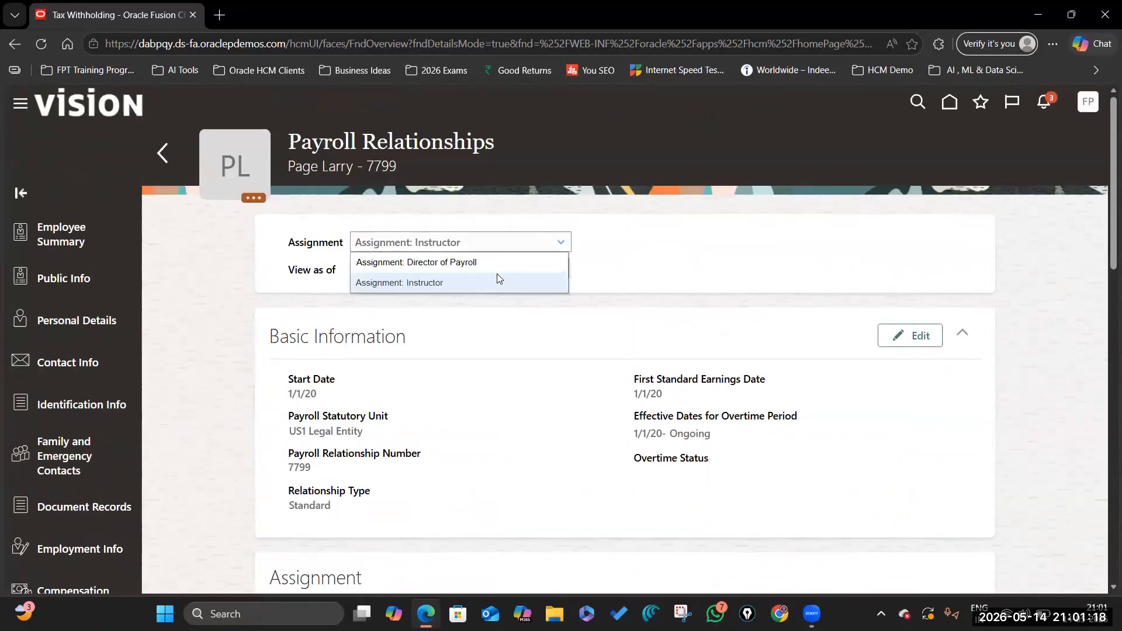
pyautogui.click(508, 261)
pyautogui.scroll(-9, 553, 399)
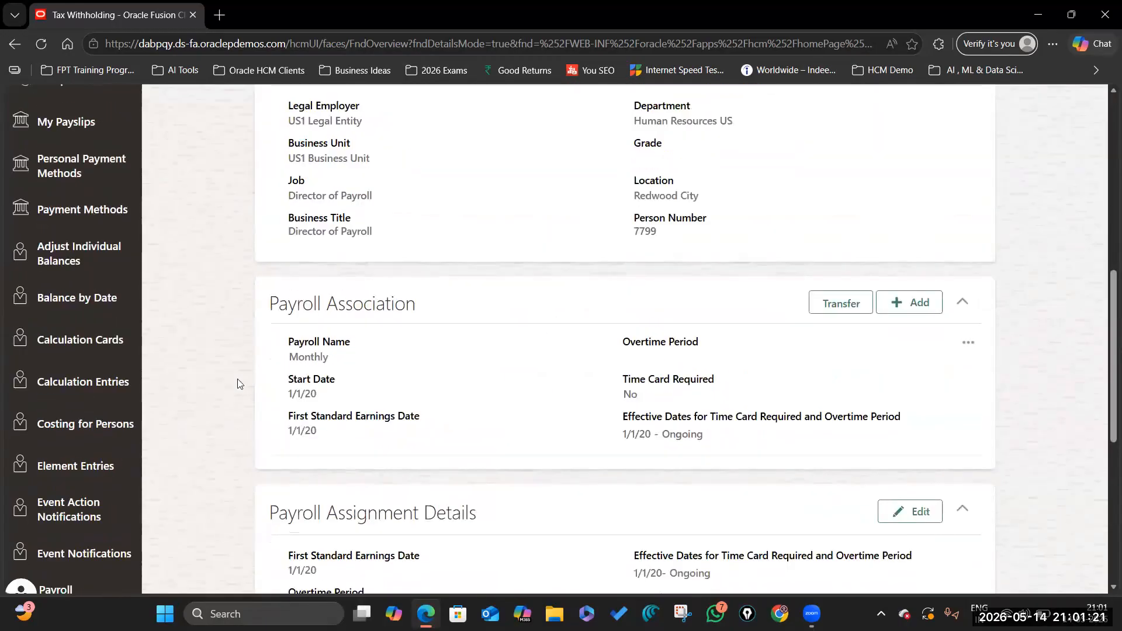
pyautogui.scroll(9, 551, 454)
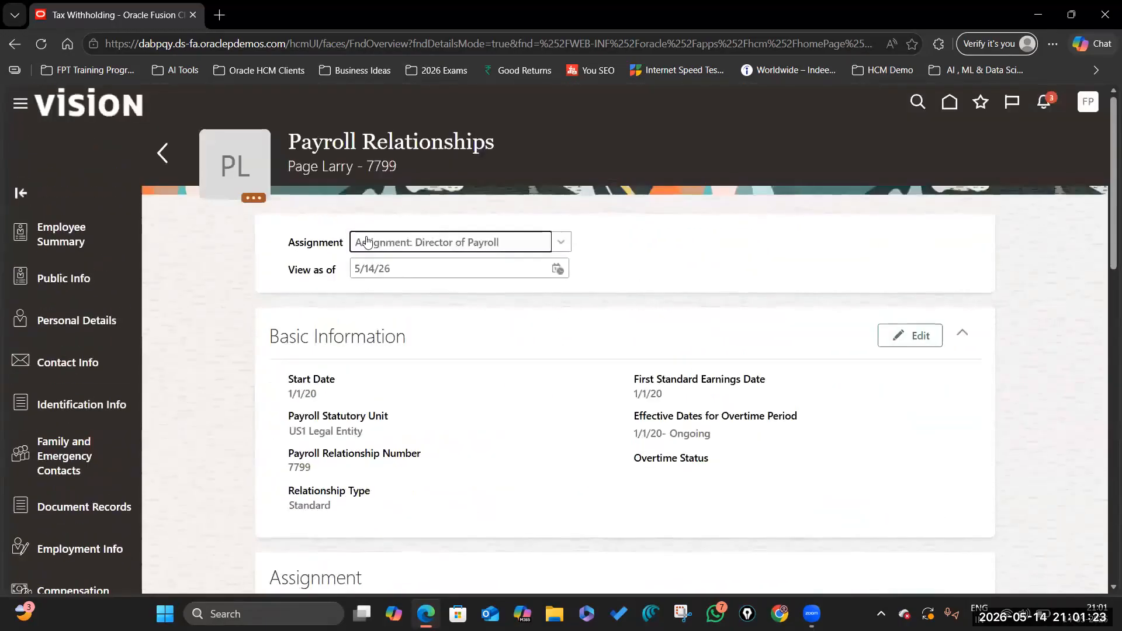
pyautogui.scroll(-10, 501, 459)
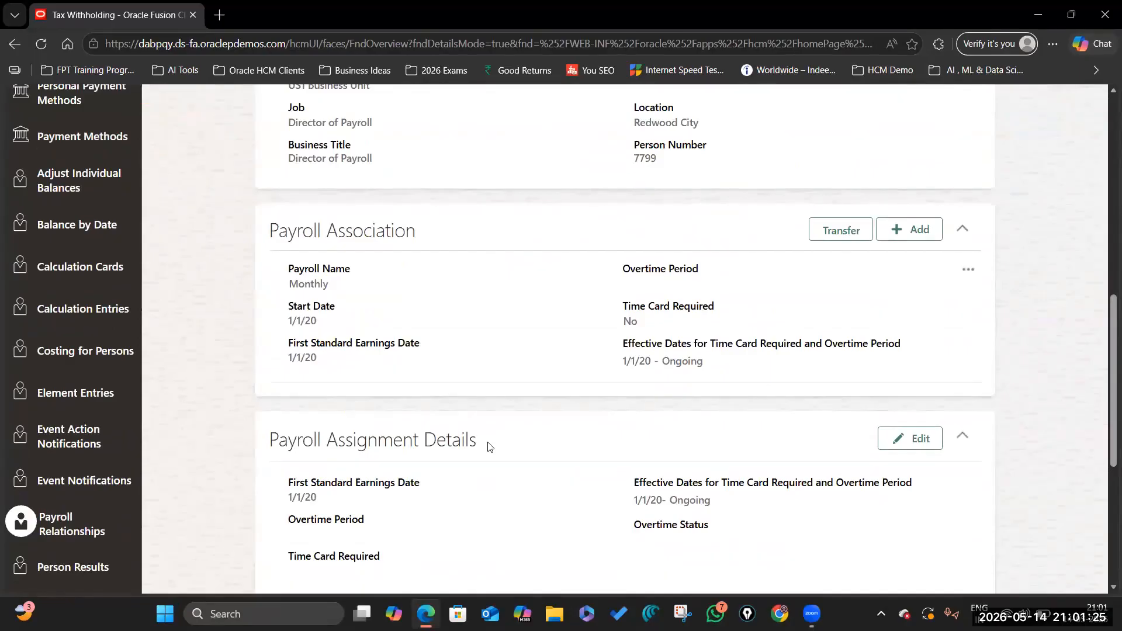
pyautogui.scroll(10, 330, 359)
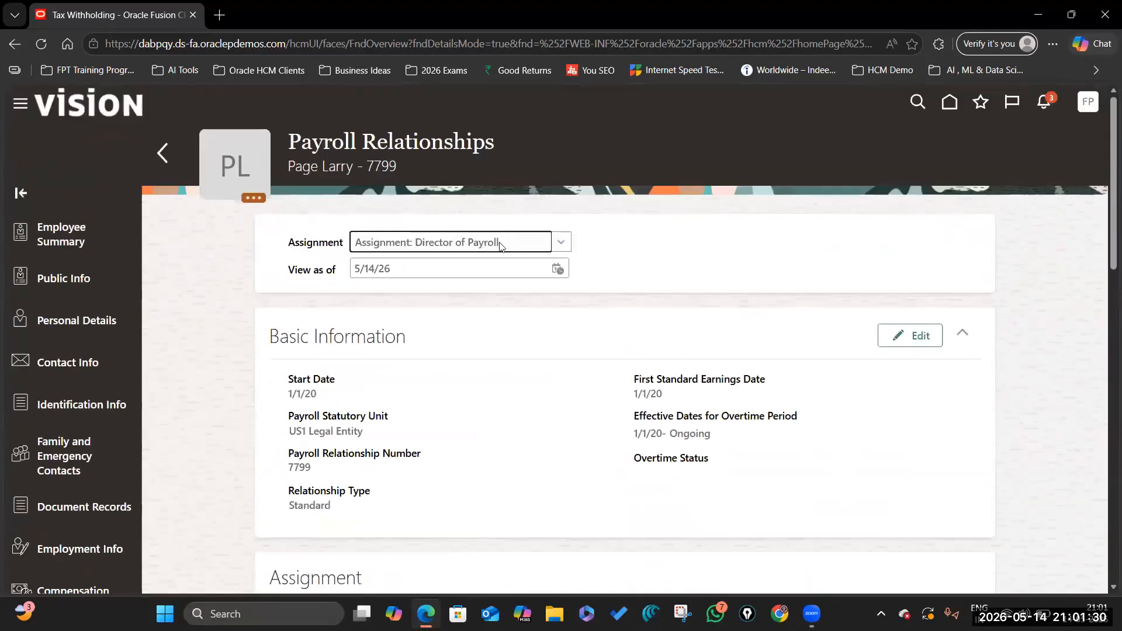
# - Switch the payroll relationship back to the Instructor assignment and check its payroll association and assignment details
pyautogui.click(558, 242)
pyautogui.click(509, 283)
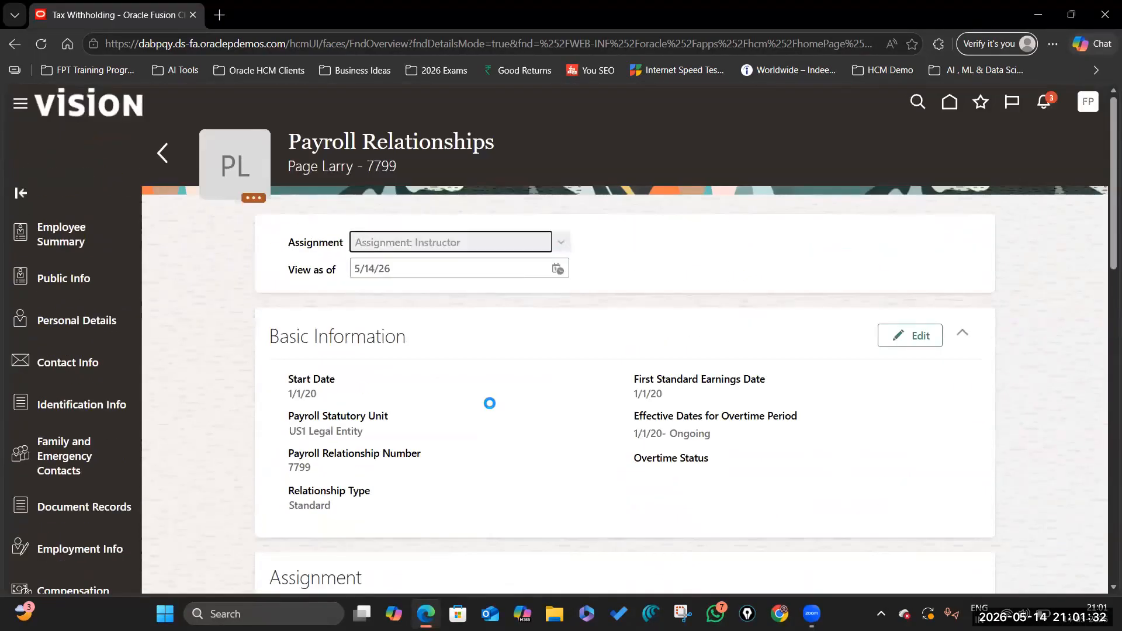
pyautogui.scroll(-12, 491, 441)
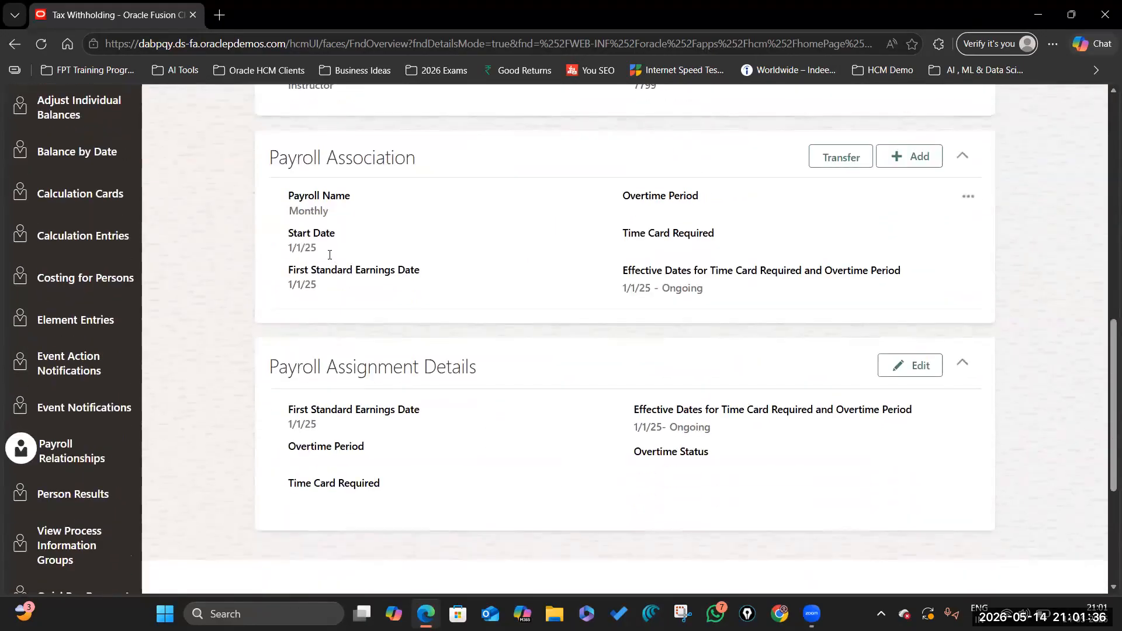
# - Roll back the employee's Calculate QuickPay result with process date 5/31/26 in Person Results
pyautogui.scroll(-5, 46, 467)
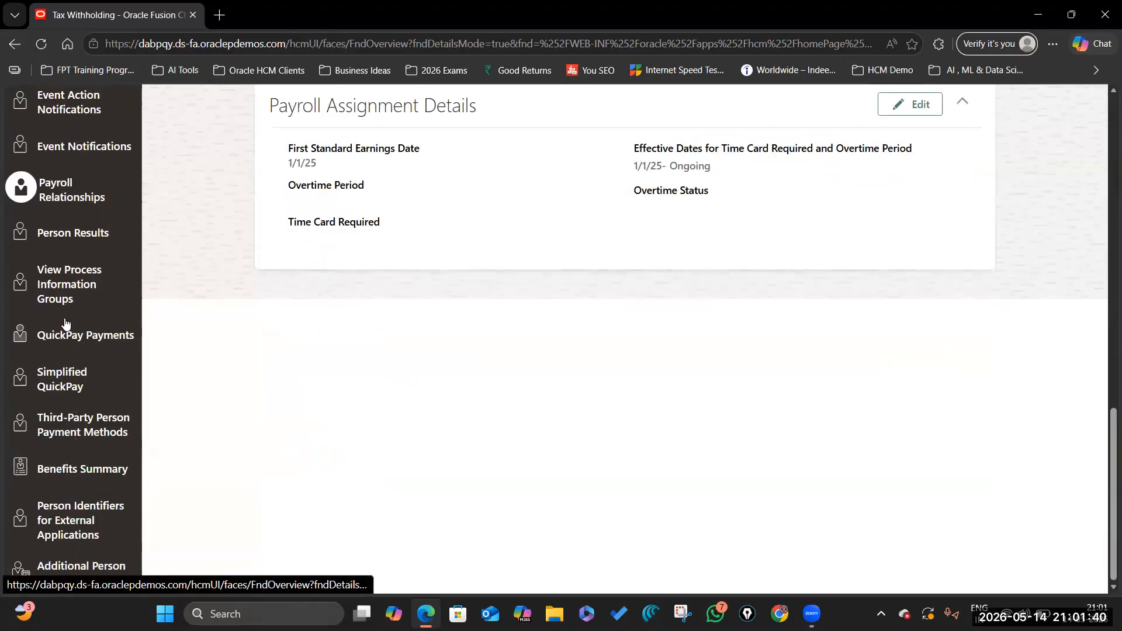
pyautogui.click(72, 232)
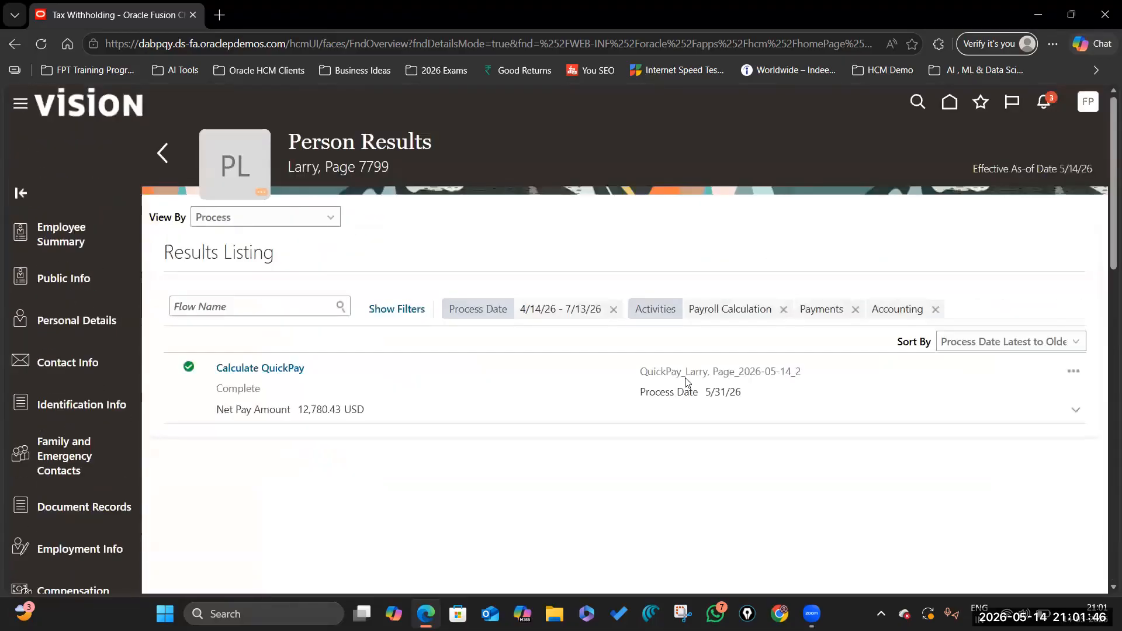
pyautogui.click(1073, 374)
pyautogui.moveTo(1001, 391)
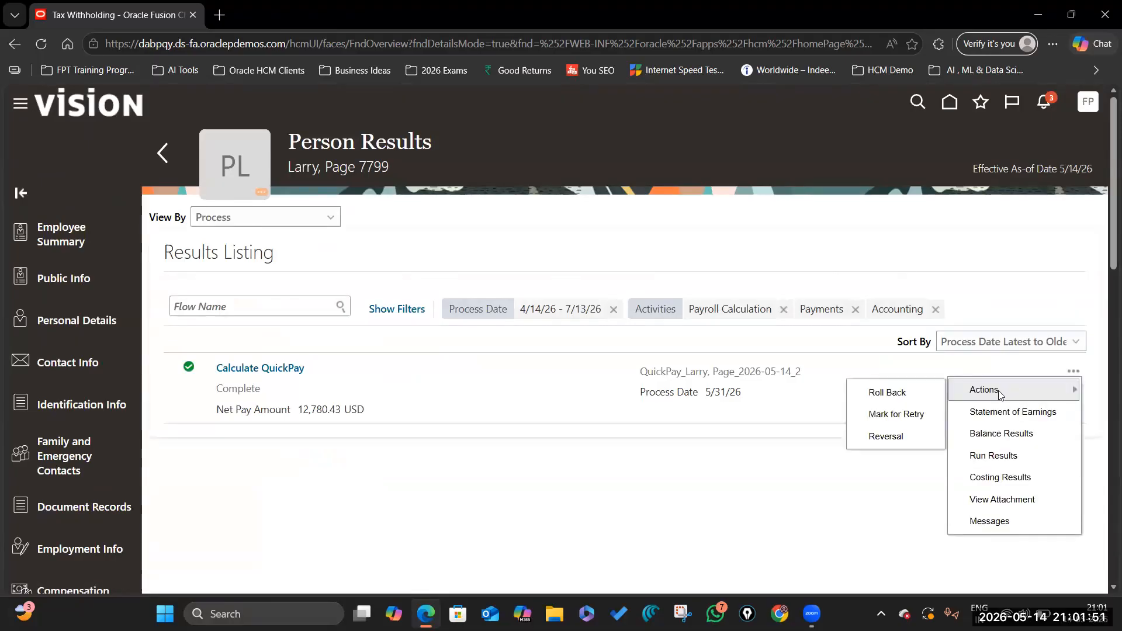
pyautogui.click(907, 398)
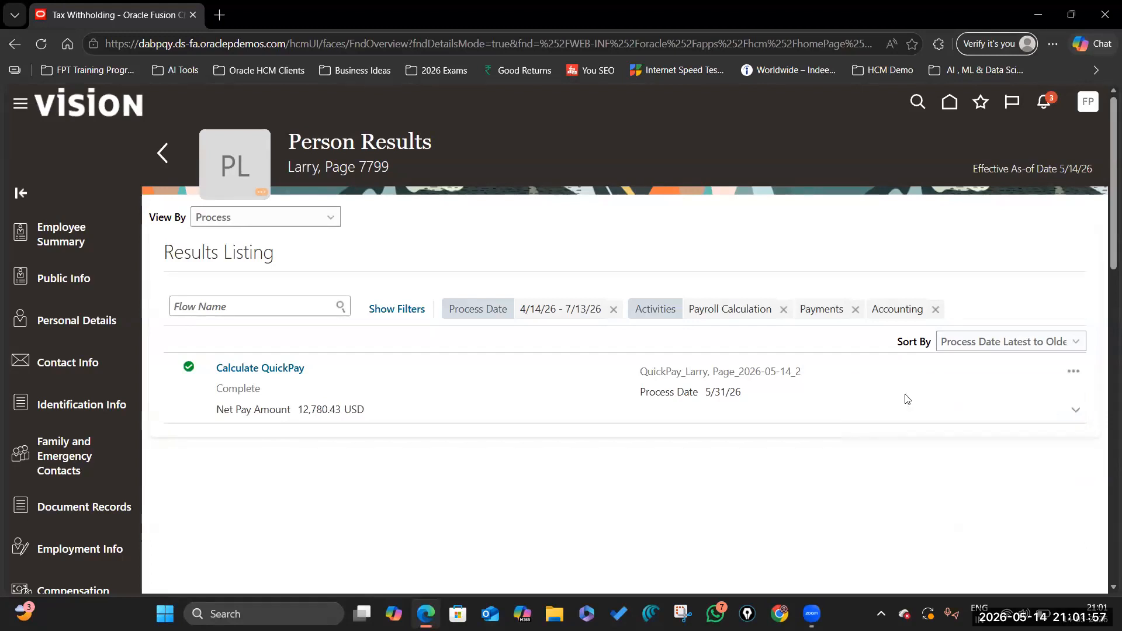
pyautogui.click(624, 403)
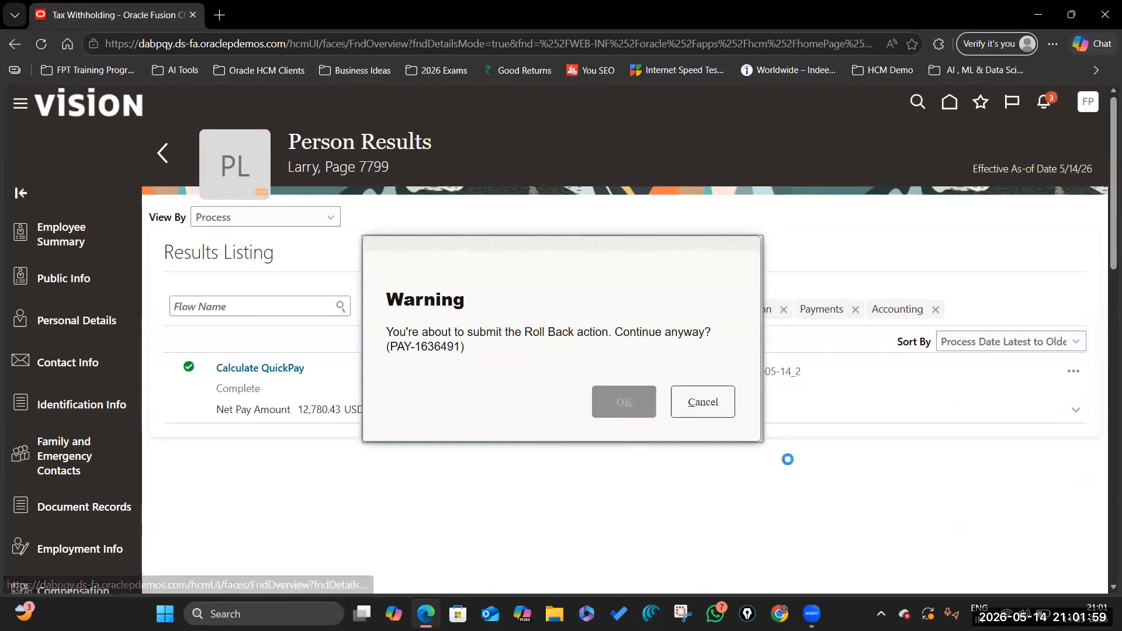
# - Return to the home page, open Person Spotlight and search for the employee by full name
pyautogui.click(950, 103)
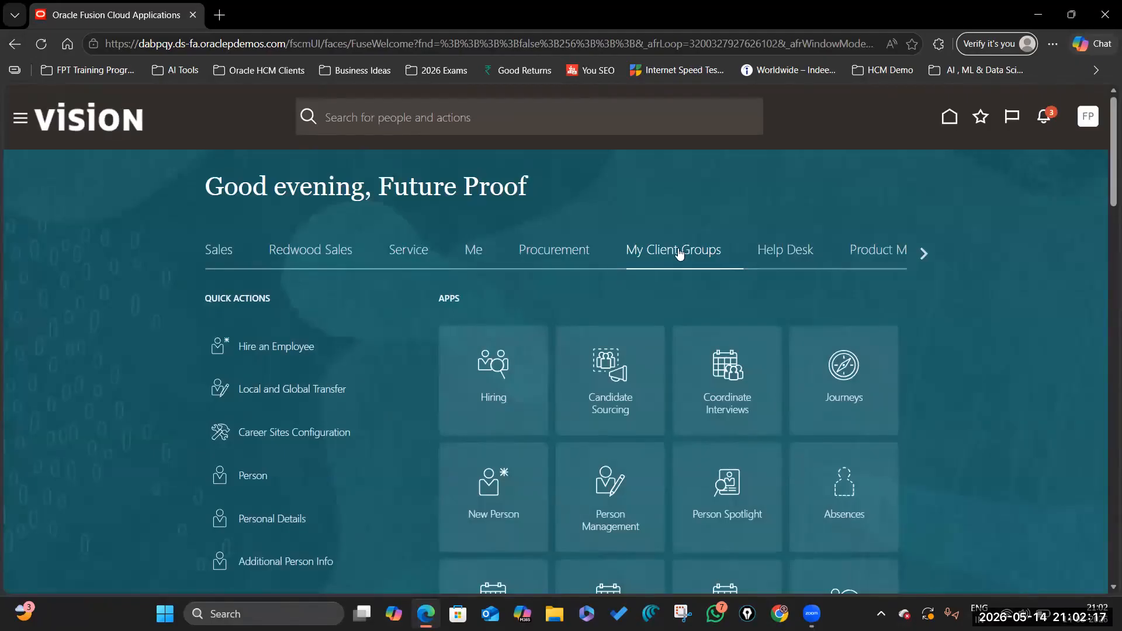
pyautogui.click(733, 486)
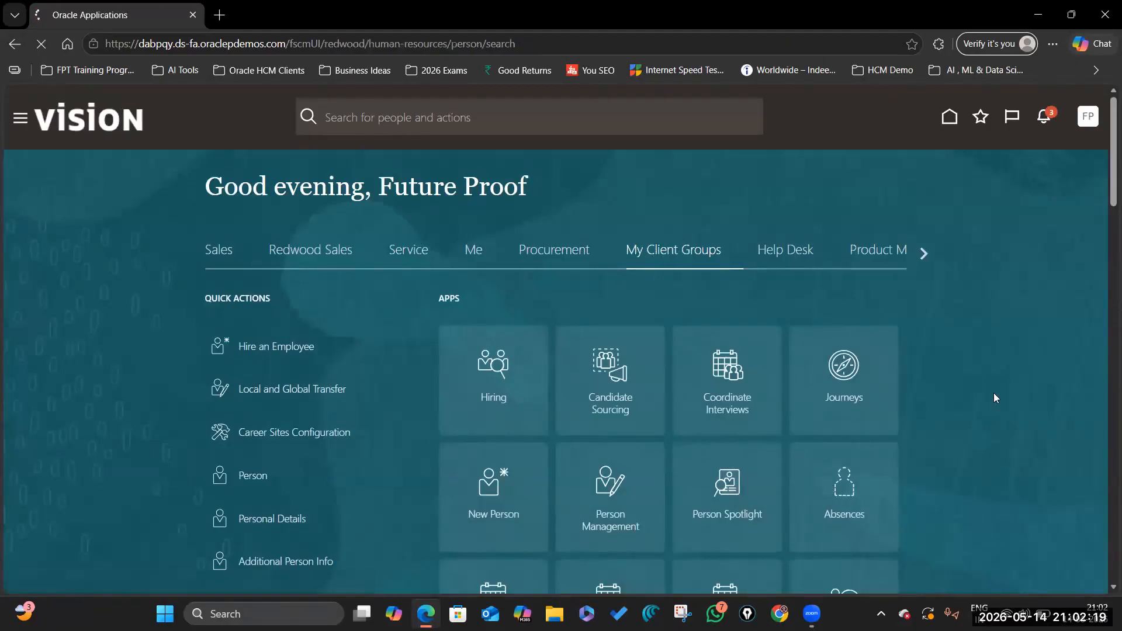
pyautogui.click(197, 186)
pyautogui.write('Larry P')
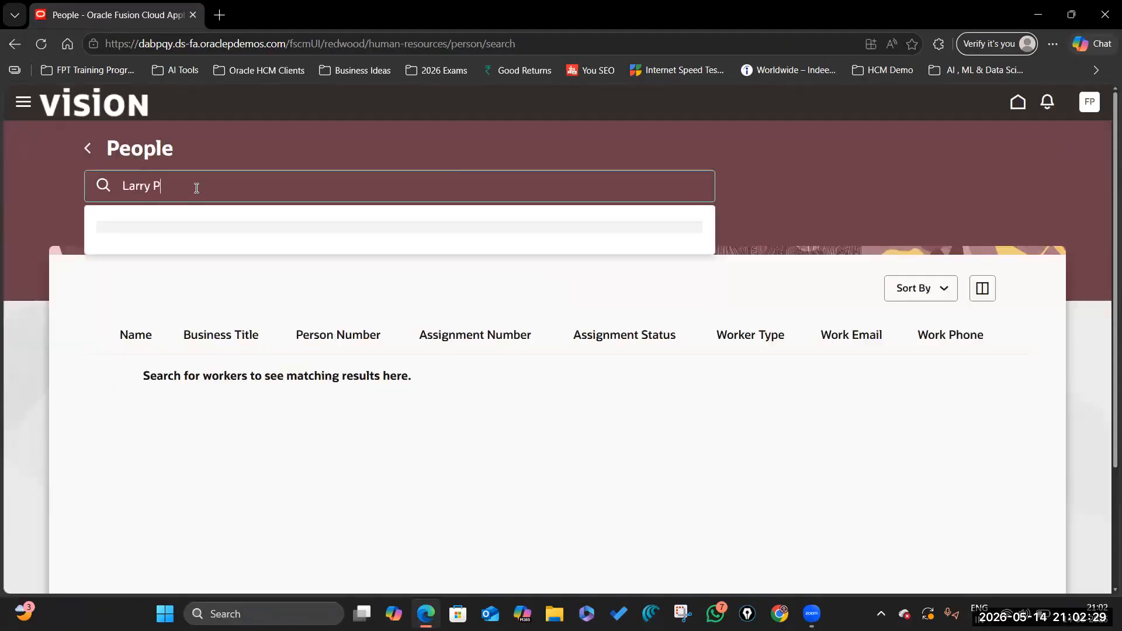
pyautogui.write('age')
pyautogui.press('Return')
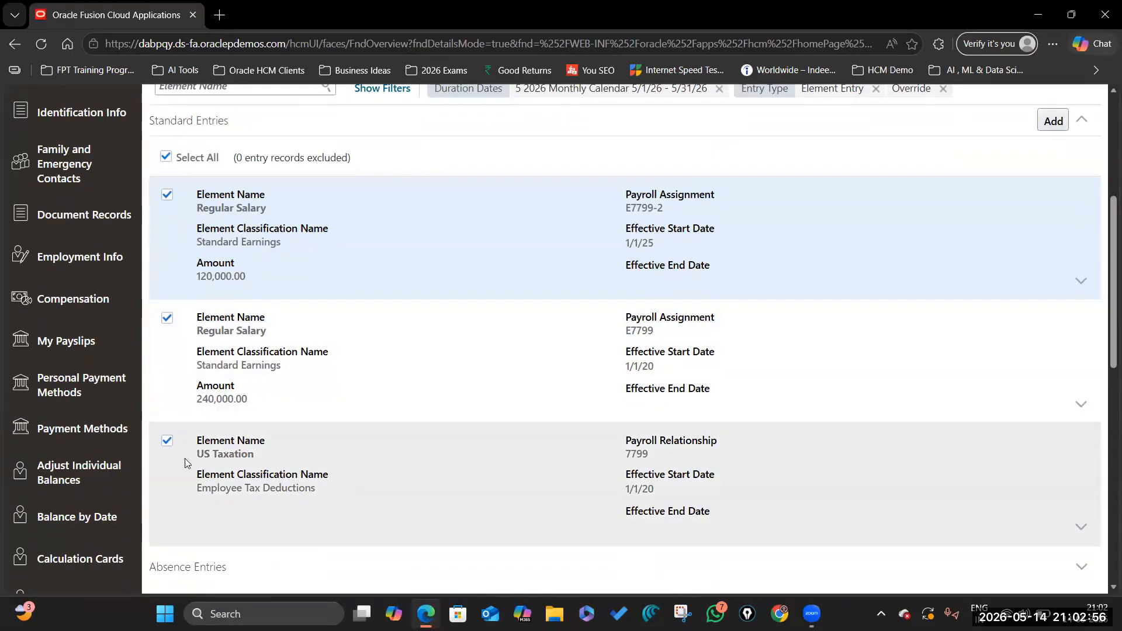
# - Submit the Monthly QuickPay calculation for period 5 2026 Monthly Calendar with all element entries selected
pyautogui.scroll(3, 370, 409)
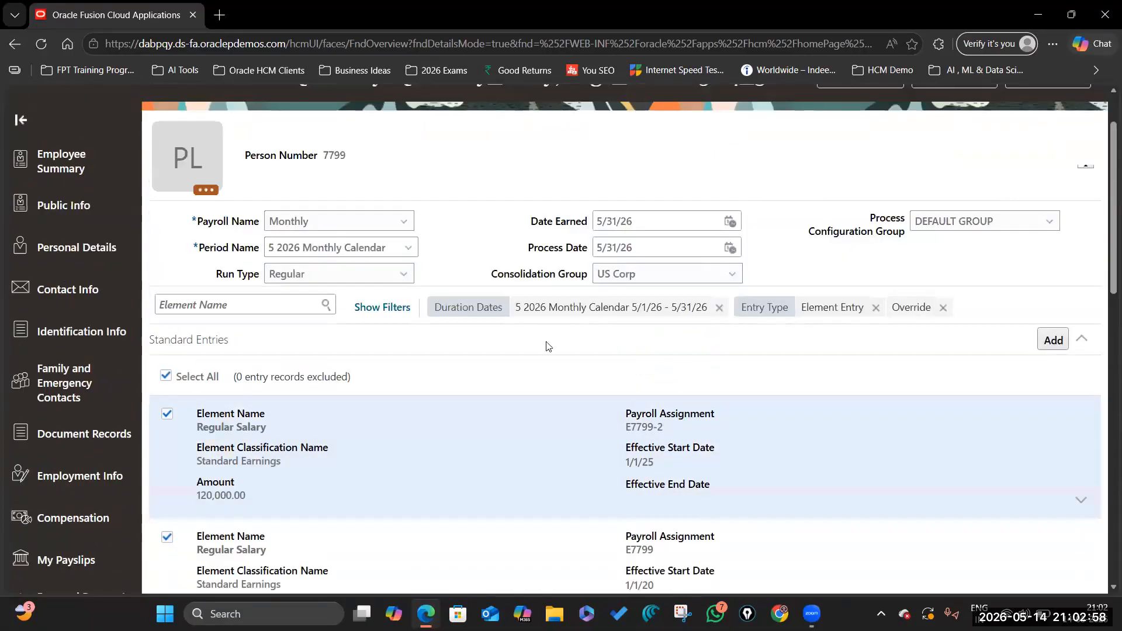
pyautogui.scroll(1, 1015, 286)
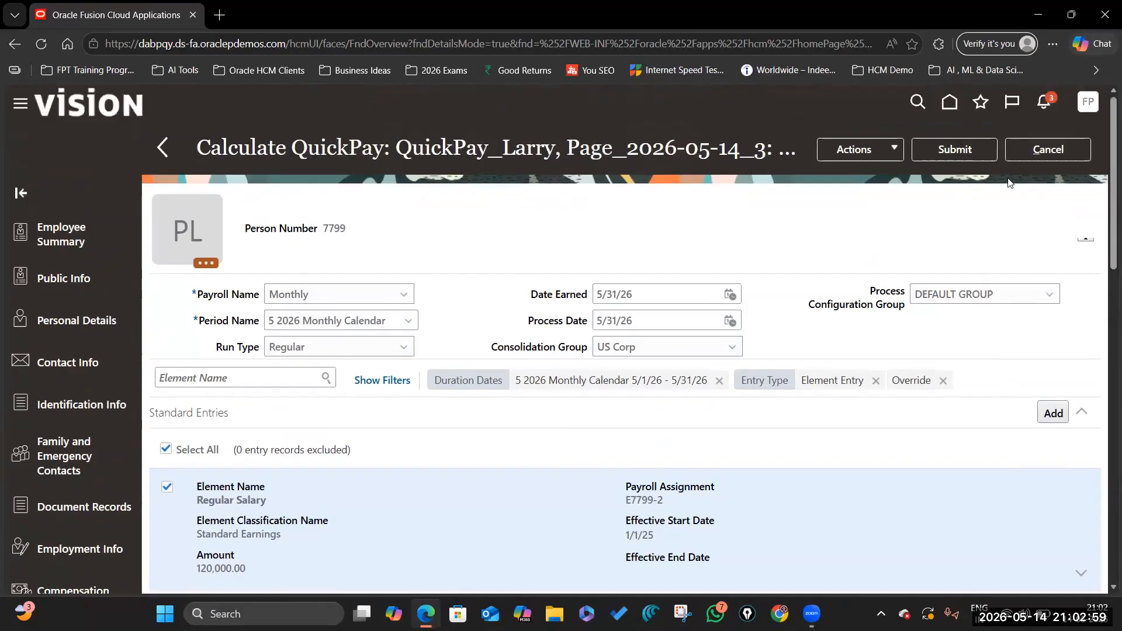
pyautogui.click(957, 150)
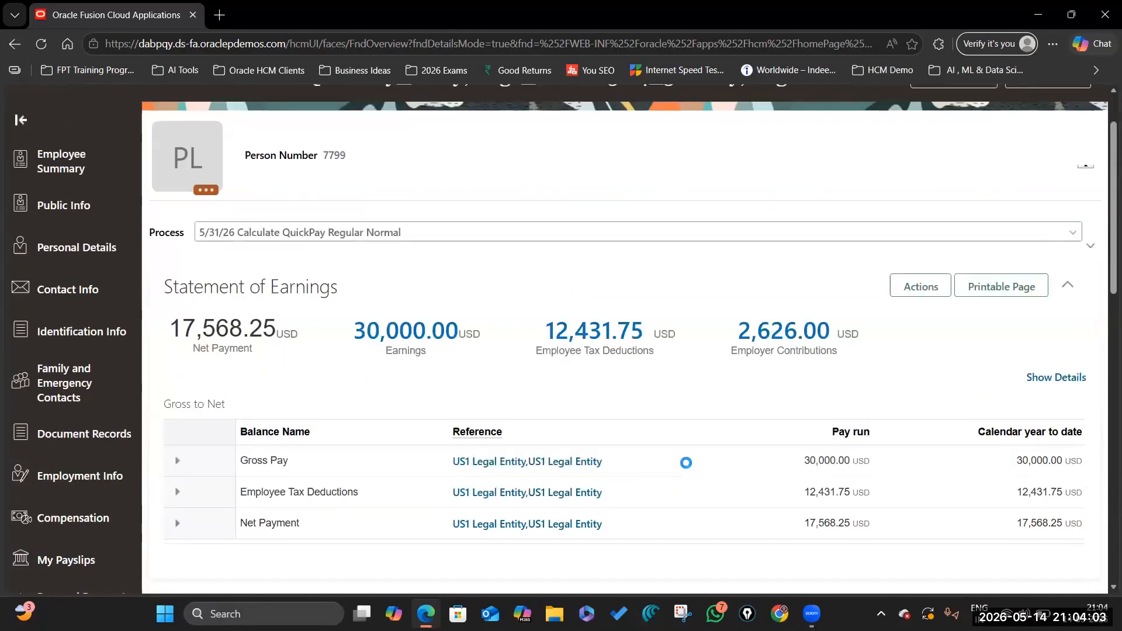
# - Examine the Earnings summary and the Gross Pay balance feeds for both Regular Salary results in the statement of earnings
pyautogui.scroll(-2, 683, 451)
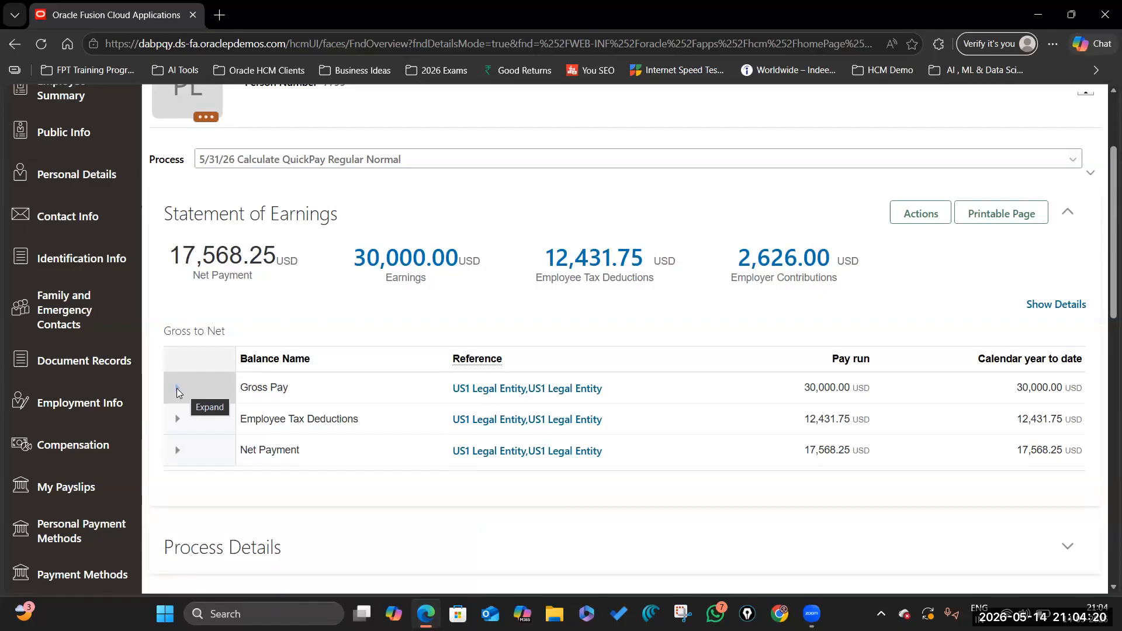
pyautogui.click(404, 292)
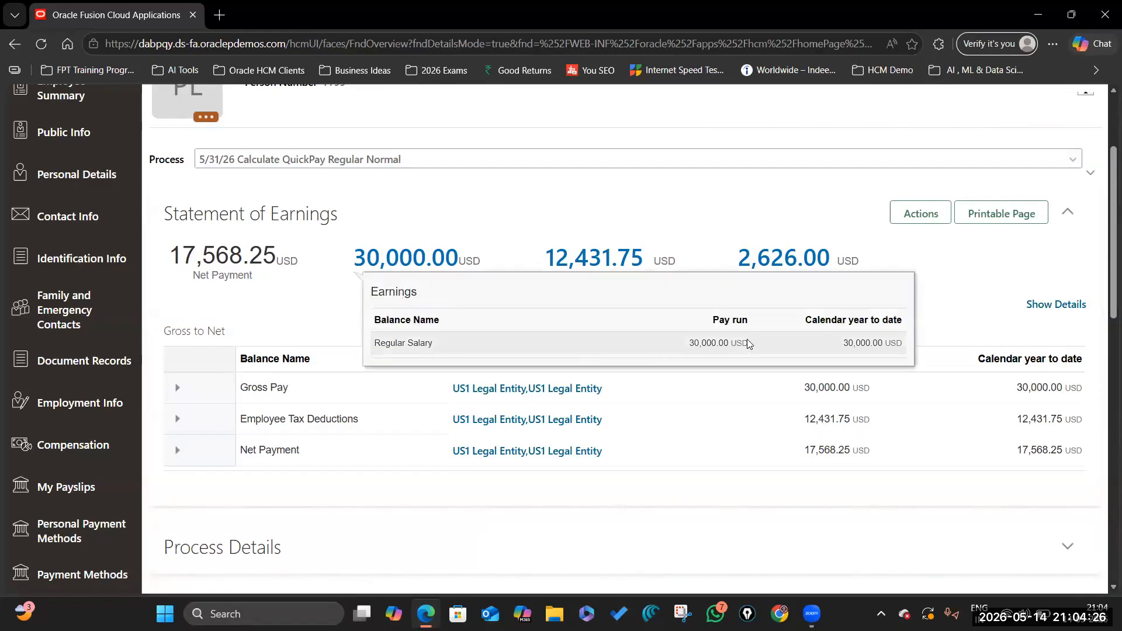
pyautogui.click(300, 311)
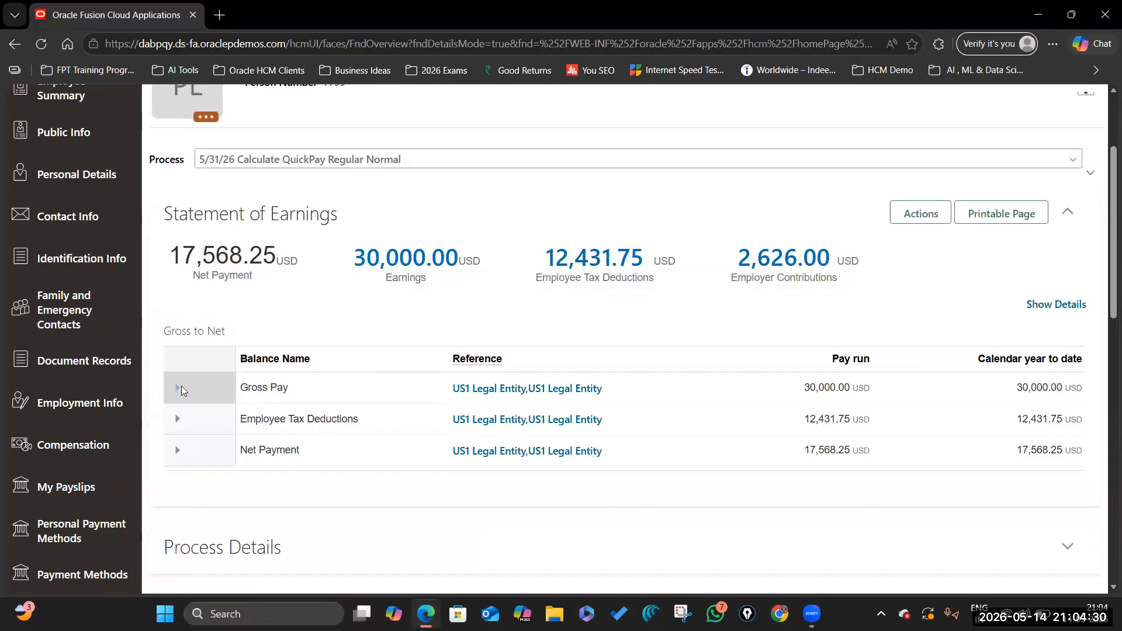
pyautogui.click(178, 387)
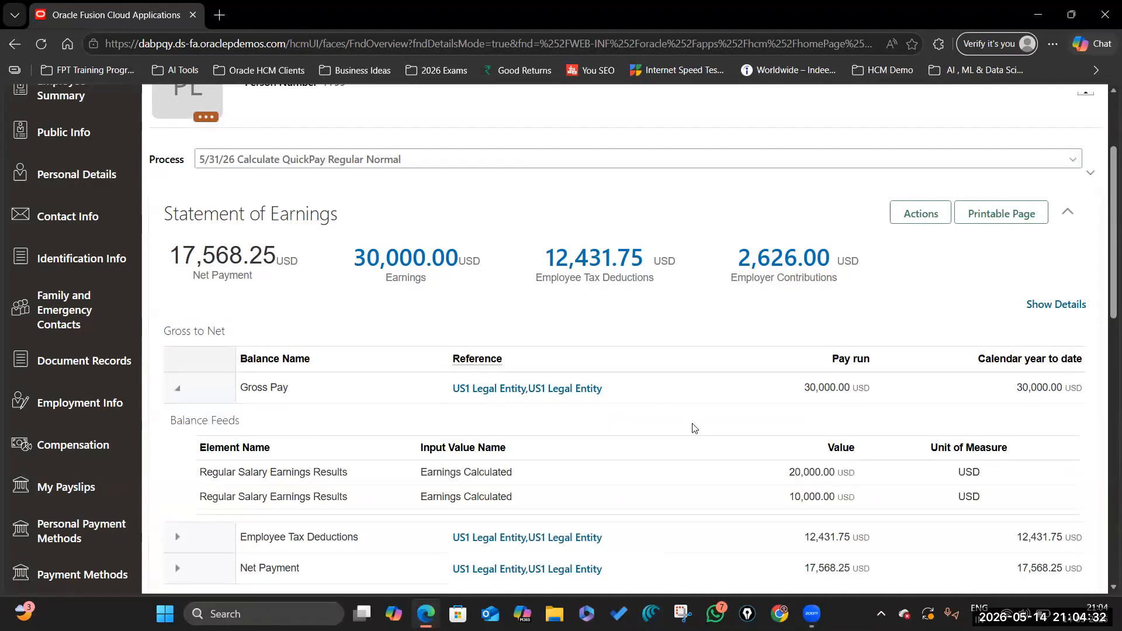
pyautogui.scroll(-1, 694, 428)
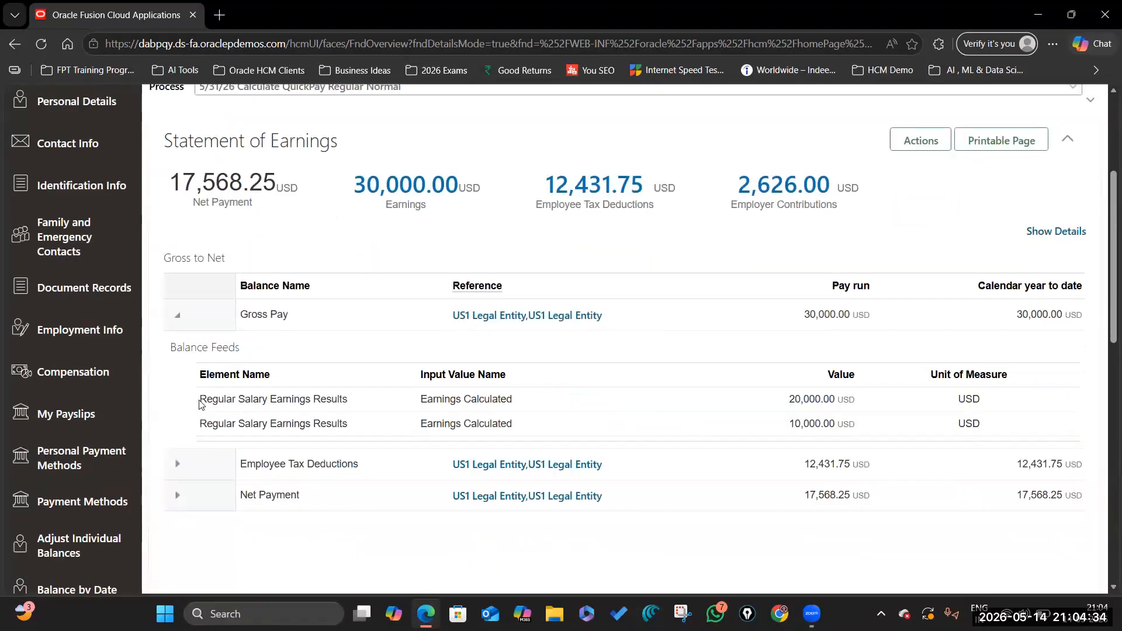
pyautogui.moveTo(199, 401); pyautogui.dragTo(1003, 398)
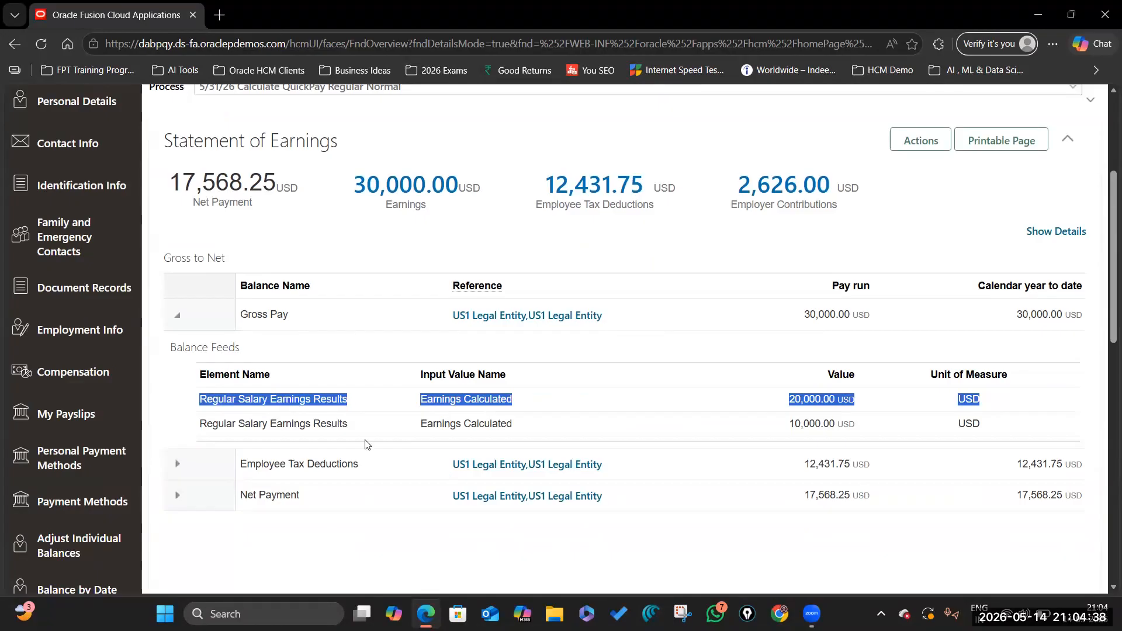
pyautogui.moveTo(195, 428); pyautogui.dragTo(988, 427)
pyautogui.click(987, 427)
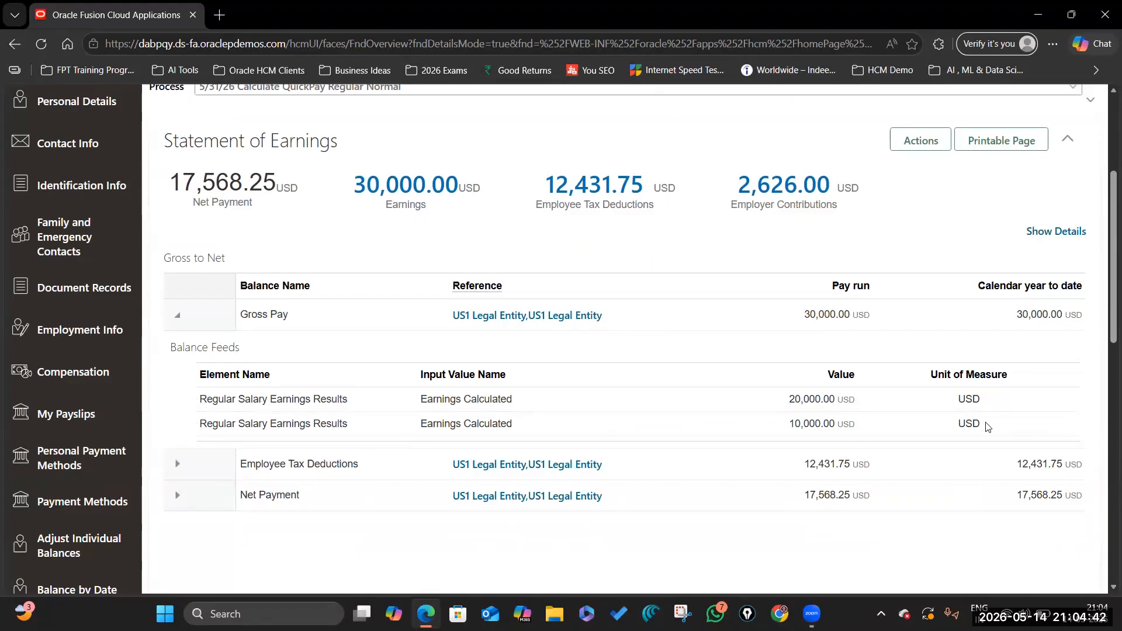
# - Expand Employee Tax Deductions in the statement of earnings and review its balance feeds and summary breakdown
pyautogui.click(179, 464)
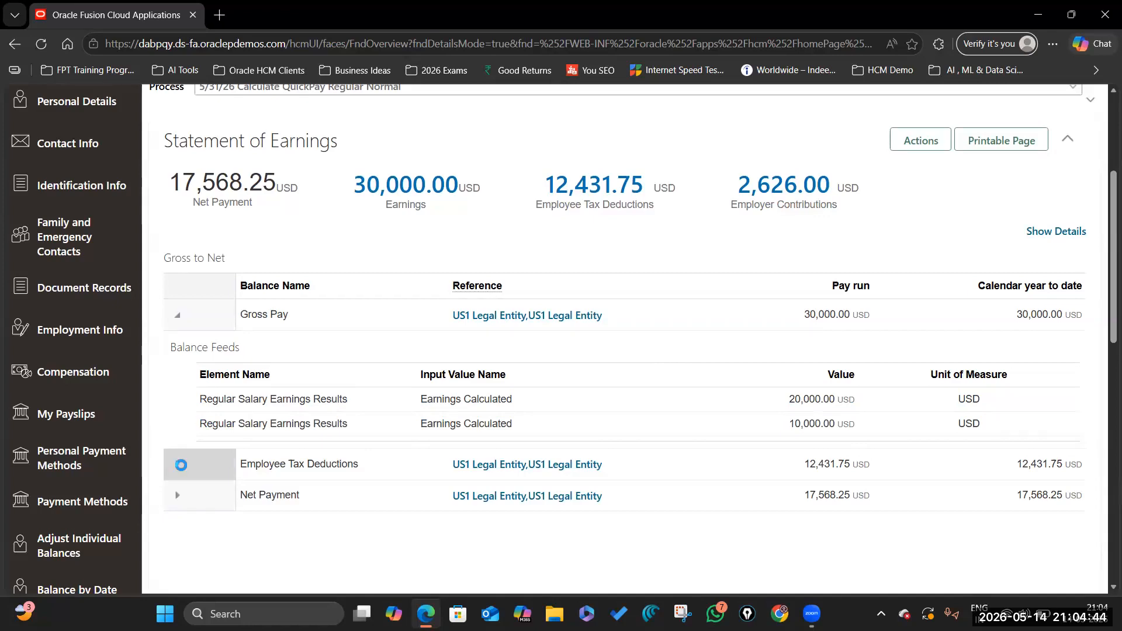
pyautogui.scroll(-2, 309, 510)
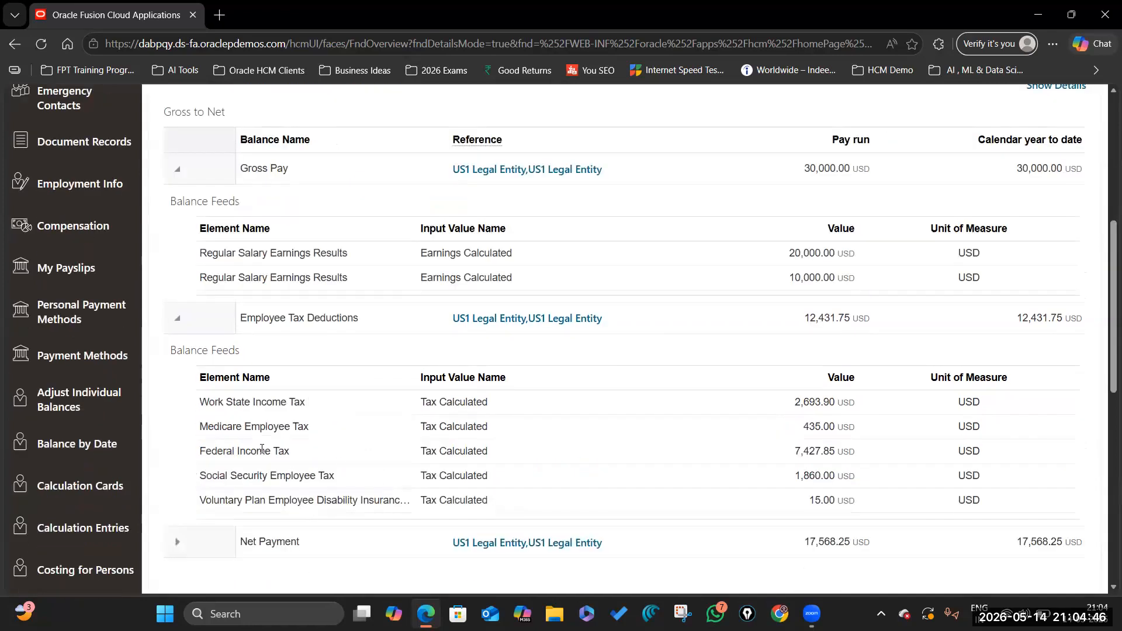
pyautogui.scroll(2, 225, 453)
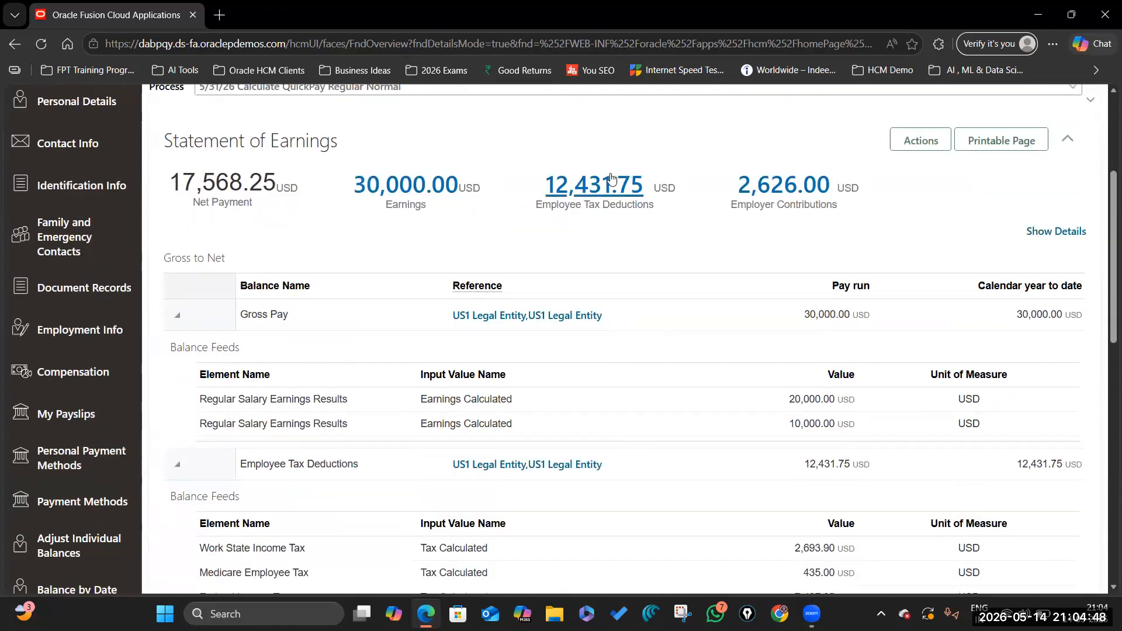
pyautogui.click(590, 184)
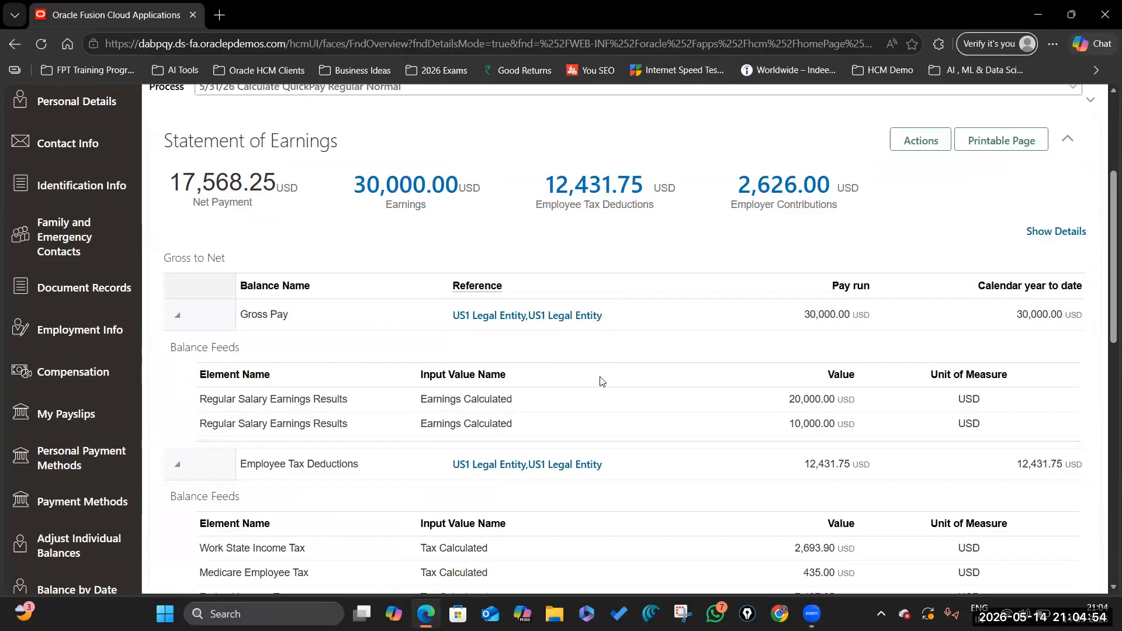
# - Expand Net Payment, review its earnings and tax balance feeds, and check the net payment total in the summary
pyautogui.scroll(-3, 601, 381)
pyautogui.click(176, 471)
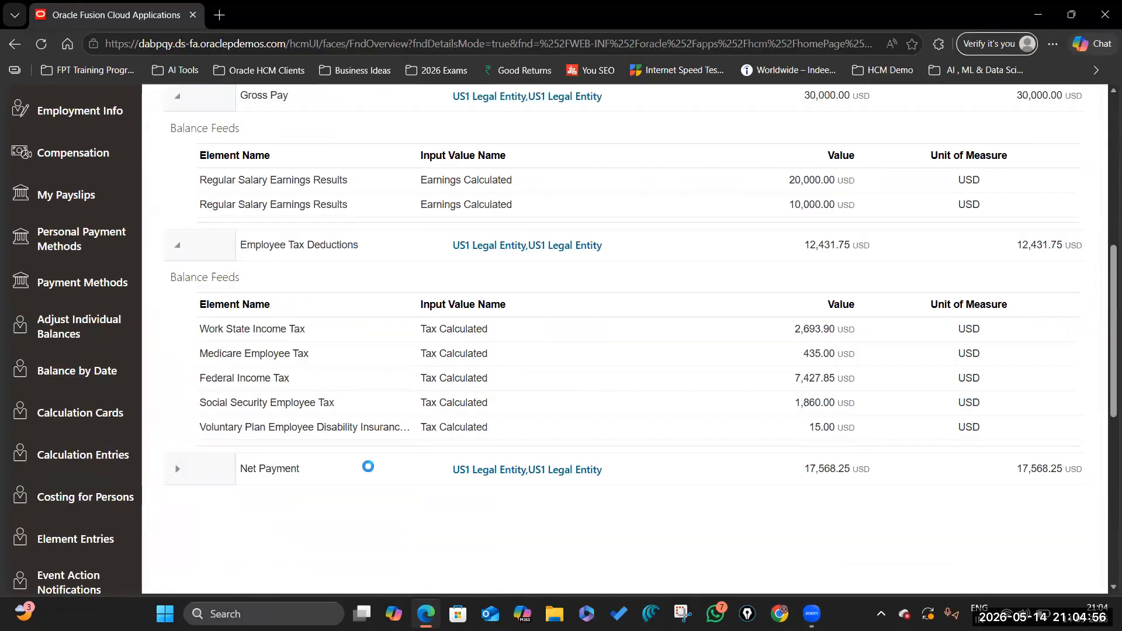
pyautogui.scroll(-3, 403, 482)
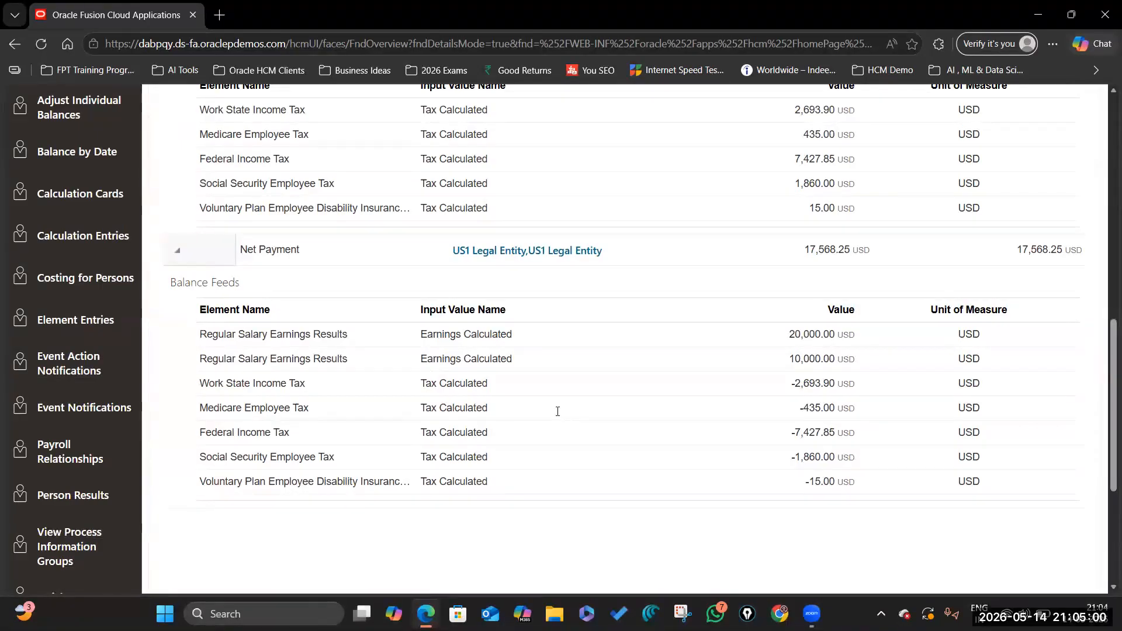
pyautogui.scroll(7, 657, 423)
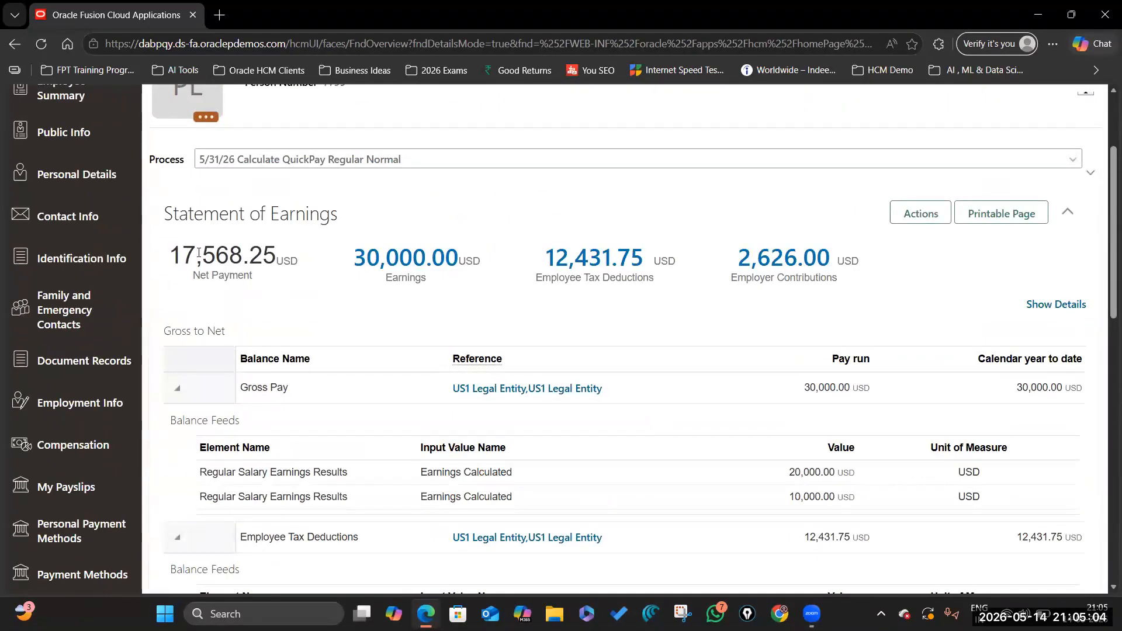
pyautogui.moveTo(169, 253); pyautogui.dragTo(270, 251)
# - Reopen the View SOE task, look over the statement of earnings in its printable page, and return to the original statement
pyautogui.scroll(3, 702, 205)
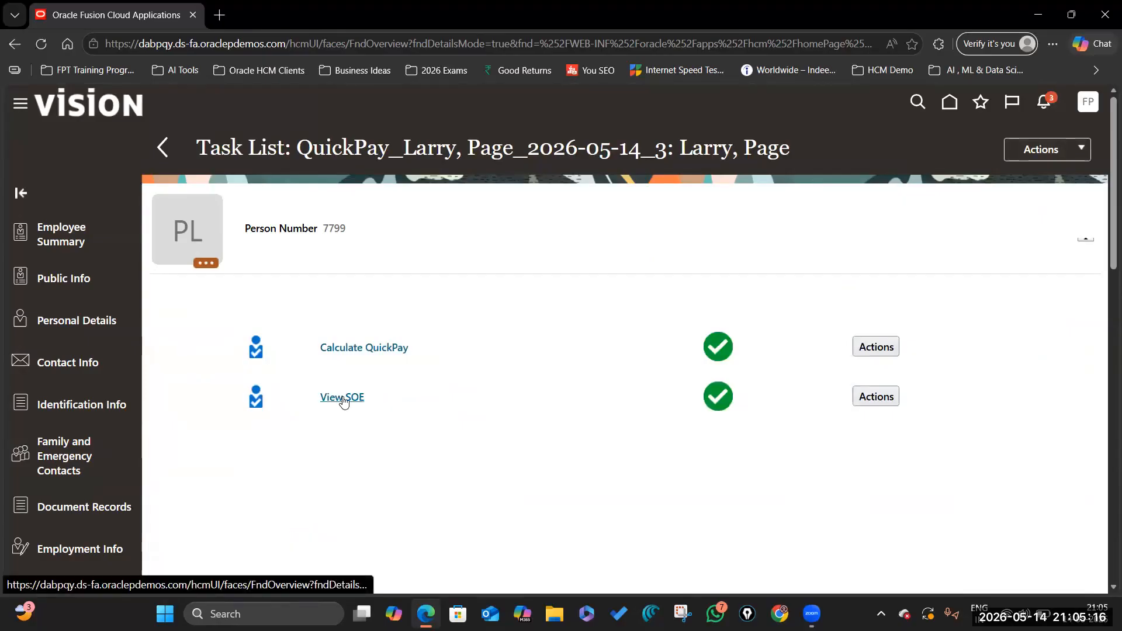
pyautogui.click(343, 400)
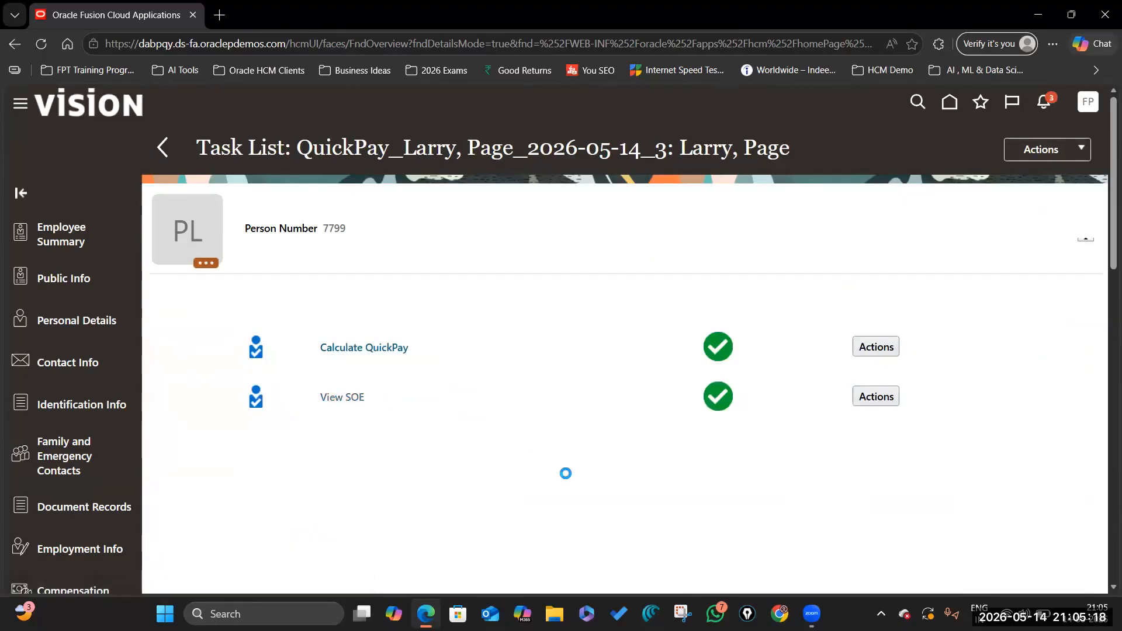
pyautogui.scroll(-5, 565, 473)
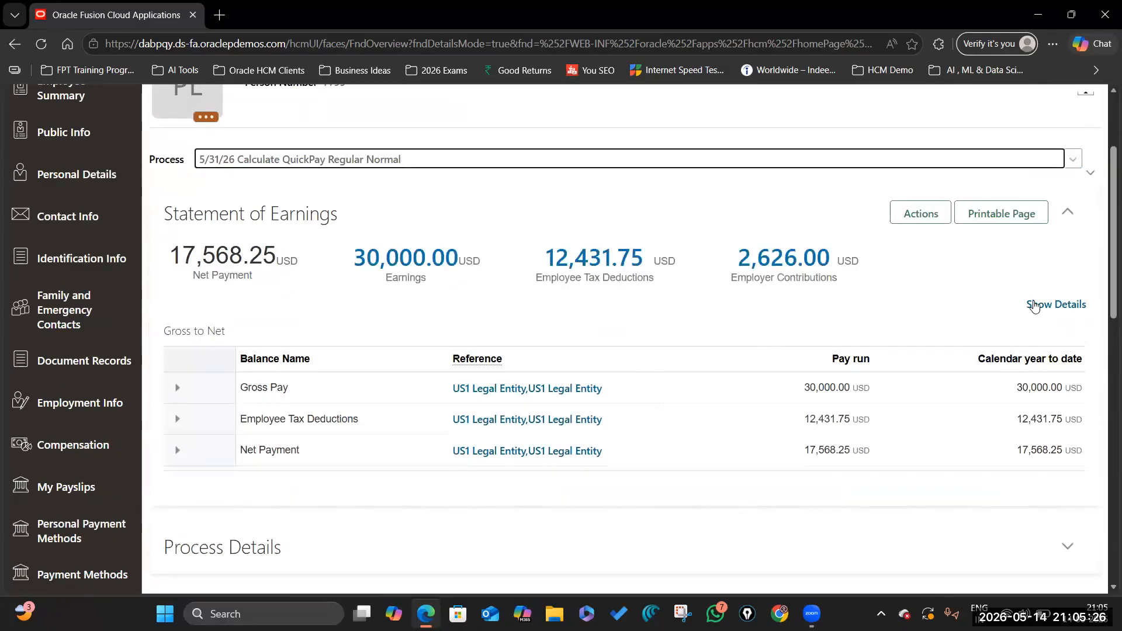
pyautogui.click(1003, 214)
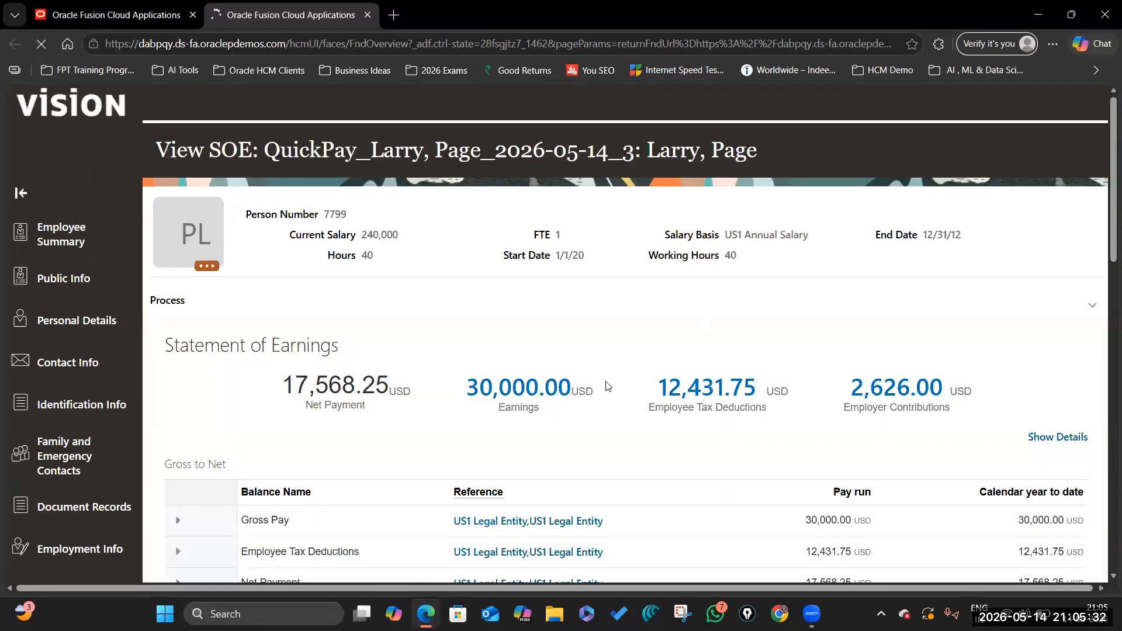
pyautogui.scroll(-8, 565, 433)
pyautogui.scroll(8, 564, 433)
pyautogui.click(125, 20)
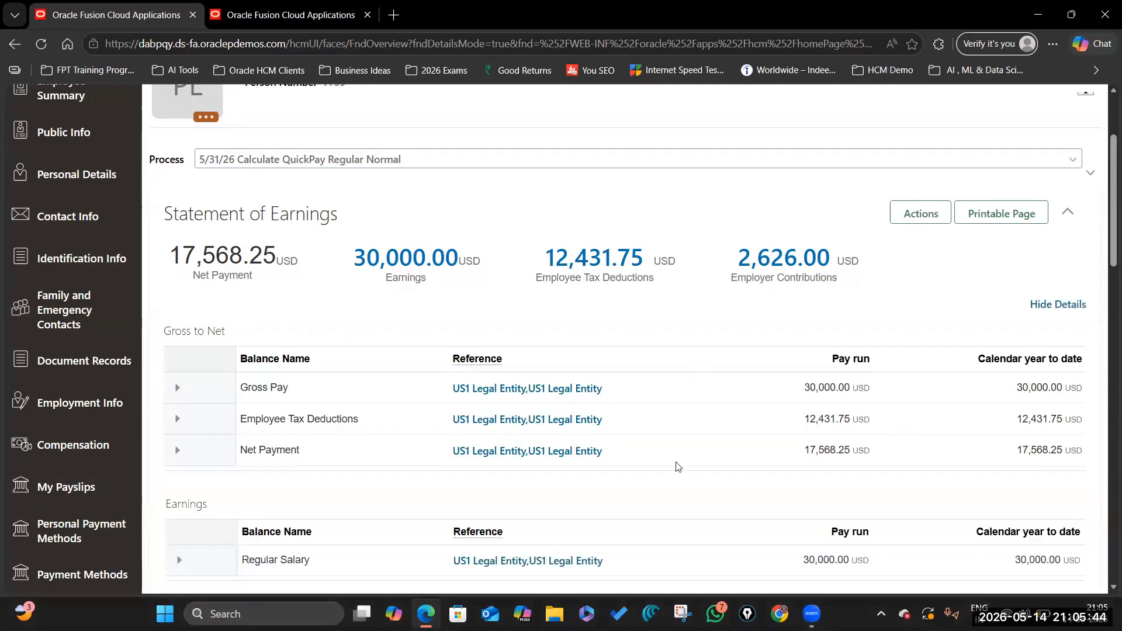
# - Review the statement's detailed balances, from Gross to Net and Earnings down to Employee Tax Deductions and the remaining deduction sections
pyautogui.scroll(-5, 678, 466)
pyautogui.scroll(-4, 678, 466)
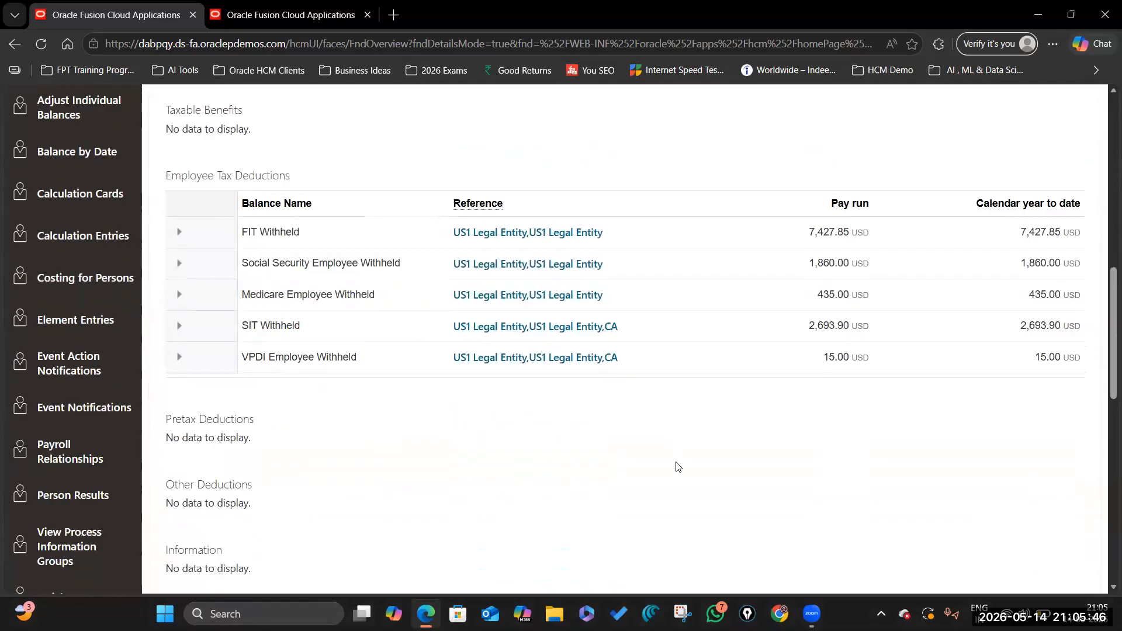
pyautogui.scroll(8, 678, 467)
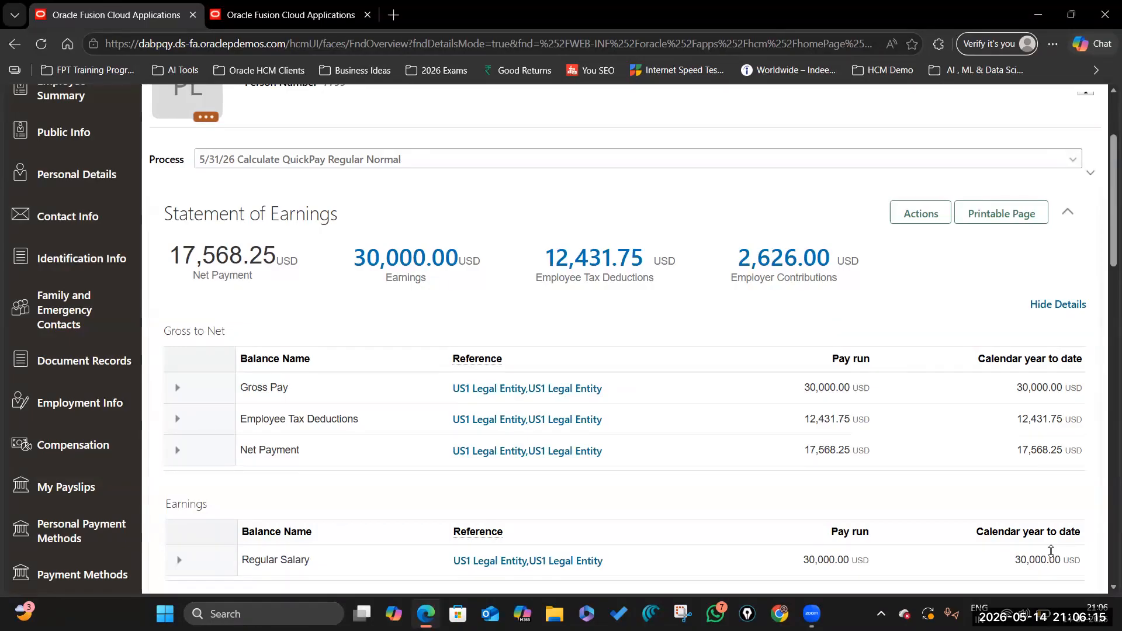
pyautogui.scroll(3, 999, 474)
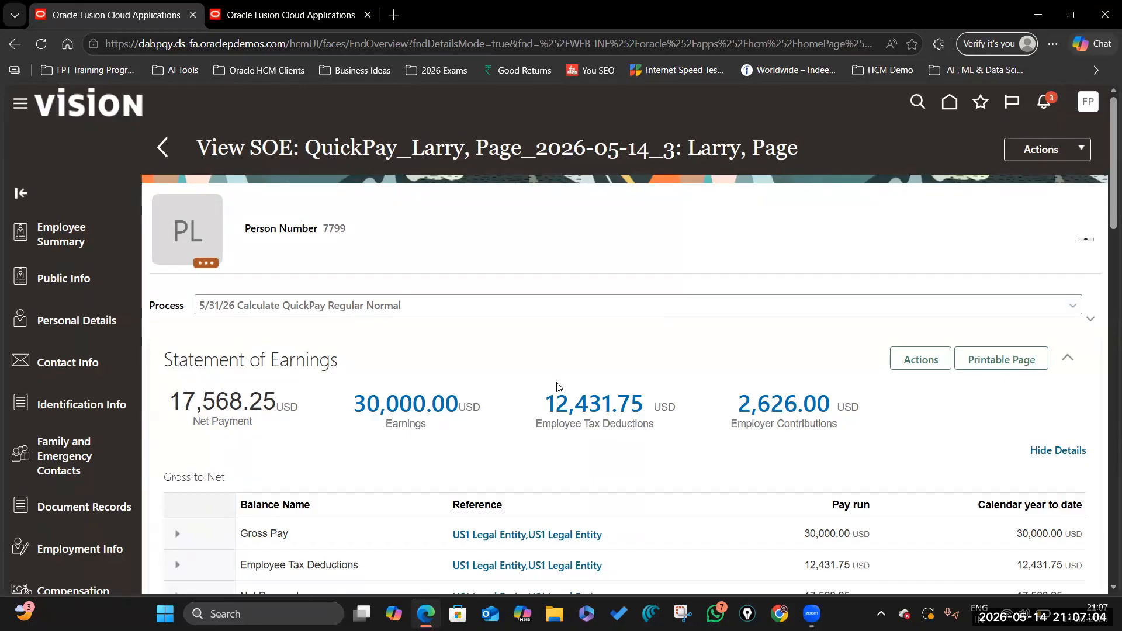
# - Highlight the Statement of Earnings heading to point out the document behind View SOE, and clear the highlight
pyautogui.scroll(-2, 558, 387)
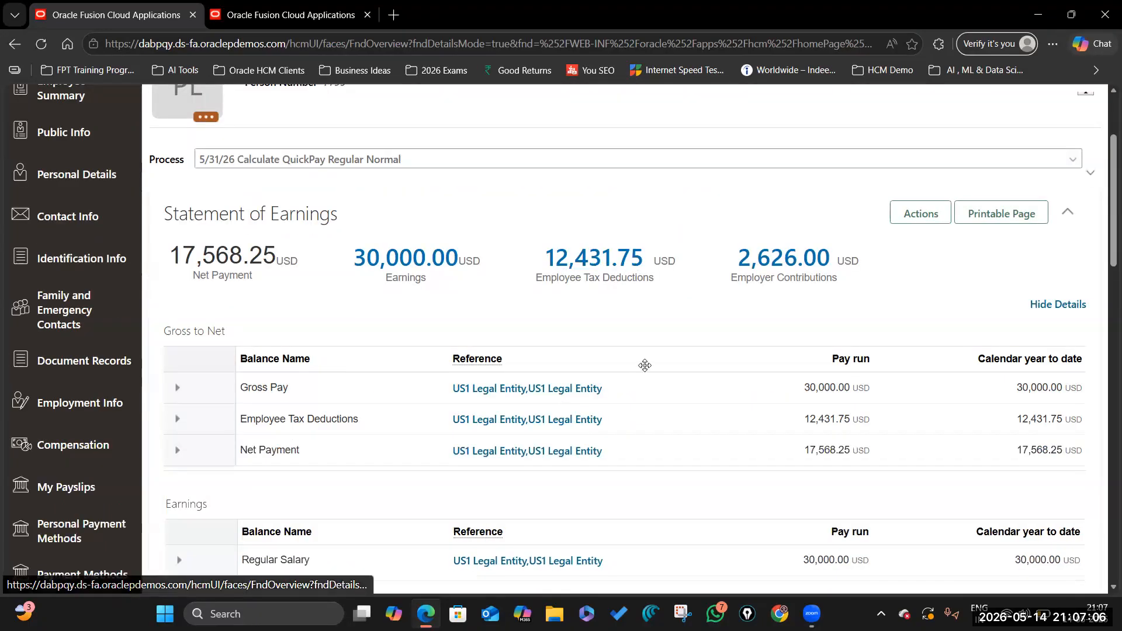
pyautogui.moveTo(163, 214); pyautogui.dragTo(341, 216)
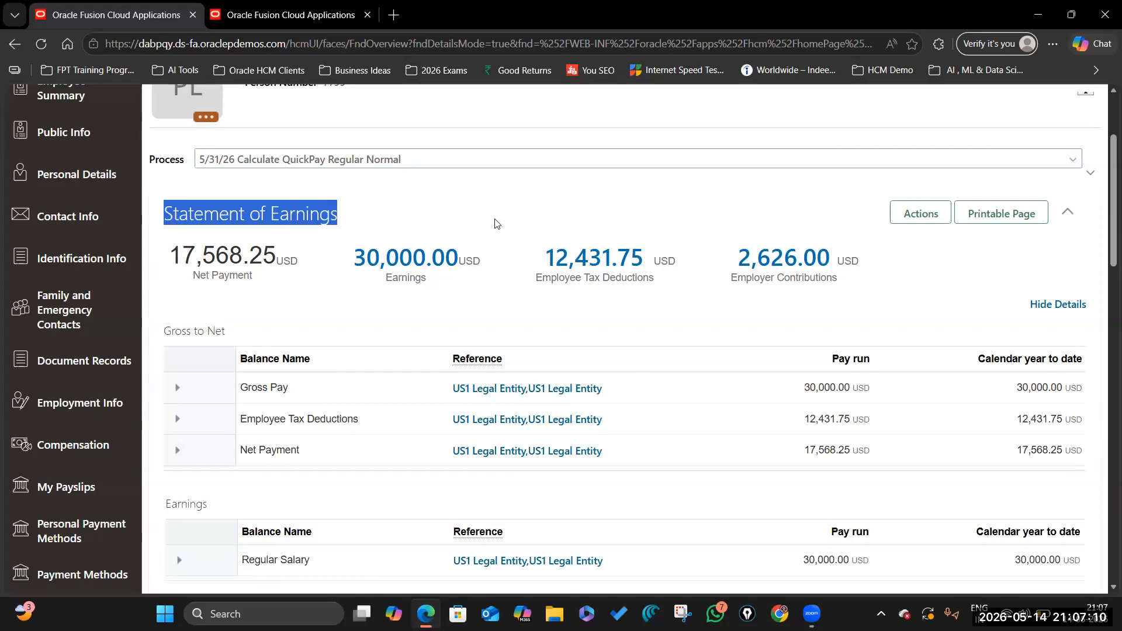
pyautogui.scroll(1, 496, 225)
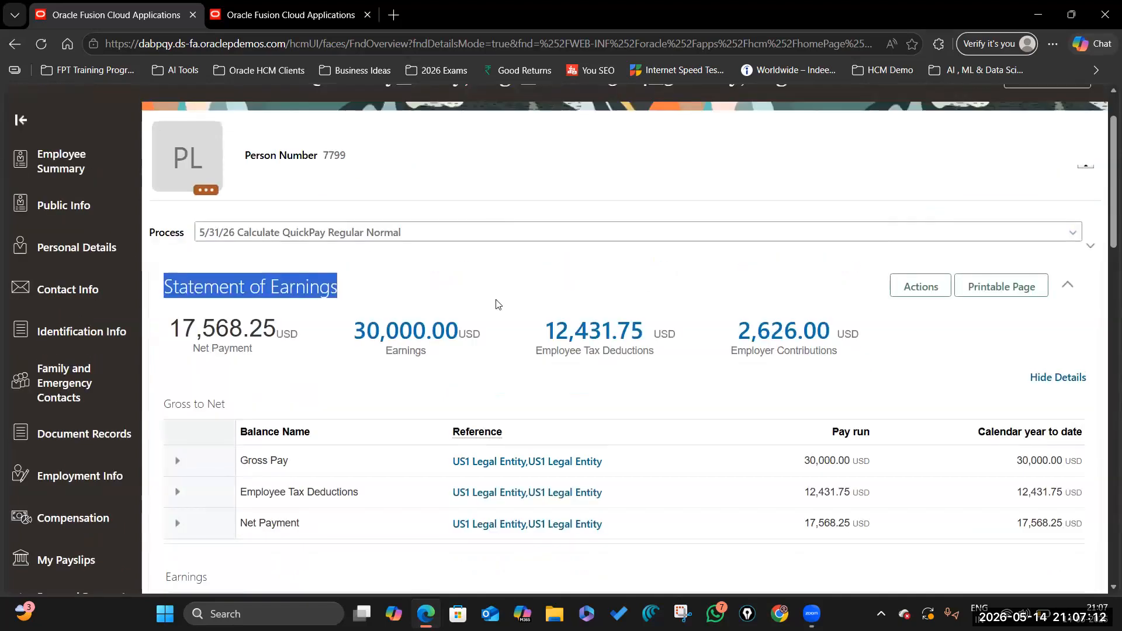
pyautogui.scroll(1, 497, 300)
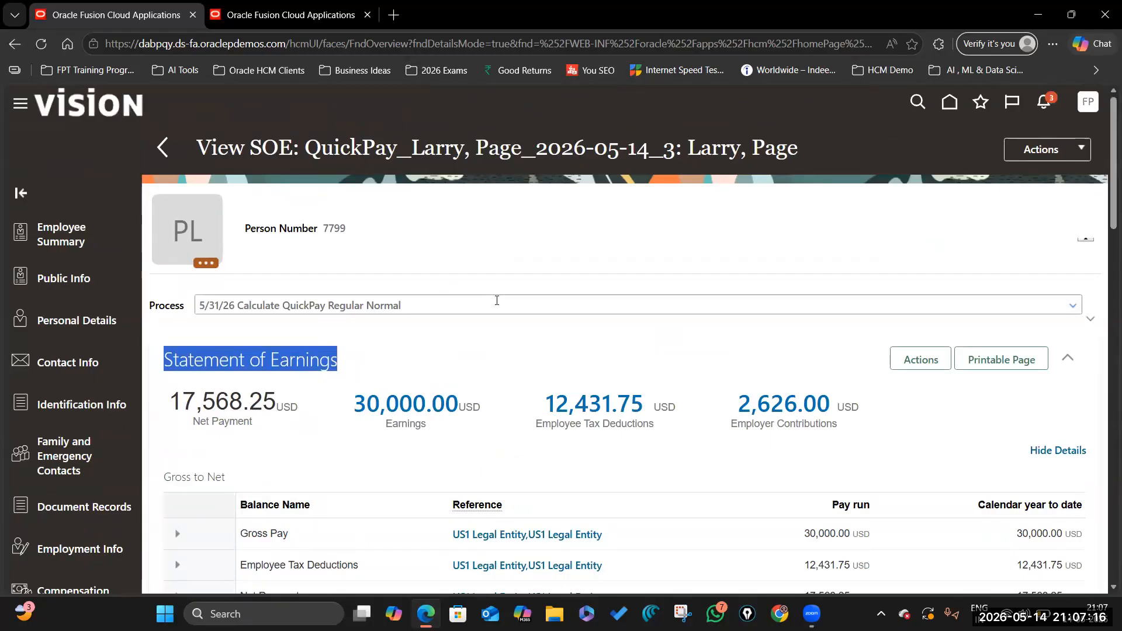
pyautogui.click(226, 361)
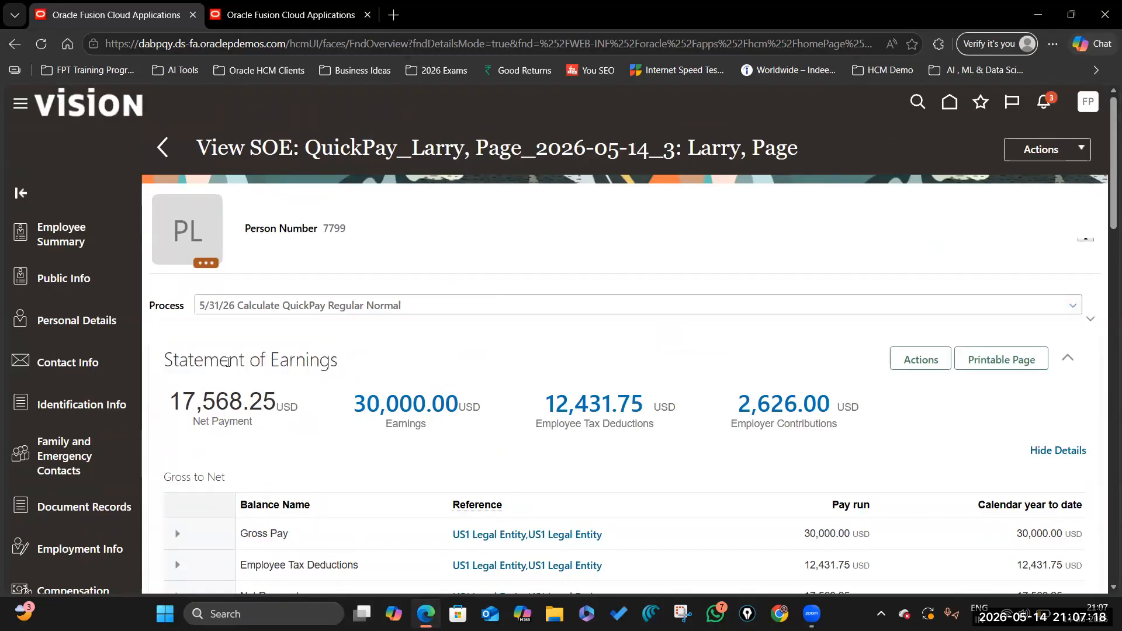
pyautogui.moveTo(164, 361); pyautogui.dragTo(346, 363)
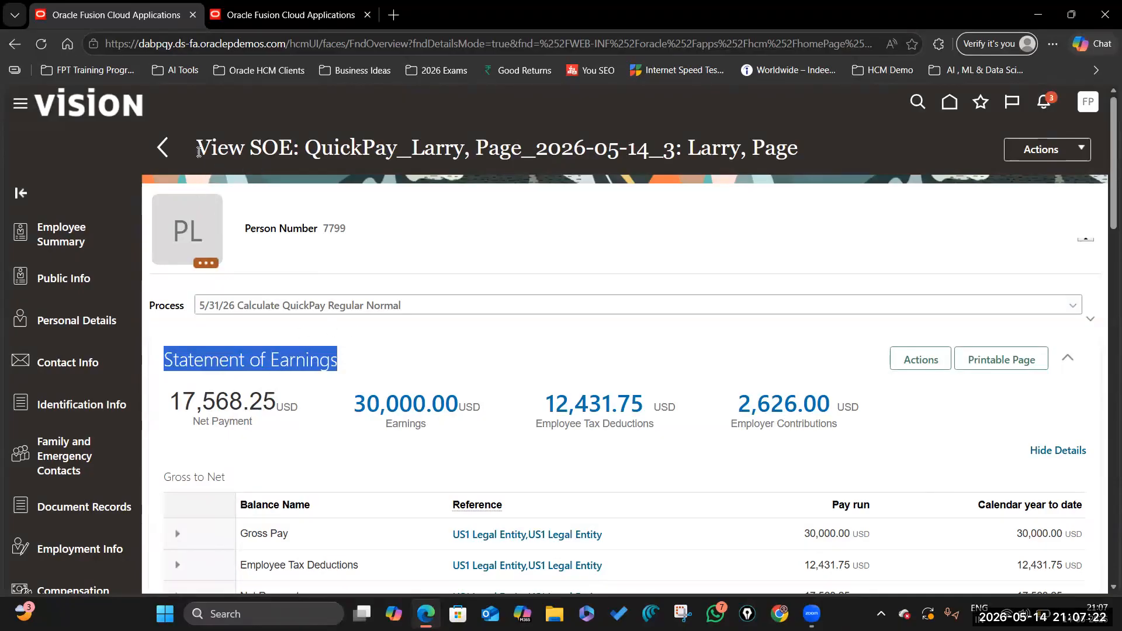
pyautogui.click(268, 359)
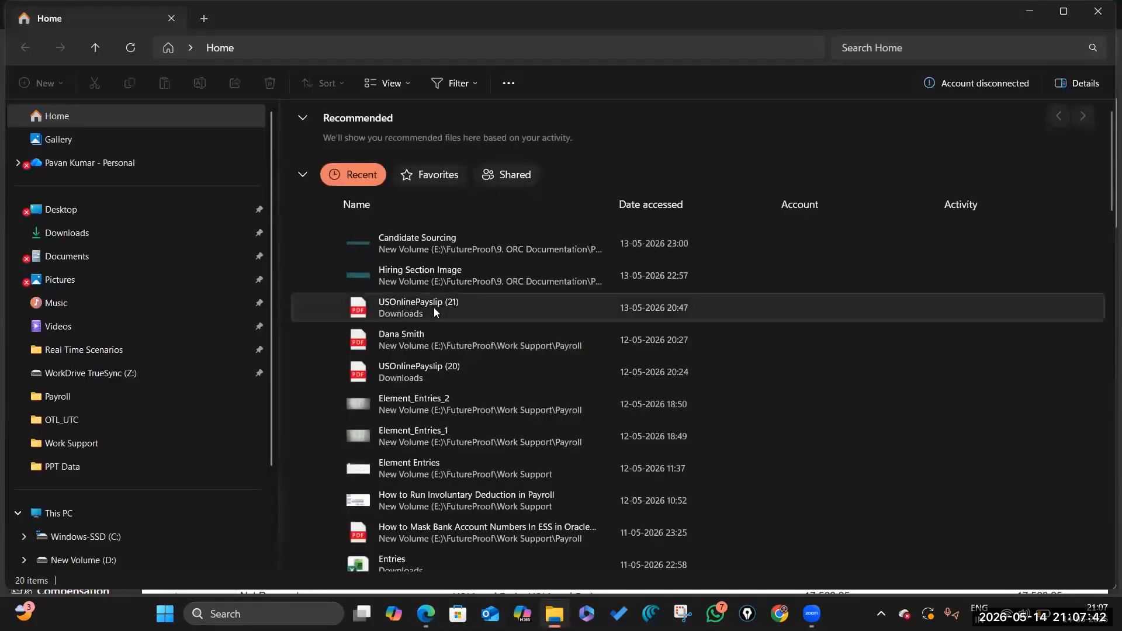
# - Open the USOnlinePayslip (21) PDF from the recent files in File Explorer and read its earnings, deductions and net pay distribution
pyautogui.click(434, 307)
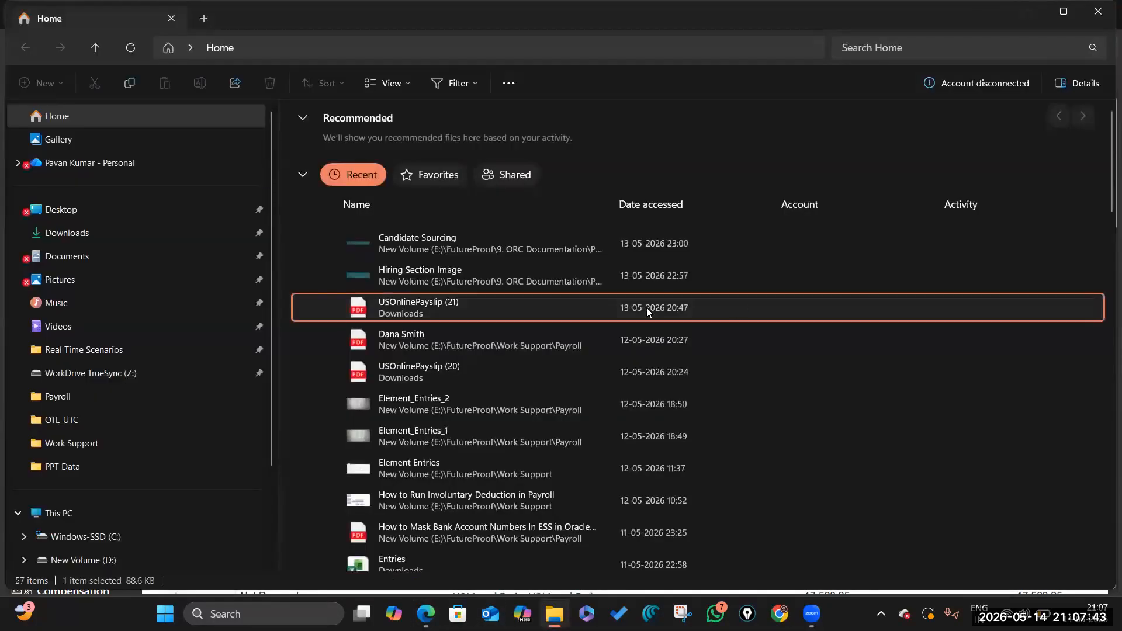
pyautogui.doubleClick(734, 308)
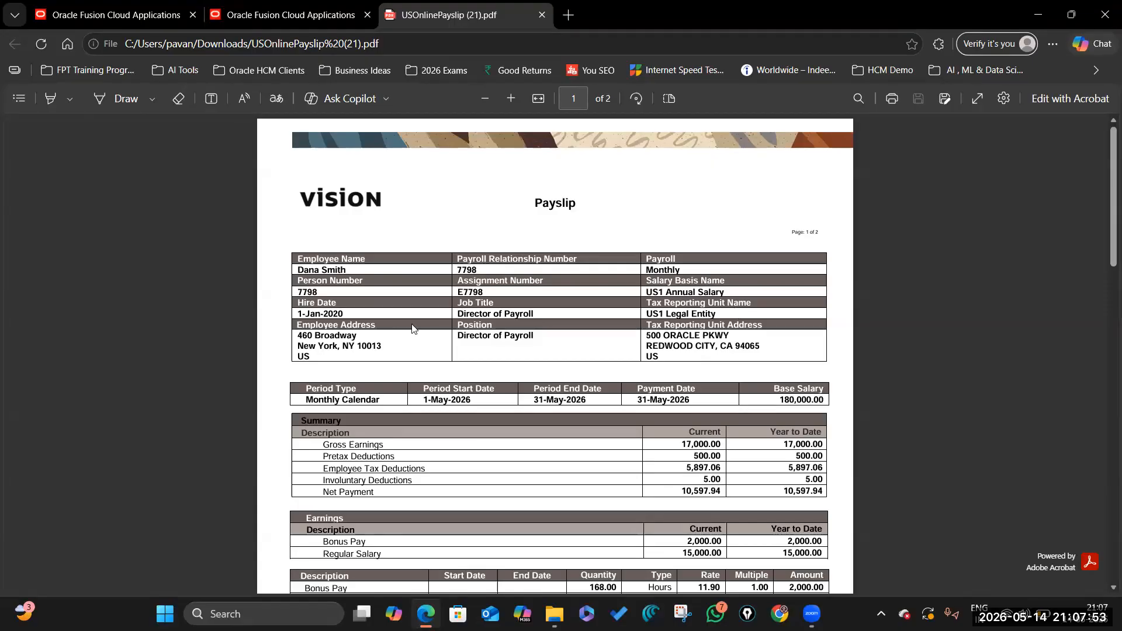
pyautogui.scroll(-5, 415, 329)
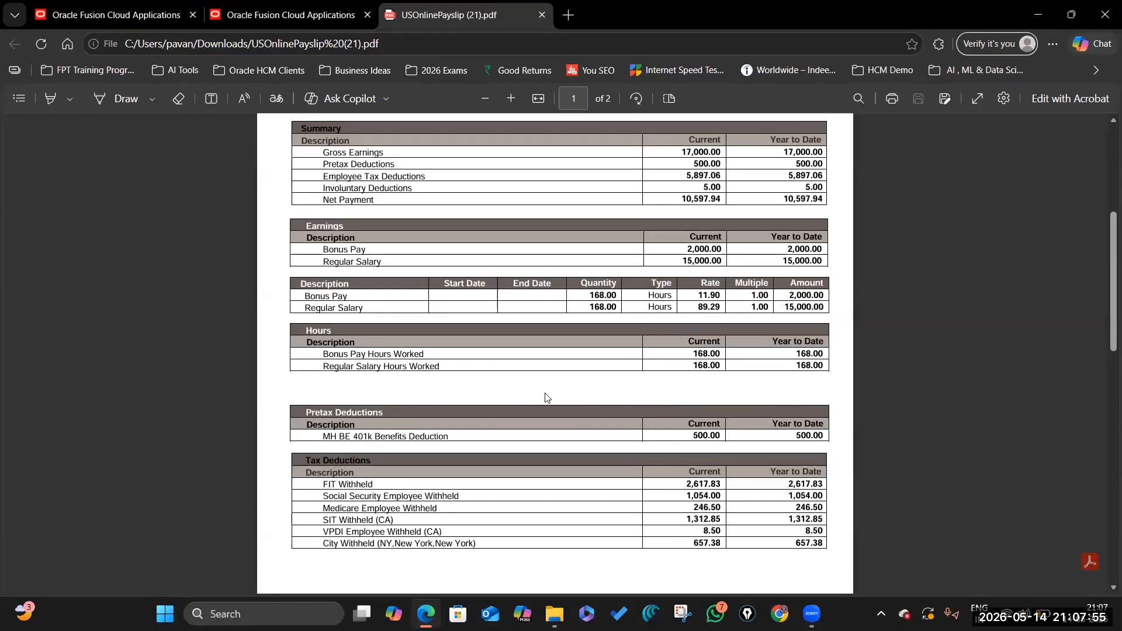
pyautogui.scroll(-1, 586, 381)
pyautogui.scroll(-4, 531, 363)
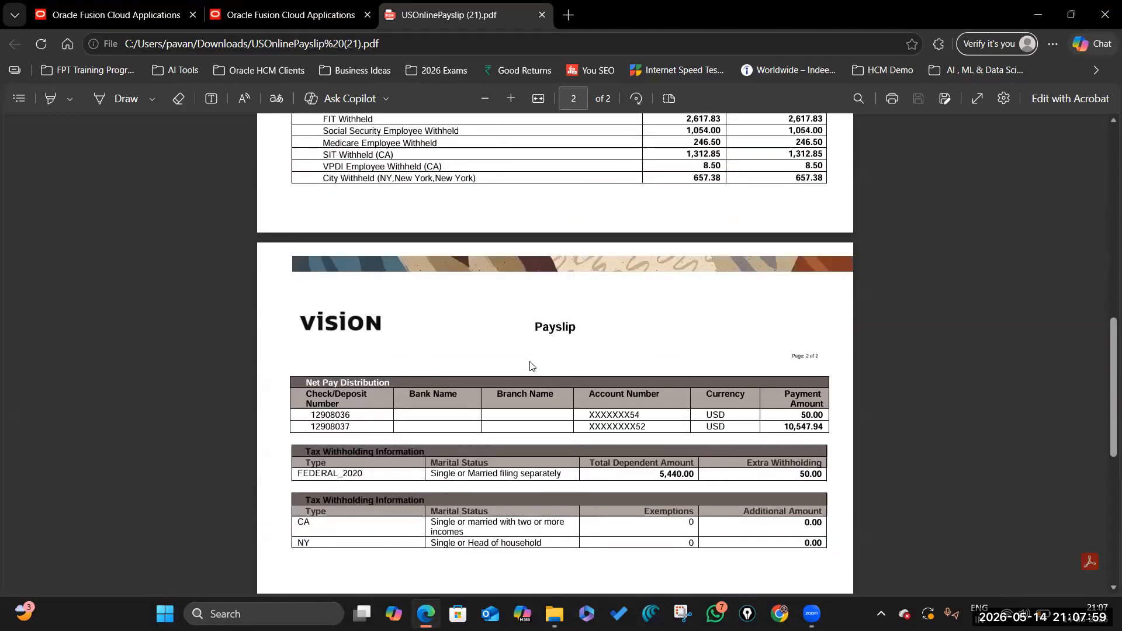
pyautogui.scroll(-2, 531, 364)
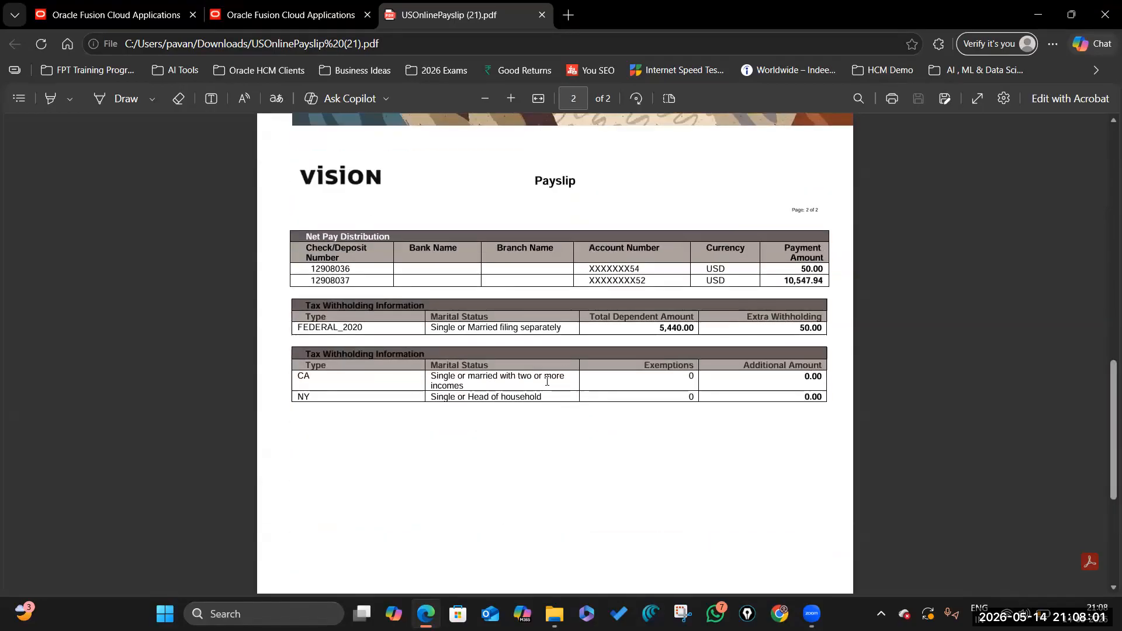
pyautogui.scroll(12, 550, 368)
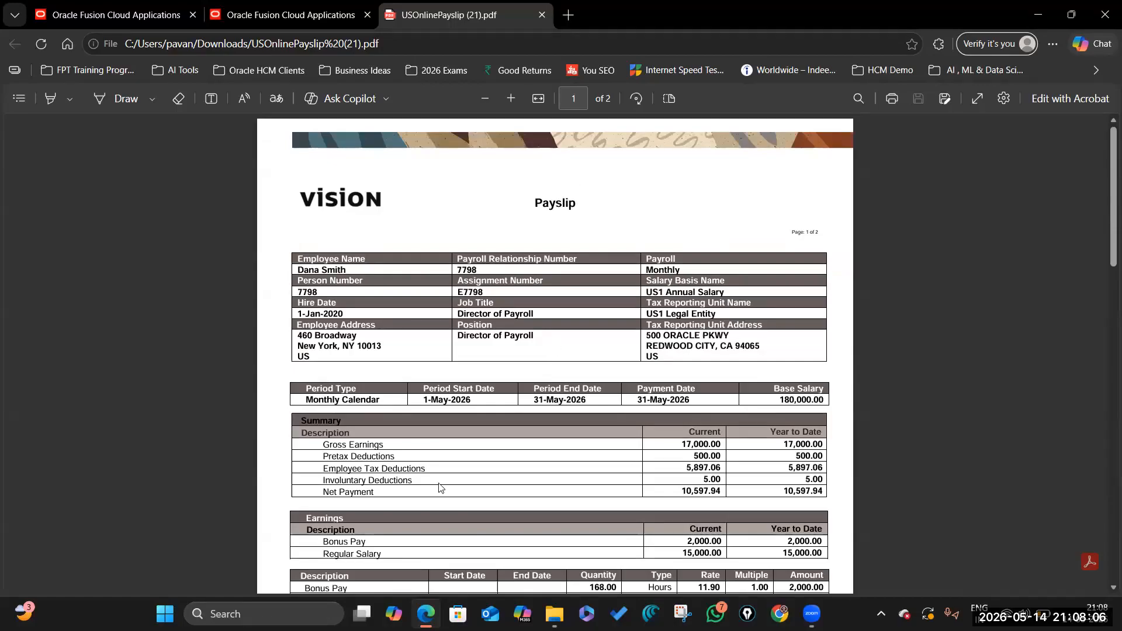
pyautogui.scroll(-4, 439, 477)
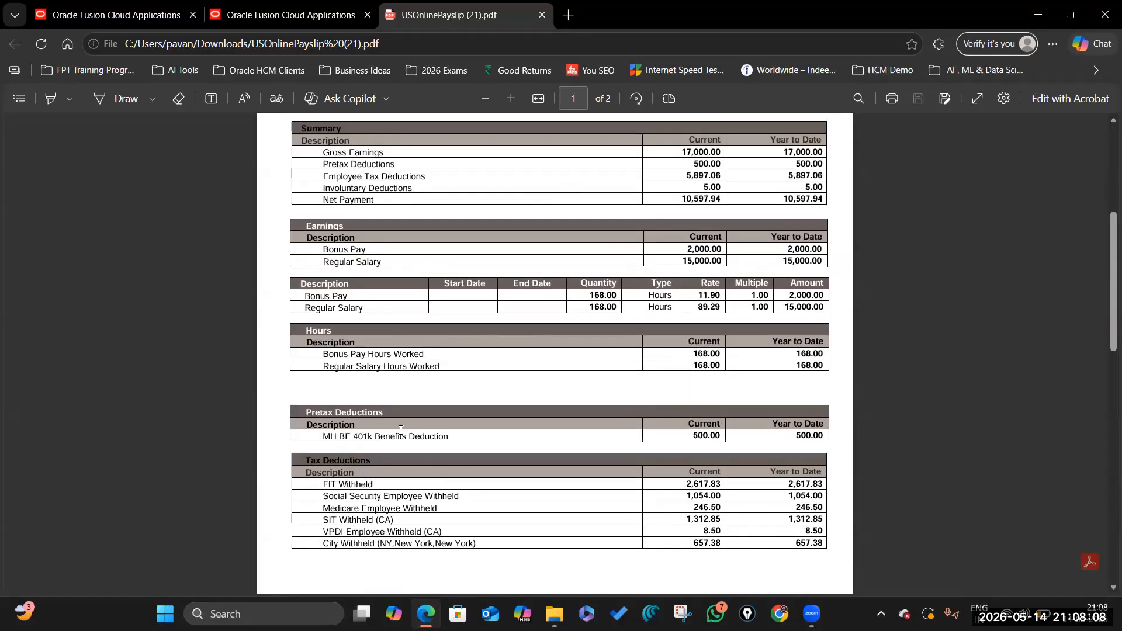
pyautogui.scroll(-8, 444, 470)
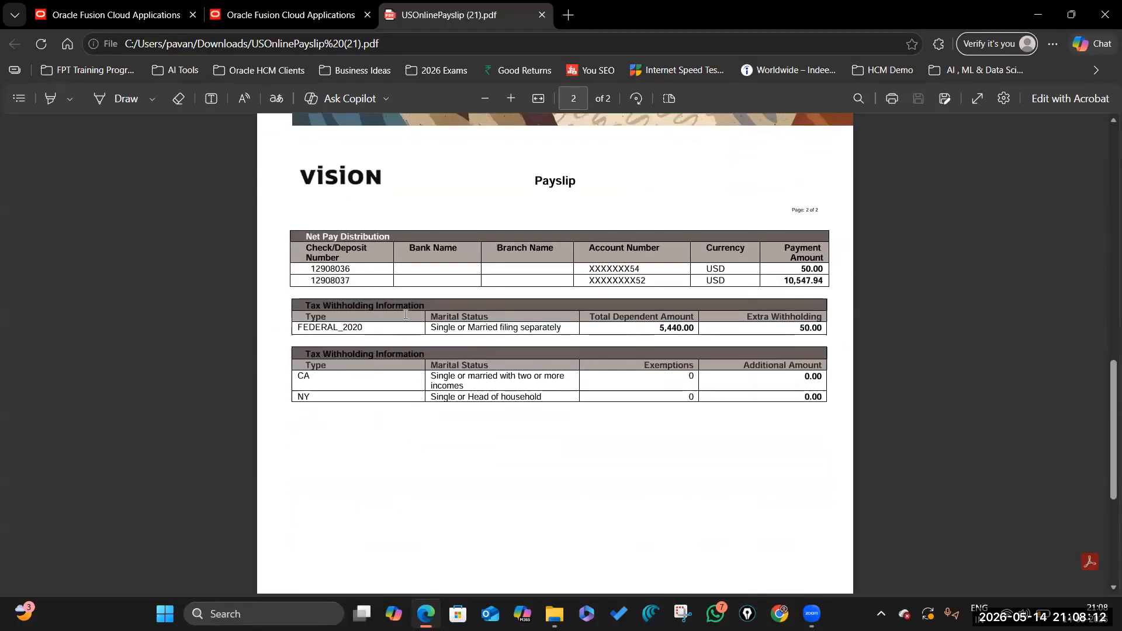
# - Highlight the masked account numbers in the payslip's Net Pay Distribution table
pyautogui.moveTo(650, 282)
pyautogui.mouseDown()
pyautogui.moveTo(588, 281)
pyautogui.moveTo(638, 270)
pyautogui.mouseUp()
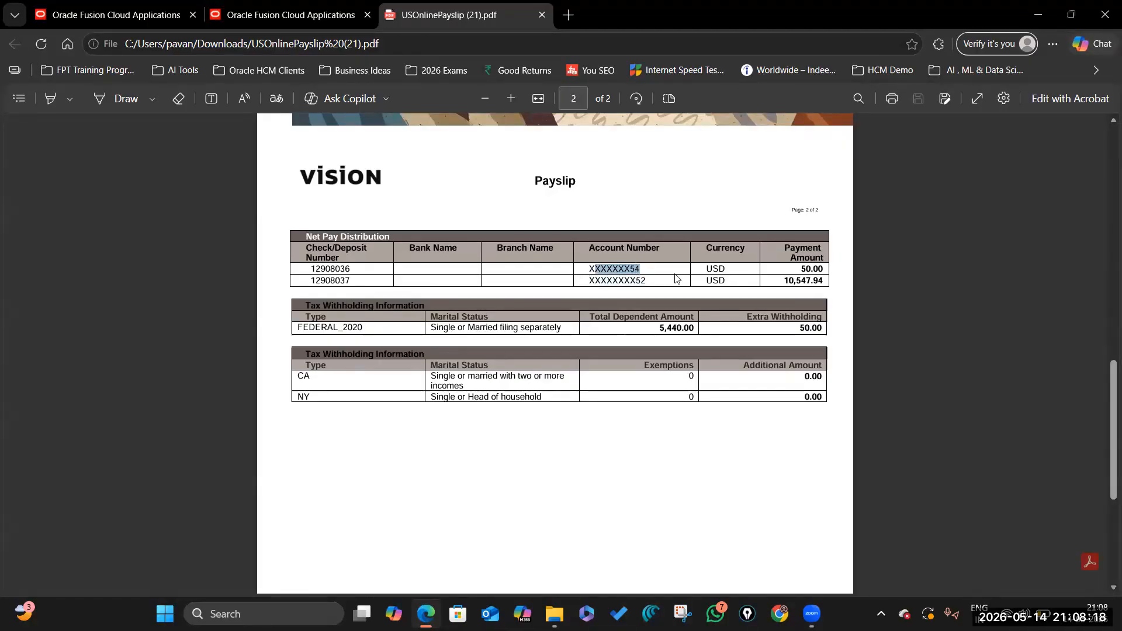
pyautogui.click(662, 291)
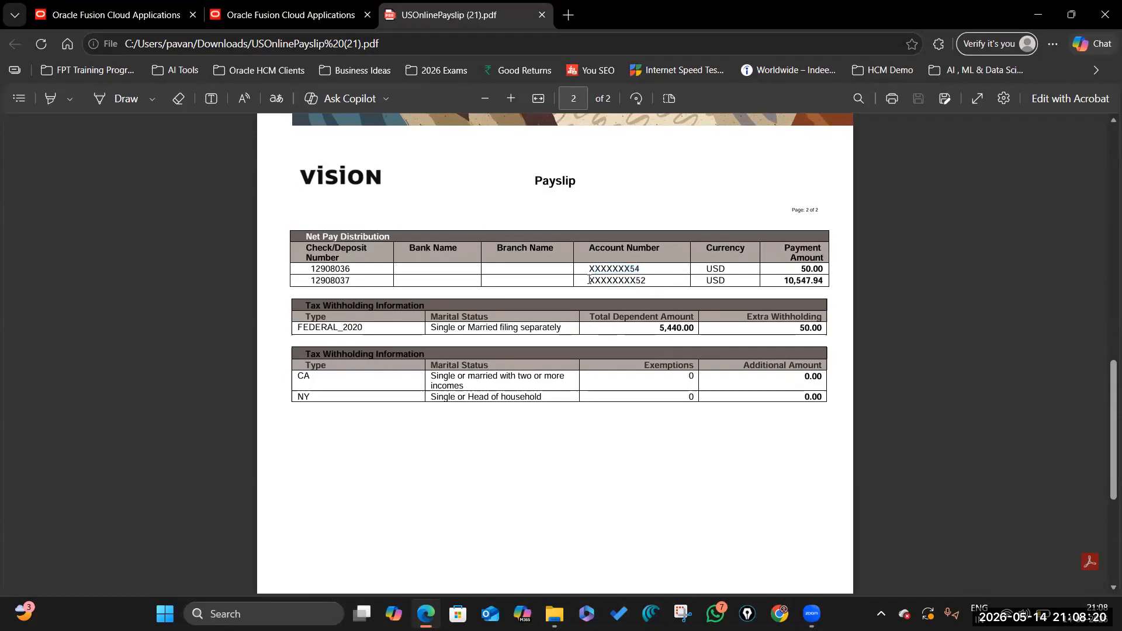
pyautogui.moveTo(637, 281); pyautogui.dragTo(582, 280)
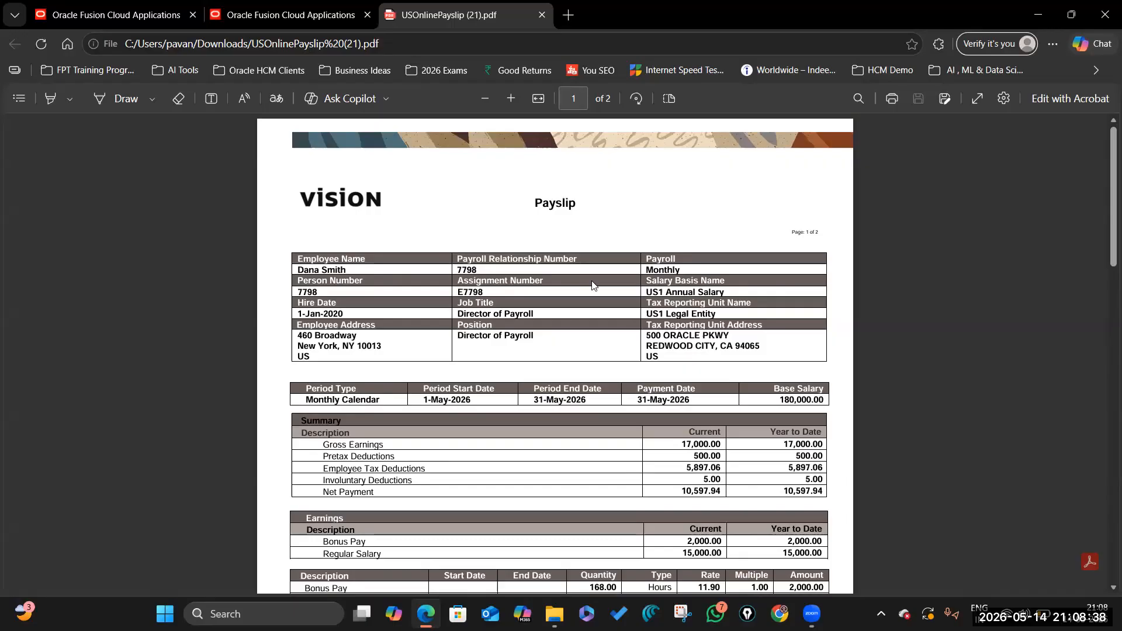
# - Switch back to the original View SOE page in Oracle Fusion and examine its summary amounts, Gross to Net and Earnings tables
pyautogui.click(372, 21)
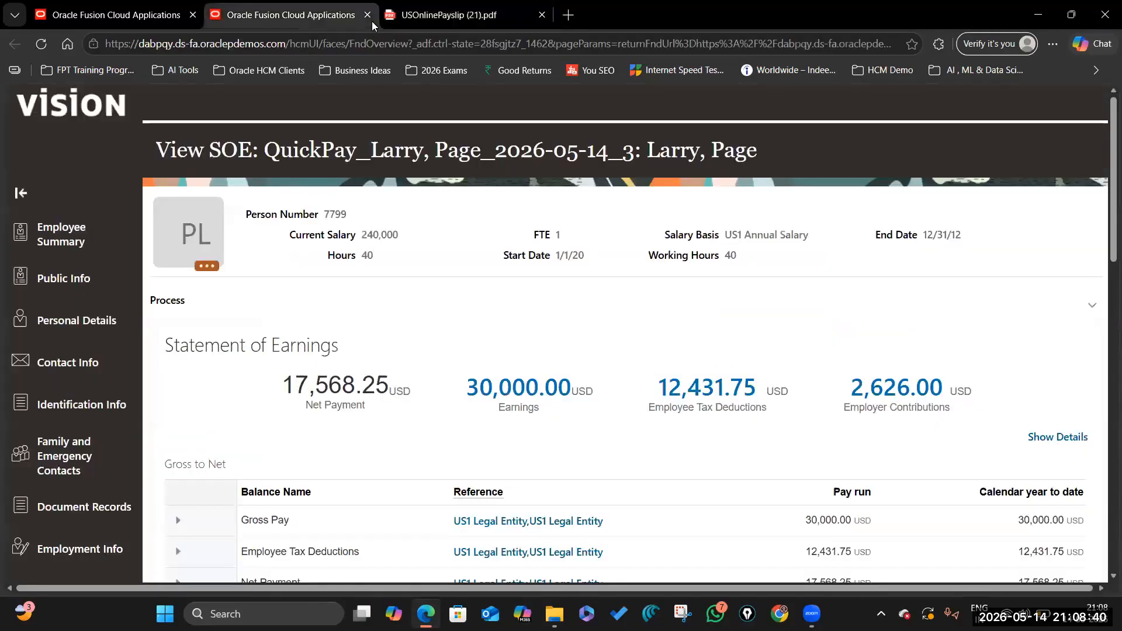
pyautogui.click(132, 19)
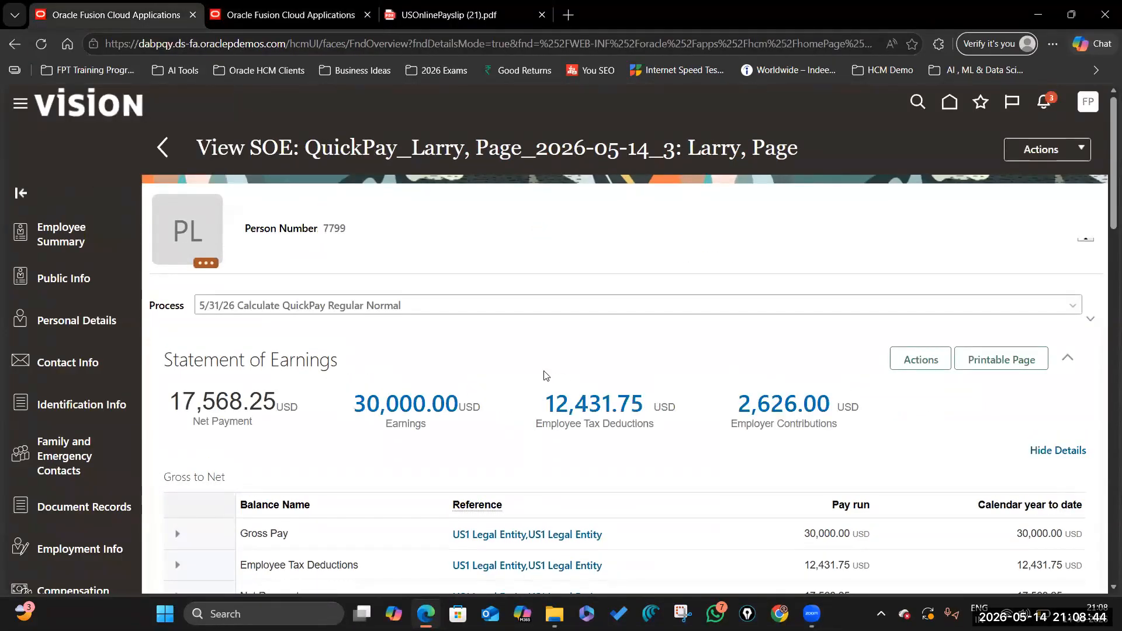
pyautogui.scroll(-3, 551, 467)
pyautogui.scroll(-3, 419, 449)
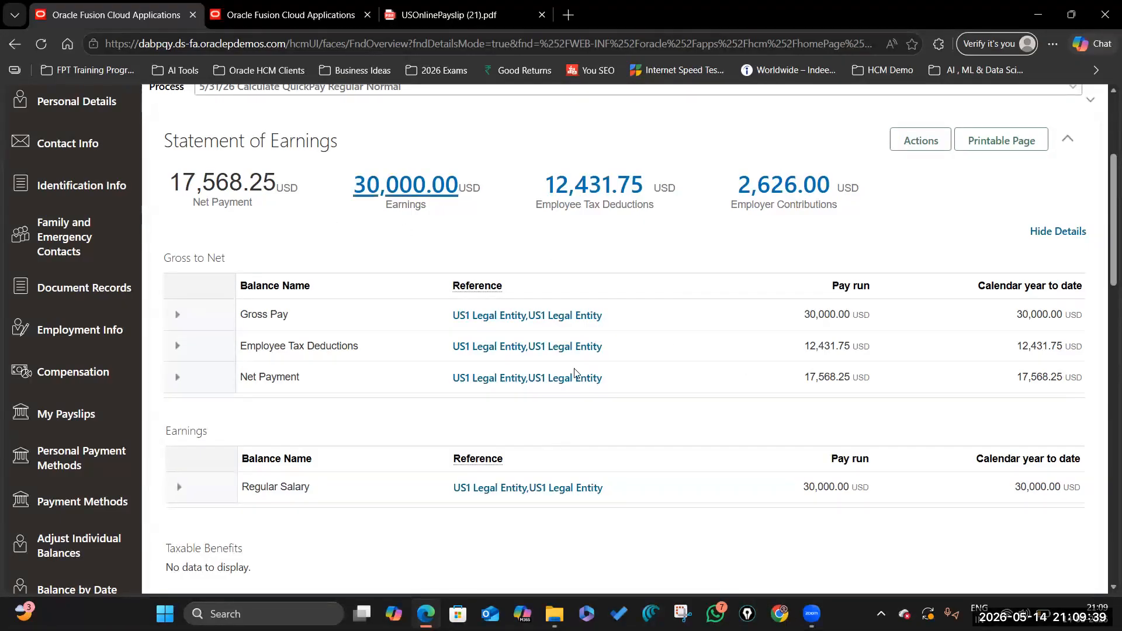
pyautogui.scroll(4, 571, 439)
pyautogui.scroll(1, 571, 436)
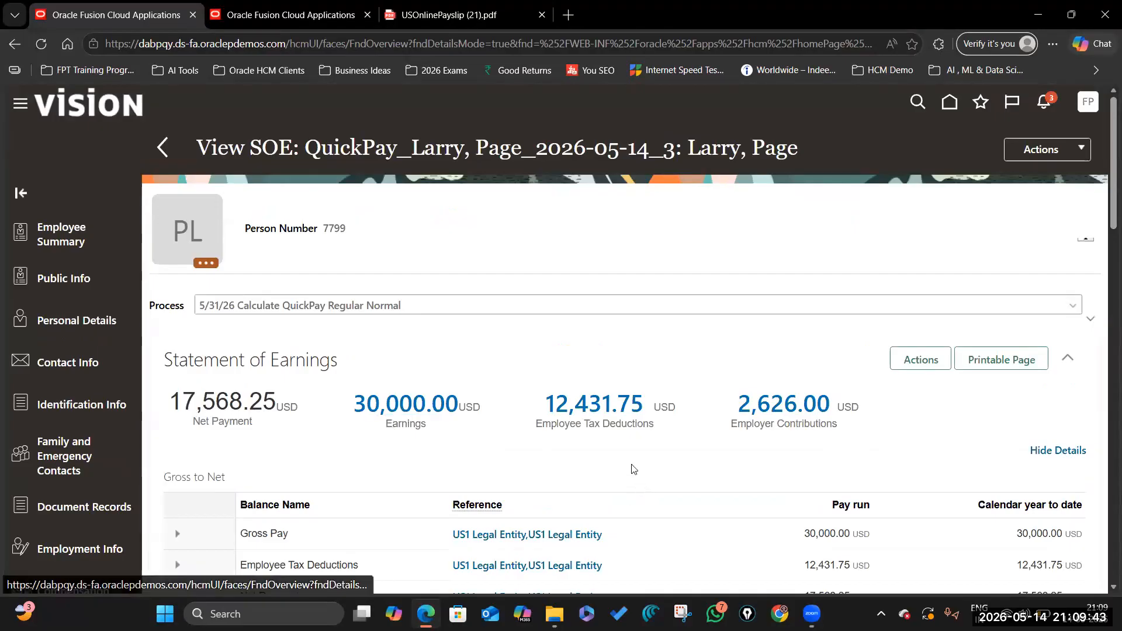
pyautogui.scroll(-3, 381, 431)
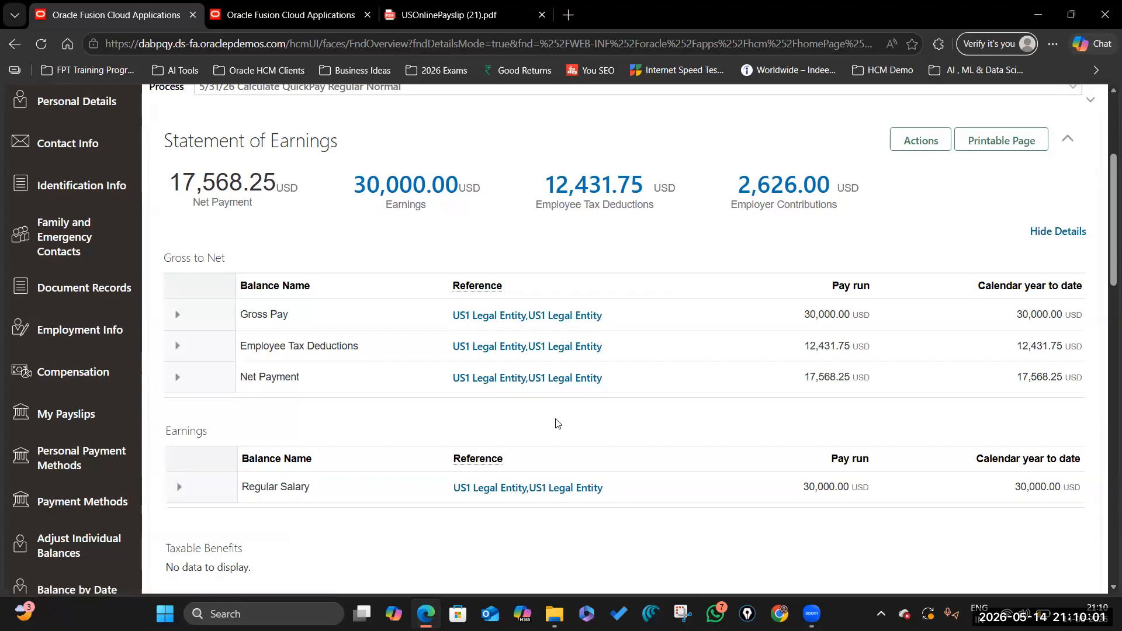
pyautogui.scroll(4, 556, 423)
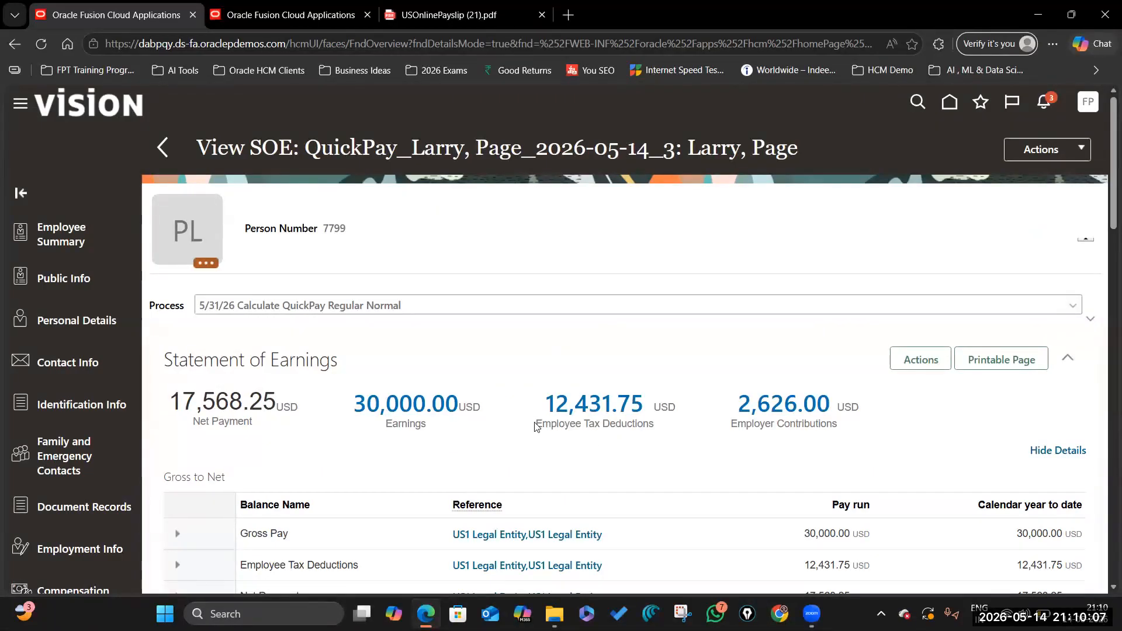
pyautogui.scroll(-2, 532, 433)
pyautogui.scroll(2, 569, 412)
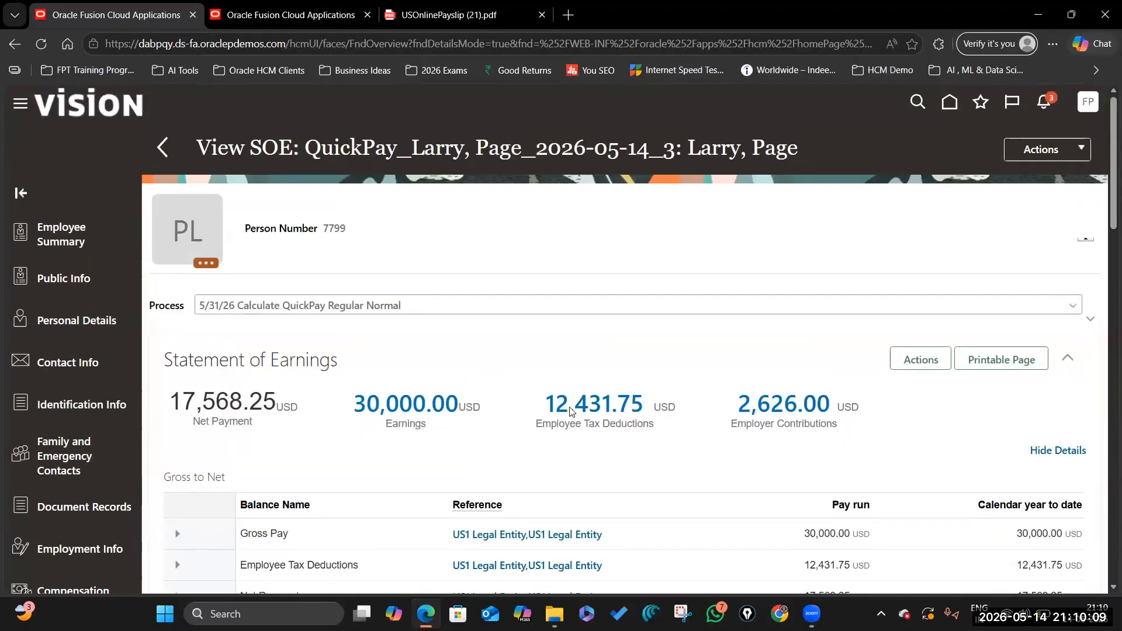